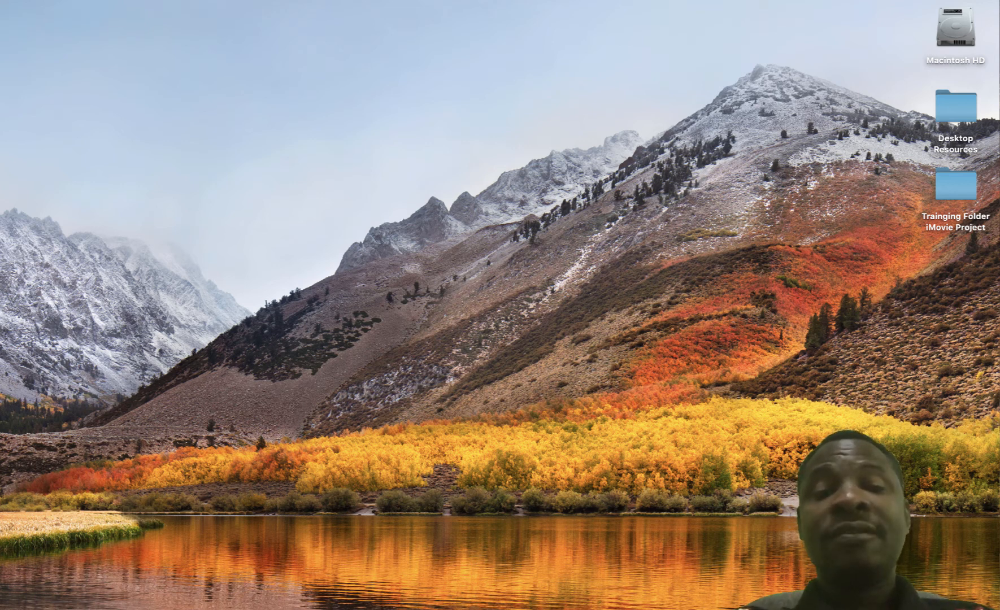
Open Launchpad, page through its app screens, and return to the first page
{"action": "mouse_move", "coordinate": [542, 577]}
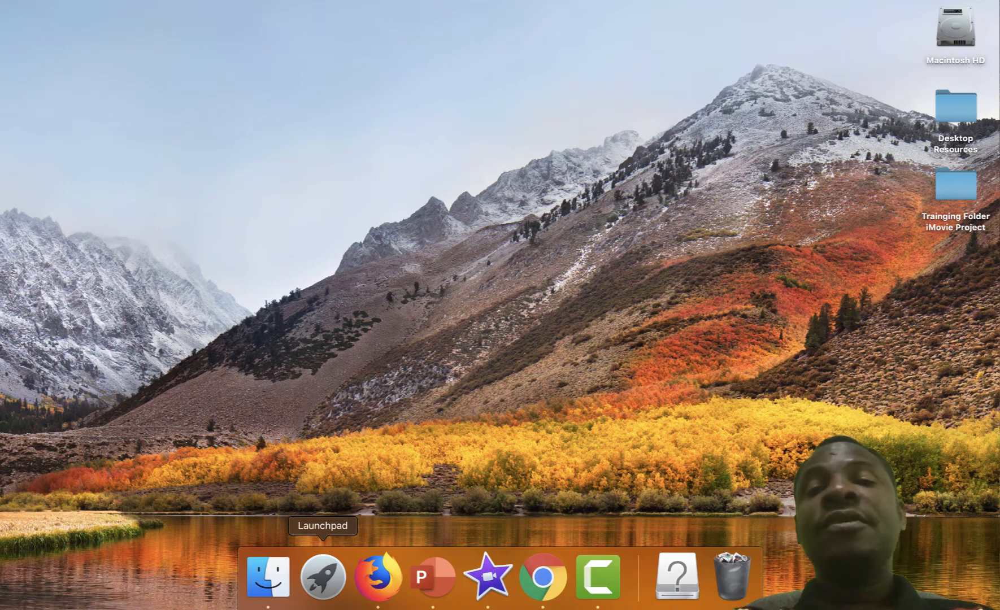
{"action": "left_click", "coordinate": [323, 576]}
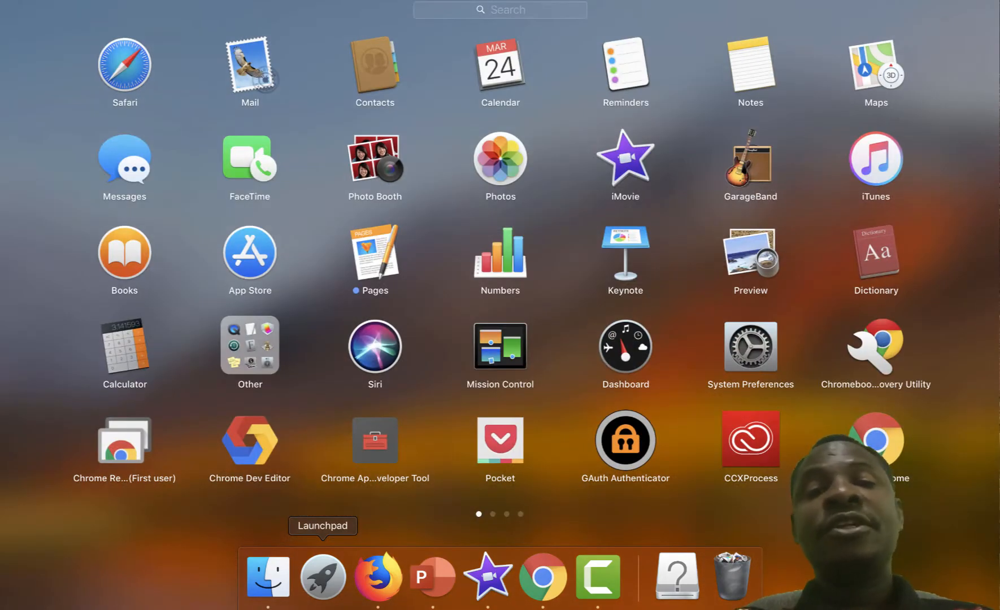
{"action": "scroll", "coordinate": [500, 260], "scroll_direction": "right", "scroll_amount": 3}
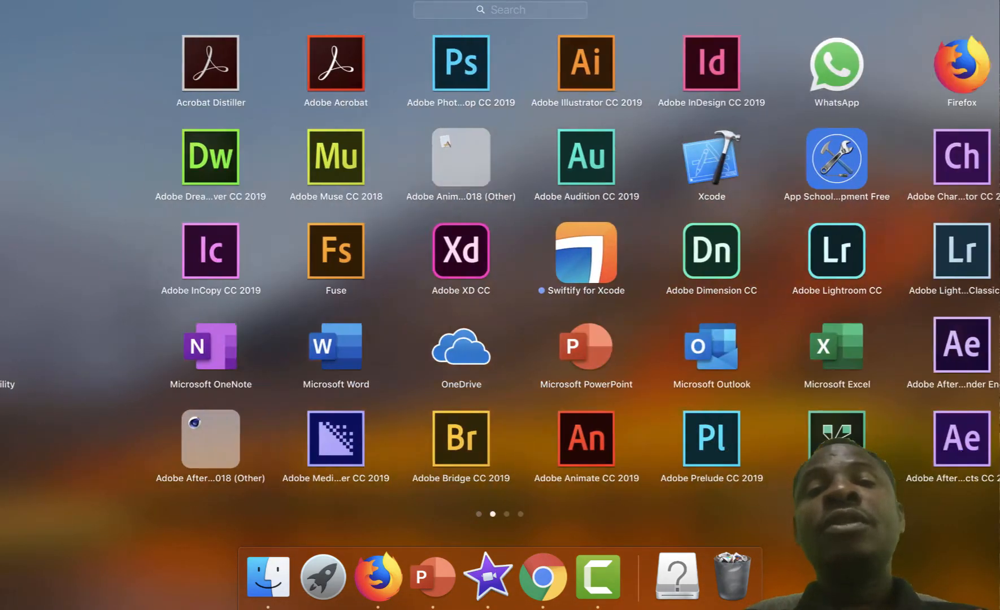
{"action": "scroll", "coordinate": [500, 260], "scroll_direction": "right", "scroll_amount": 6}
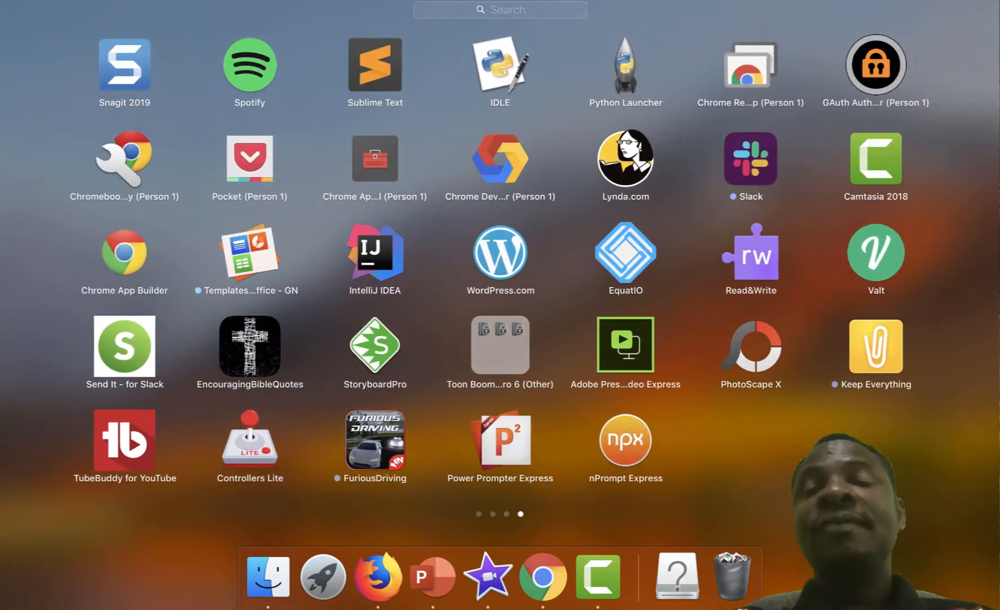
{"action": "scroll", "coordinate": [499, 260], "scroll_direction": "left", "scroll_amount": 6}
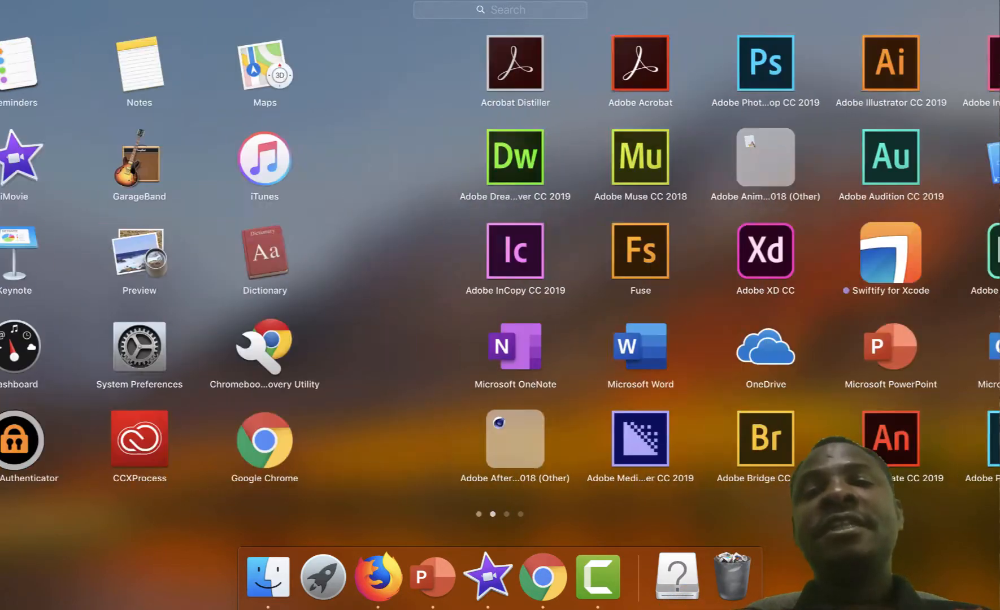
{"action": "scroll", "coordinate": [499, 260], "scroll_direction": "left", "scroll_amount": 3}
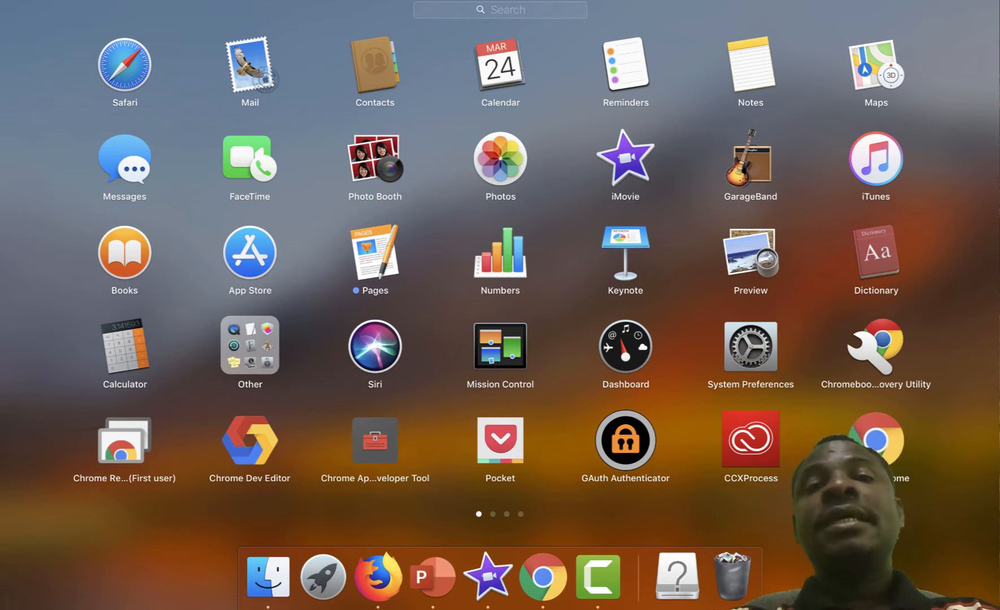
Search Launchpad for 'imovie', then dismiss Launchpad back to the desktop
{"action": "left_click", "coordinate": [433, 9]}
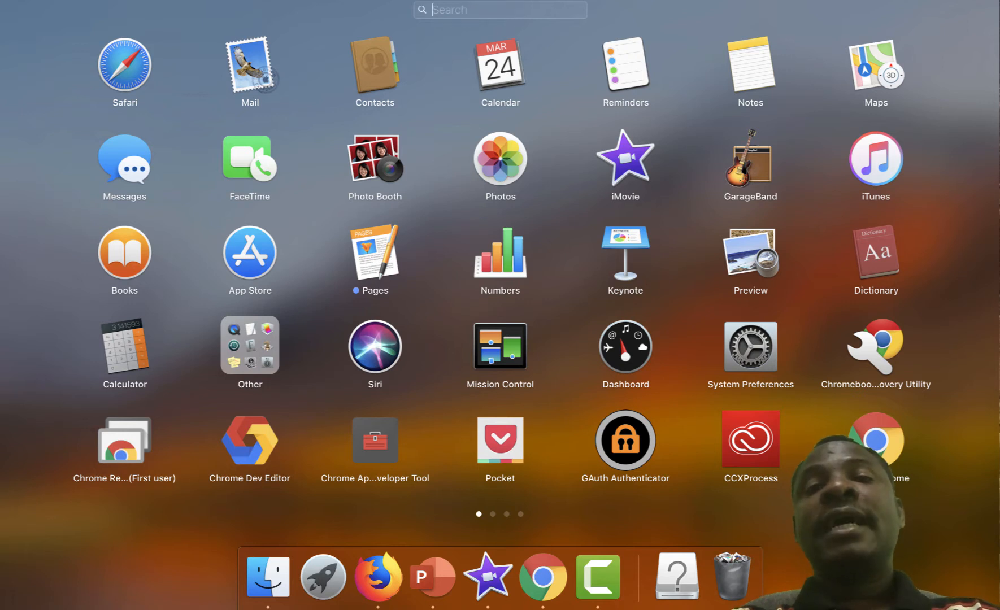
{"action": "type", "text": "imovie"}
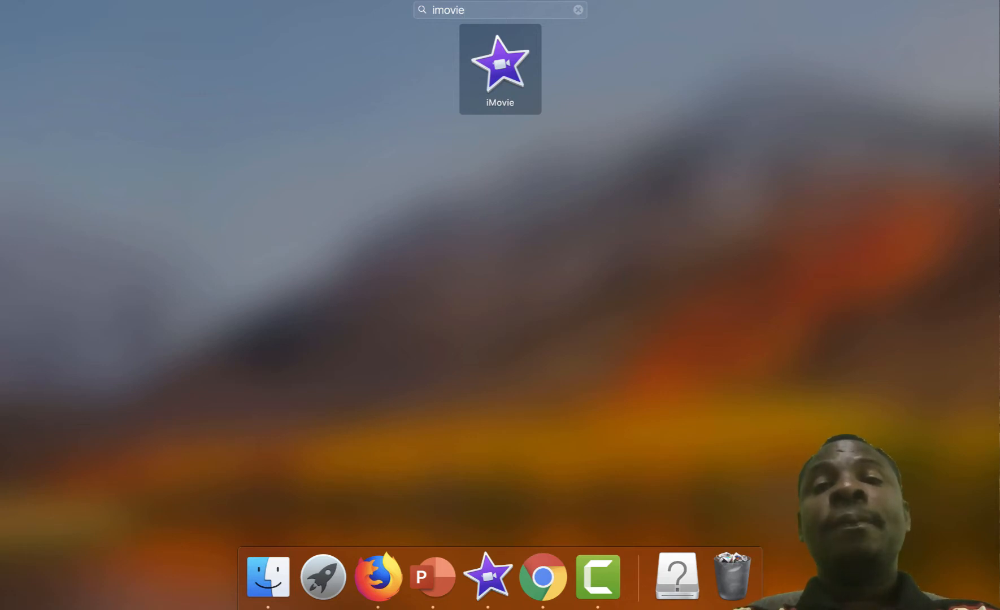
{"action": "key", "text": "Escape"}
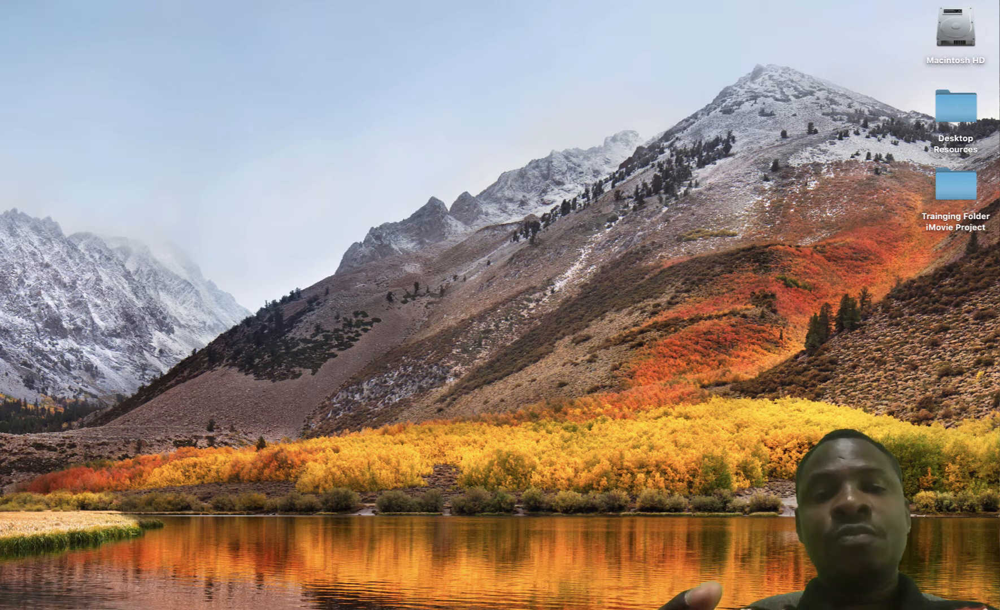
Search the Mac for 'imovie' in Spotlight, fixing the misspelled query
{"action": "key", "text": "super+space"}
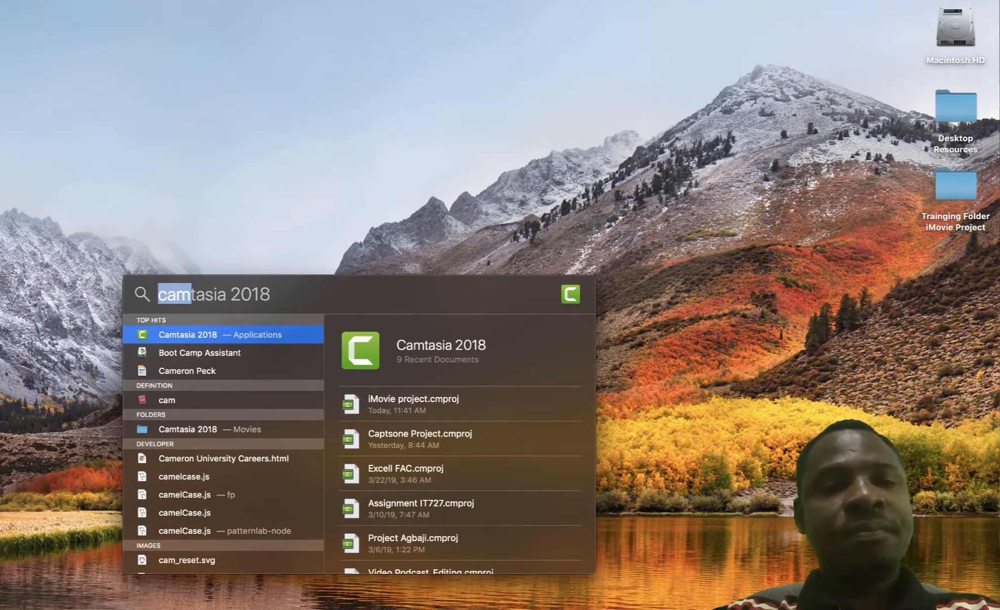
{"action": "key", "text": "super"}
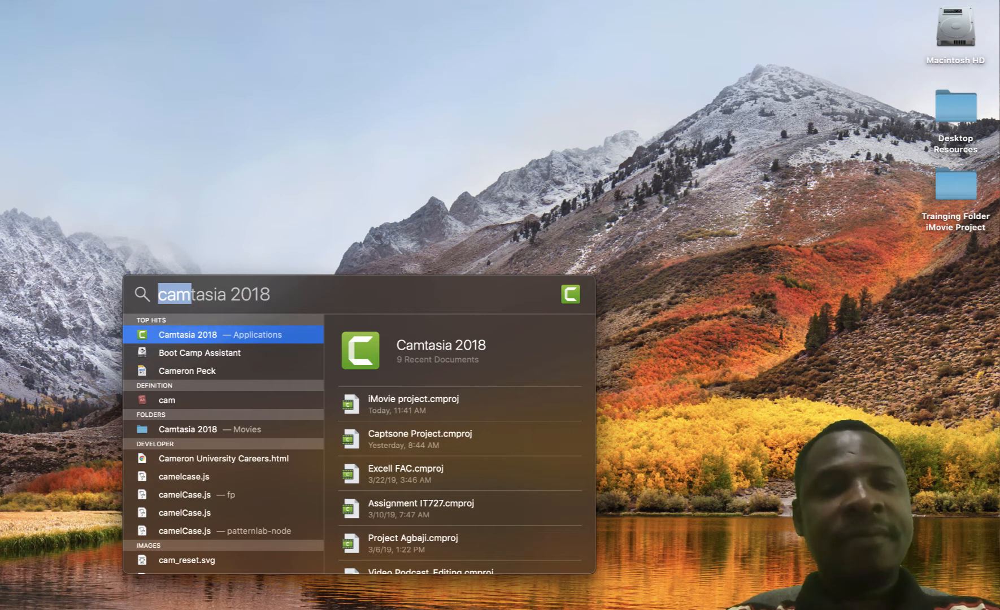
{"action": "type", "text": "imvo"}
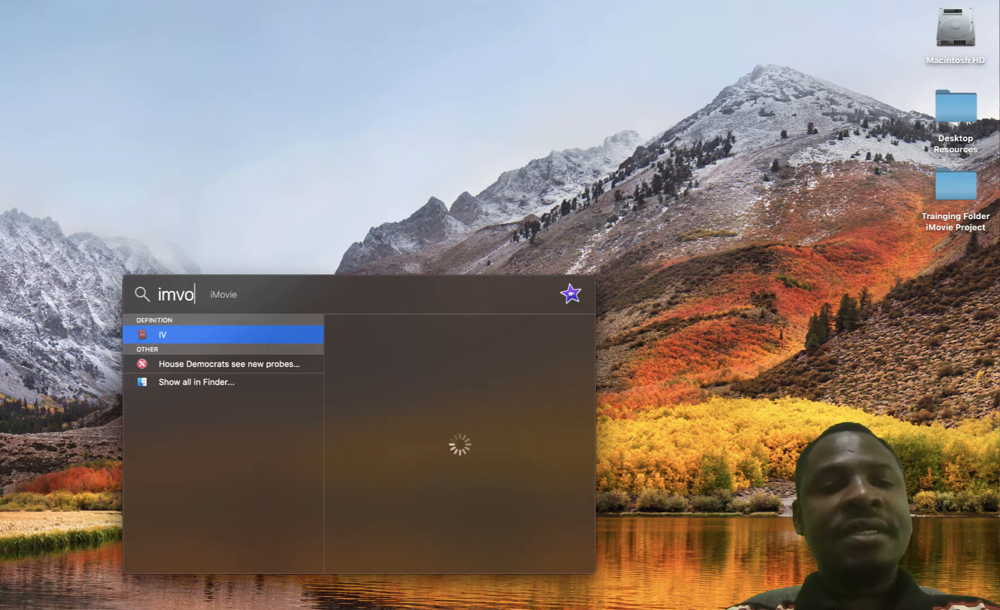
{"action": "key", "text": "BackSpace"}
{"action": "key", "text": "BackSpace"}
{"action": "type", "text": "ovie"}
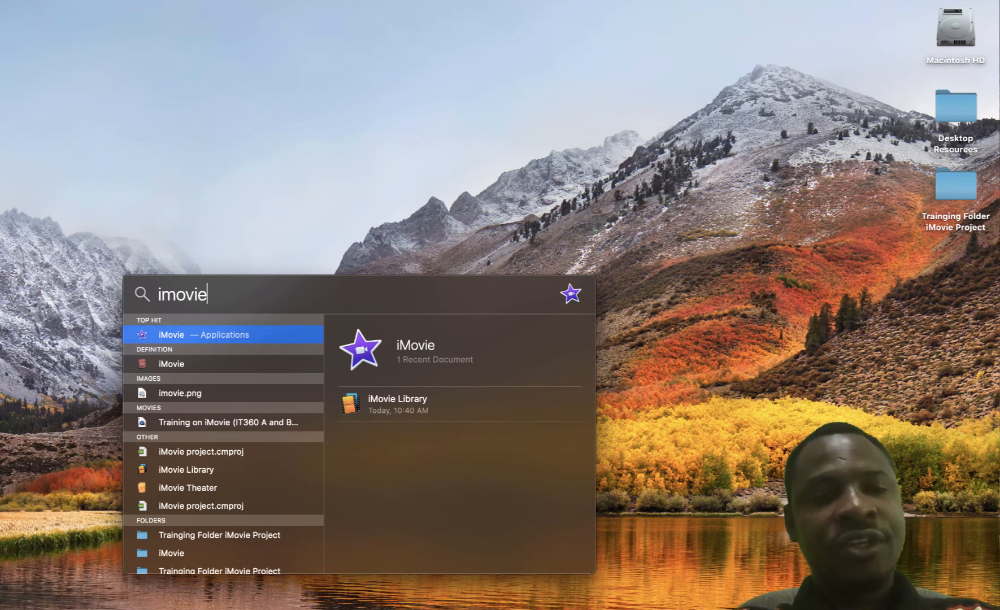
Look through the Spotlight results for iMovie, then bring Launchpad's app grid back up
{"action": "scroll", "coordinate": [223, 443], "scroll_direction": "down", "scroll_amount": 4}
{"action": "scroll", "coordinate": [223, 443], "scroll_direction": "up", "scroll_amount": 4}
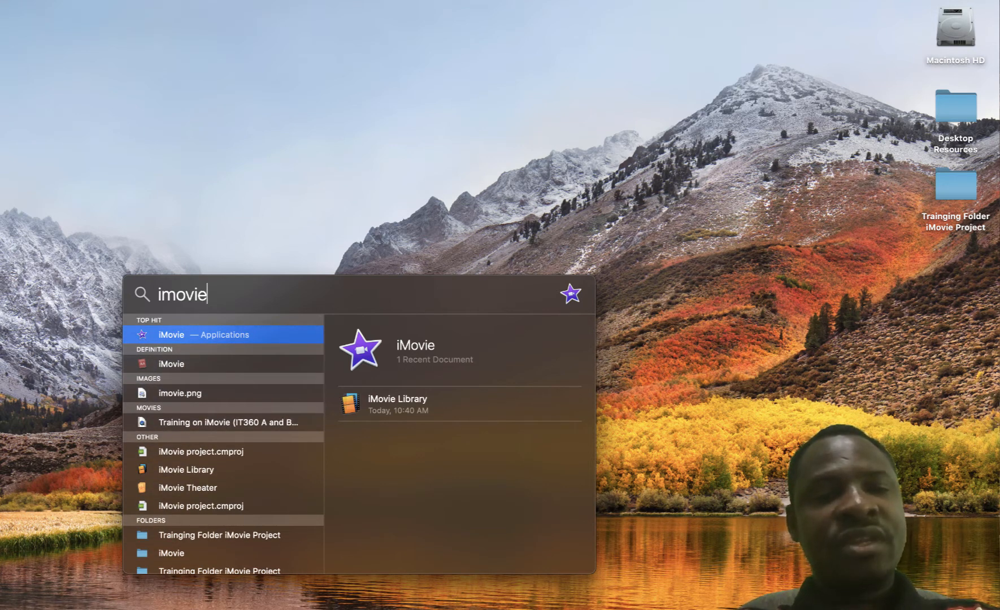
{"action": "scroll", "coordinate": [223, 443], "scroll_direction": "down", "scroll_amount": 3}
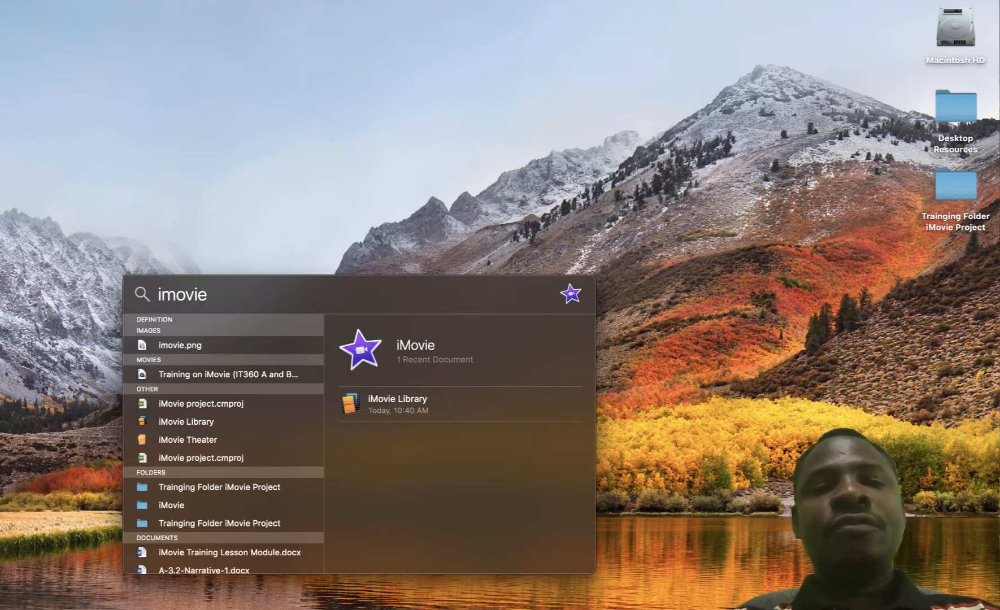
{"action": "scroll", "coordinate": [223, 444], "scroll_direction": "down", "scroll_amount": 1}
{"action": "scroll", "coordinate": [223, 443], "scroll_direction": "down", "scroll_amount": 4}
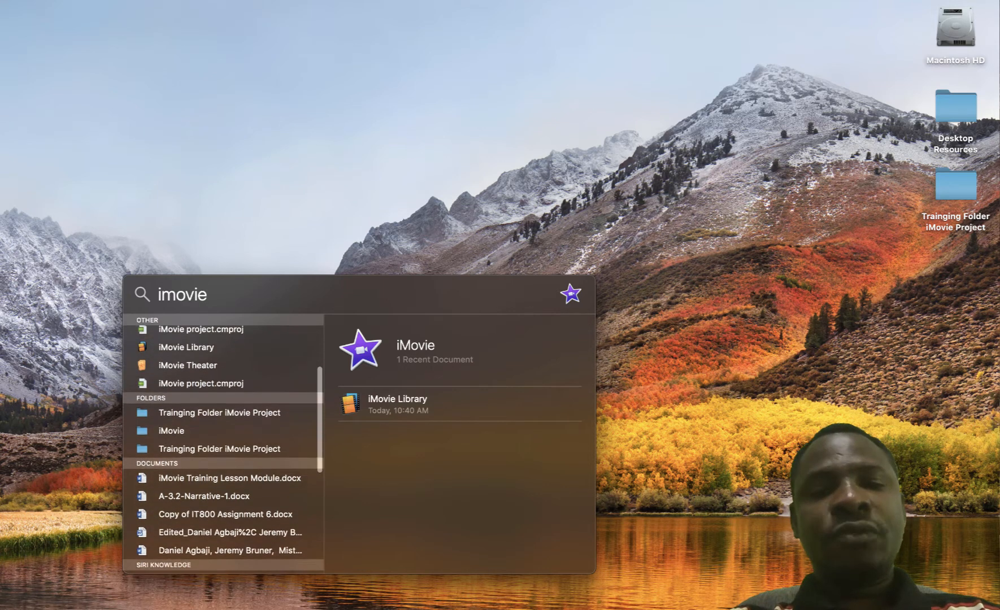
{"action": "scroll", "coordinate": [223, 443], "scroll_direction": "up", "scroll_amount": 4}
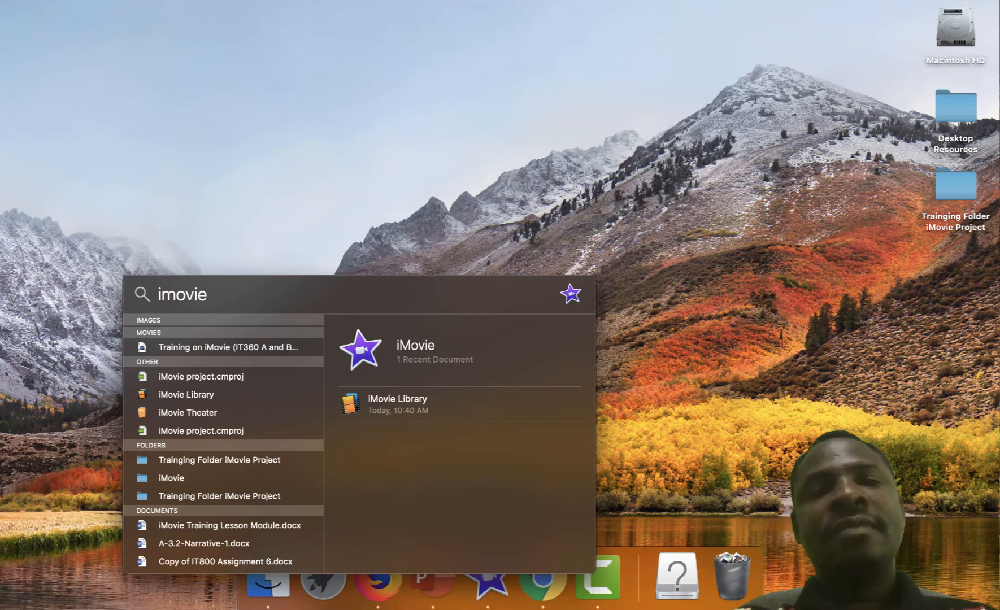
{"action": "left_click", "coordinate": [323, 576]}
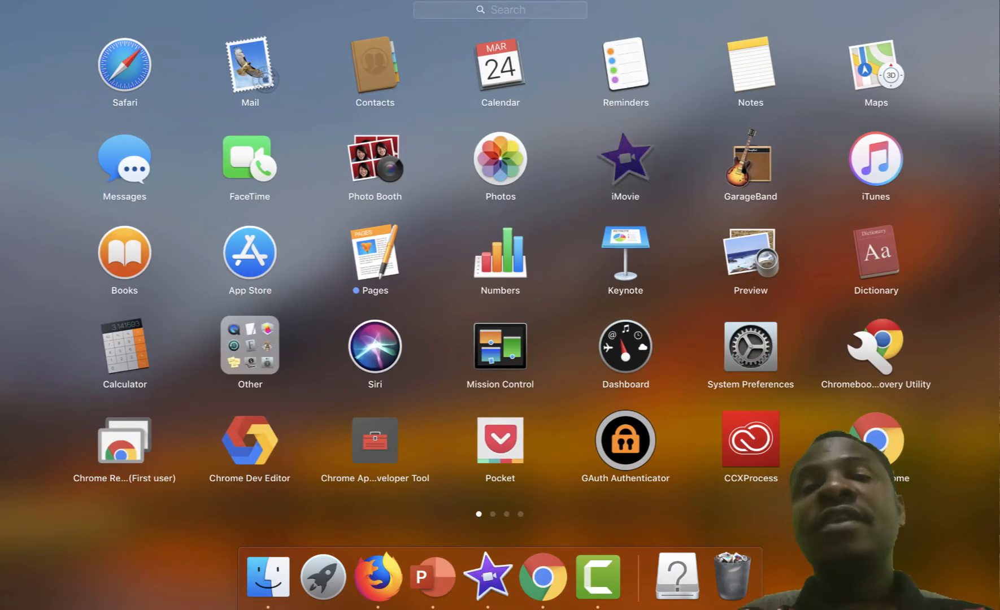
Launch iMovie from Launchpad, opening the 'IT360 A and B_Tutorial on iMovie' project
{"action": "left_click", "coordinate": [487, 576]}
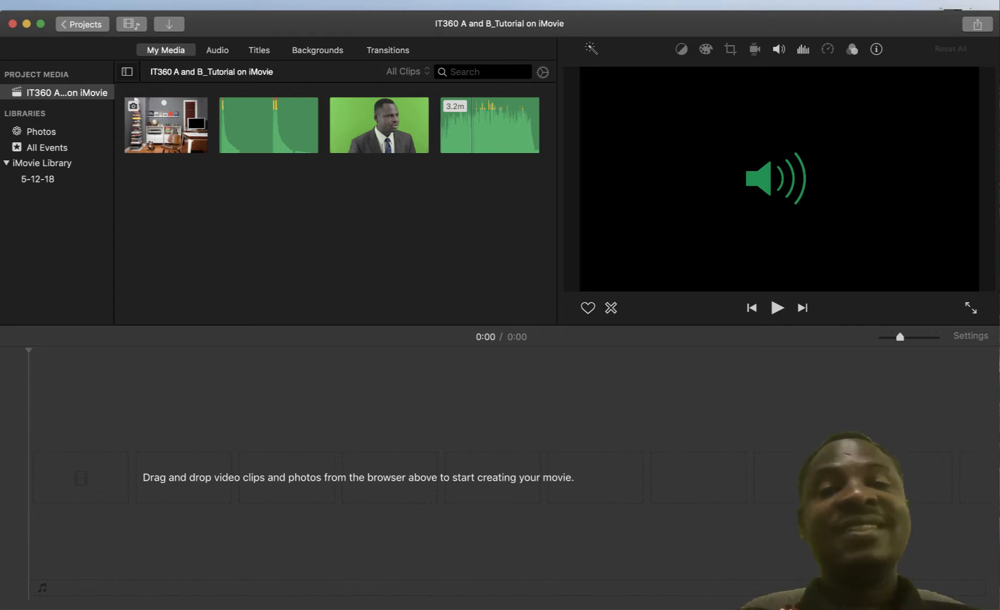
Leave the tutorial project and cycle through Media and Theater views, ending on Projects
{"action": "left_click", "coordinate": [82, 23]}
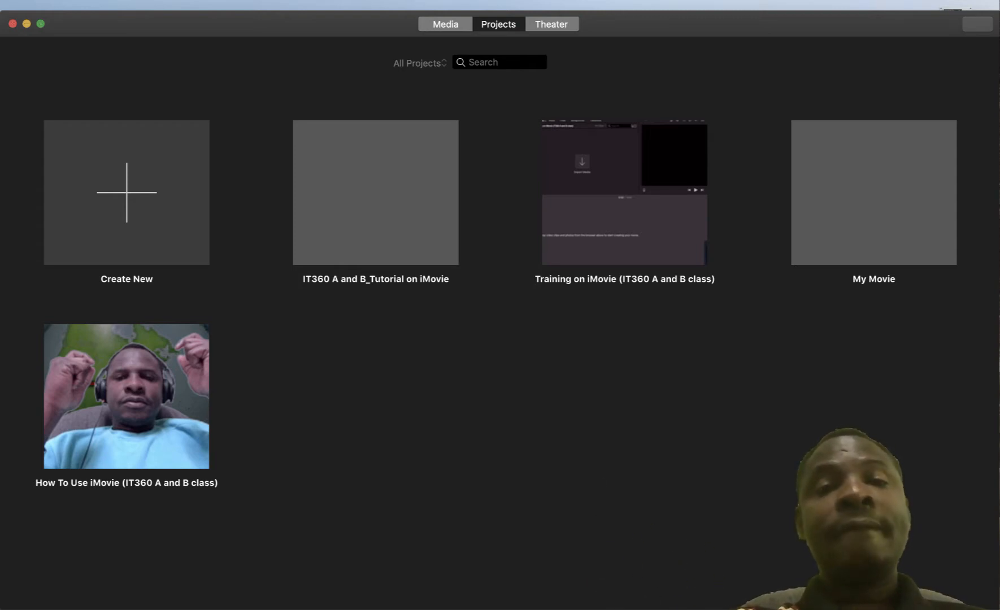
{"action": "left_click", "coordinate": [444, 24]}
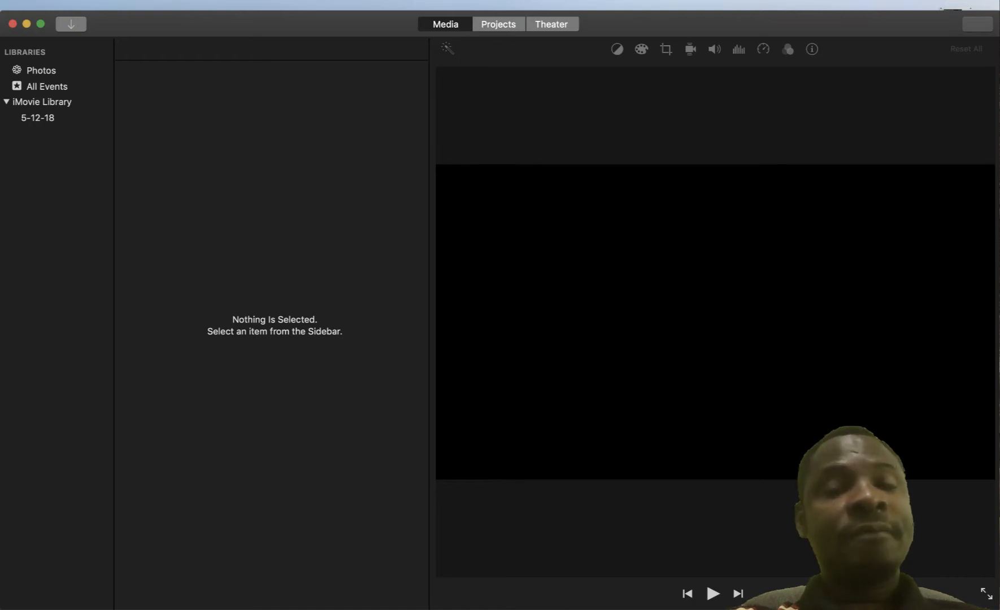
{"action": "left_click", "coordinate": [551, 24]}
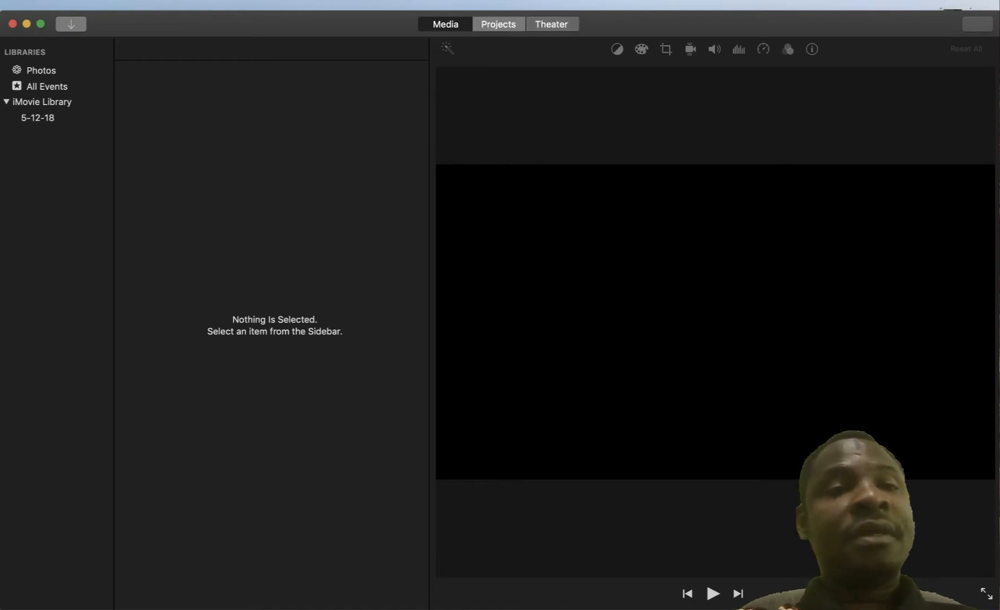
{"action": "left_click", "coordinate": [498, 24]}
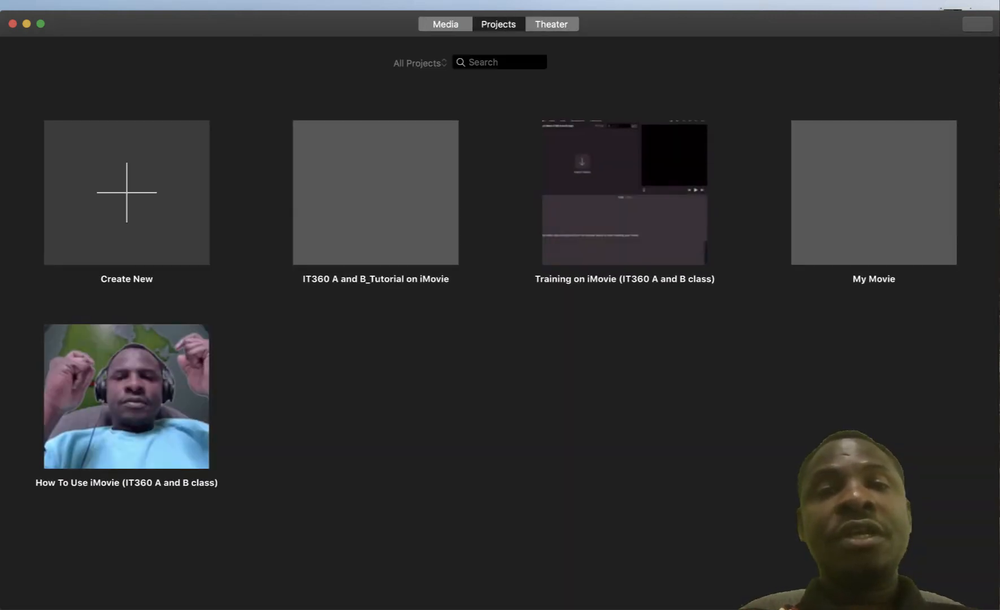
Switch to Media and back to Projects, then bring up the Create New Movie/Trailer choice
{"action": "left_click", "coordinate": [445, 24]}
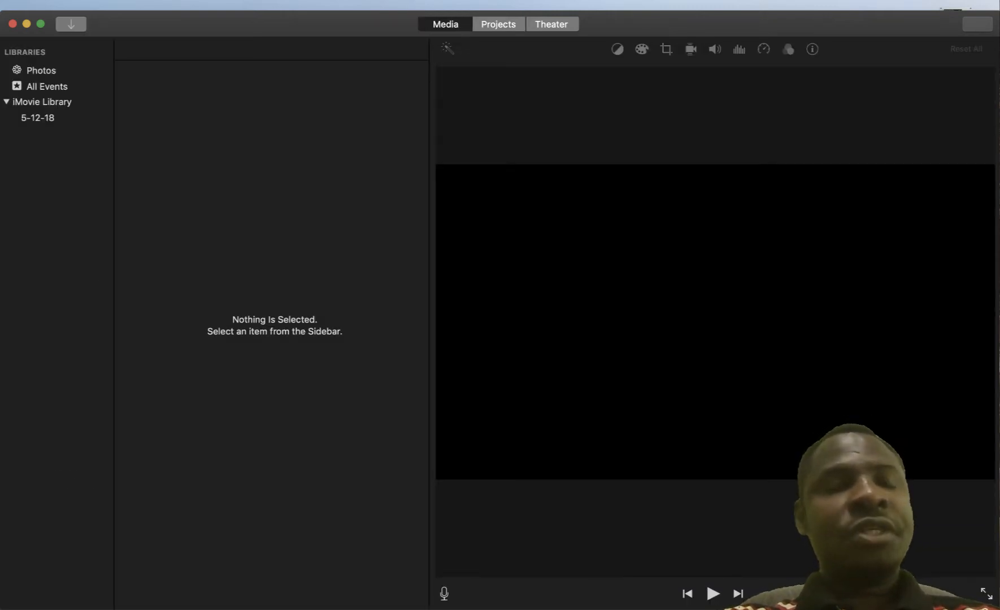
{"action": "left_click", "coordinate": [498, 24]}
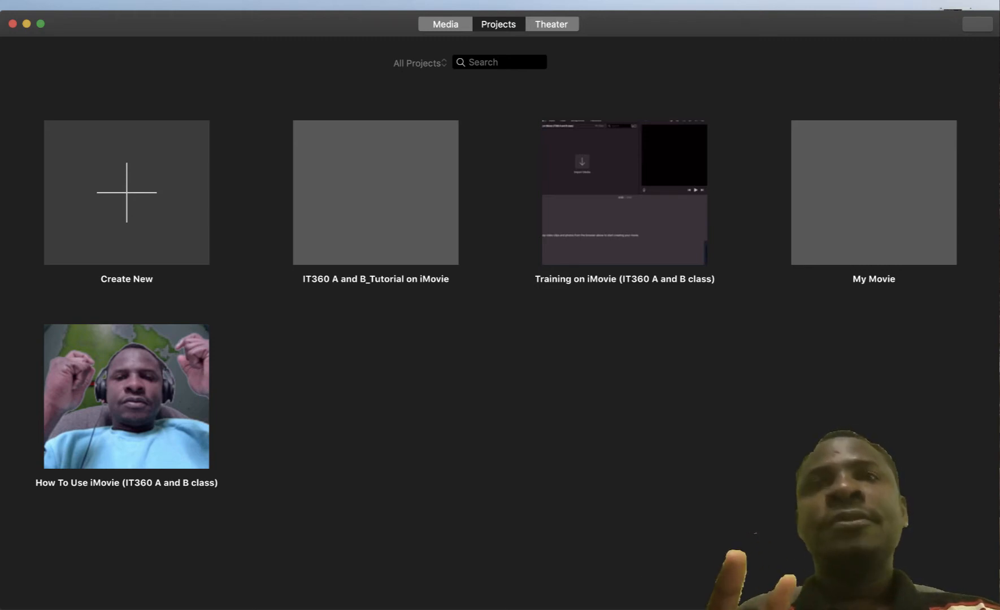
{"action": "left_click", "coordinate": [127, 192]}
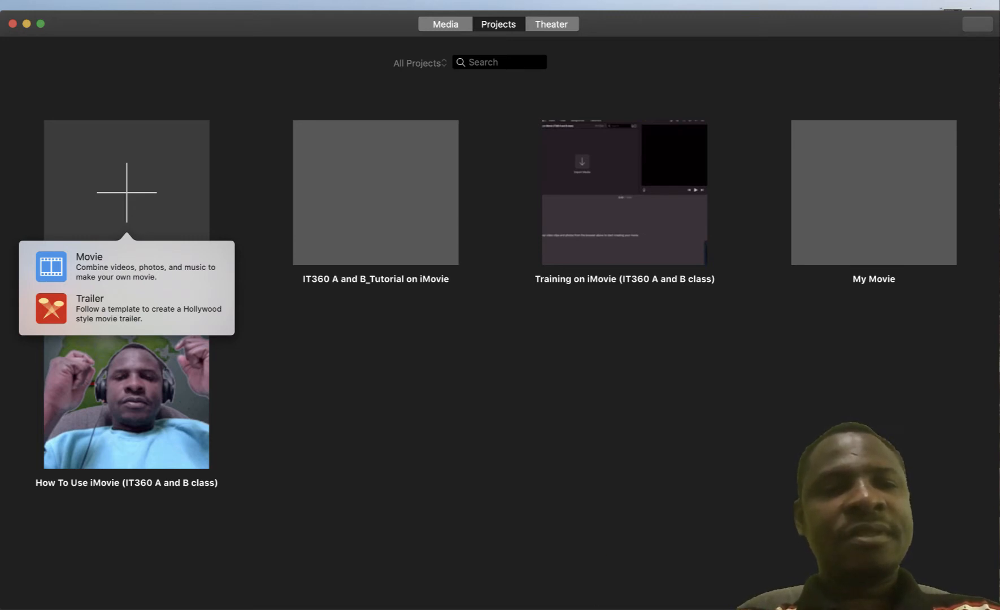
Choose Movie under Create New to open the blank project My Movie 1
{"action": "left_click", "coordinate": [127, 266]}
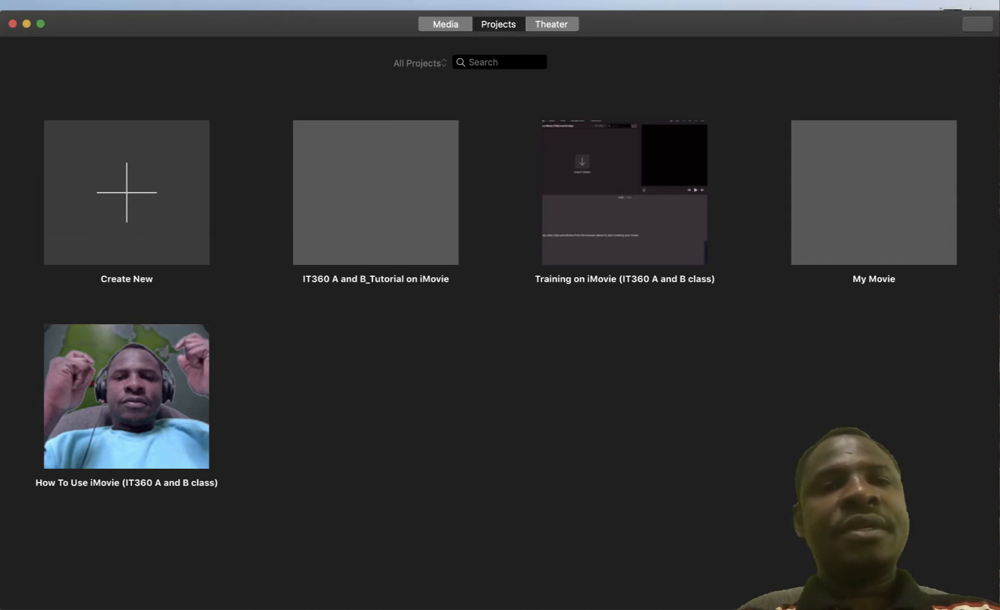
{"action": "left_click", "coordinate": [127, 192]}
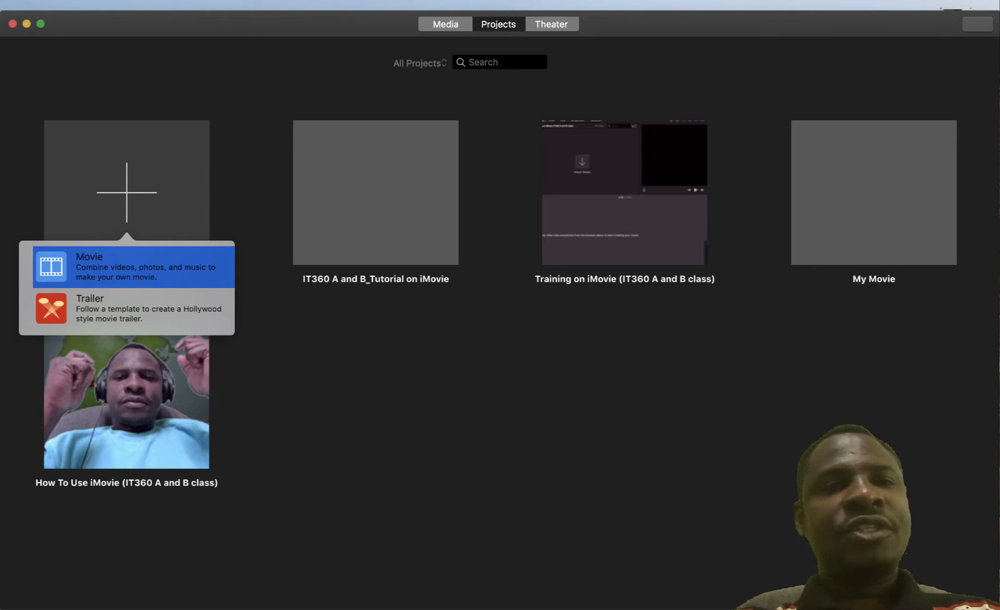
{"action": "left_click", "coordinate": [127, 266]}
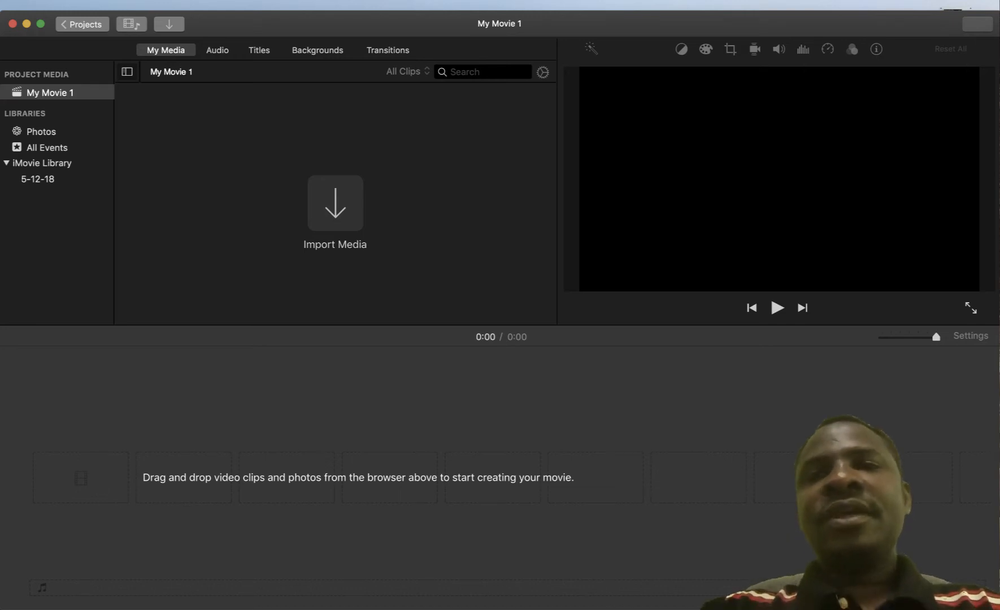
Name the movie 'iMovie Tutorial for IT360 A and B class', correcting typos, and confirm
{"action": "left_click", "coordinate": [82, 24]}
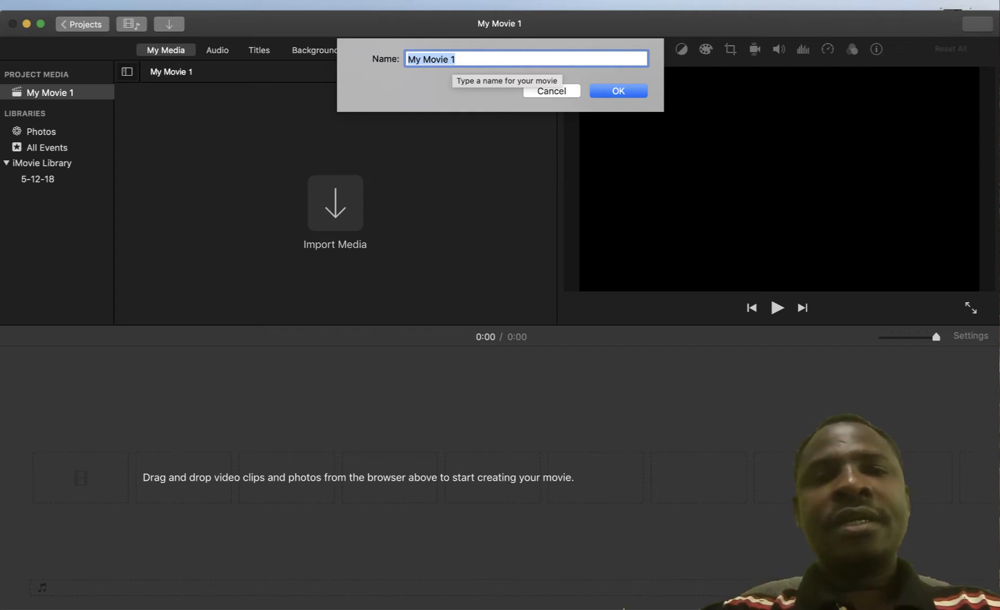
{"action": "type", "text": "Tutorial"}
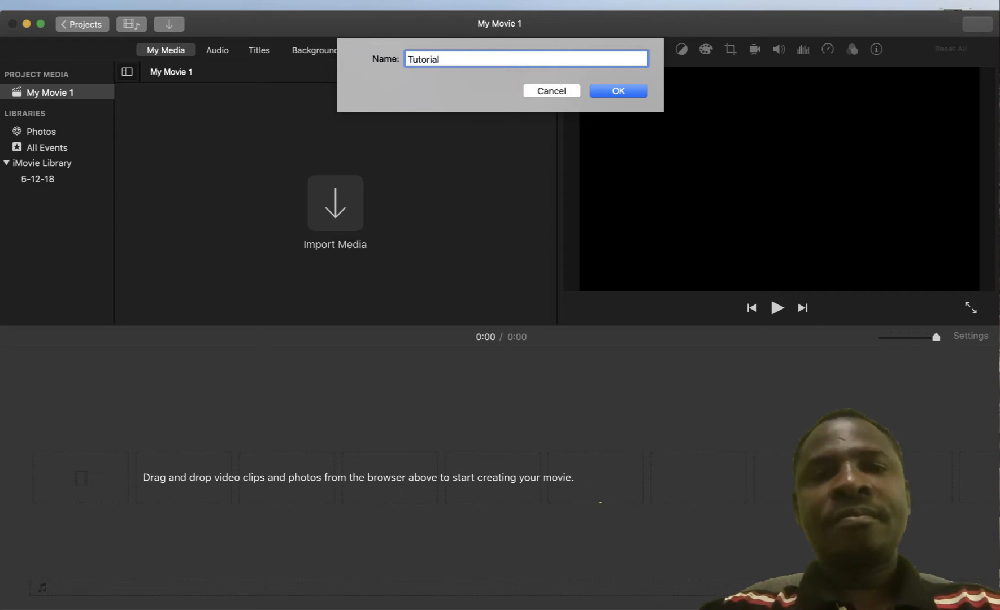
{"action": "key", "text": "super+a"}
{"action": "key", "text": "BackSpace"}
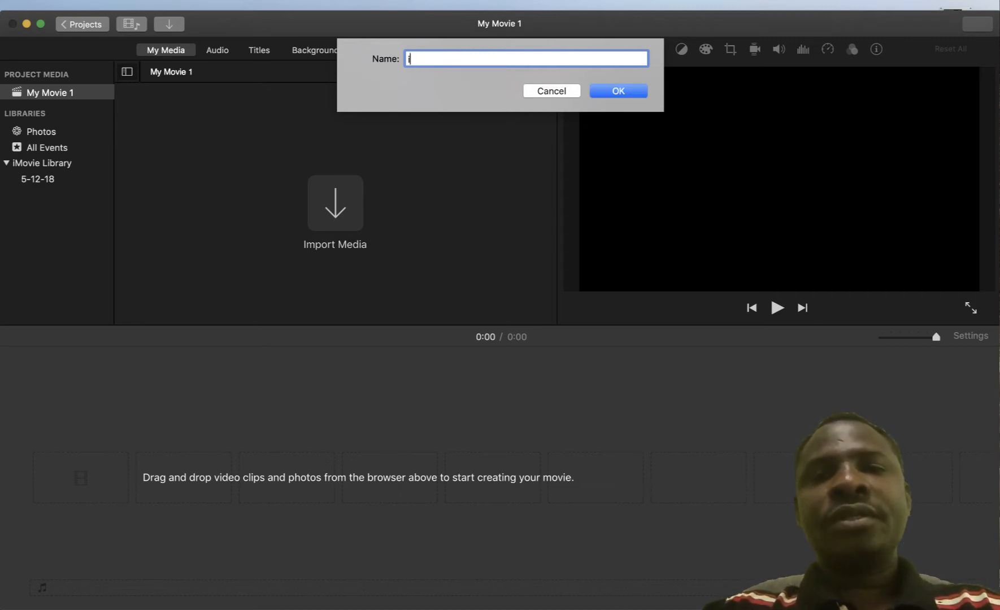
{"action": "type", "text": "imovie"}
{"action": "key", "text": "BackSpace"}
{"action": "key", "text": "BackSpace"}
{"action": "key", "text": "BackSpace"}
{"action": "key", "text": "BackSpace"}
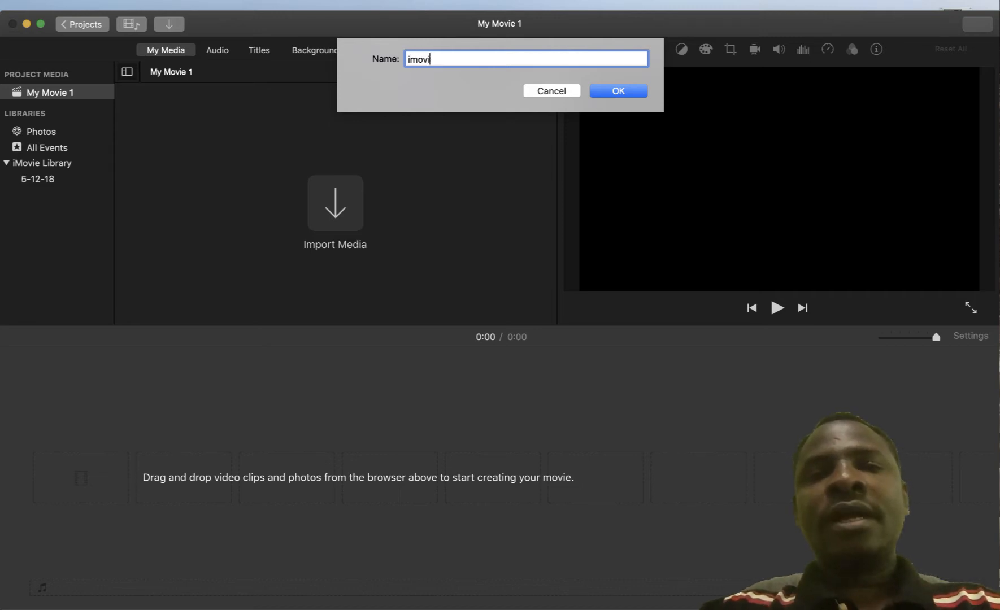
{"action": "key", "text": "BackSpace"}
{"action": "type", "text": "Movie "}
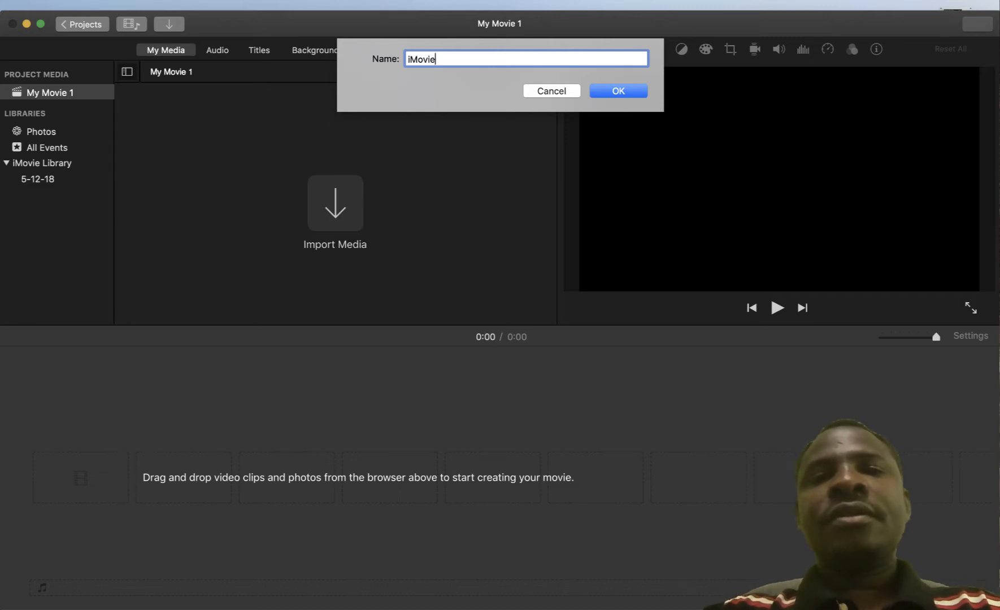
{"action": "type", "text": "Tutoria"}
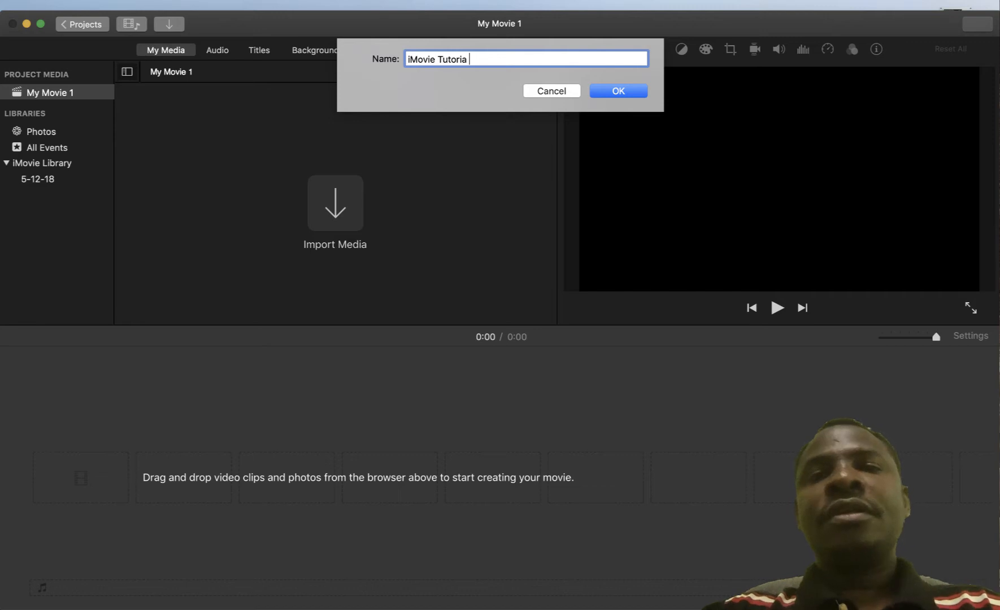
{"action": "type", "text": "l for IT"}
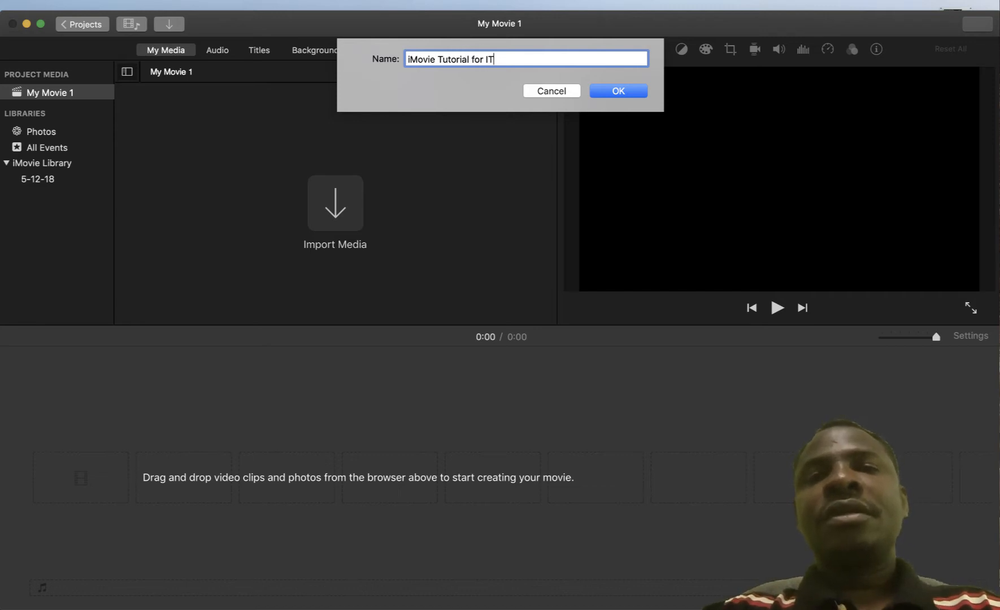
{"action": "type", "text": "360"}
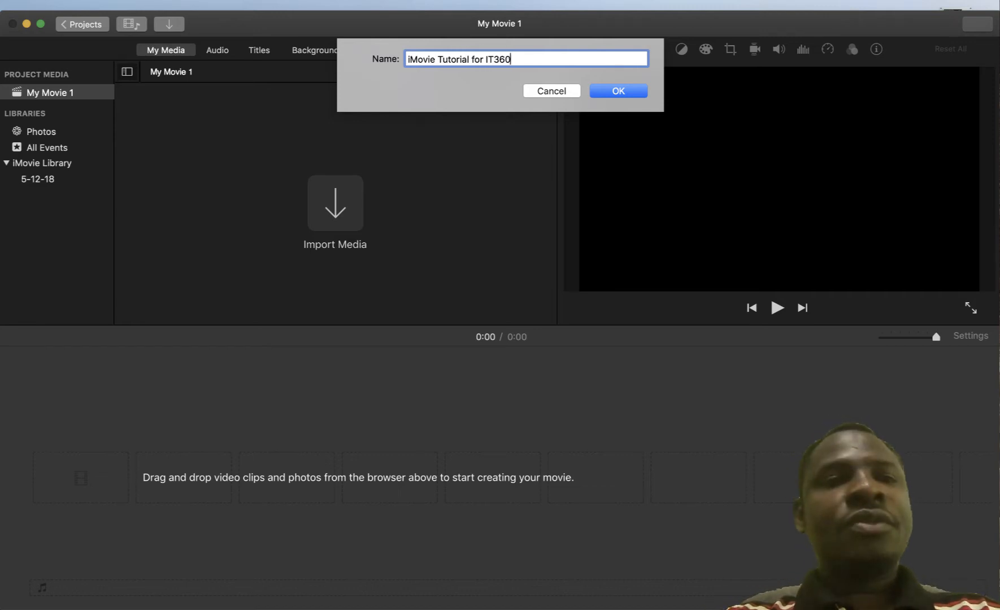
{"action": "type", "text": " C"}
{"action": "key", "text": "BackSpace"}
{"action": "type", "text": "A and"}
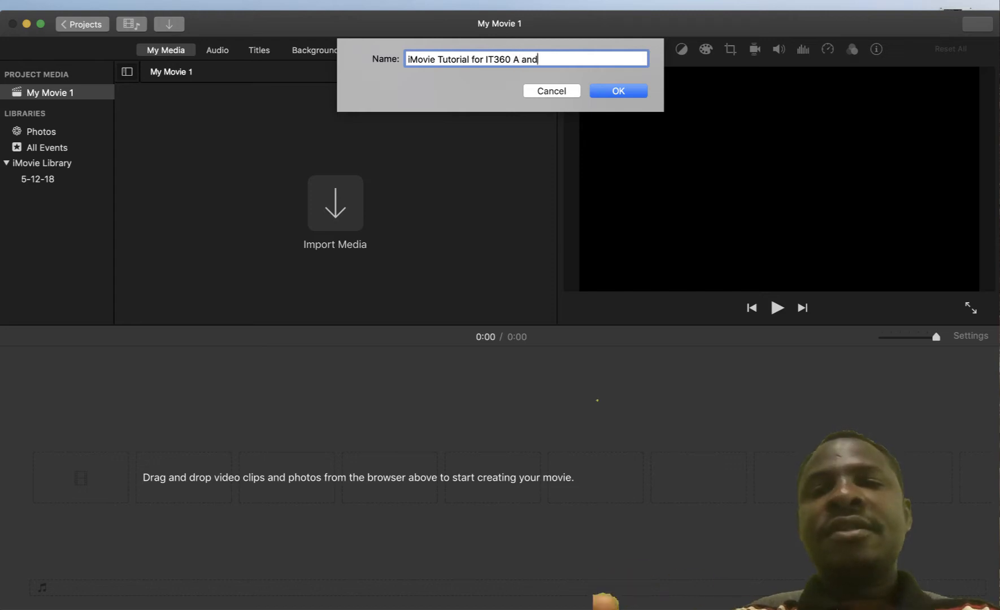
{"action": "type", "text": " B class"}
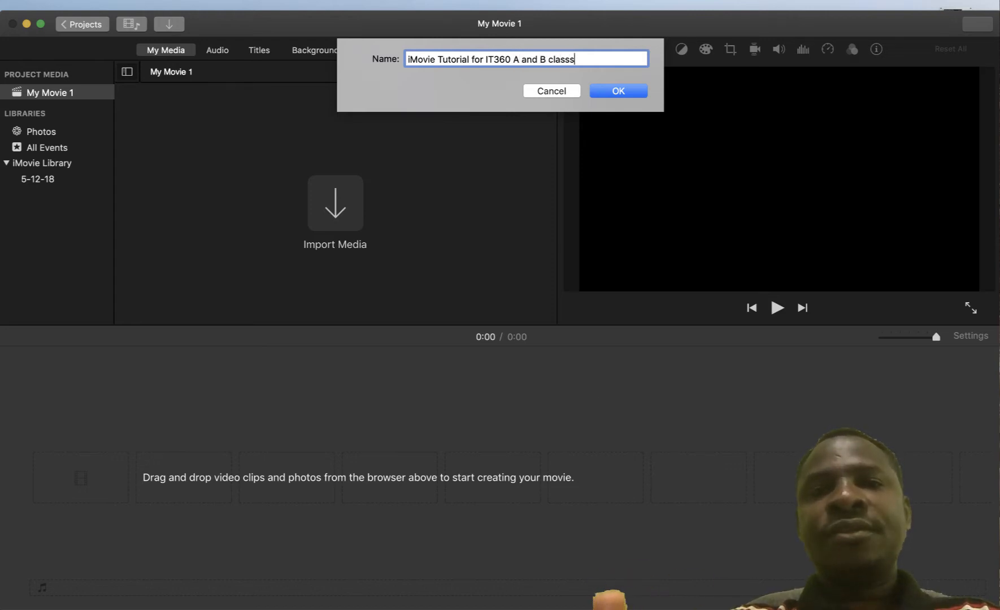
{"action": "key", "text": "Return"}
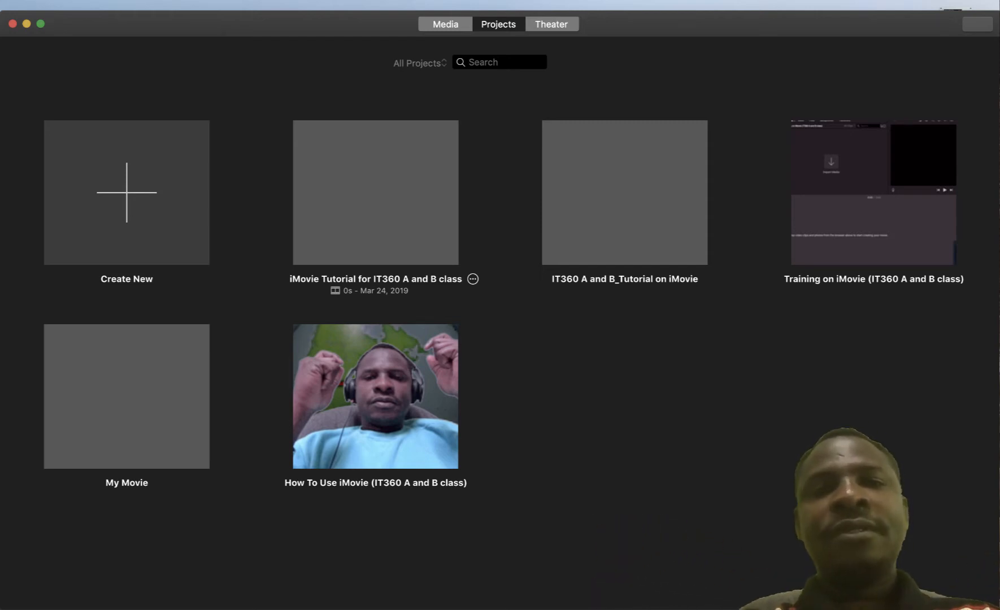
Open the 'iMovie Tutorial for IT360 A and B class' project from the Projects browser
{"action": "double_click", "coordinate": [375, 192]}
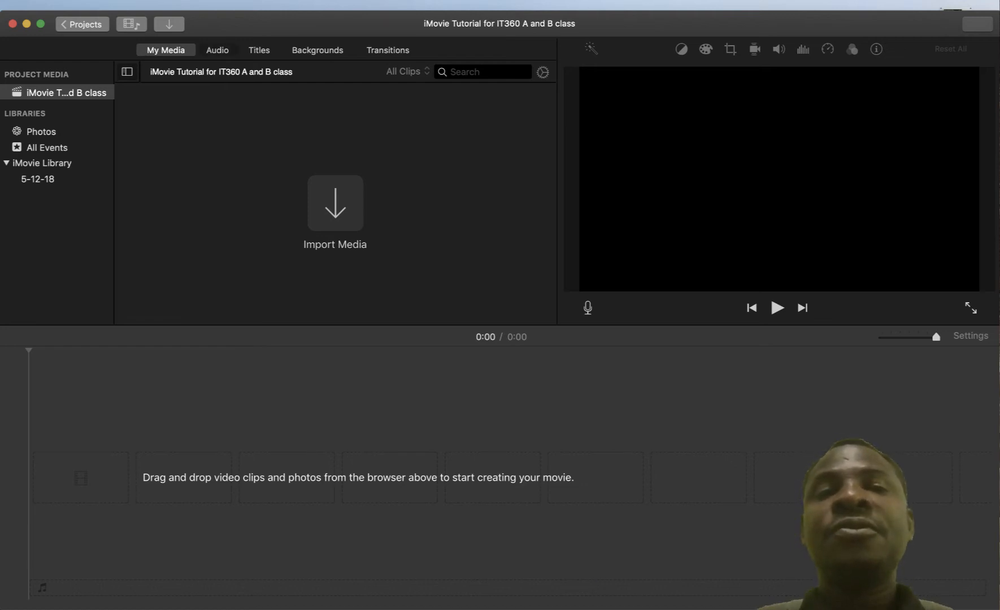
Browse the Audio, Titles and Backgrounds libraries, ending on the Transitions collection
{"action": "left_click", "coordinate": [217, 50]}
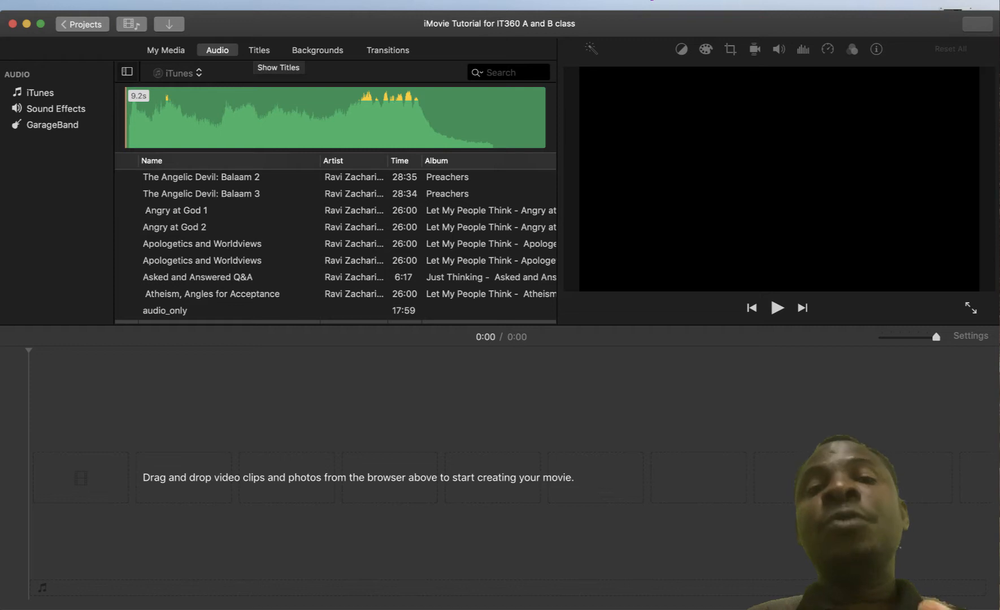
{"action": "left_click", "coordinate": [260, 49]}
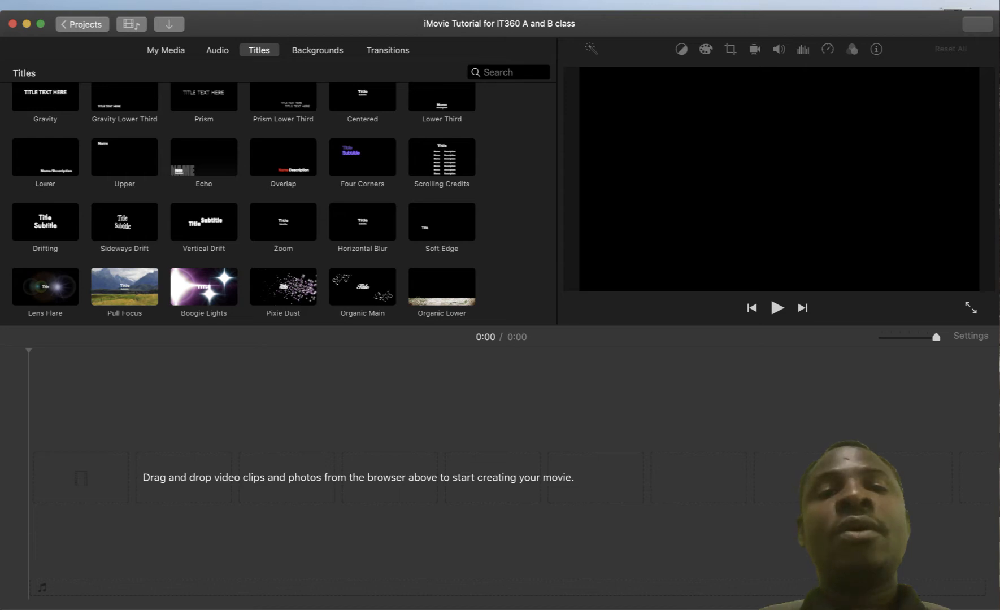
{"action": "left_click", "coordinate": [317, 49]}
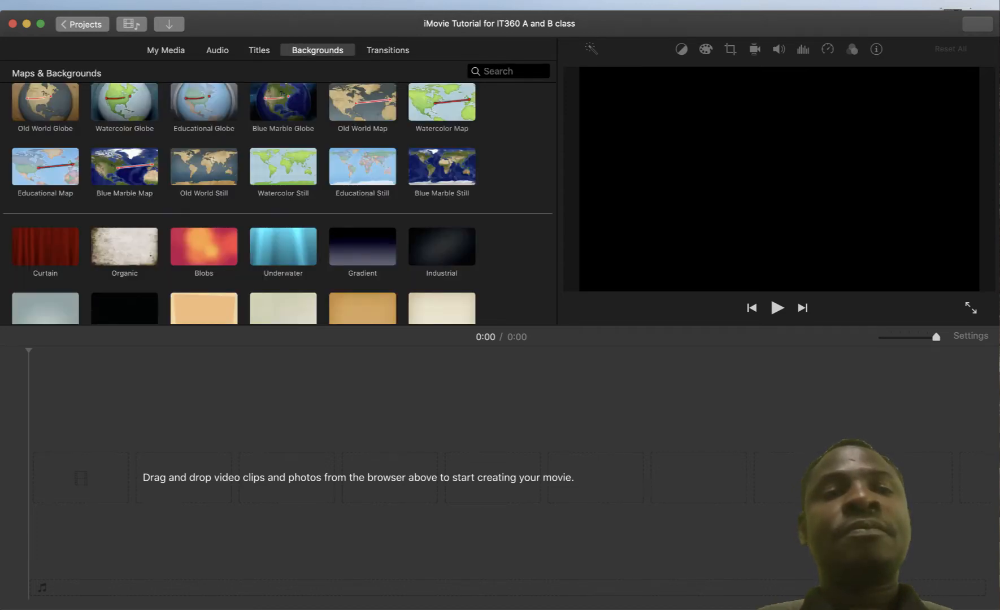
{"action": "left_click", "coordinate": [386, 49]}
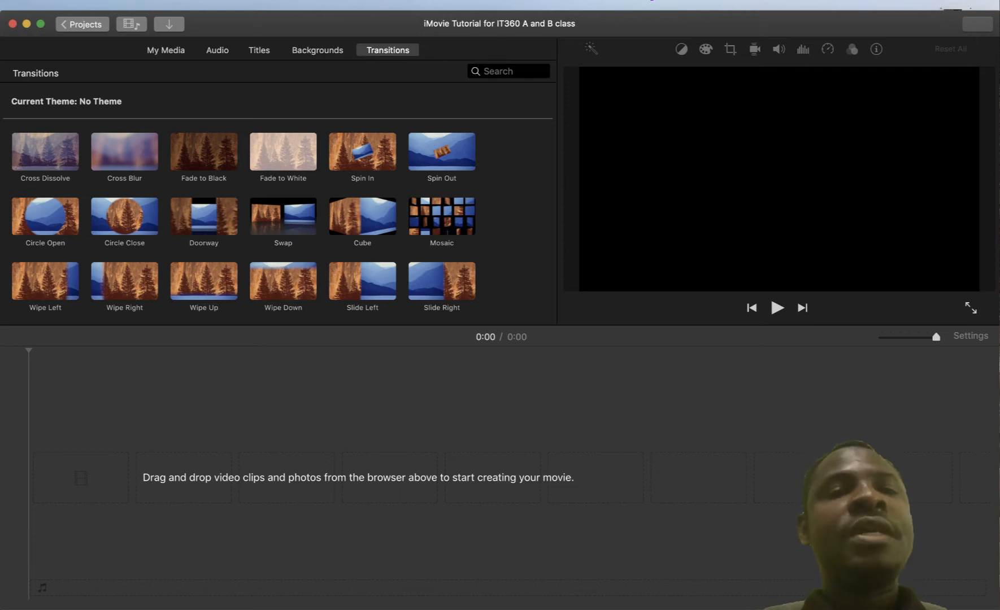
Return to the tutorial project's My Media browser, which is still empty
{"action": "key", "text": "super+1"}
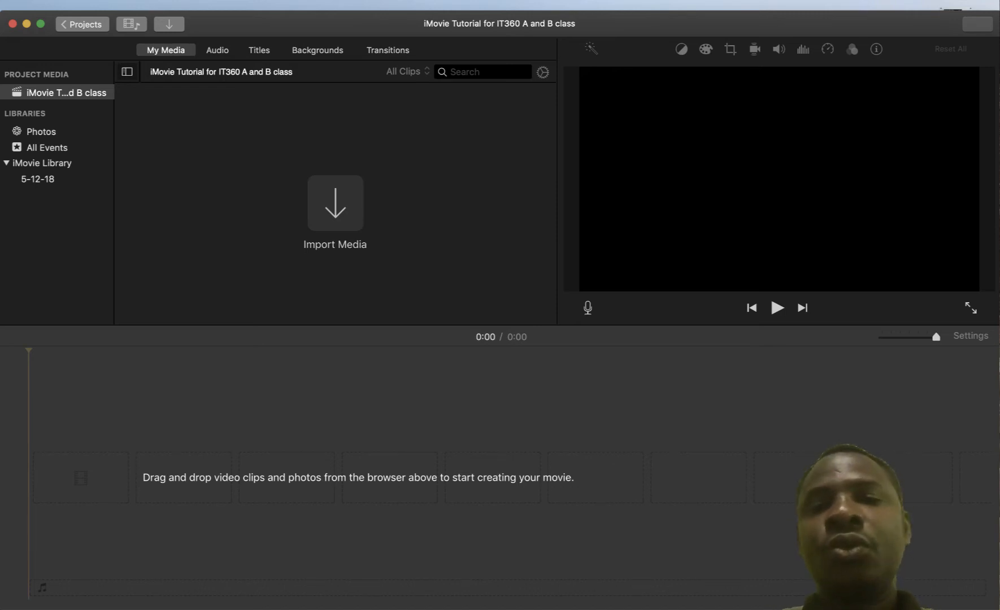
In the Import window, select the green-screen presenter video and the Blue_Dot_Sessions mp3 from the Desktop training folder
{"action": "left_click", "coordinate": [335, 203]}
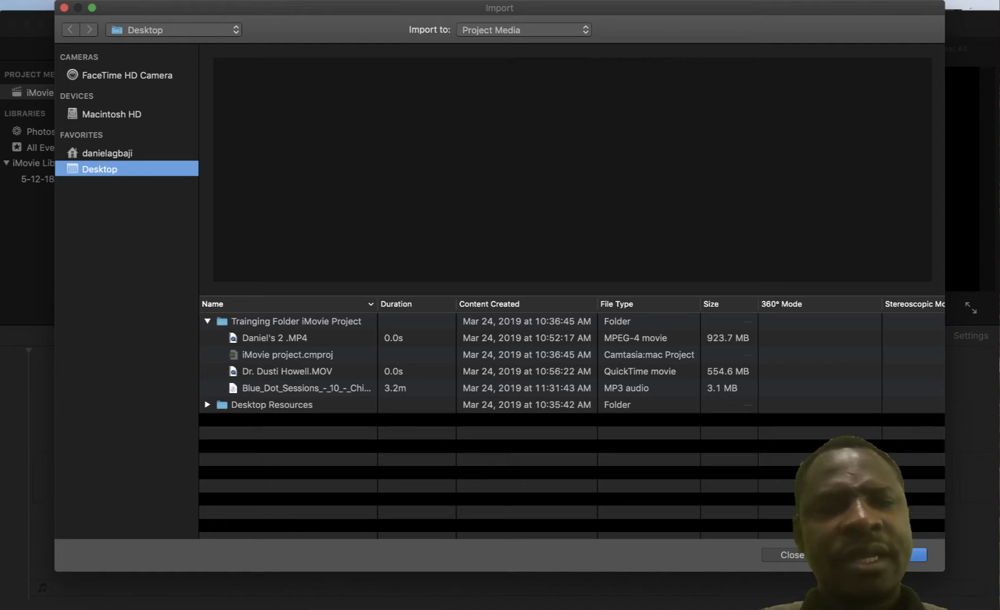
{"action": "left_click", "coordinate": [274, 338]}
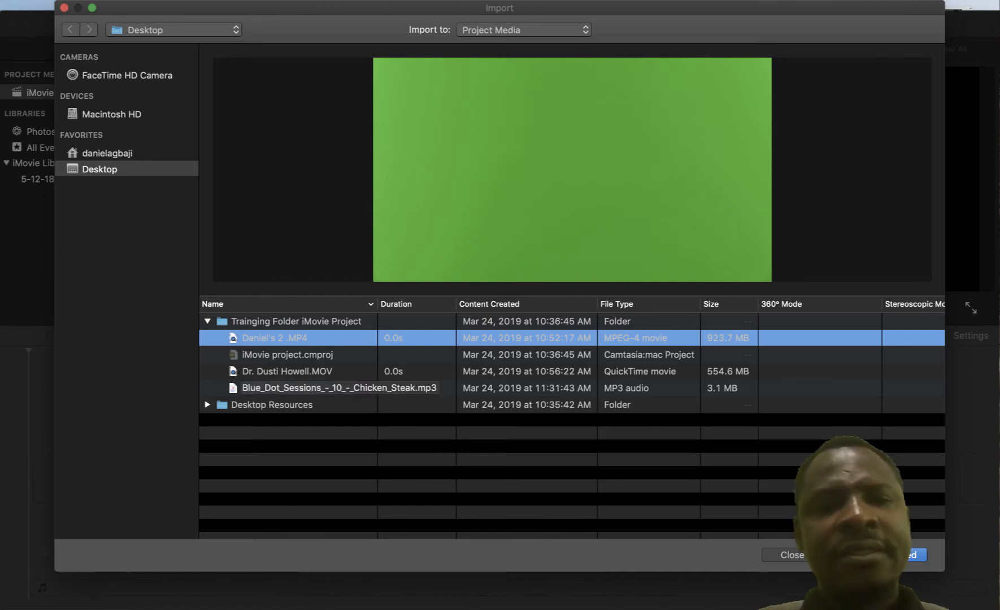
{"action": "left_click", "coordinate": [339, 388], "text": "super"}
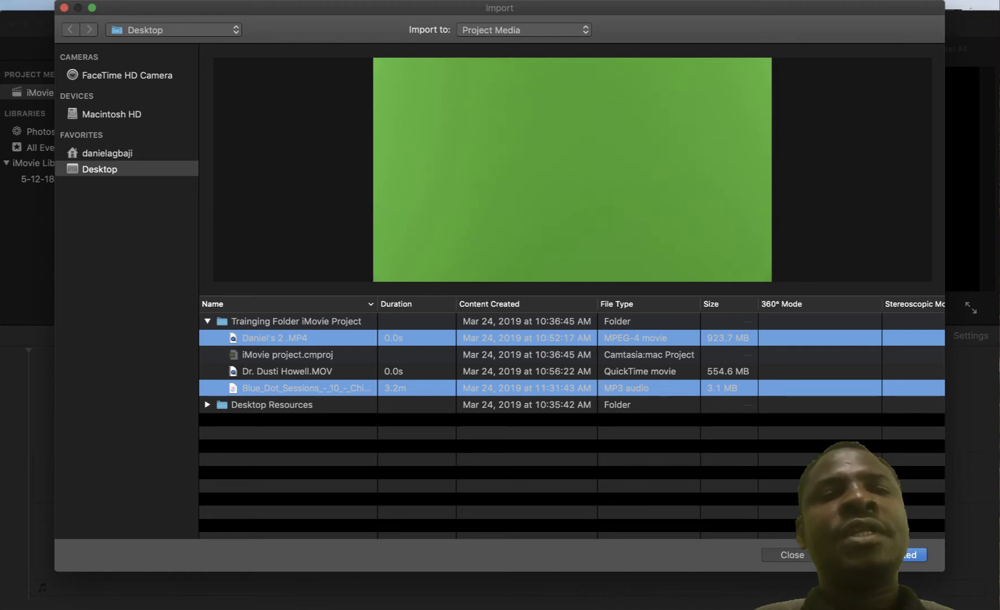
Import the selected presenter video and music track, then reopen the Import window
{"action": "key", "text": "Return"}
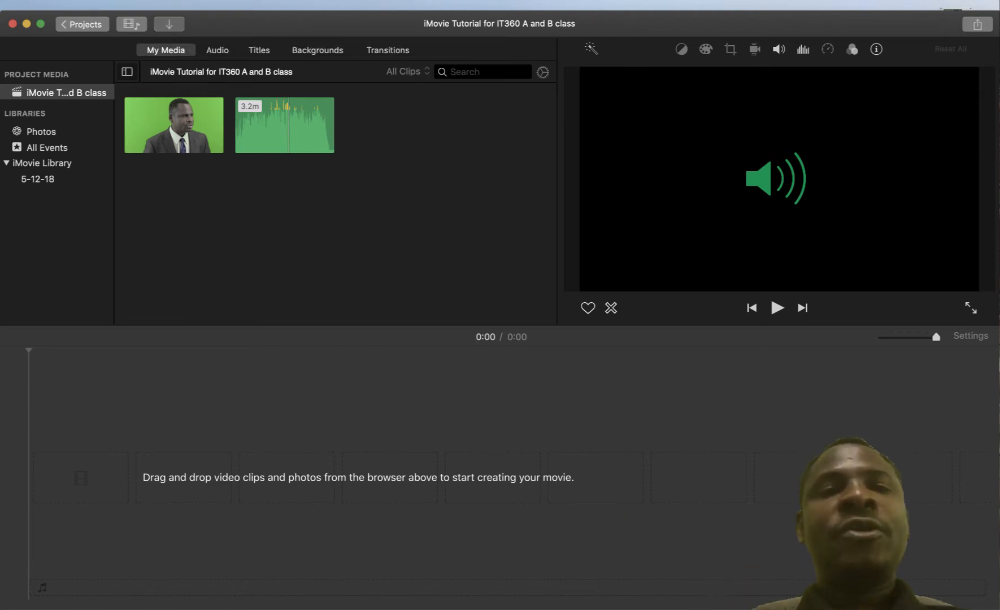
{"action": "key", "text": "super+i"}
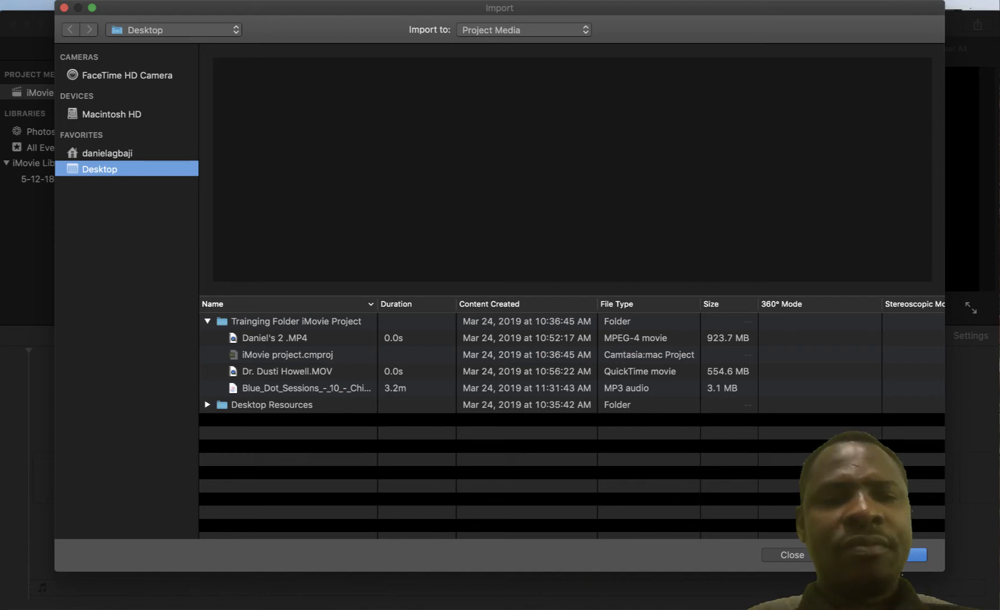
Browse the home folder's files and jump to Background design2.jpg by typing its name
{"action": "left_click", "coordinate": [107, 153]}
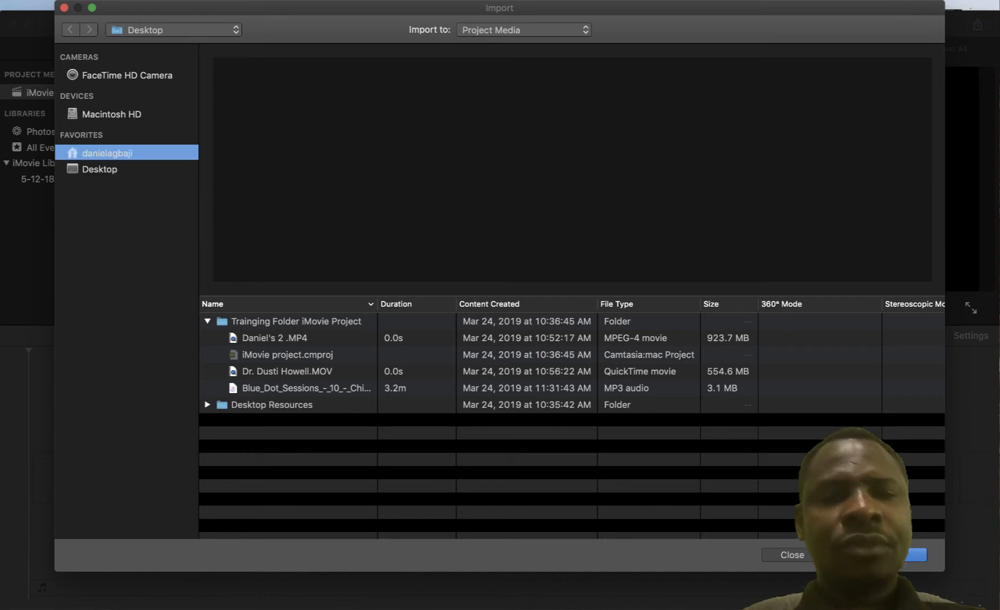
{"action": "scroll", "coordinate": [570, 426], "scroll_direction": "down", "scroll_amount": 5}
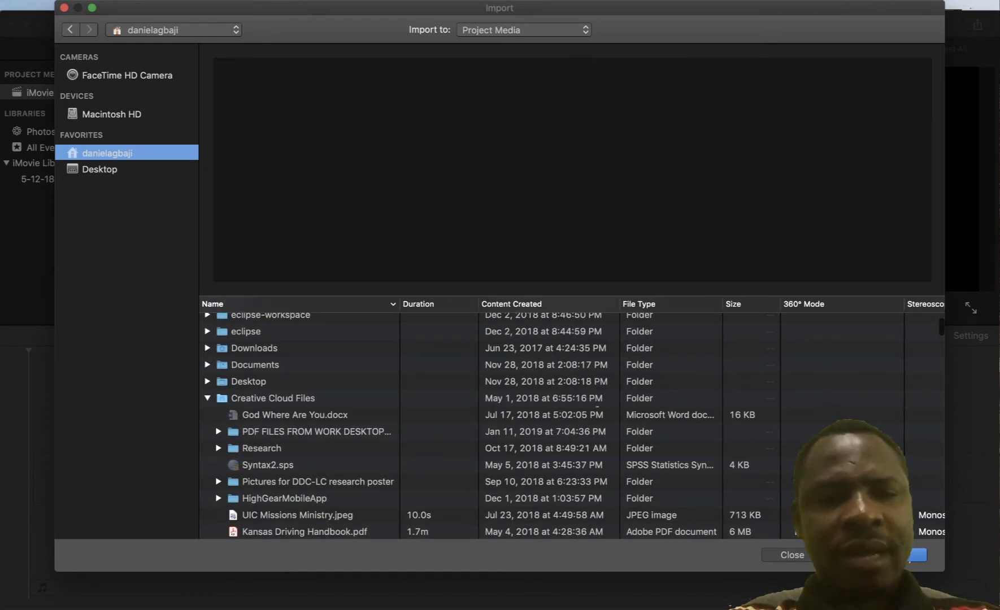
{"action": "scroll", "coordinate": [597, 406], "scroll_direction": "down", "scroll_amount": 3}
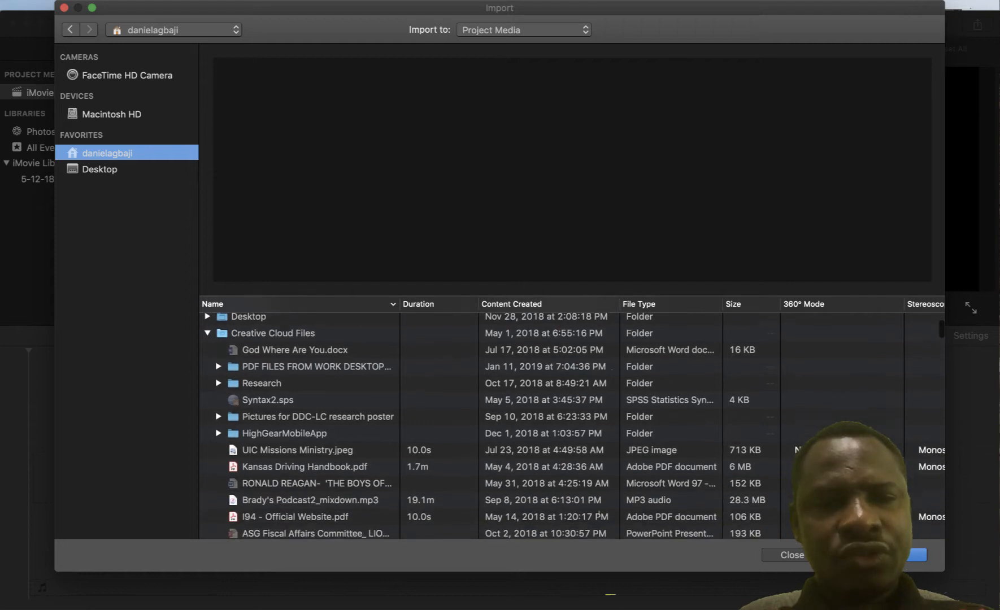
{"action": "left_click", "coordinate": [284, 430]}
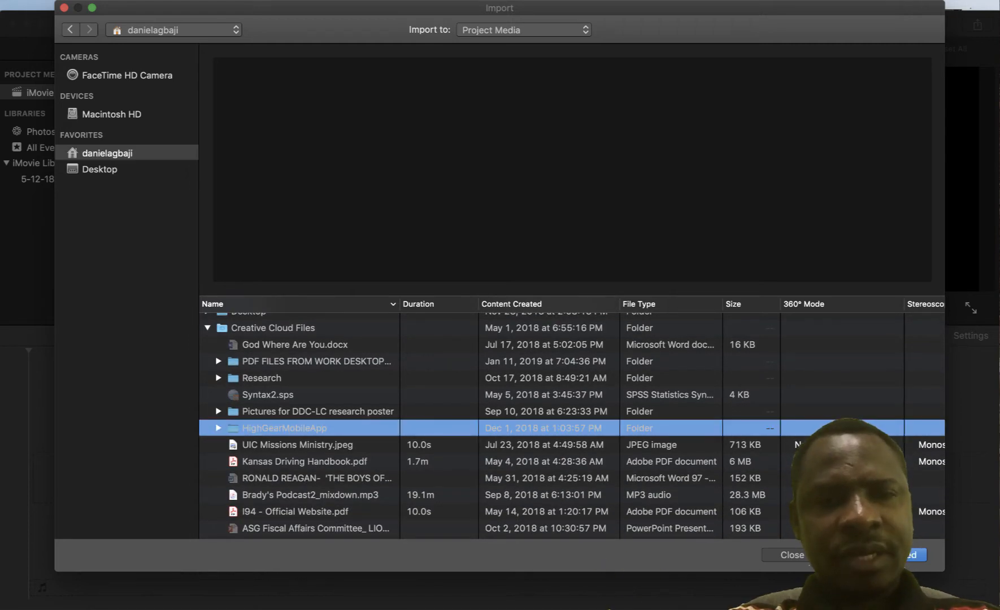
{"action": "type", "text": "ba"}
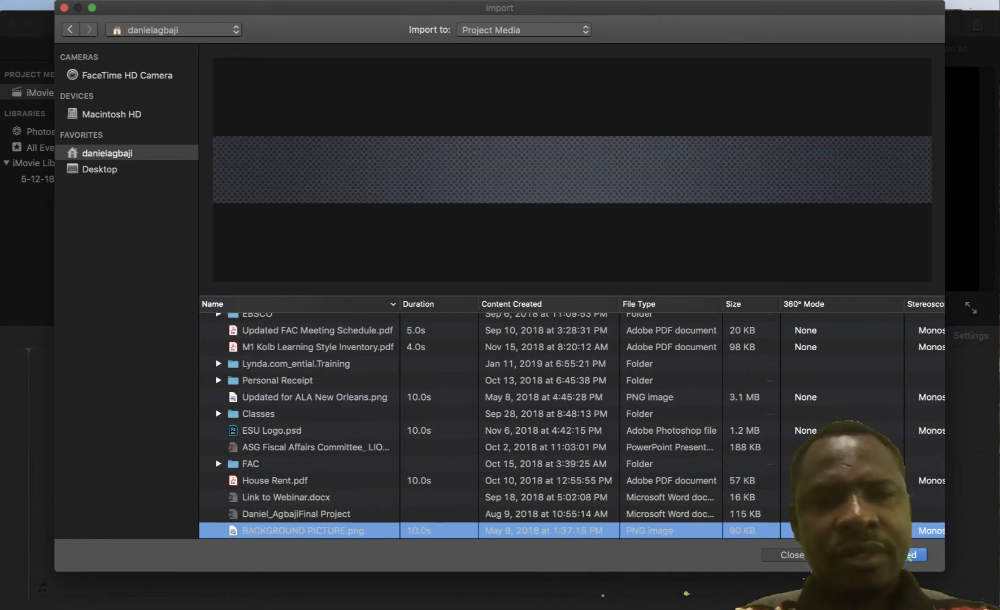
{"action": "scroll", "coordinate": [571, 425], "scroll_direction": "down", "scroll_amount": 2}
{"action": "scroll", "coordinate": [572, 427], "scroll_direction": "down", "scroll_amount": 2}
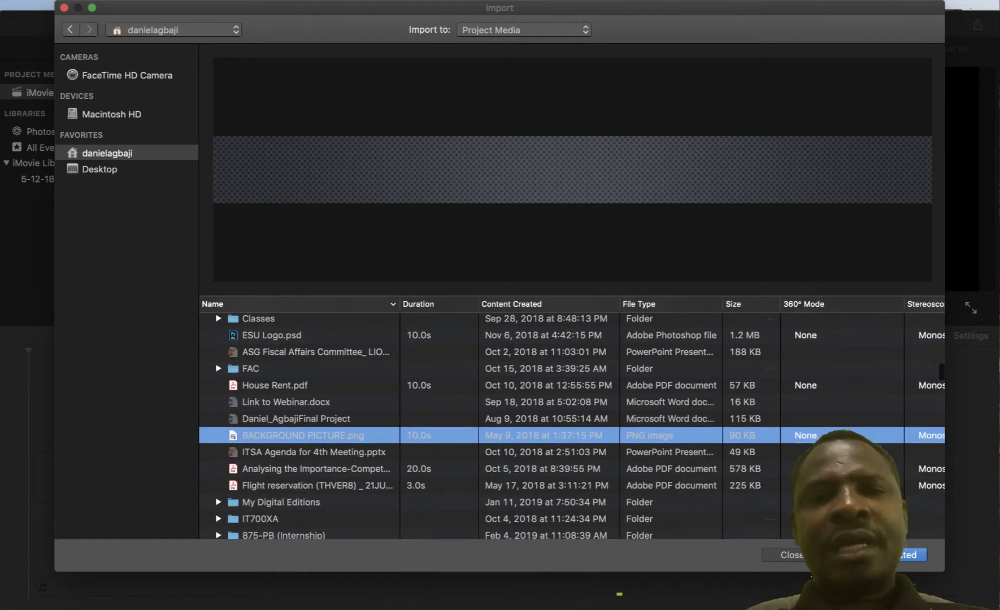
{"action": "type", "text": "ba"}
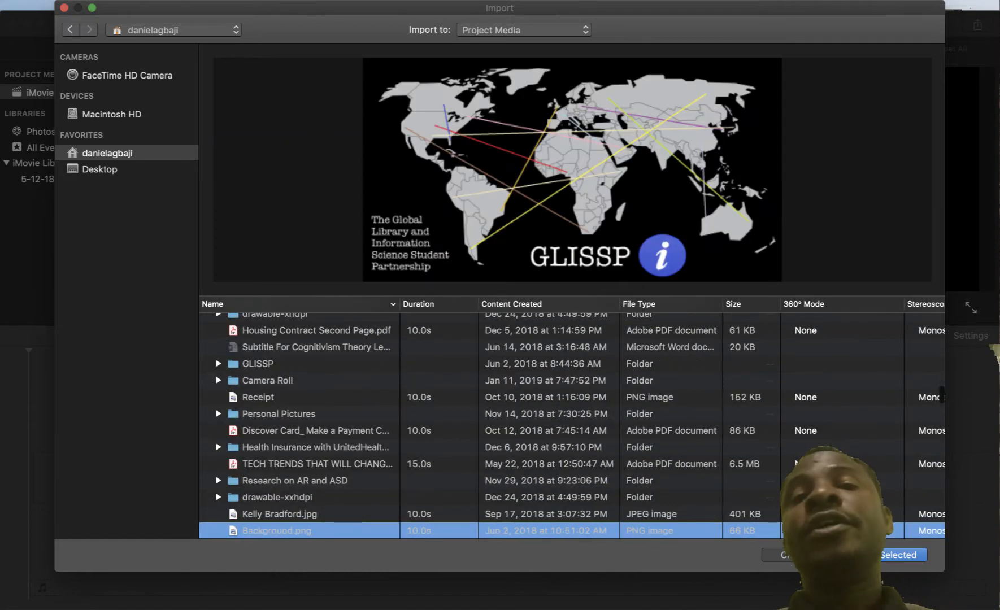
{"action": "scroll", "coordinate": [571, 426], "scroll_direction": "down", "scroll_amount": 2}
{"action": "scroll", "coordinate": [571, 425], "scroll_direction": "down", "scroll_amount": 2}
{"action": "type", "text": "ckground d"}
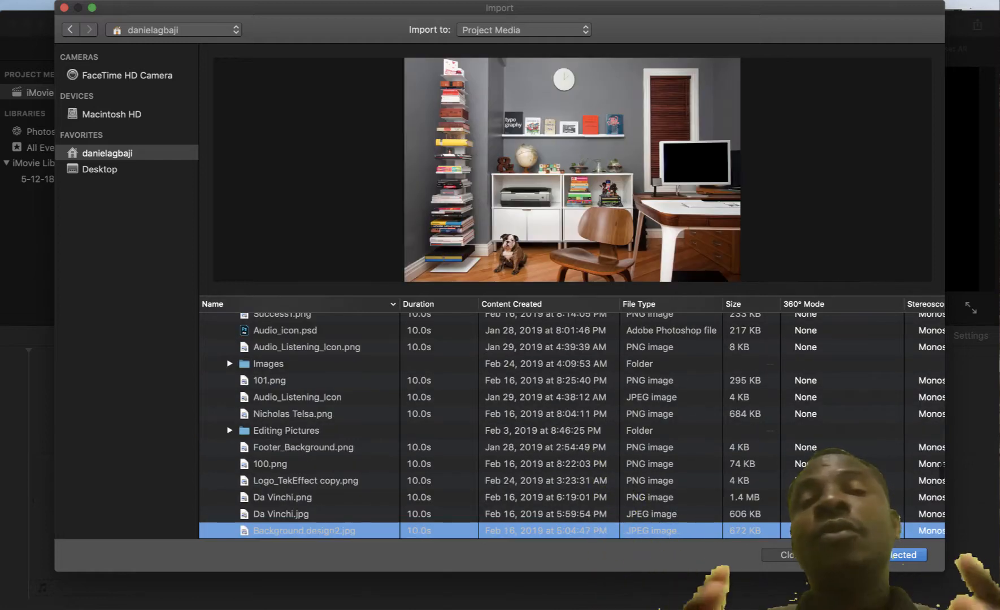
{"action": "scroll", "coordinate": [572, 427], "scroll_direction": "down", "scroll_amount": 3}
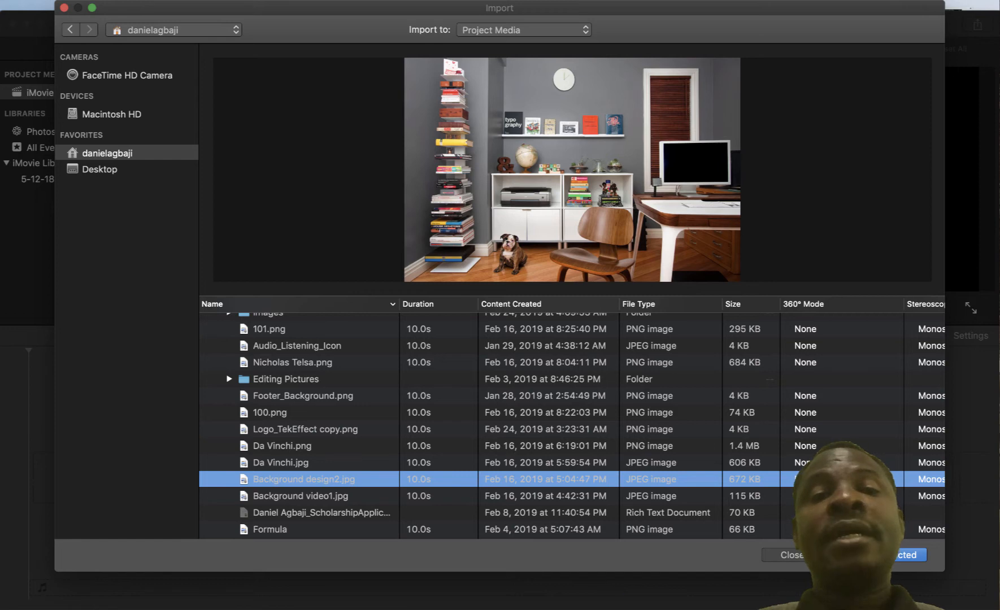
Import Background design2.jpg into the project media
{"action": "key", "text": "Return"}
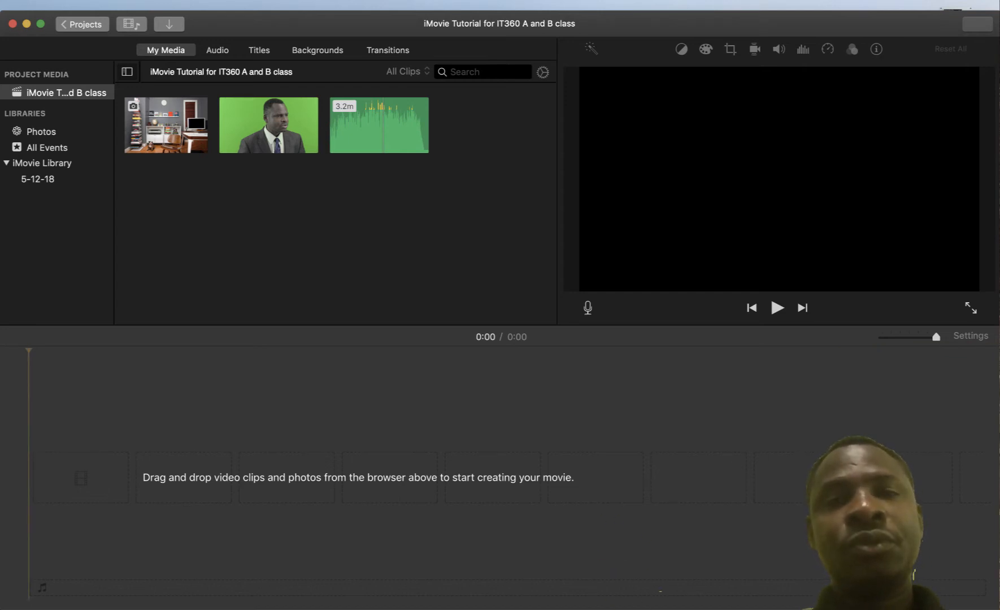
Skim the green-screen presenter clip and drag it into the timeline, making a 7:12 movie
{"action": "left_click_drag", "start_coordinate": [264, 133], "coordinate": [263, 168]}
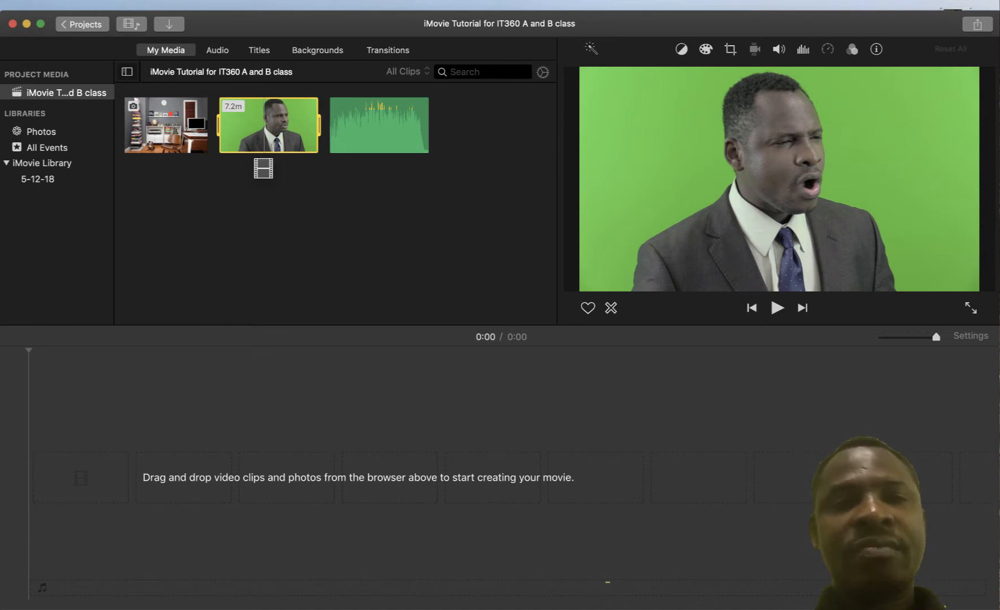
{"action": "left_click_drag", "start_coordinate": [263, 168], "coordinate": [264, 132]}
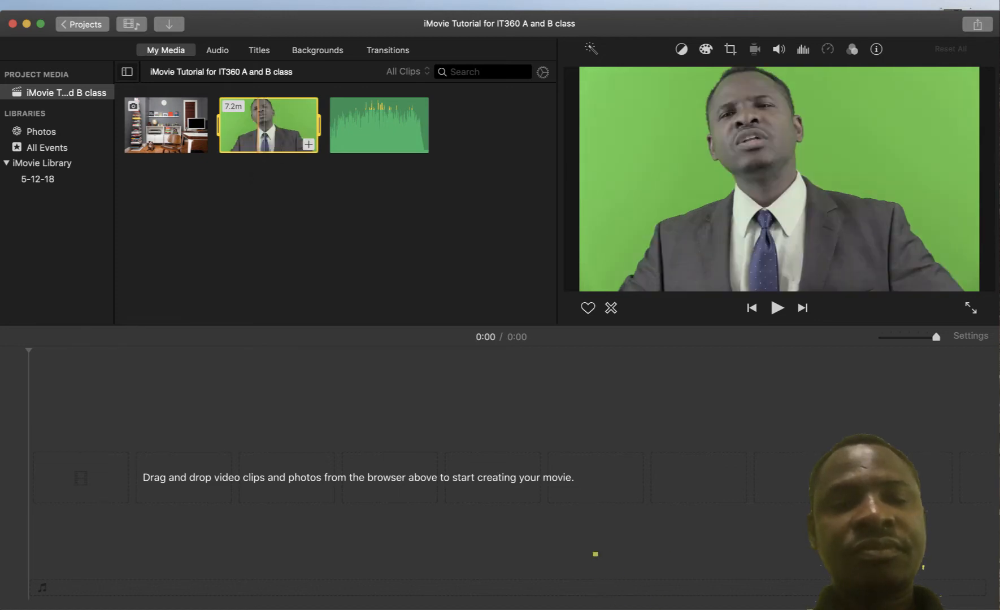
{"action": "left_click_drag", "start_coordinate": [258, 133], "coordinate": [250, 193]}
{"action": "left_click", "coordinate": [308, 144]}
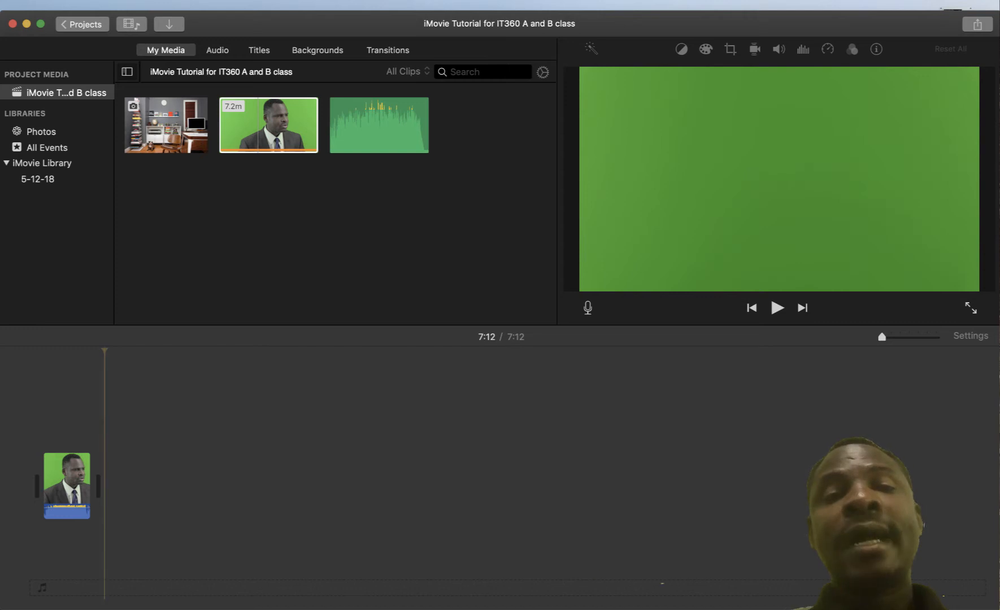
{"action": "left_click", "coordinate": [314, 127]}
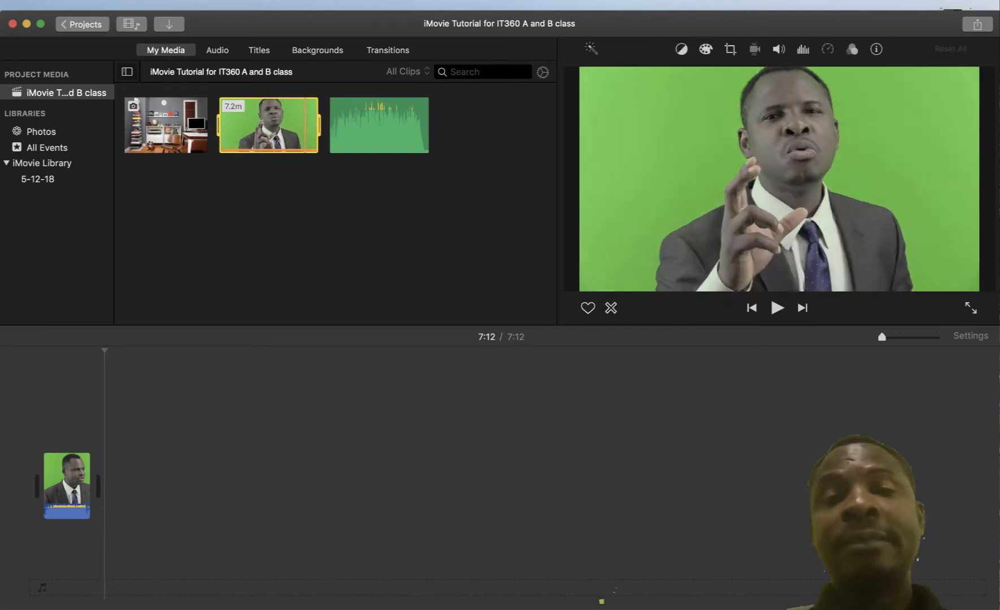
{"action": "key", "text": "super+z"}
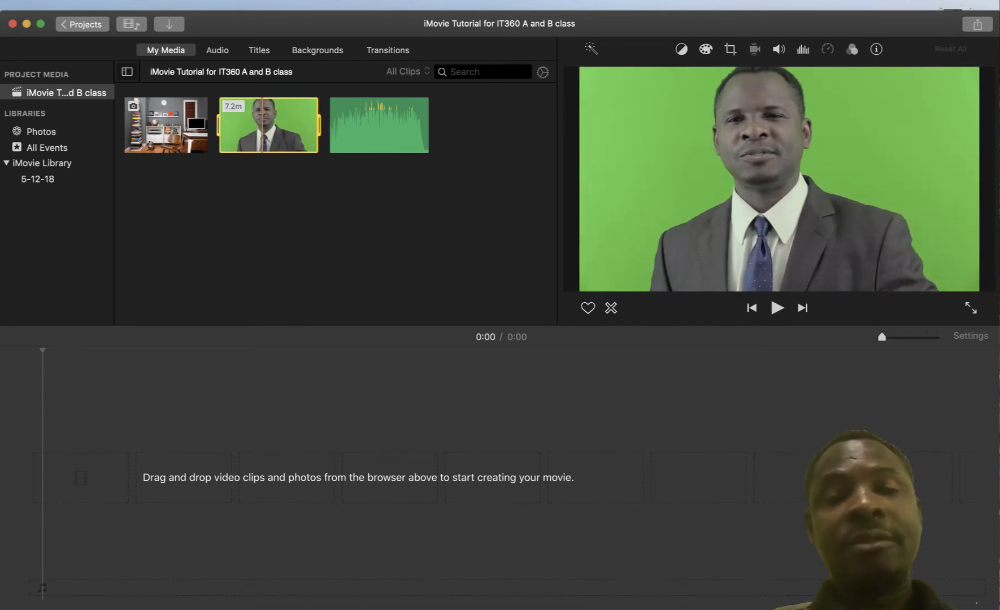
{"action": "left_click_drag", "start_coordinate": [263, 130], "coordinate": [65, 480]}
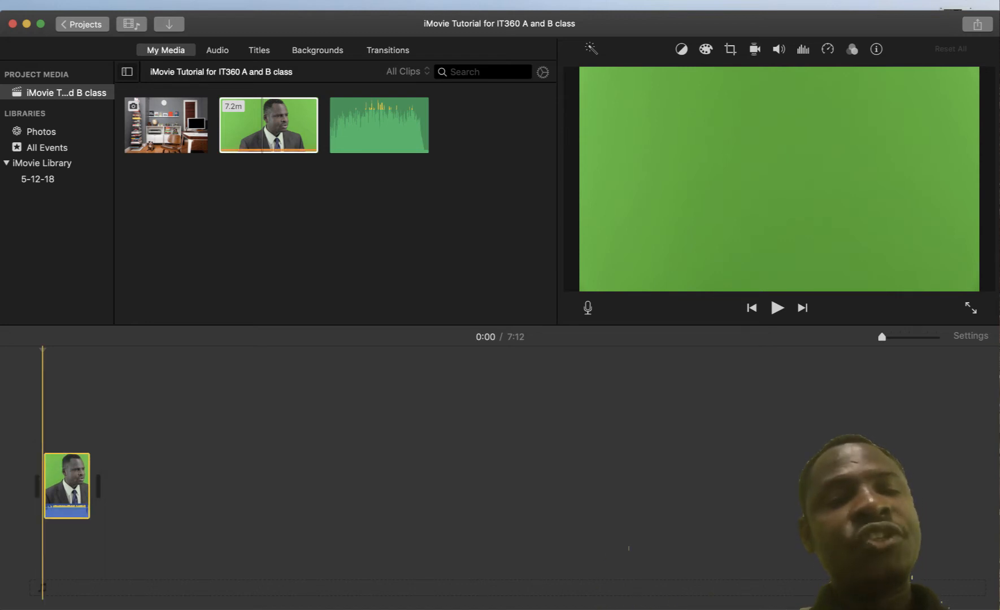
Park the playhead at the start of the presenter clip
{"action": "left_click", "coordinate": [104, 485]}
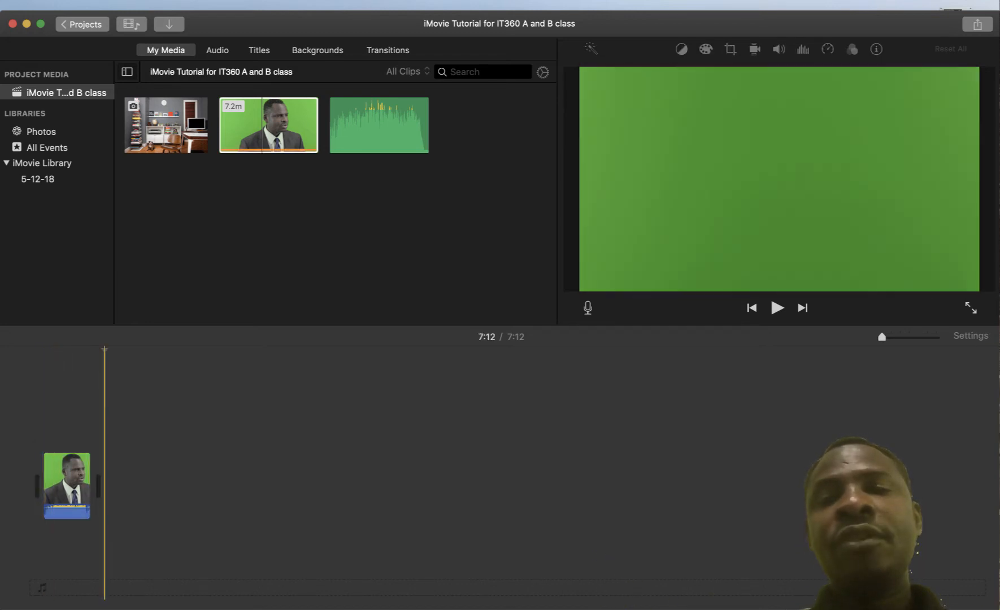
{"action": "left_click", "coordinate": [68, 395]}
{"action": "left_click", "coordinate": [42, 395]}
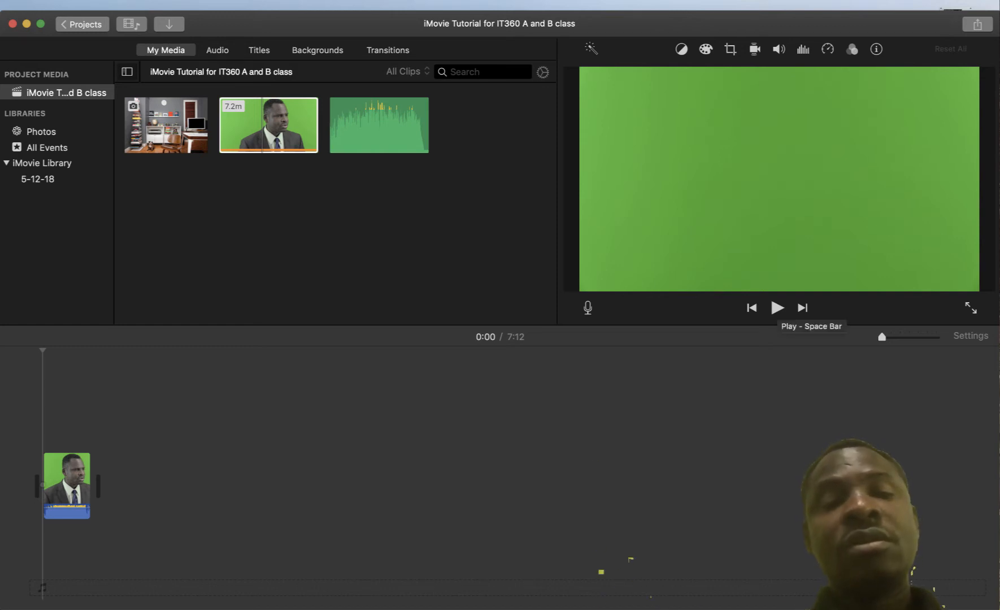
Play and stop a preview of the presenter clip, then select the office room photo
{"action": "left_click", "coordinate": [777, 307]}
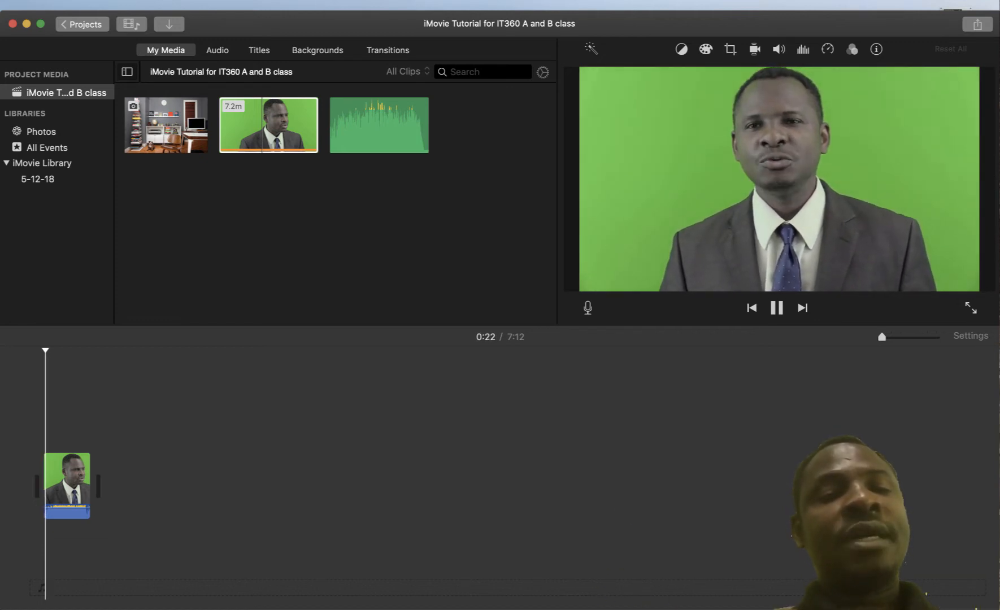
{"action": "key", "text": "space"}
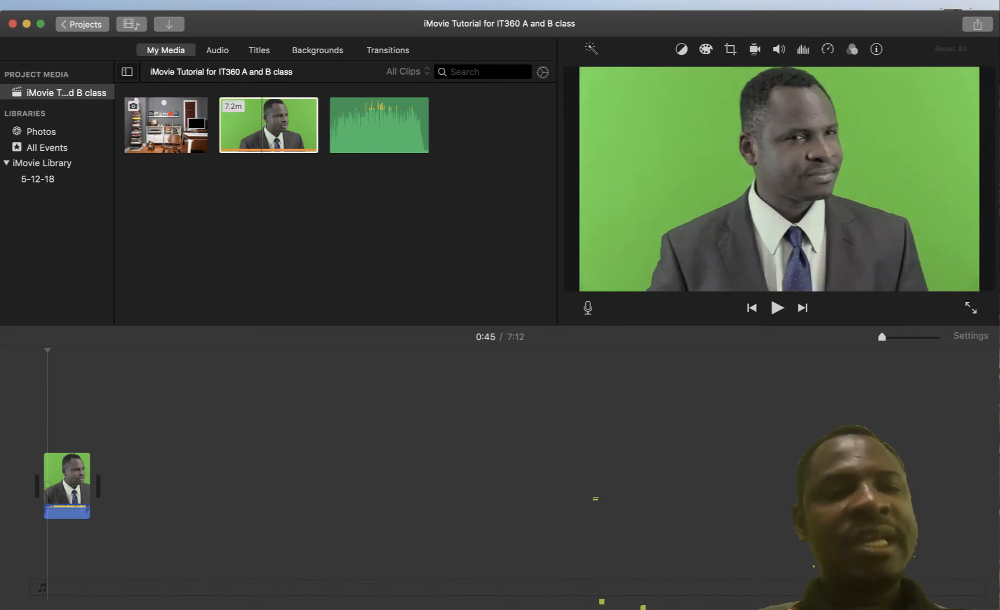
{"action": "left_click", "coordinate": [161, 125]}
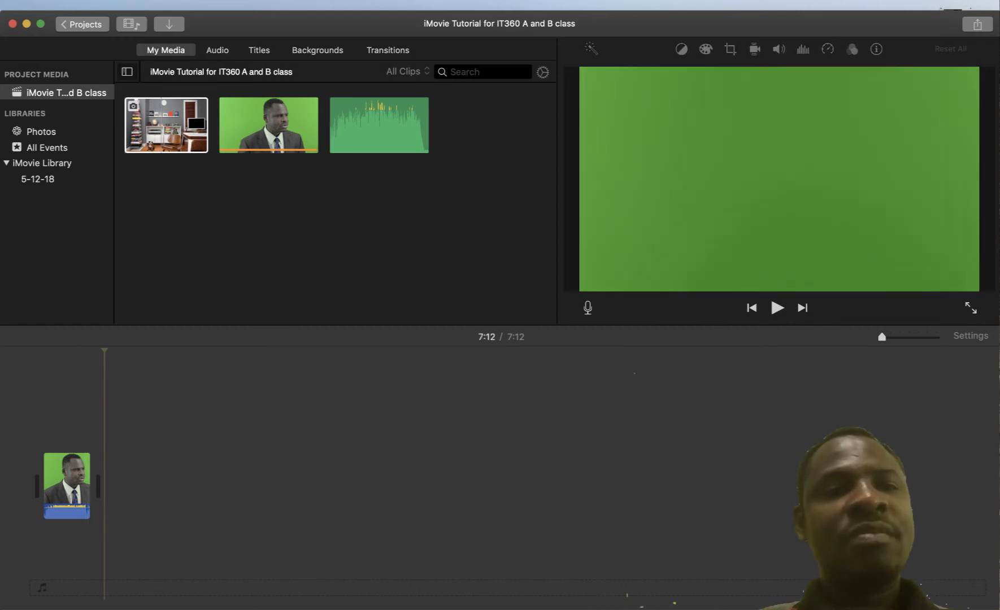
Add the office background photo to the movie and connect it at the presenter clip's start
{"action": "left_click", "coordinate": [201, 125]}
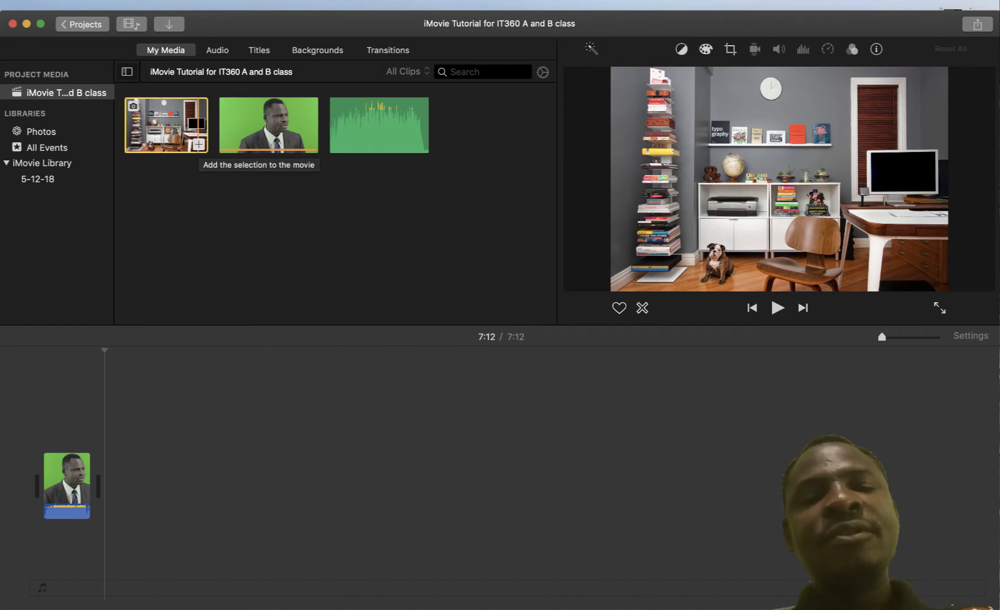
{"action": "left_click", "coordinate": [199, 144]}
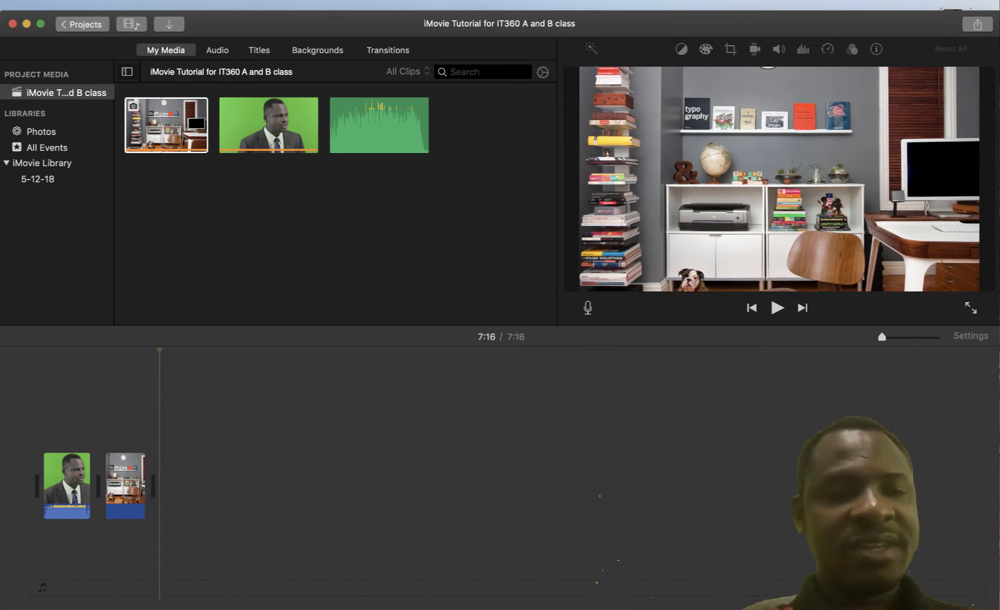
{"action": "left_click_drag", "start_coordinate": [127, 485], "coordinate": [66, 424]}
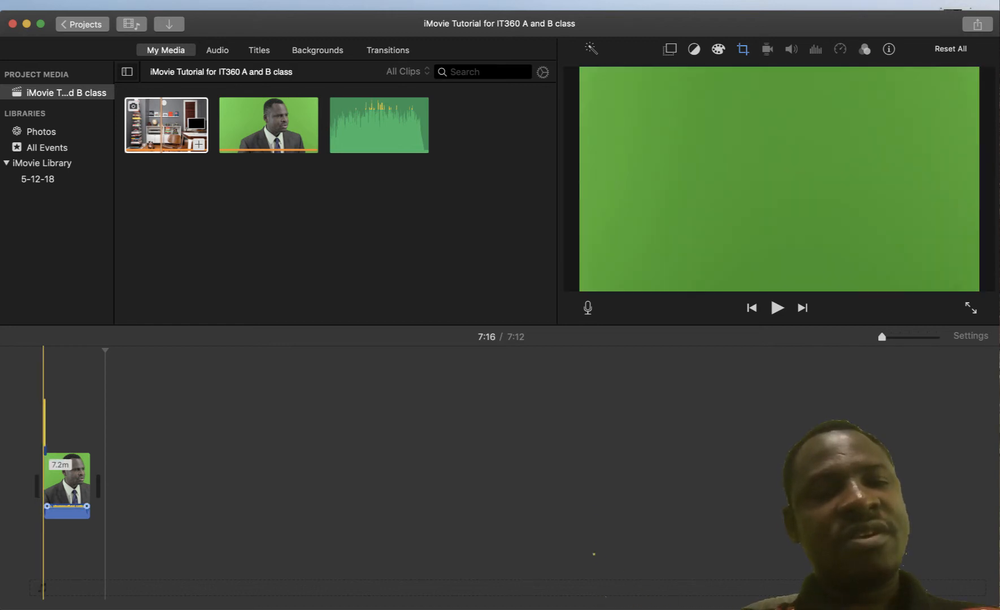
{"action": "left_click", "coordinate": [64, 486]}
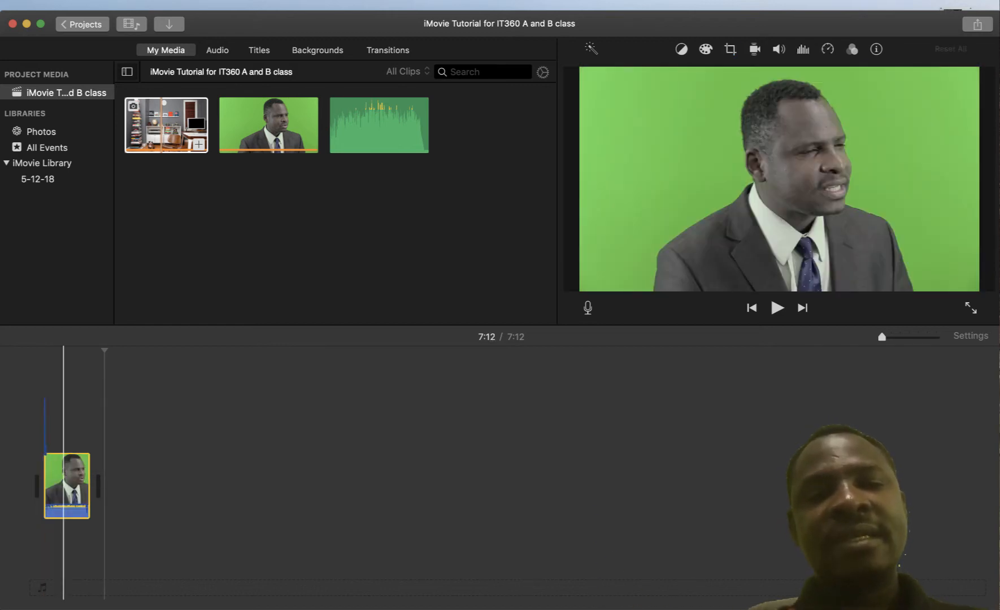
{"action": "left_click", "coordinate": [43, 424]}
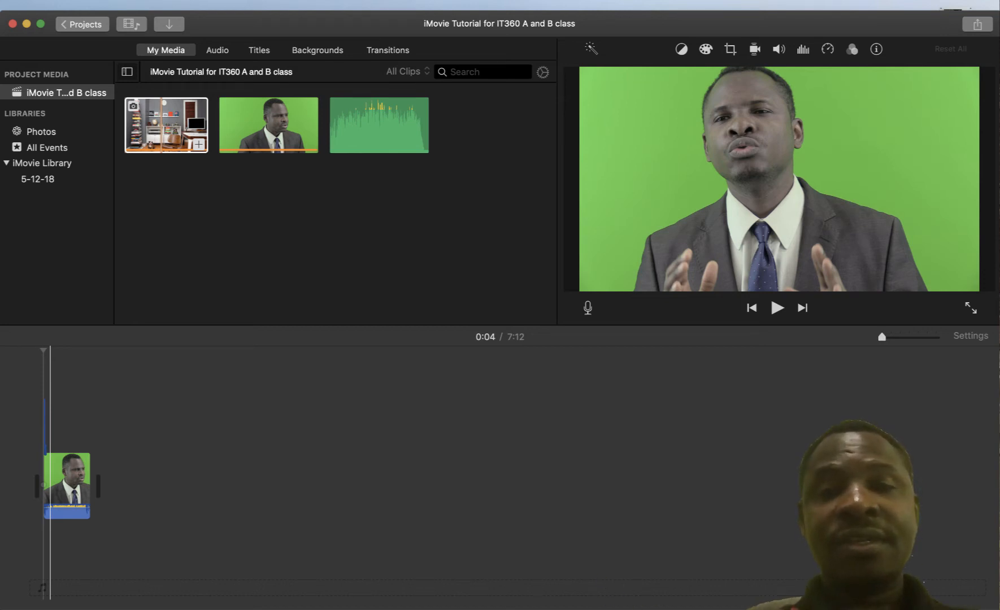
Zoom the timeline in three levels and scroll back to its start to show the photo clip
{"action": "key", "text": "super+plus"}
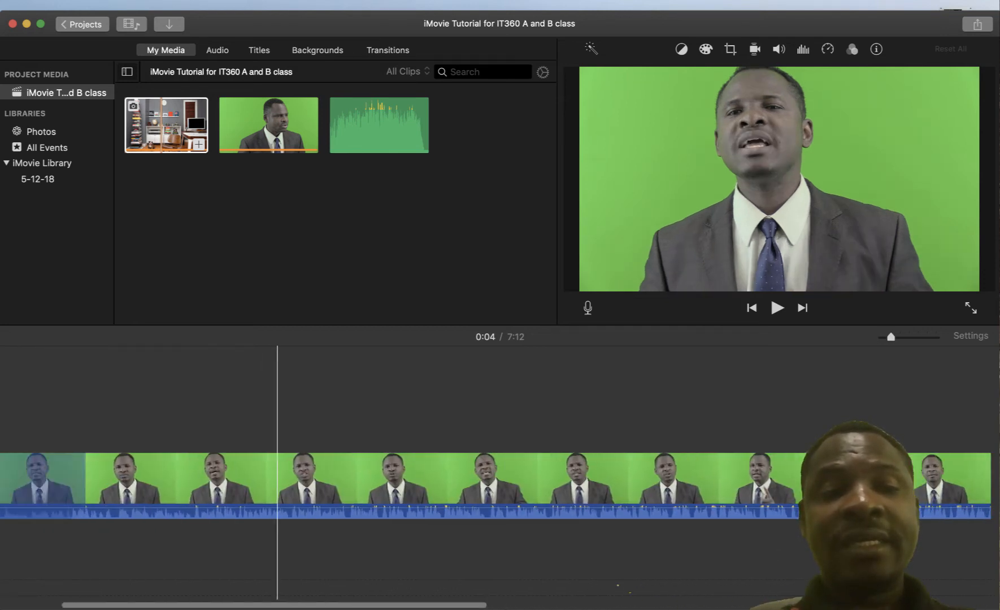
{"action": "scroll", "coordinate": [277, 480], "scroll_direction": "left", "scroll_amount": 5}
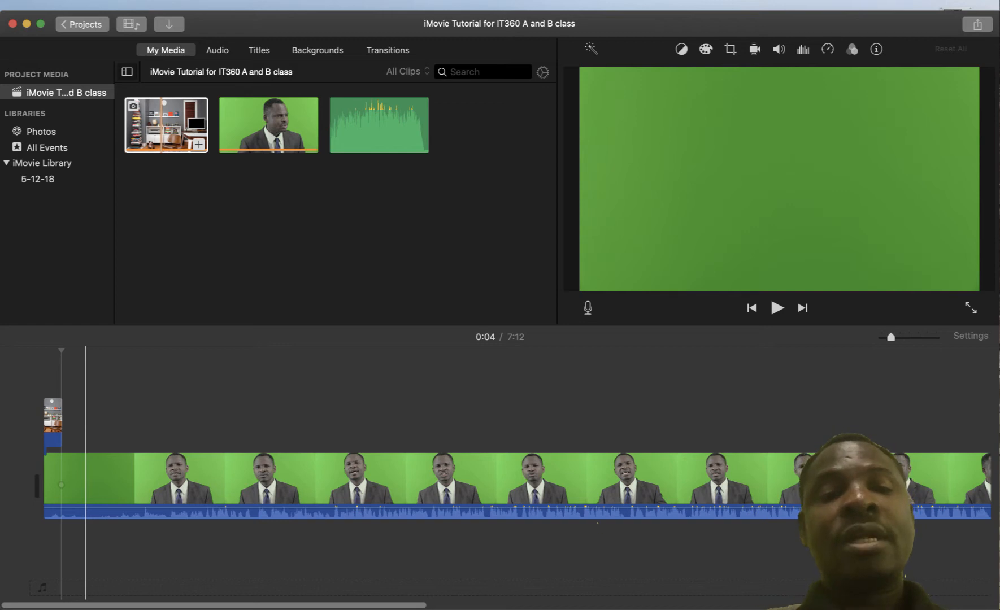
{"action": "key", "text": "super+plus"}
{"action": "scroll", "coordinate": [85, 474], "scroll_direction": "left", "scroll_amount": 2}
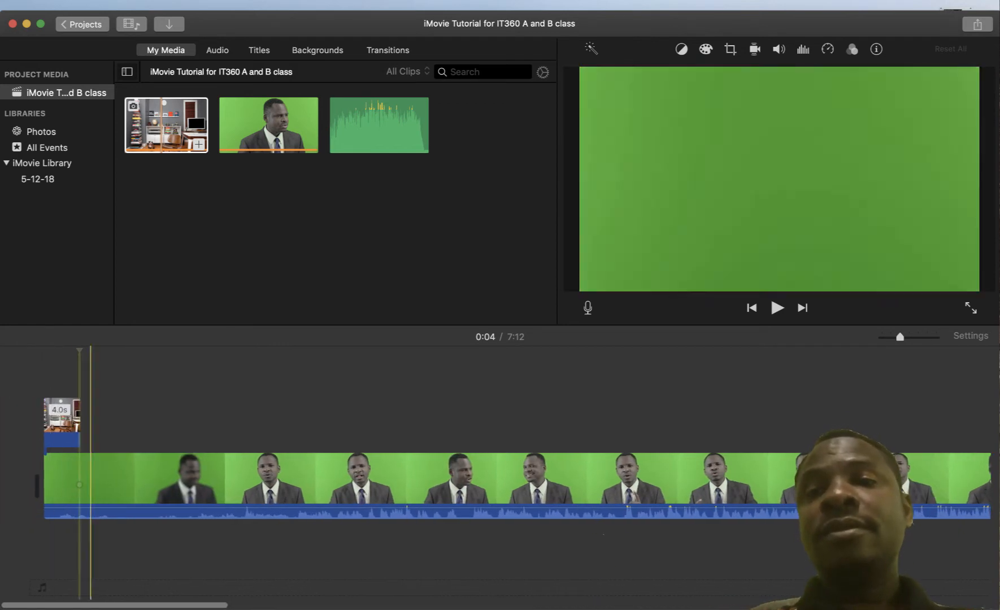
{"action": "key", "text": "super+plus"}
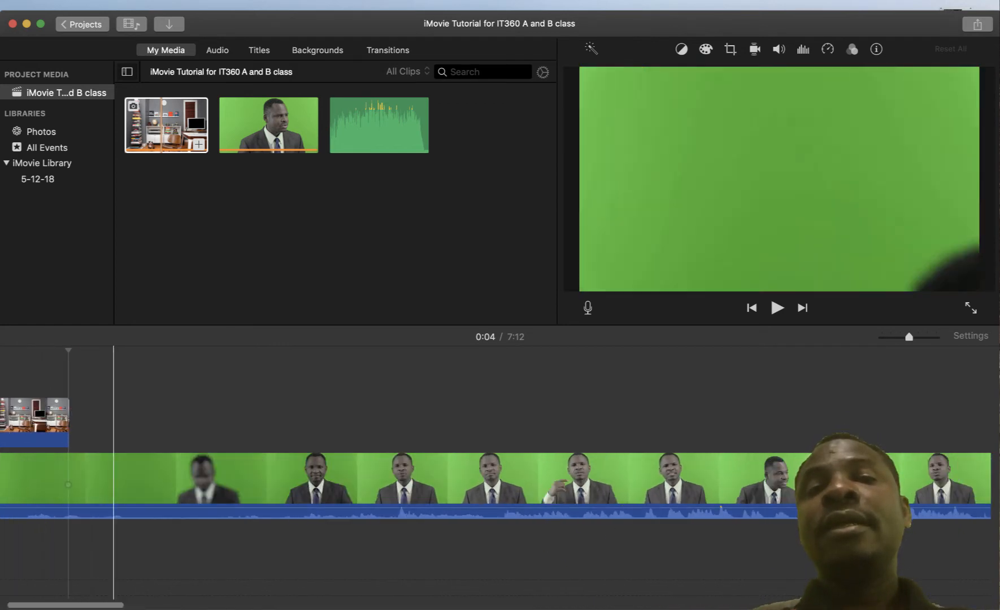
{"action": "scroll", "coordinate": [68, 474], "scroll_direction": "left", "scroll_amount": 2}
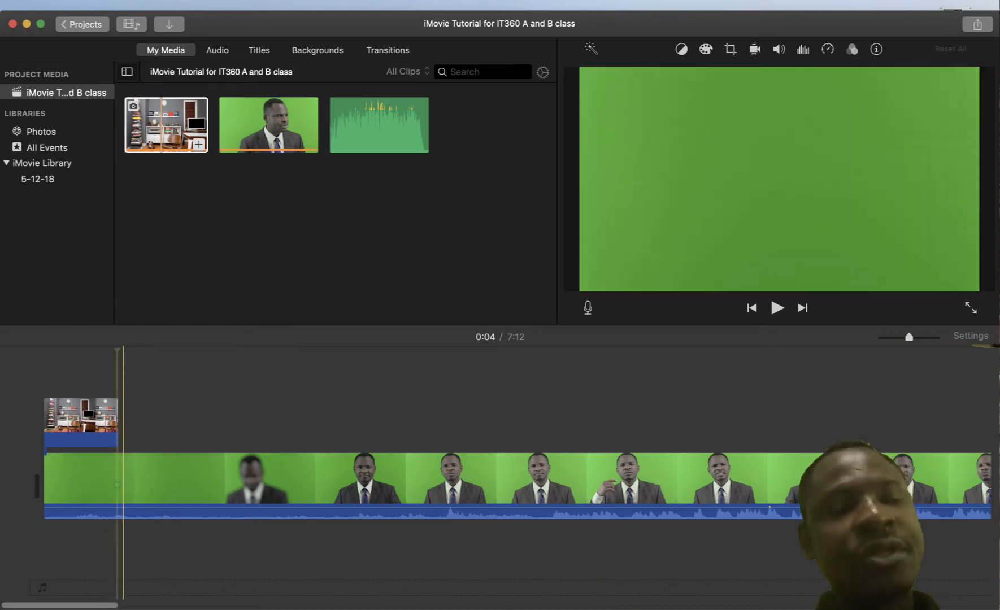
Trim the start of the presenter clip after trial moves of it and the office photo
{"action": "left_click", "coordinate": [77, 480]}
{"action": "left_click_drag", "start_coordinate": [78, 480], "coordinate": [110, 480]}
{"action": "left_click", "coordinate": [98, 421]}
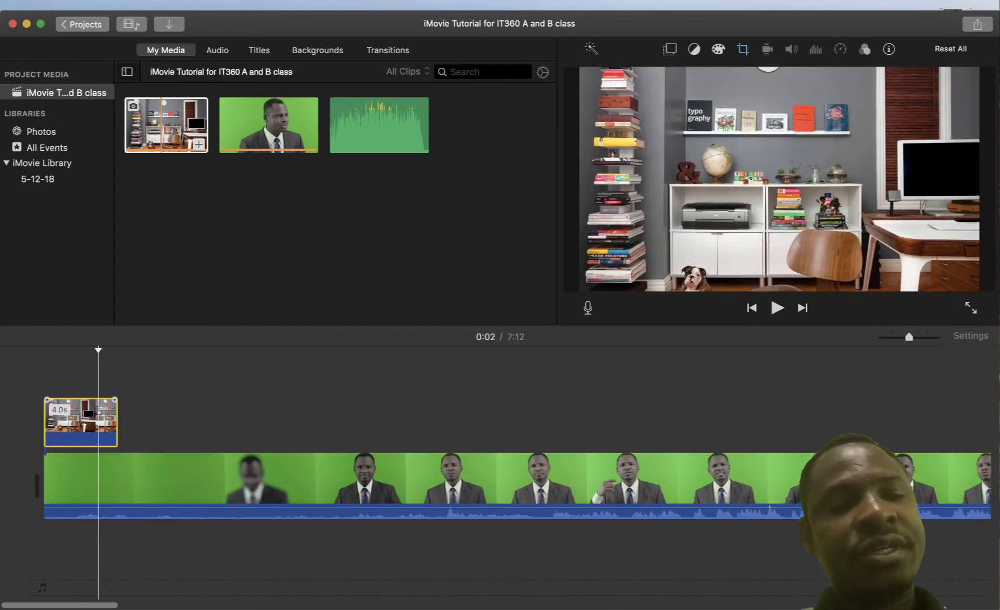
{"action": "left_click_drag", "start_coordinate": [98, 421], "coordinate": [76, 423]}
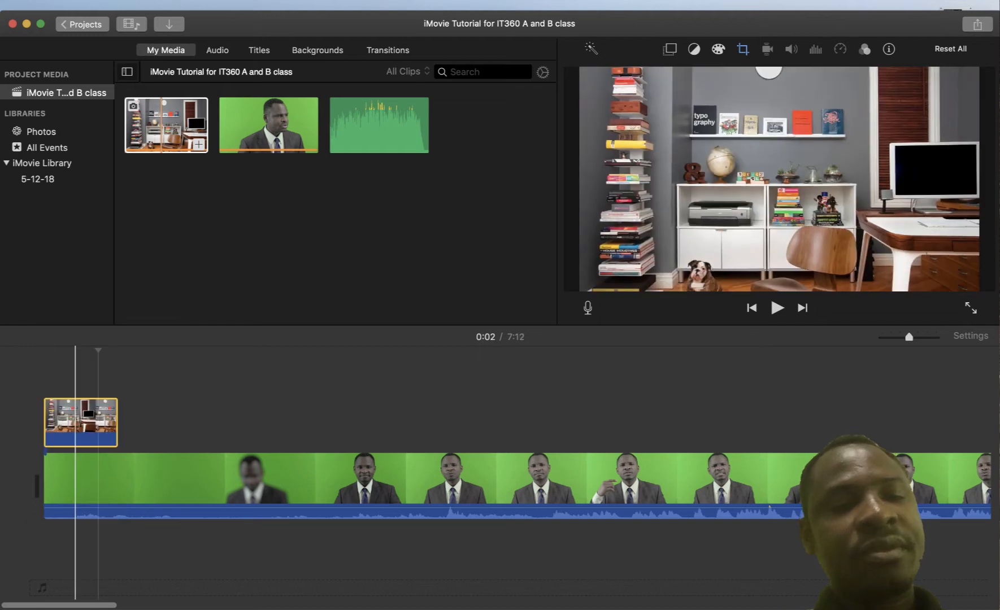
{"action": "left_click", "coordinate": [84, 480]}
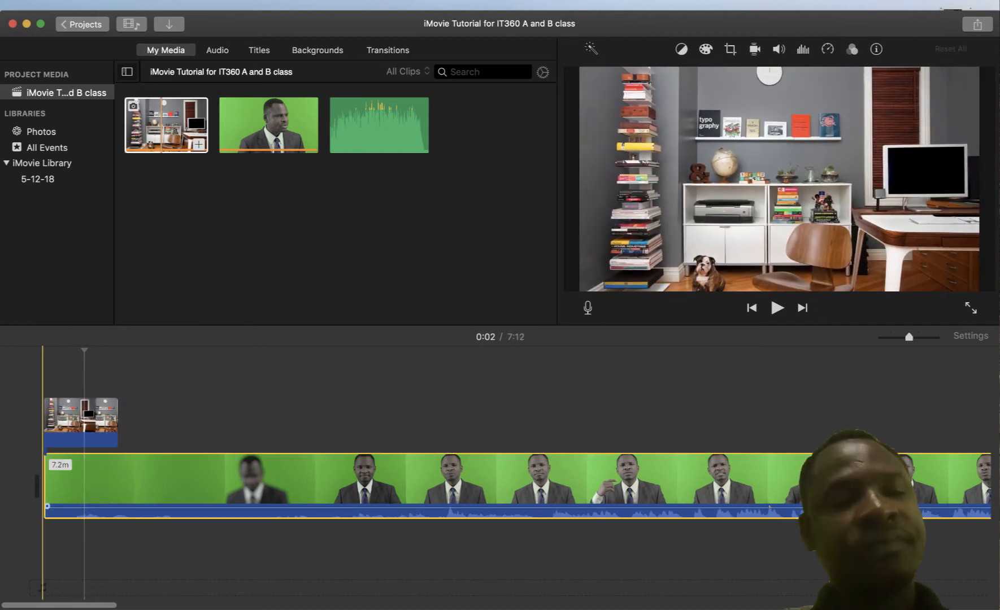
{"action": "left_click_drag", "start_coordinate": [44, 480], "coordinate": [110, 480]}
Trim more off the presenter clip and drop the office photo into the main track before it, giving 7:05
{"action": "left_click", "coordinate": [129, 421]}
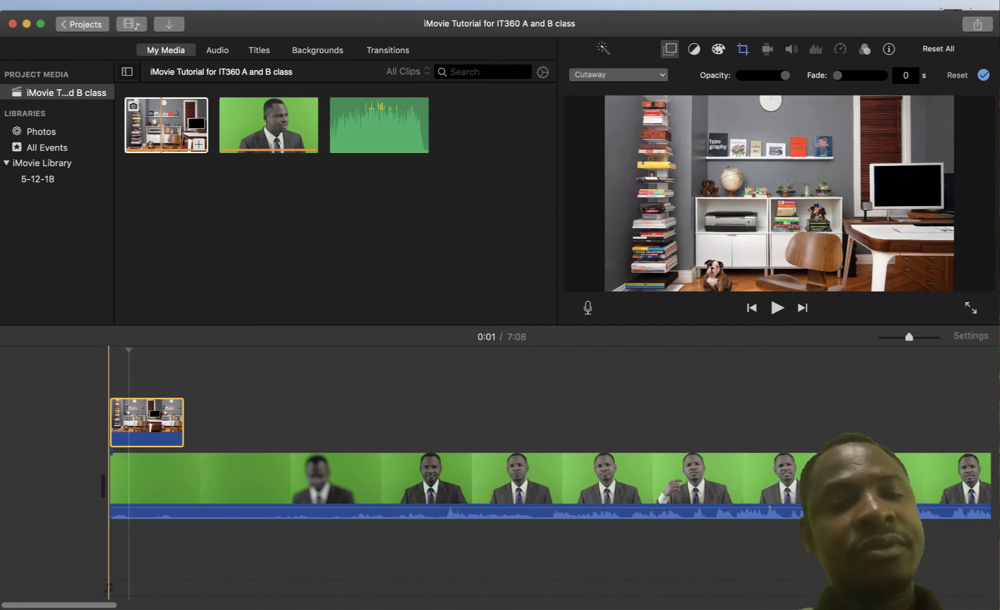
{"action": "left_click_drag", "start_coordinate": [123, 421], "coordinate": [195, 421]}
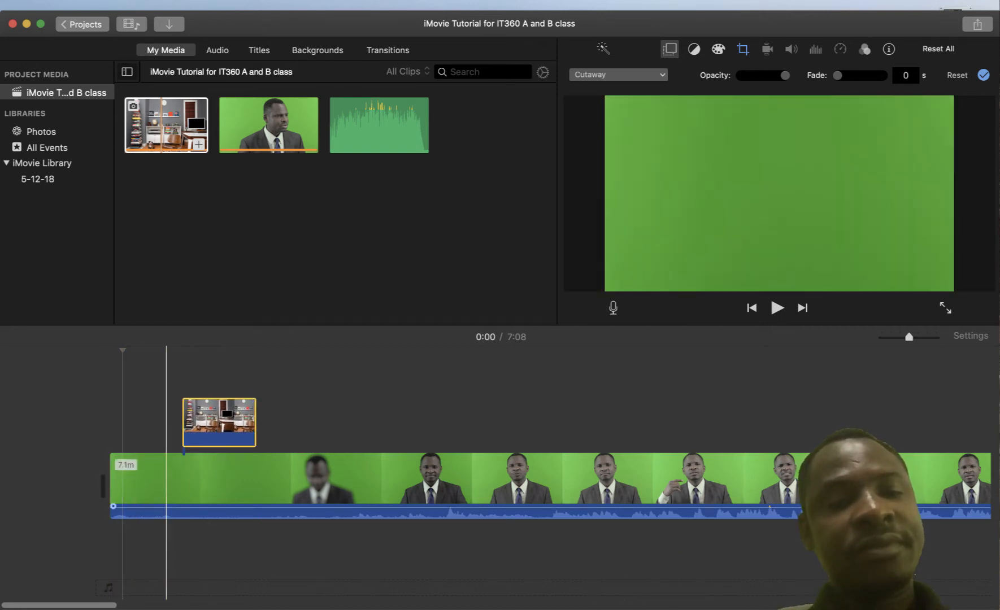
{"action": "left_click_drag", "start_coordinate": [166, 480], "coordinate": [166, 385]}
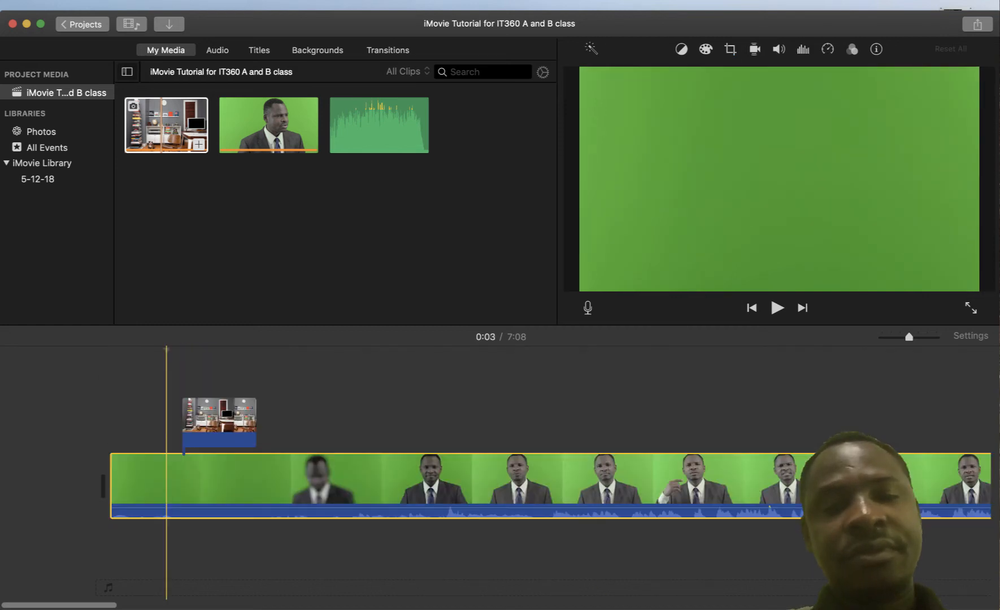
{"action": "mouse_move", "coordinate": [202, 423]}
{"action": "left_mouse_down"}
{"action": "mouse_move", "coordinate": [195, 557]}
{"action": "mouse_move", "coordinate": [193, 422]}
{"action": "mouse_move", "coordinate": [132, 576]}
{"action": "mouse_move", "coordinate": [132, 423]}
{"action": "left_mouse_up"}
{"action": "left_click", "coordinate": [215, 480]}
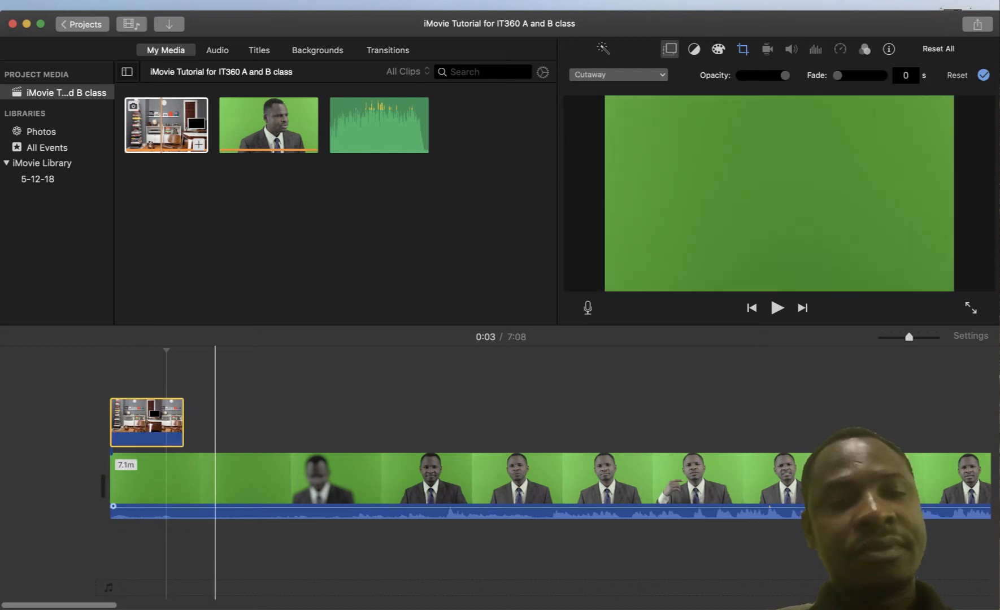
{"action": "left_click_drag", "start_coordinate": [112, 486], "coordinate": [238, 485]}
{"action": "left_click_drag", "start_coordinate": [261, 421], "coordinate": [243, 480]}
{"action": "left_click_drag", "start_coordinate": [235, 396], "coordinate": [284, 402]}
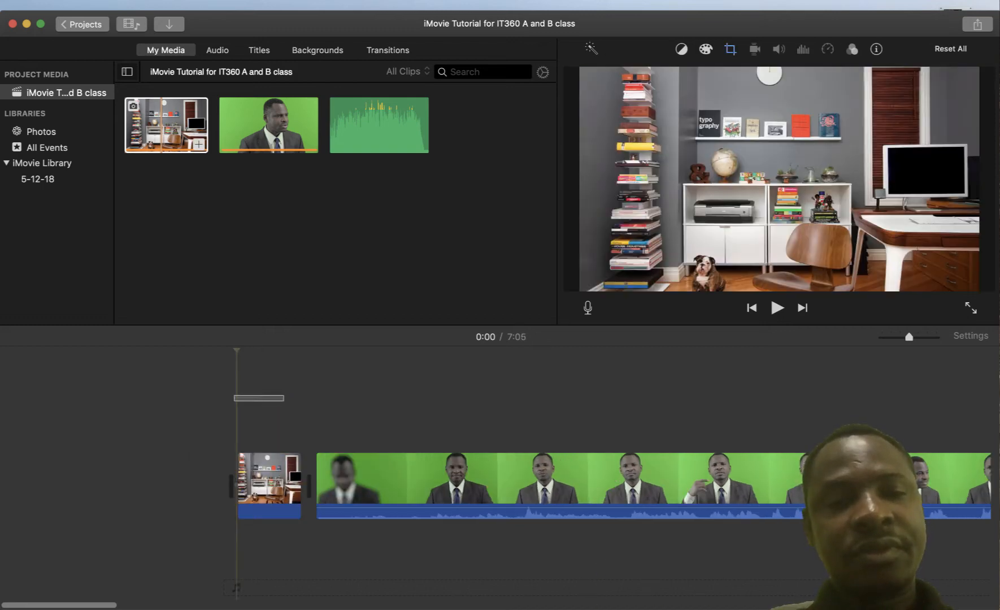
{"action": "left_click", "coordinate": [352, 406]}
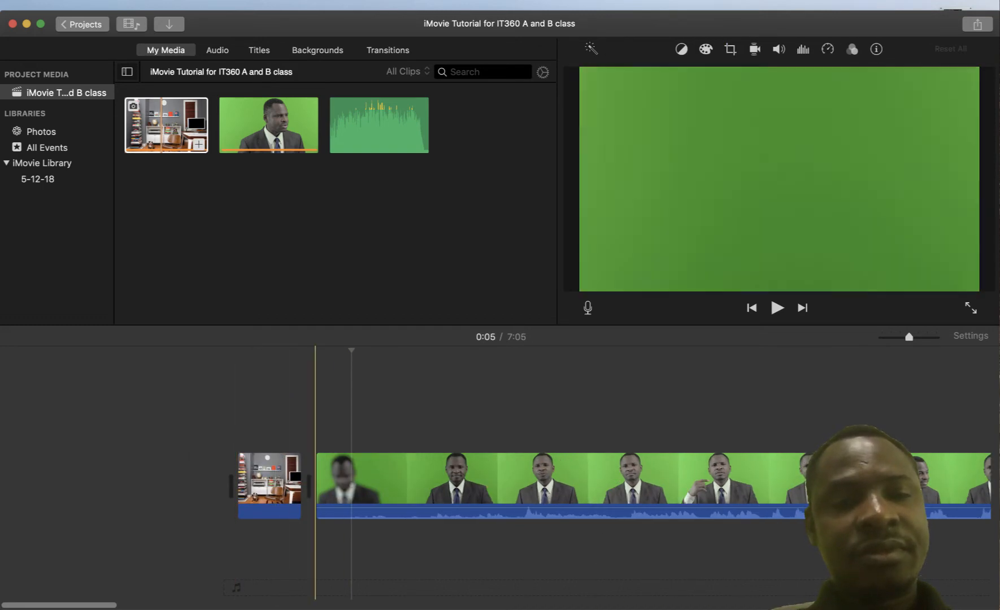
{"action": "left_click", "coordinate": [341, 480]}
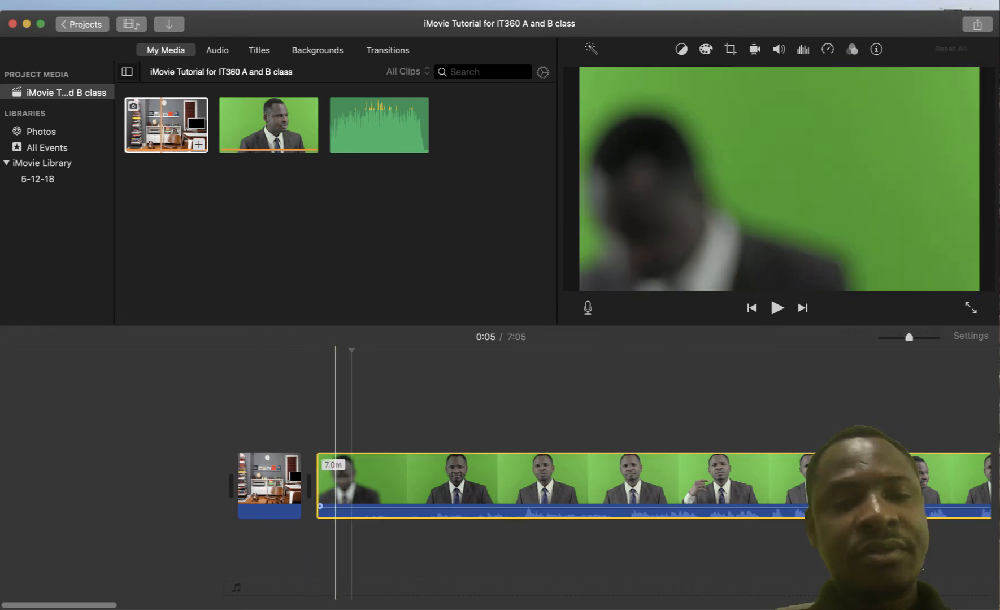
Connect the presenter clip above the office photo and extend the photo clip underneath, making the movie 7:01
{"action": "left_click_drag", "start_coordinate": [341, 480], "coordinate": [247, 421]}
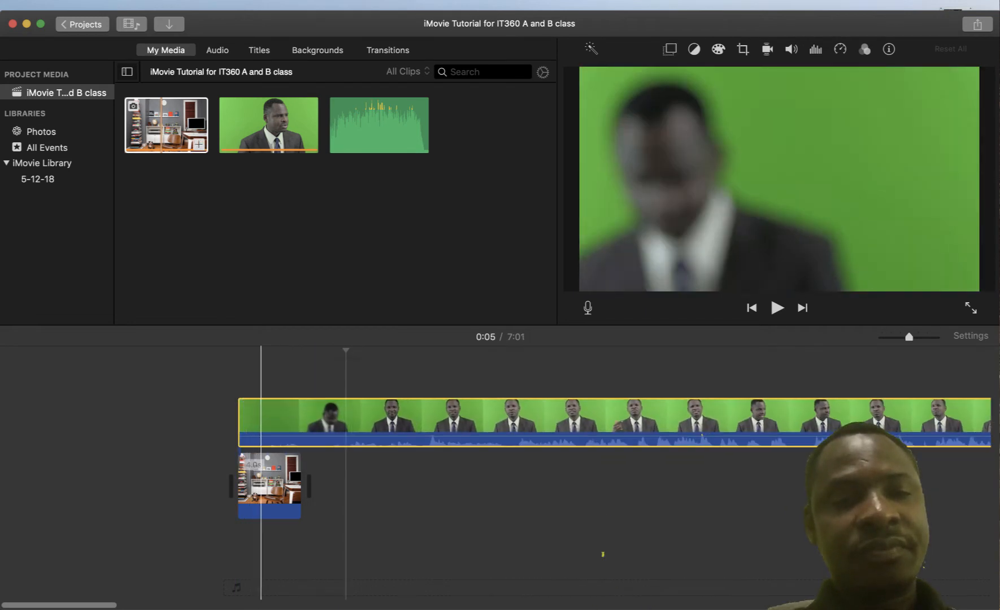
{"action": "left_click", "coordinate": [243, 458]}
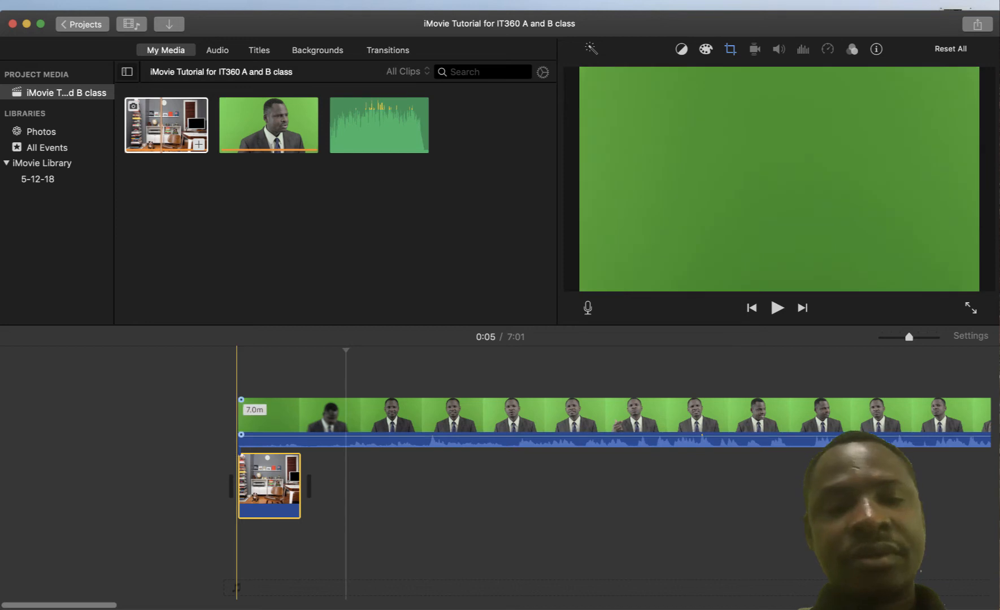
{"action": "left_click", "coordinate": [239, 421]}
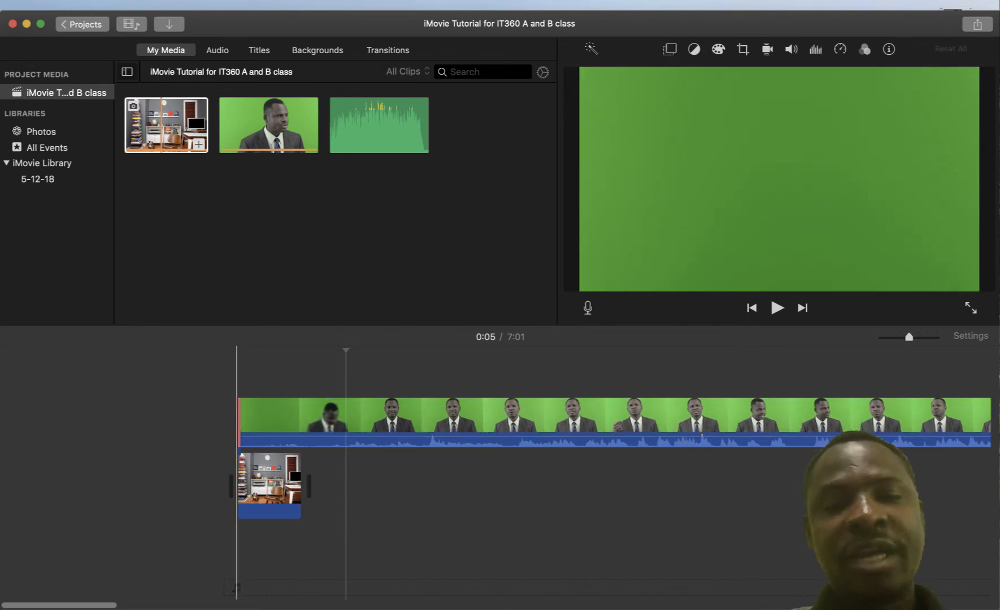
{"action": "left_click", "coordinate": [247, 480]}
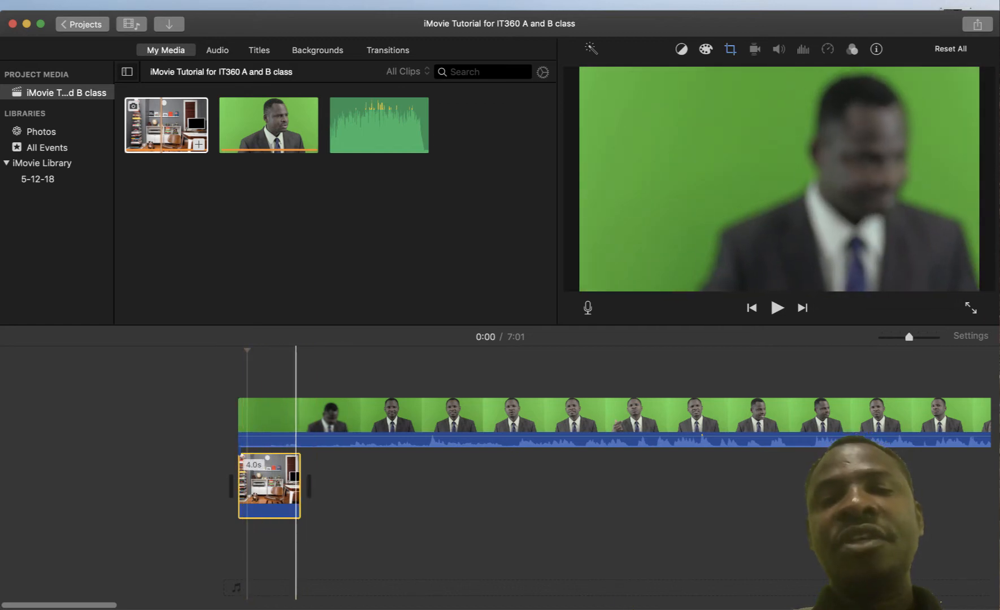
{"action": "left_click_drag", "start_coordinate": [300, 485], "coordinate": [470, 486]}
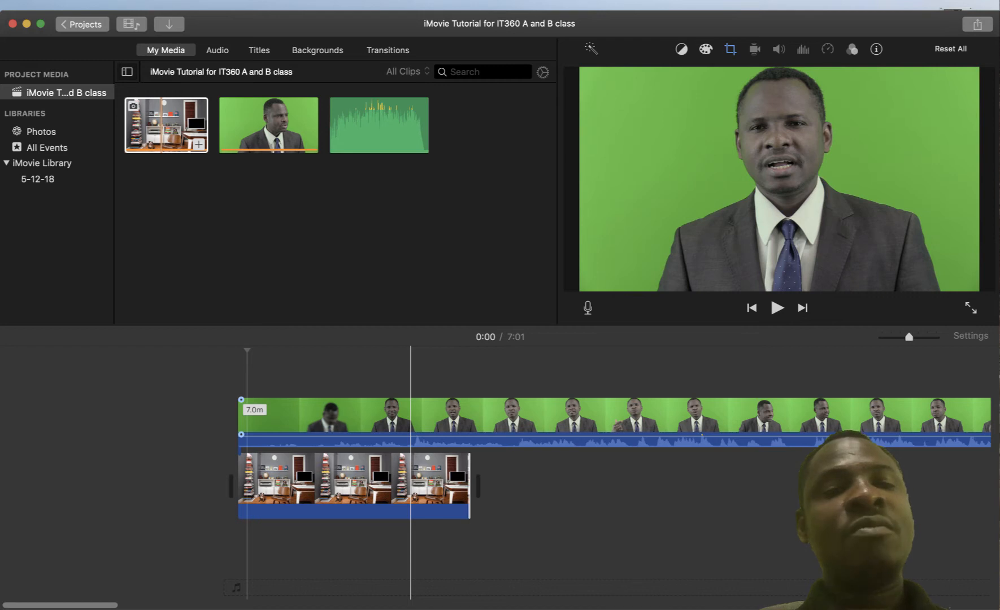
Zoom the timeline out to fit the project, trim the presenter clip to 14.8 seconds, then restore its full length
{"action": "key", "text": "super+minus"}
{"action": "key", "text": "super+minus"}
{"action": "key", "text": "super+minus"}
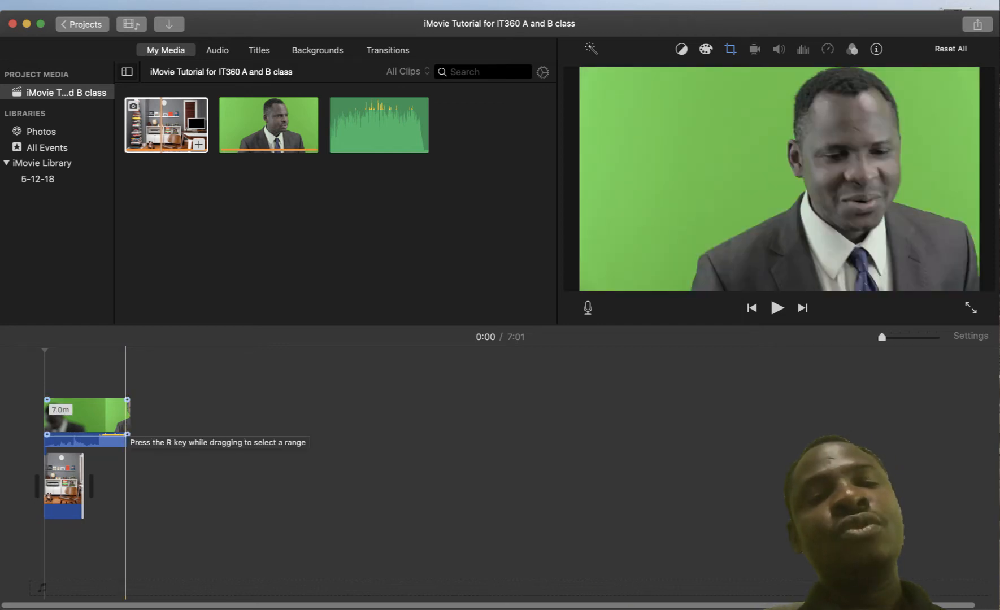
{"action": "left_click_drag", "start_coordinate": [127, 420], "coordinate": [80, 421]}
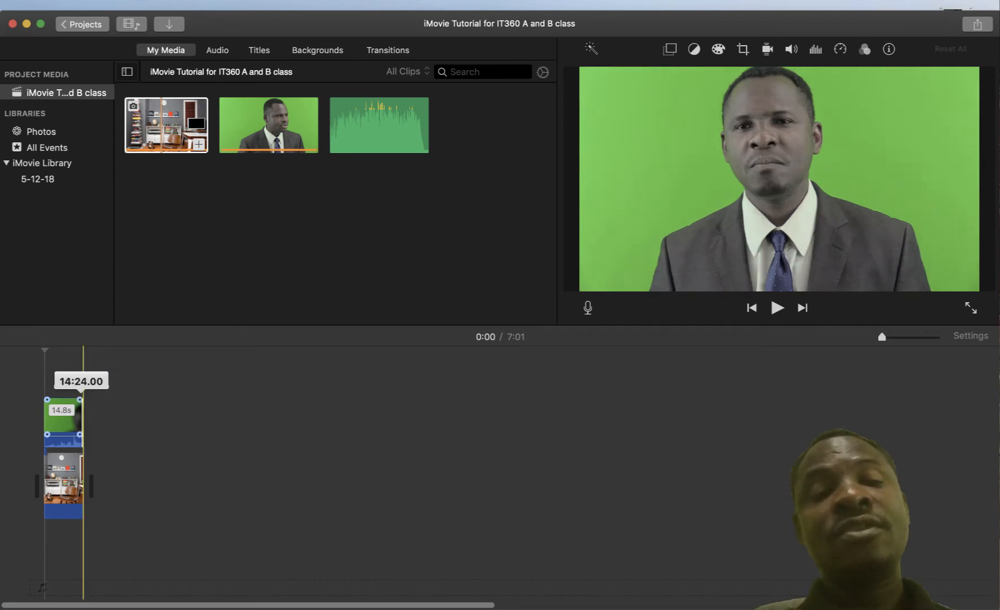
{"action": "left_click_drag", "start_coordinate": [80, 420], "coordinate": [130, 421]}
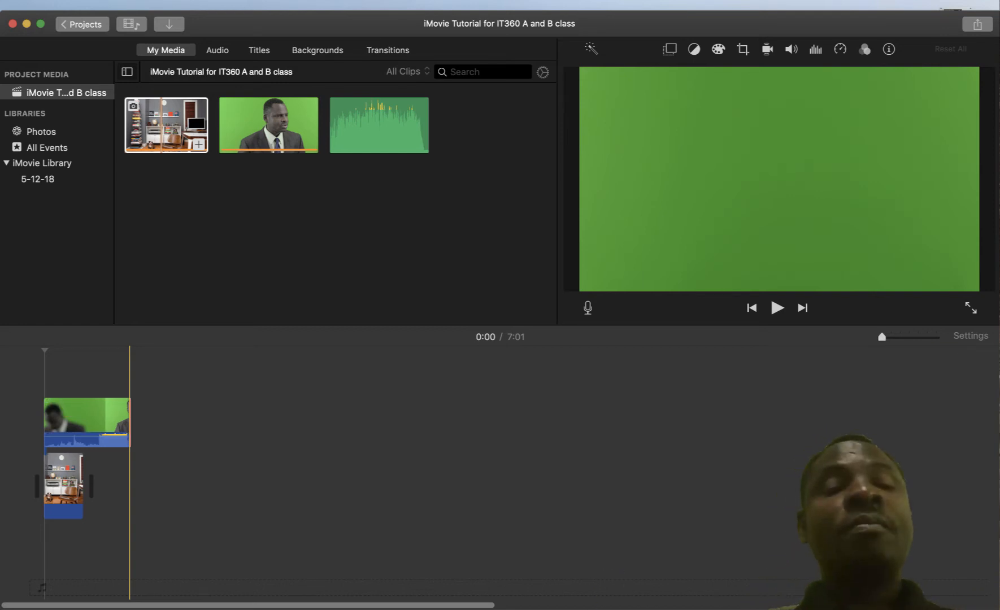
{"action": "left_click", "coordinate": [129, 421]}
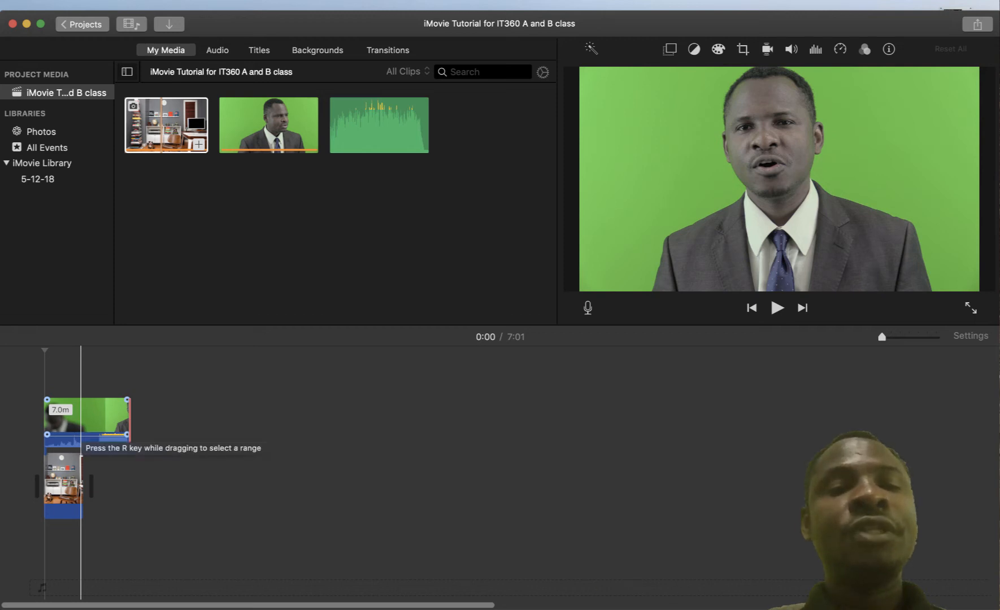
Select the presenter overlay clip sitting above the office photo at the movie's start
{"action": "left_click", "coordinate": [80, 439]}
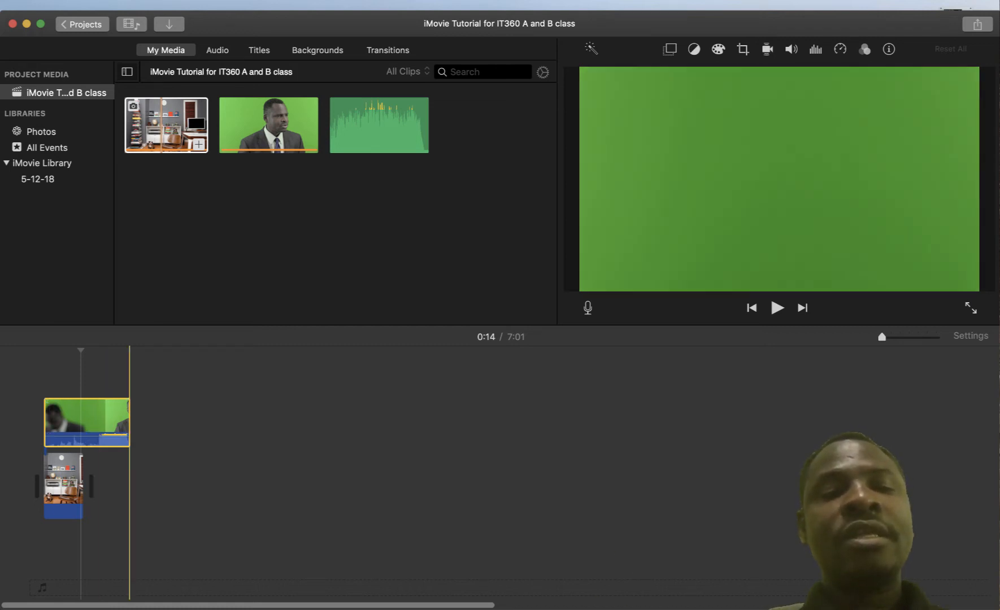
{"action": "left_click", "coordinate": [135, 424]}
{"action": "left_click", "coordinate": [101, 418]}
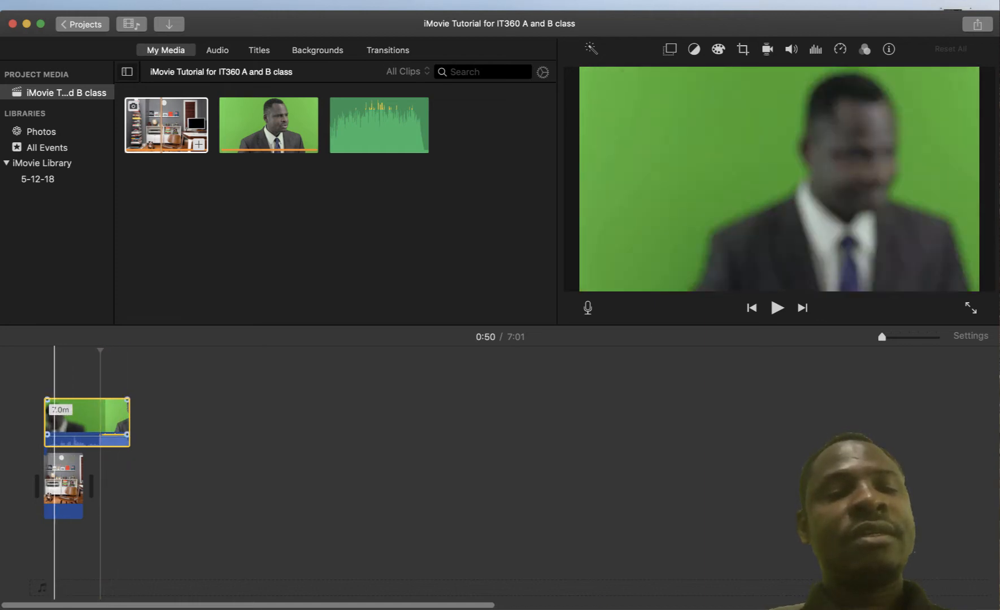
{"action": "left_click", "coordinate": [129, 373]}
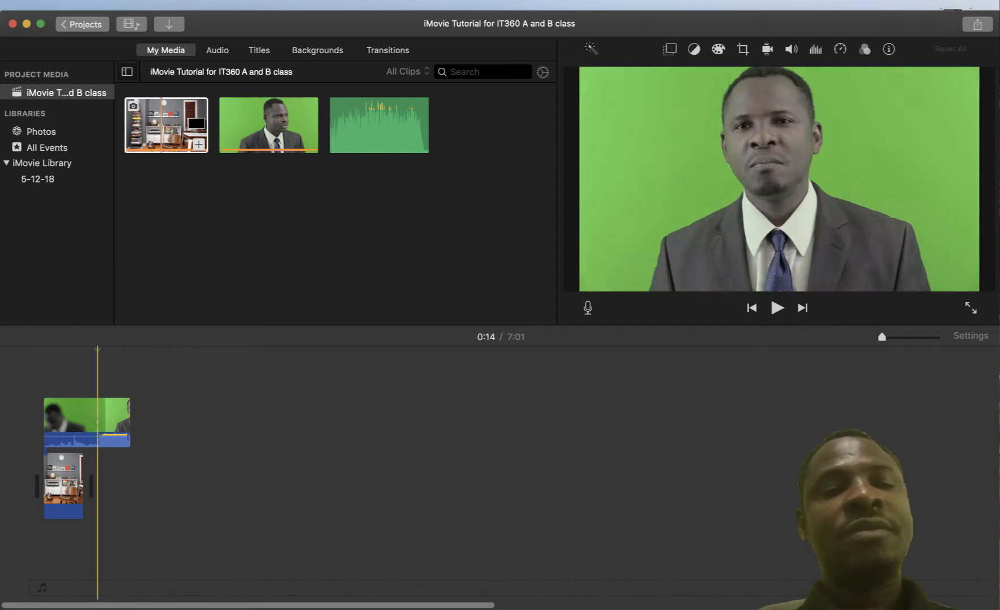
{"action": "left_click", "coordinate": [80, 418]}
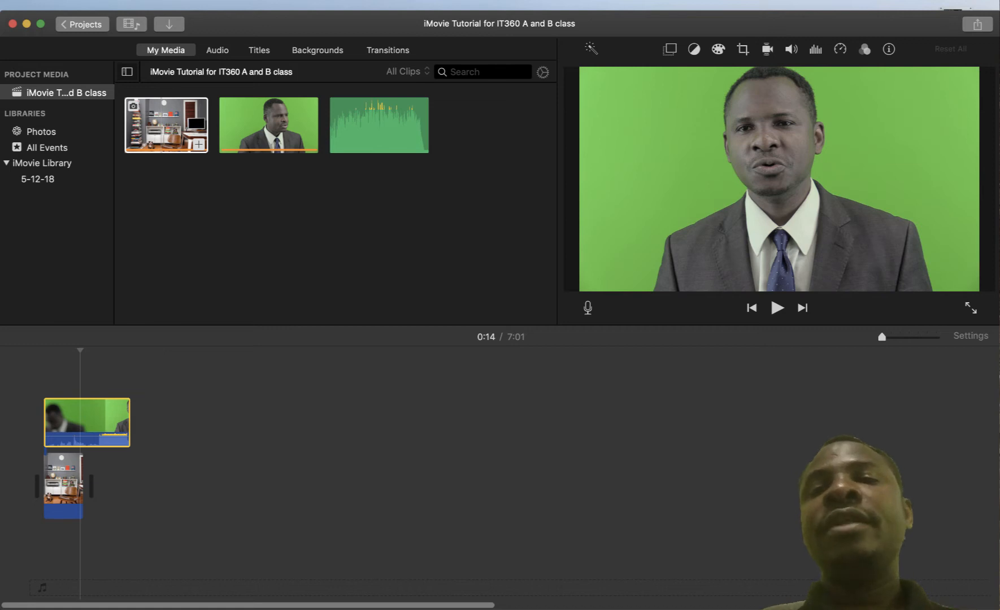
Switch the presenter clip's video overlay from Cutaway to Green/Blue Screen
{"action": "left_click", "coordinate": [669, 49]}
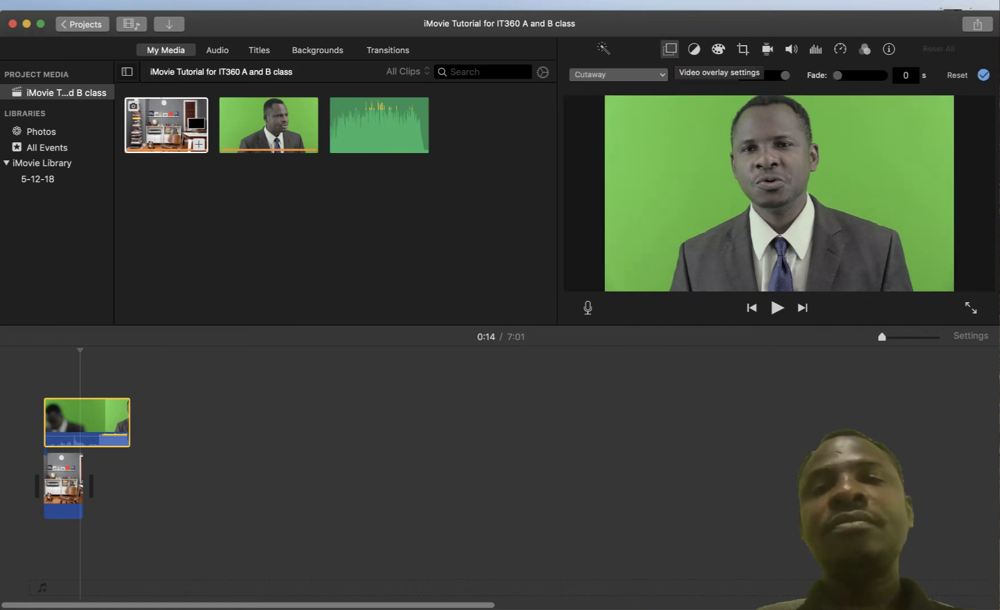
{"action": "left_click", "coordinate": [618, 75]}
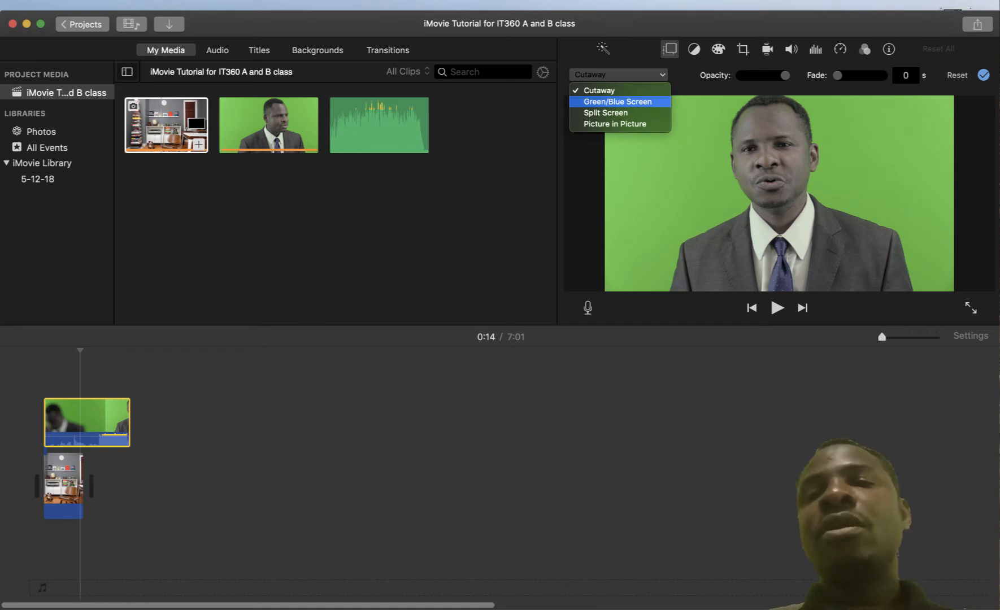
{"action": "left_click", "coordinate": [617, 101]}
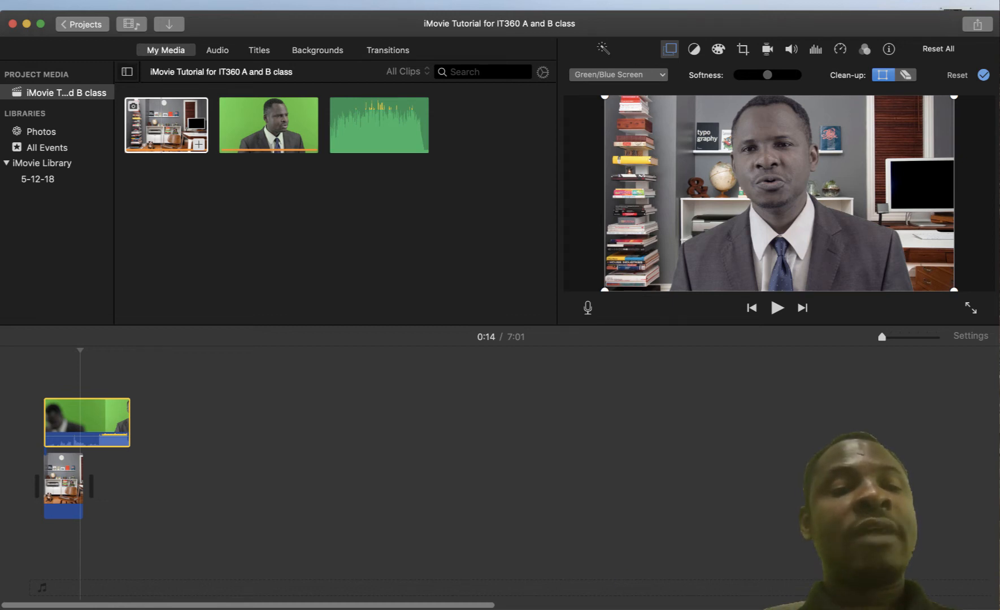
Deselect the clip and play the movie from 0:00 to preview the keyed presenter
{"action": "left_click", "coordinate": [130, 486]}
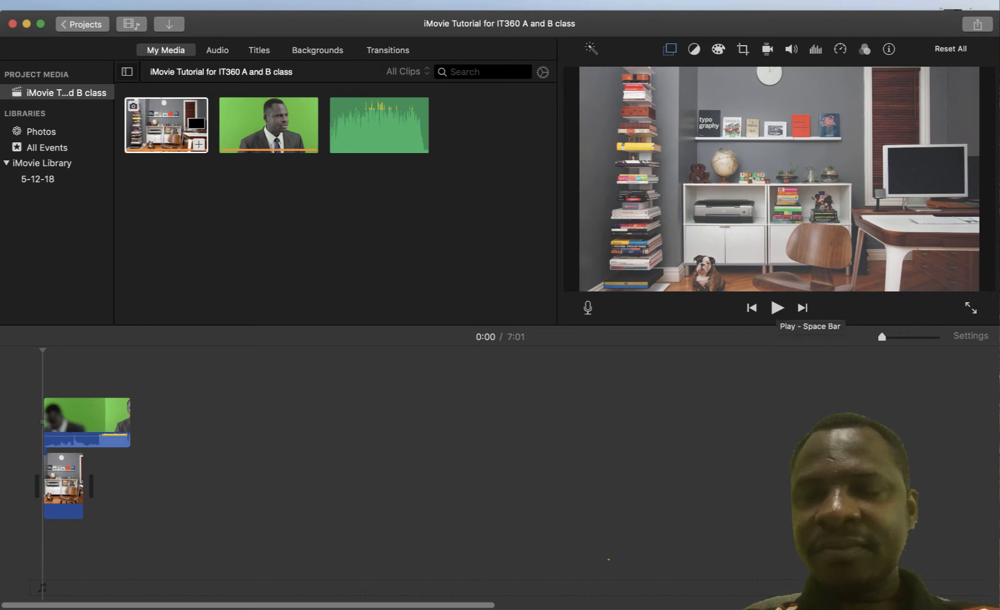
{"action": "left_click", "coordinate": [777, 308]}
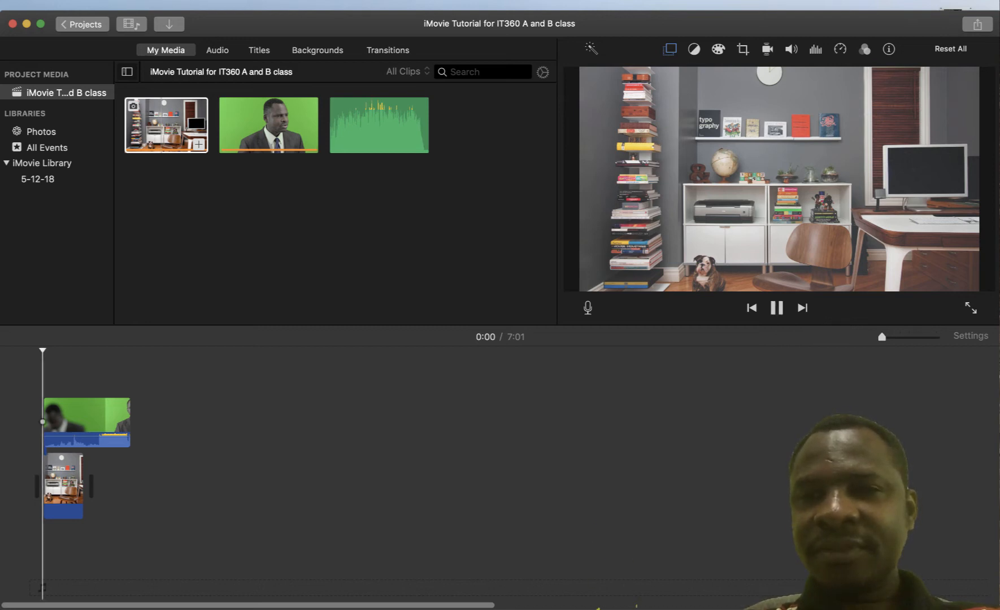
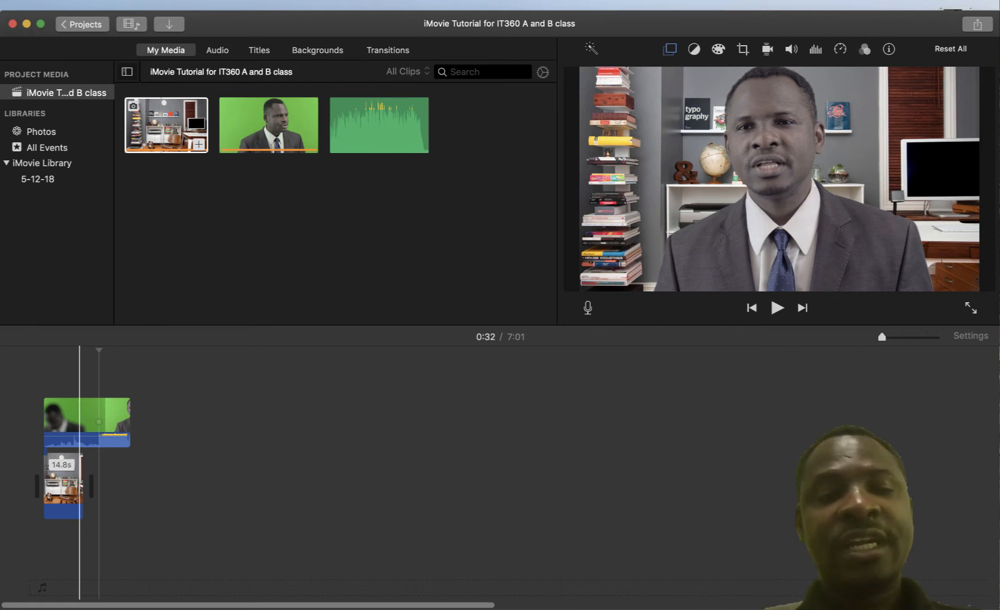
Extend the office background clip's right edge to 7.0m, matching the green-screen presenter clip
{"action": "left_click_drag", "start_coordinate": [82, 486], "coordinate": [83, 486]}
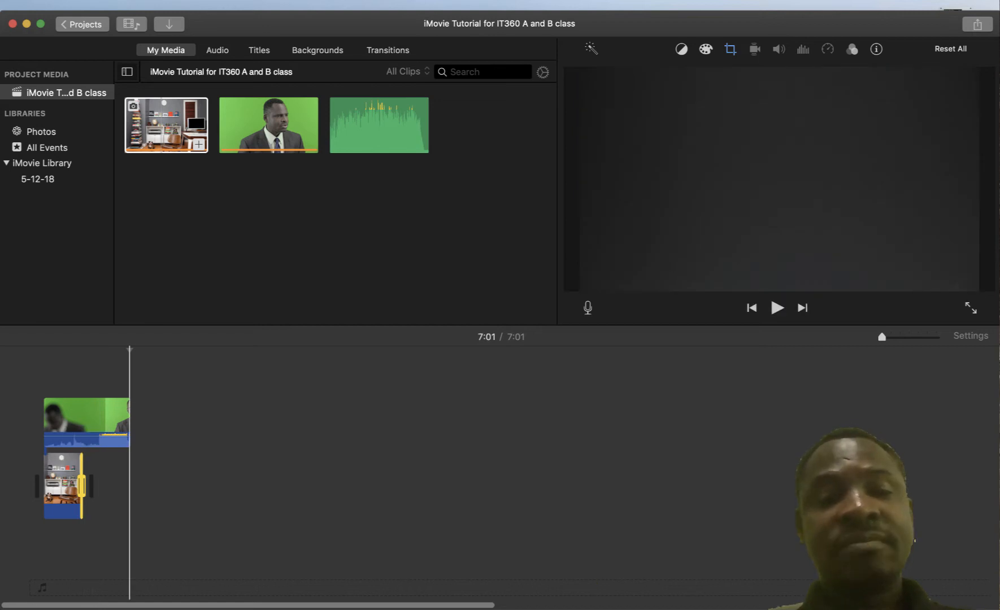
{"action": "left_click", "coordinate": [97, 486]}
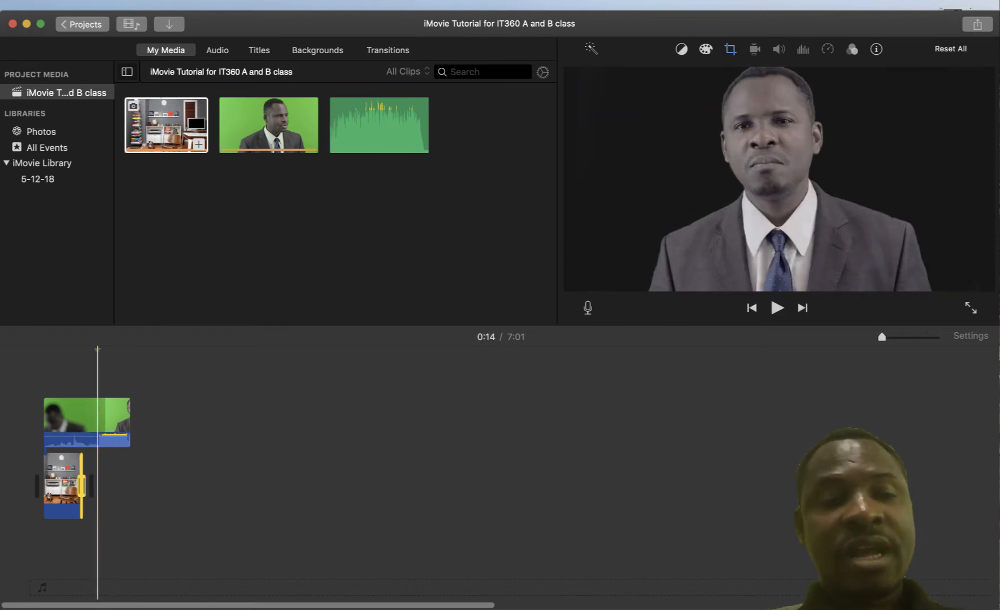
{"action": "left_click", "coordinate": [103, 485]}
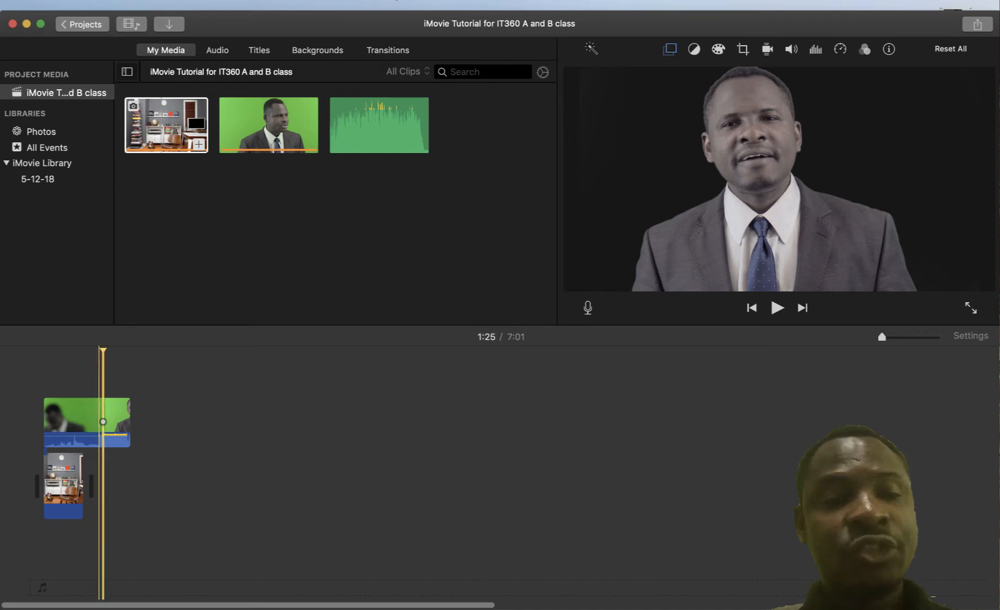
{"action": "left_click_drag", "start_coordinate": [82, 486], "coordinate": [116, 486]}
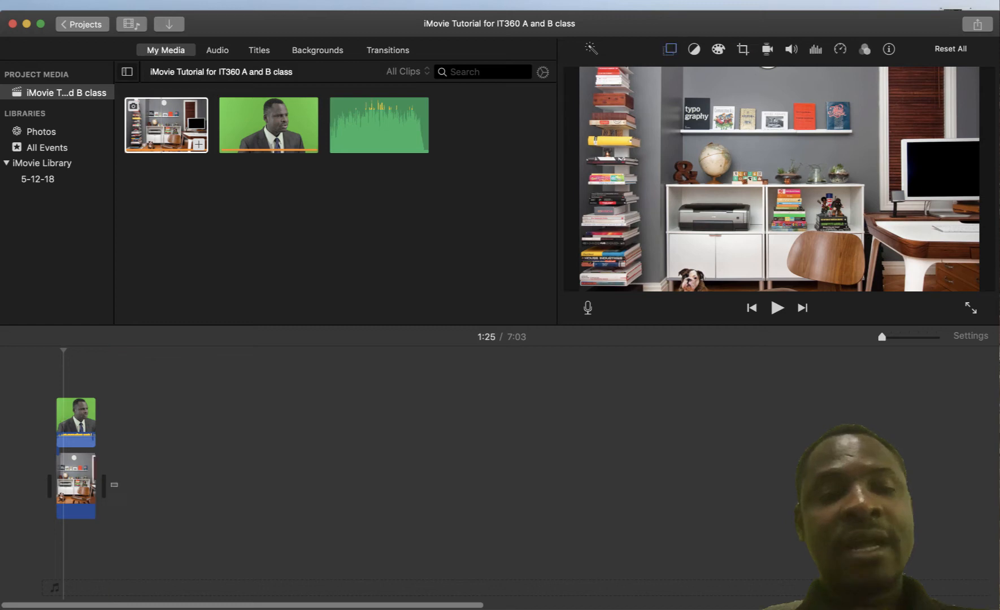
{"action": "left_click_drag", "start_coordinate": [117, 487], "coordinate": [61, 430]}
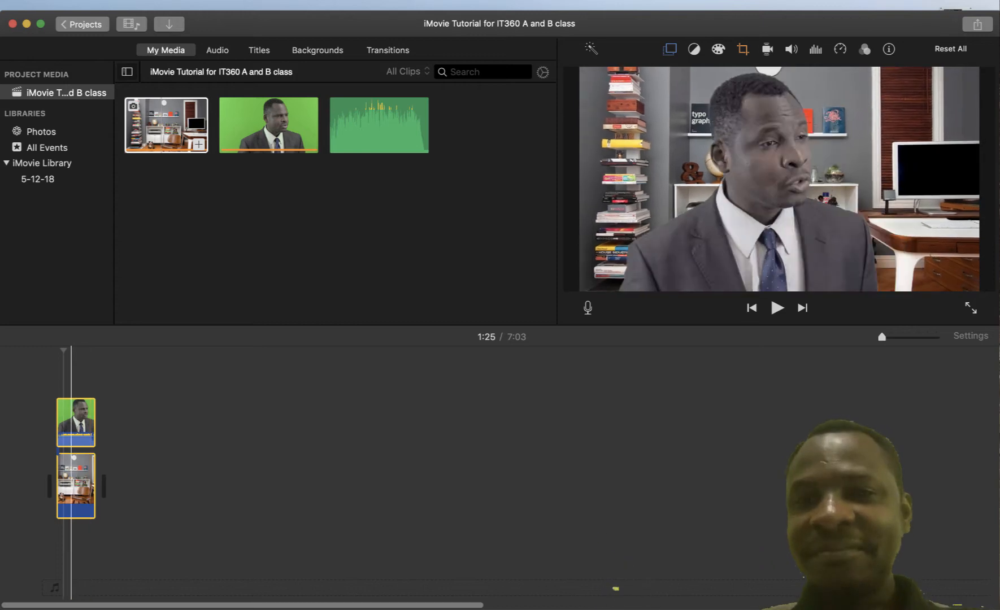
{"action": "left_click", "coordinate": [63, 373]}
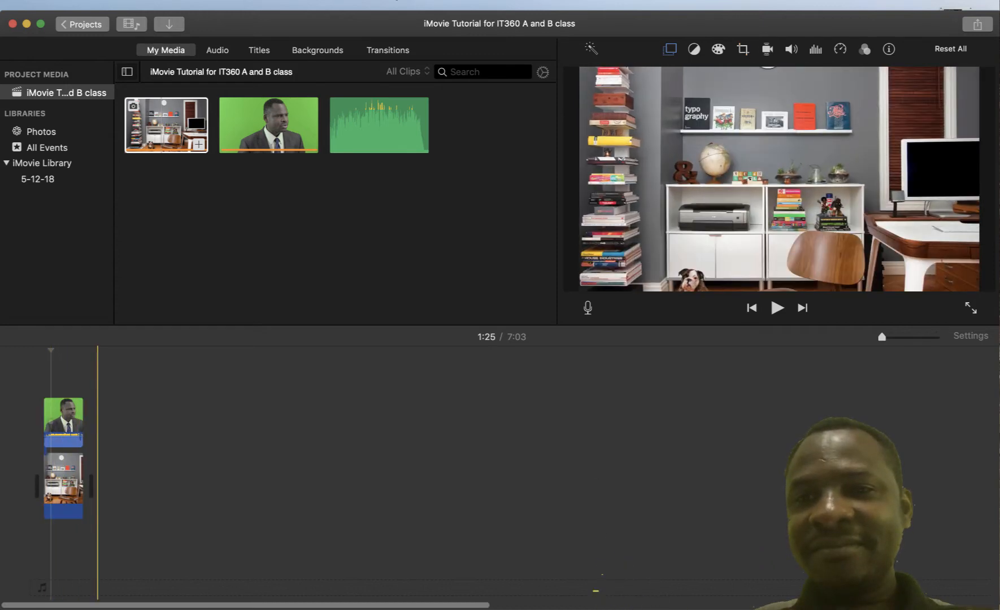
{"action": "key", "text": "space"}
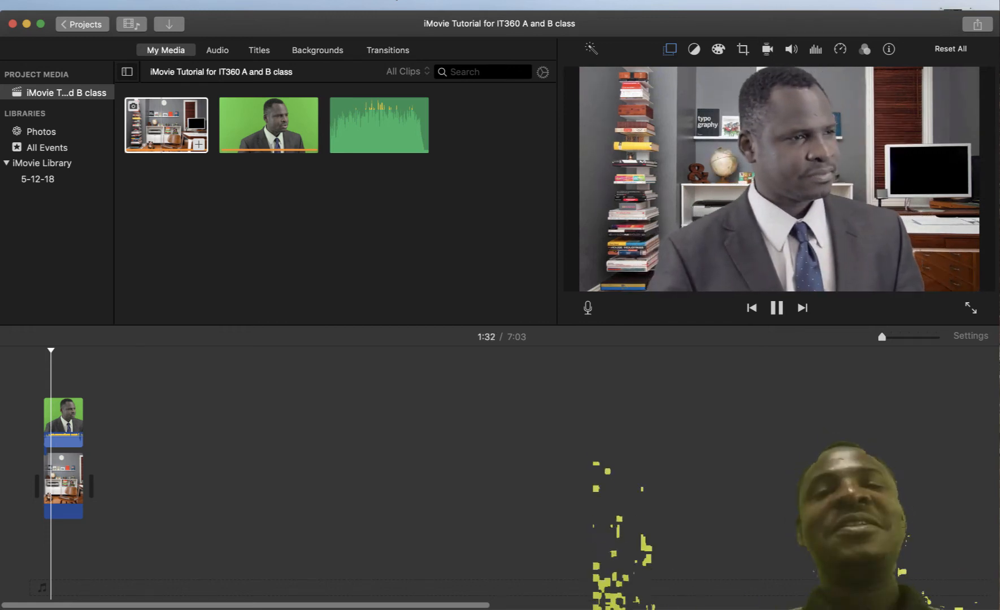
{"action": "key", "text": "space"}
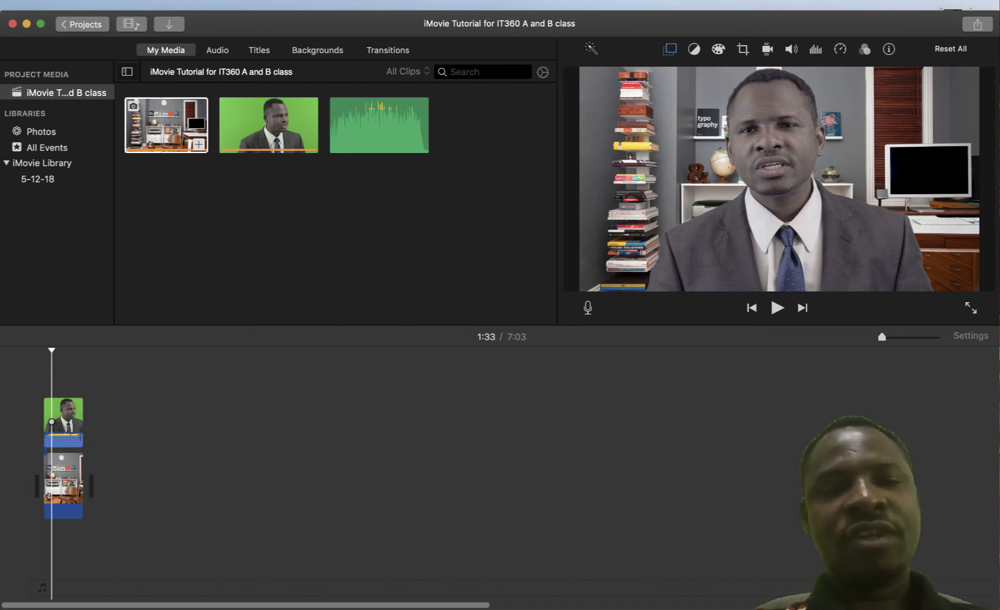
{"action": "key", "text": "super+plus"}
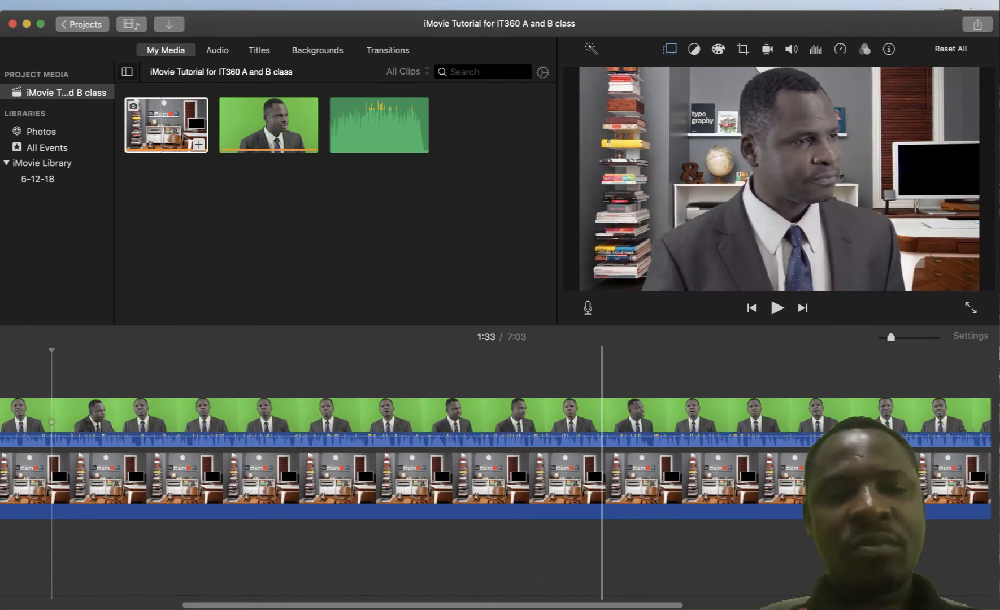
{"action": "scroll", "coordinate": [395, 452], "scroll_direction": "left", "scroll_amount": 5}
{"action": "scroll", "coordinate": [495, 474], "scroll_direction": "left", "scroll_amount": 3}
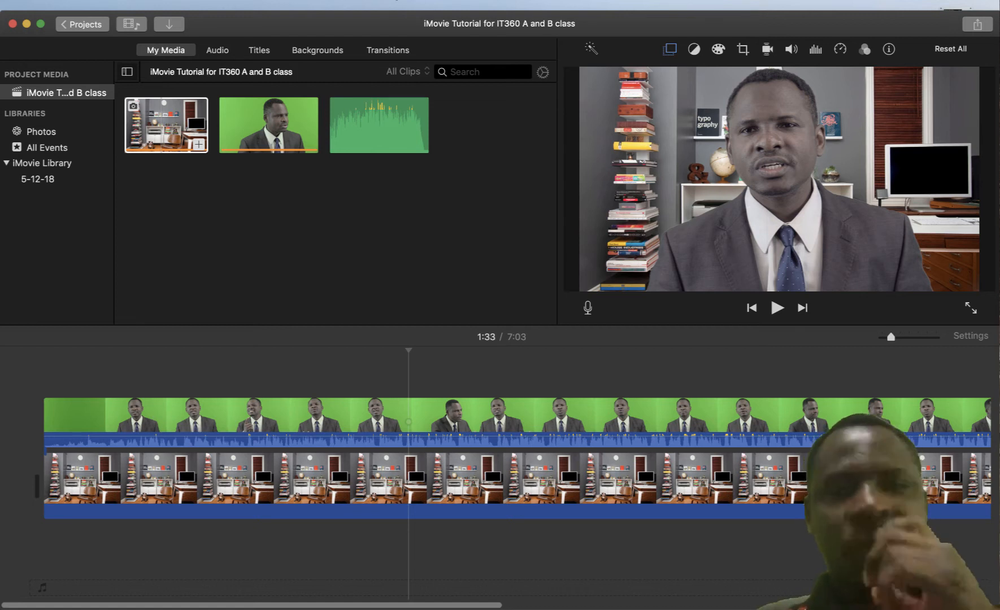
{"action": "key", "text": "super+plus"}
{"action": "mouse_move", "coordinate": [323, 605]}
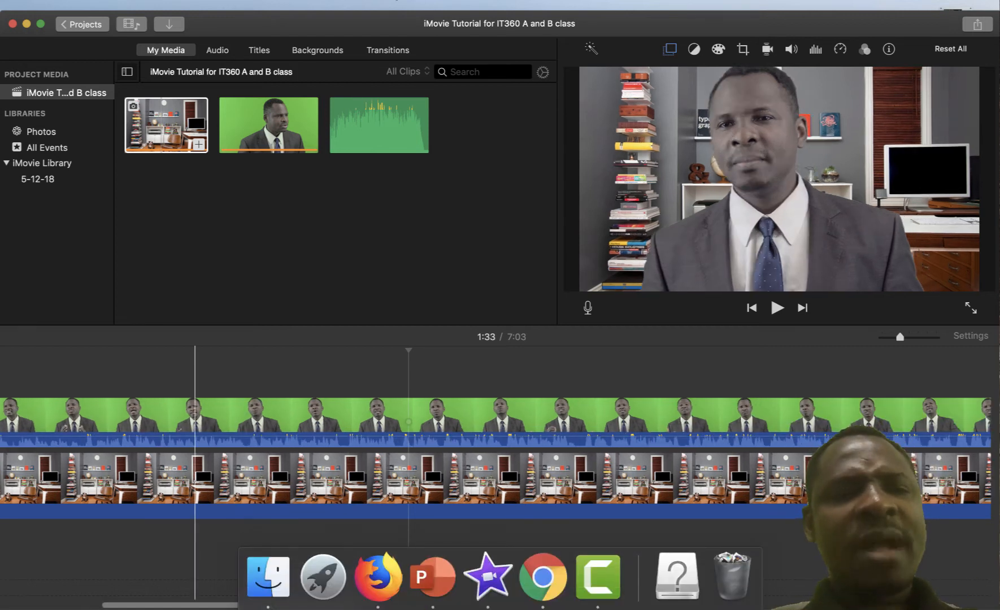
{"action": "left_click", "coordinate": [190, 534]}
{"action": "scroll", "coordinate": [217, 534], "scroll_direction": "left", "scroll_amount": 2}
{"action": "scroll", "coordinate": [496, 475], "scroll_direction": "left", "scroll_amount": 3}
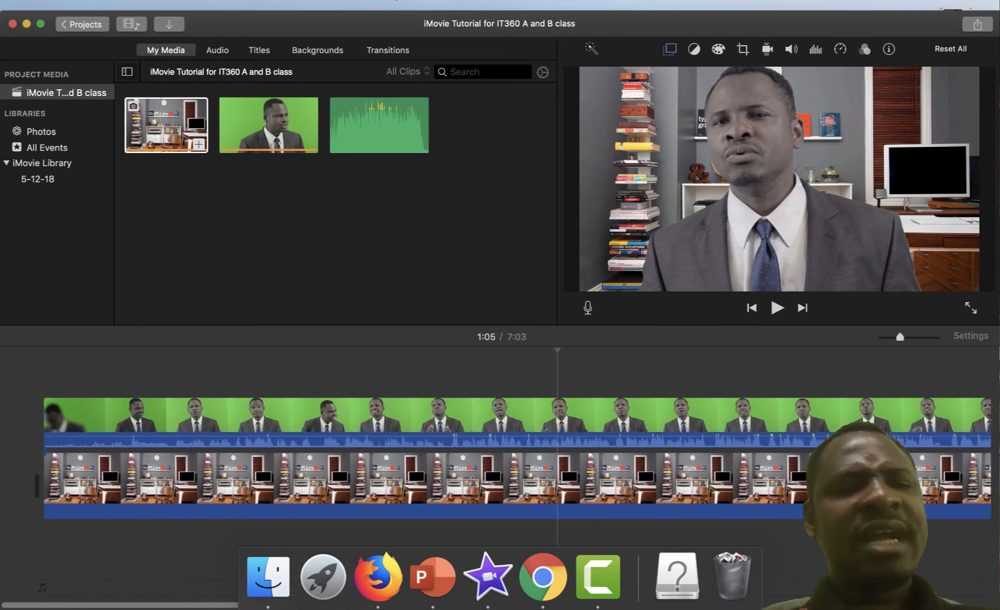
{"action": "left_click", "coordinate": [154, 534]}
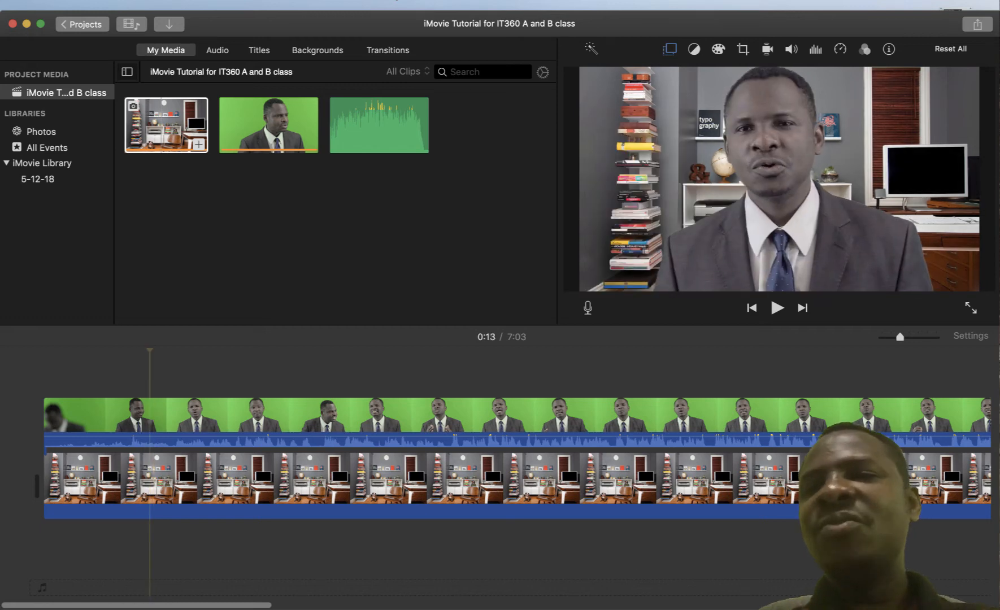
{"action": "key", "text": "Home"}
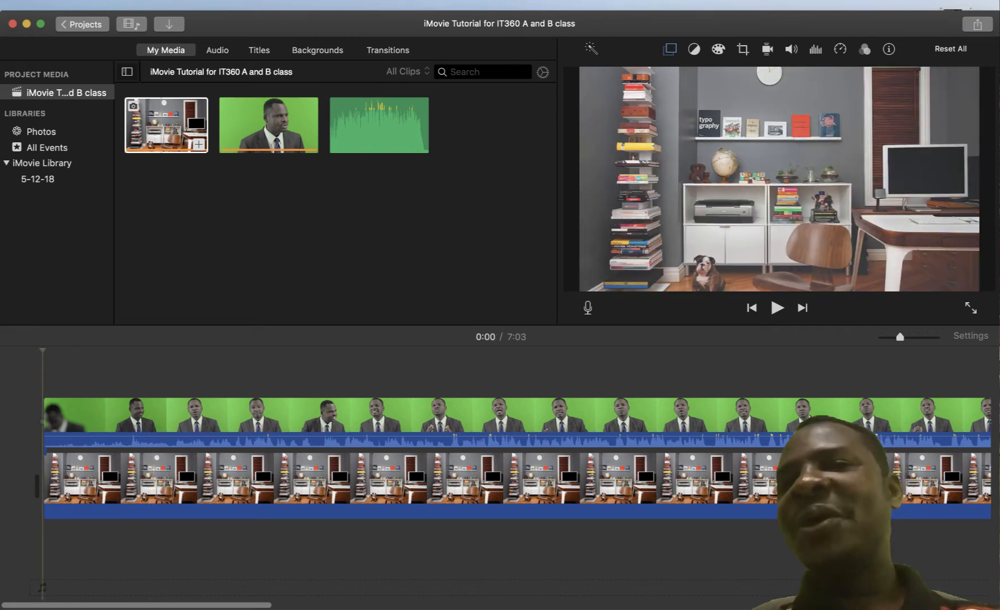
{"action": "key", "text": "space"}
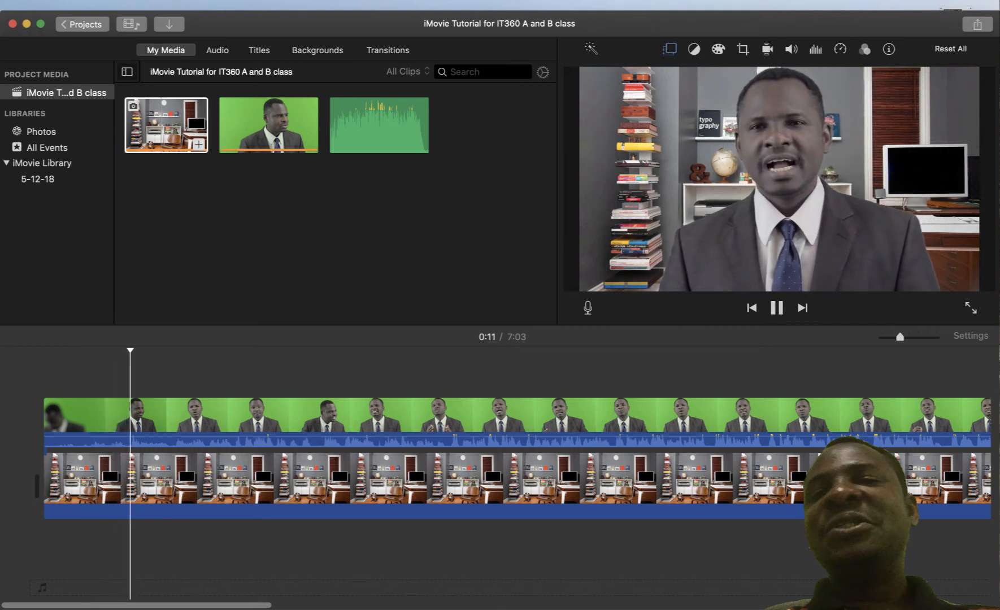
{"action": "key", "text": "space"}
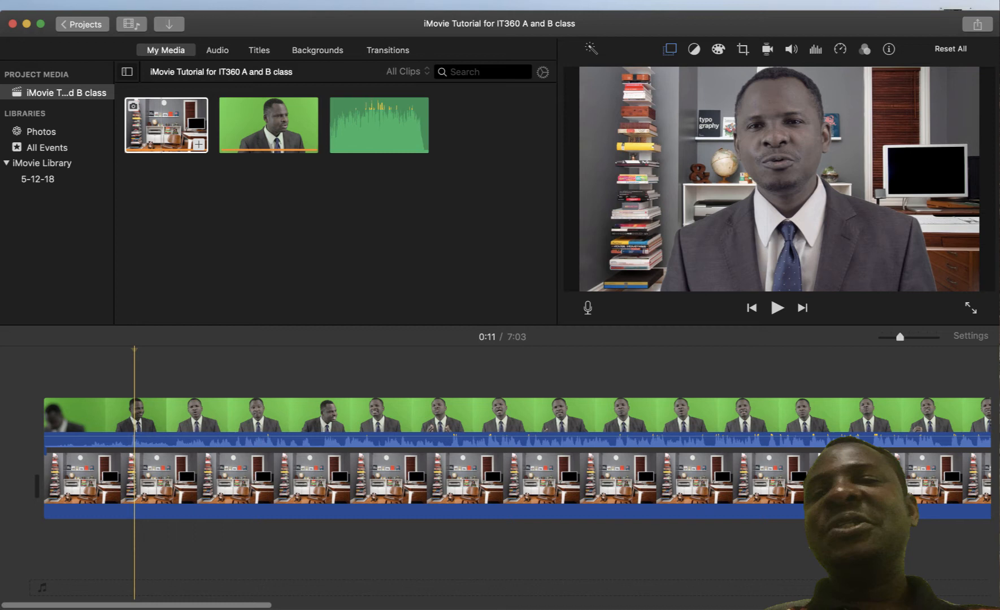
{"action": "key", "text": "Left"}
{"action": "key", "text": "Left"}
{"action": "key", "text": "Left"}
{"action": "key", "text": "Left"}
{"action": "key", "text": "Left"}
{"action": "key", "text": "Left"}
{"action": "key", "text": "Left"}
{"action": "key", "text": "Left"}
{"action": "key", "text": "Left"}
{"action": "key", "text": "Left"}
{"action": "key", "text": "Left"}
{"action": "key", "text": "Left"}
{"action": "key", "text": "Left"}
{"action": "key", "text": "Left"}
{"action": "key", "text": "Left"}
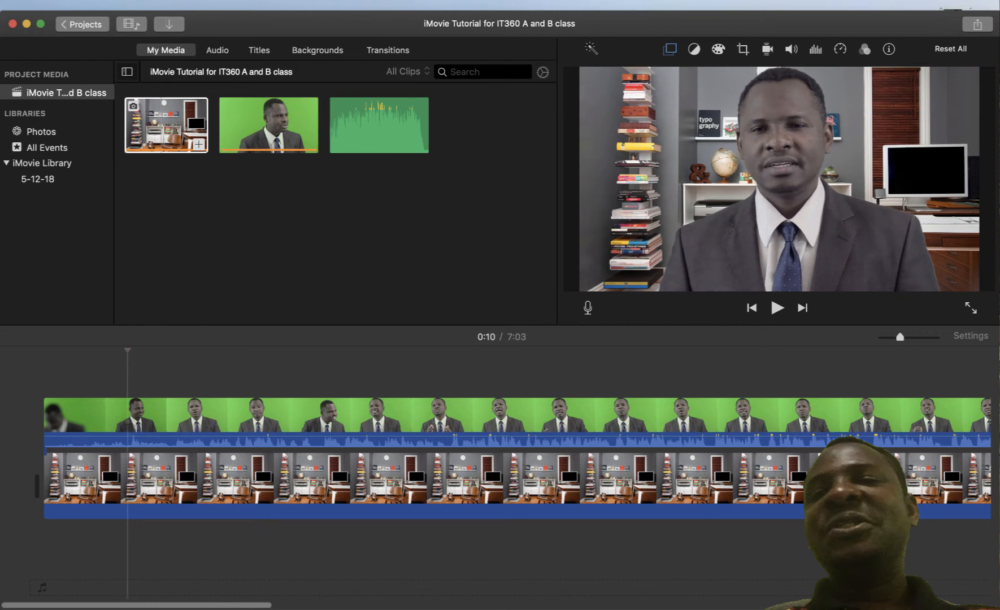
{"action": "key", "text": "Left"}
{"action": "key", "text": "Left"}
{"action": "key", "text": "Left"}
{"action": "key", "text": "Left"}
{"action": "key", "text": "Left"}
{"action": "key", "text": "Left"}
{"action": "key", "text": "Left"}
{"action": "key", "text": "Left"}
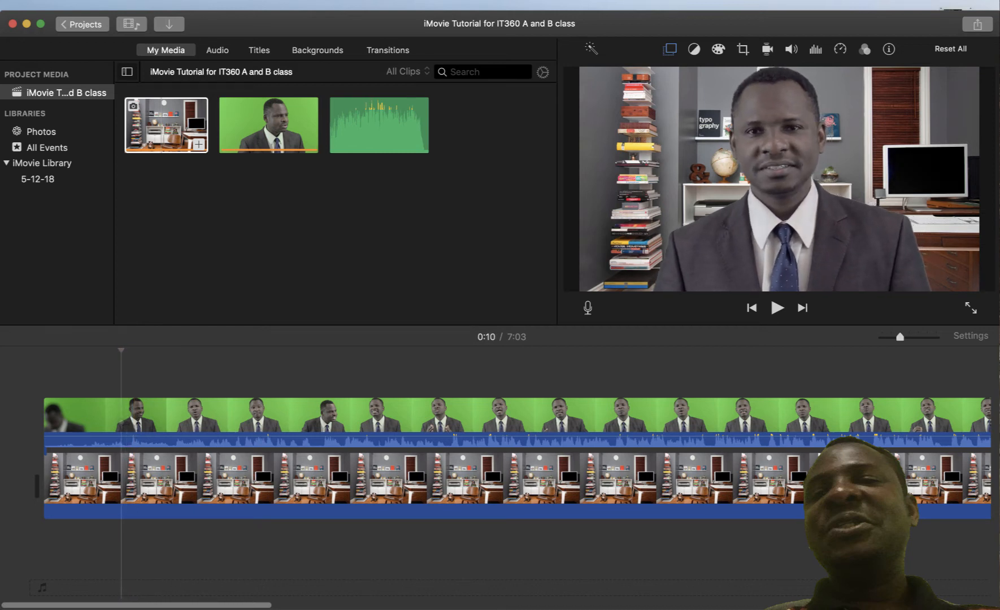
{"action": "key", "text": "Left"}
{"action": "key", "text": "Left"}
{"action": "key", "text": "Left"}
{"action": "key", "text": "Left"}
{"action": "key", "text": "Left"}
{"action": "key", "text": "Left"}
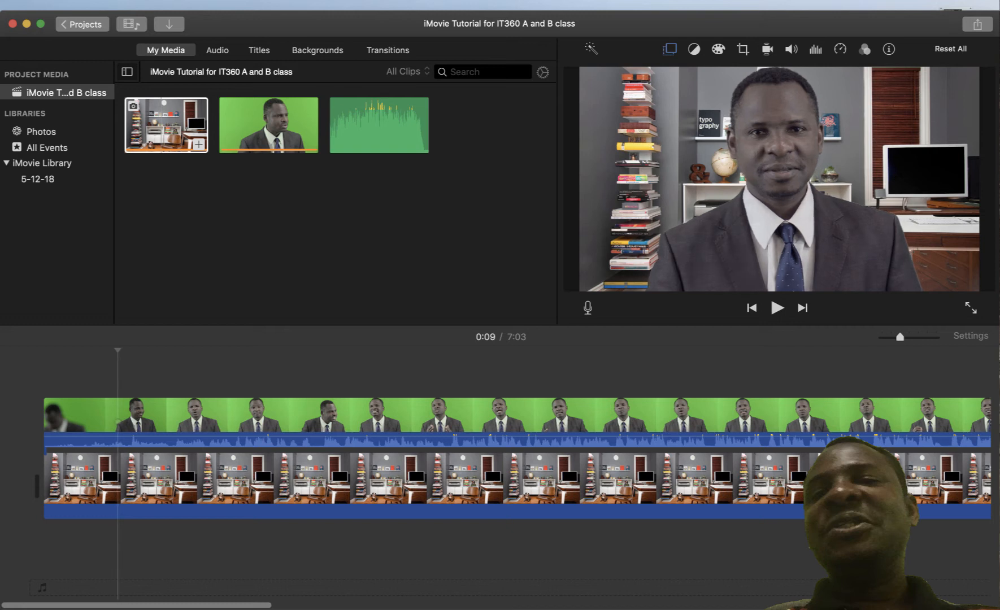
{"action": "key", "text": "Right"}
{"action": "key", "text": "Right"}
{"action": "key", "text": "Right"}
{"action": "key", "text": "Right"}
{"action": "key", "text": "Right"}
{"action": "key", "text": "Right"}
{"action": "key", "text": "Right"}
{"action": "key", "text": "Right"}
{"action": "key", "text": "Right"}
{"action": "key", "text": "Right"}
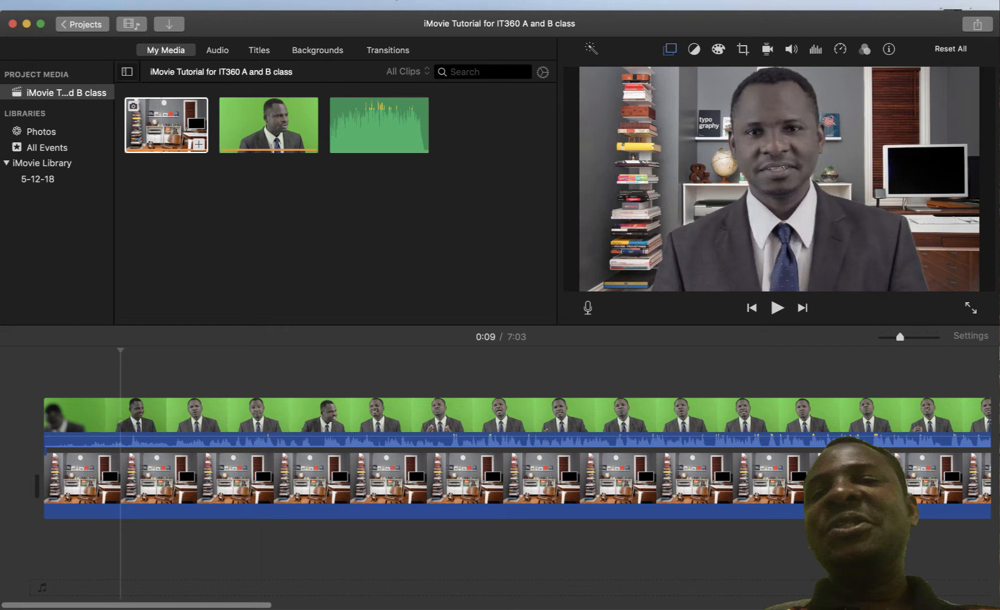
{"action": "key", "text": "space"}
{"action": "key", "text": "space"}
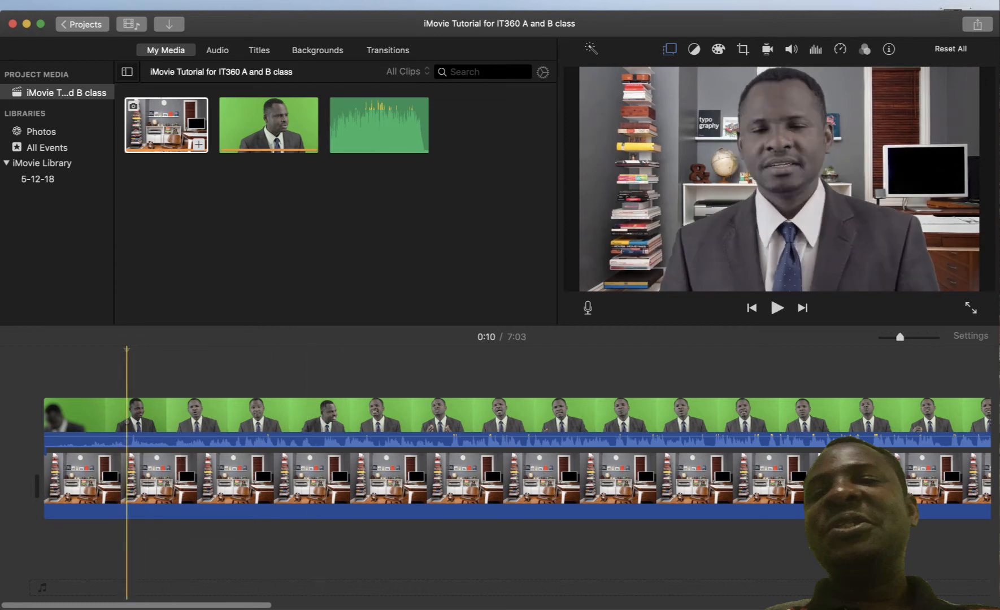
Trim the green-screen presenter clip's left edge so it starts at the 0:10 playhead
{"action": "left_click", "coordinate": [127, 421]}
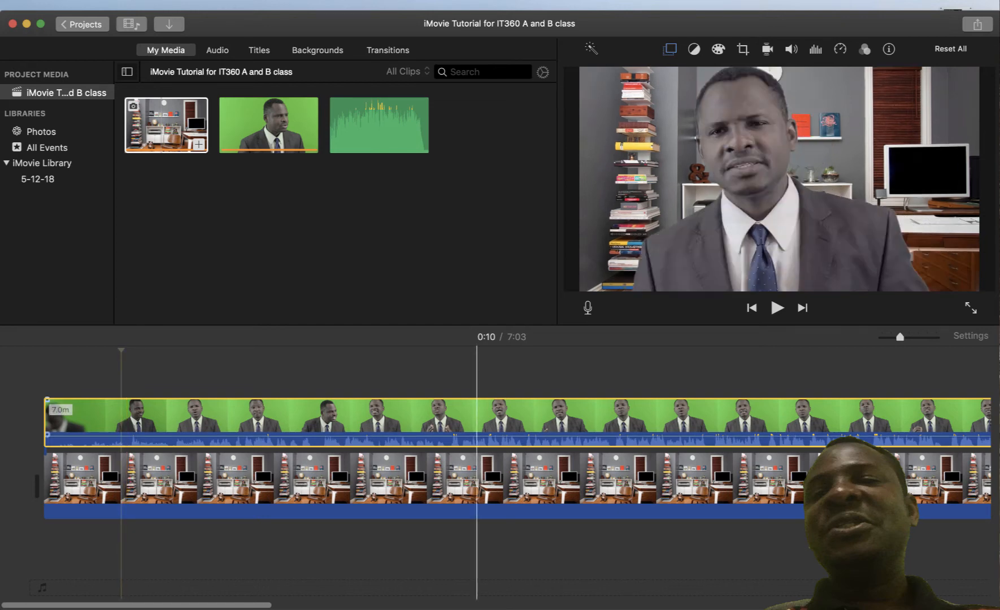
{"action": "left_click", "coordinate": [211, 367]}
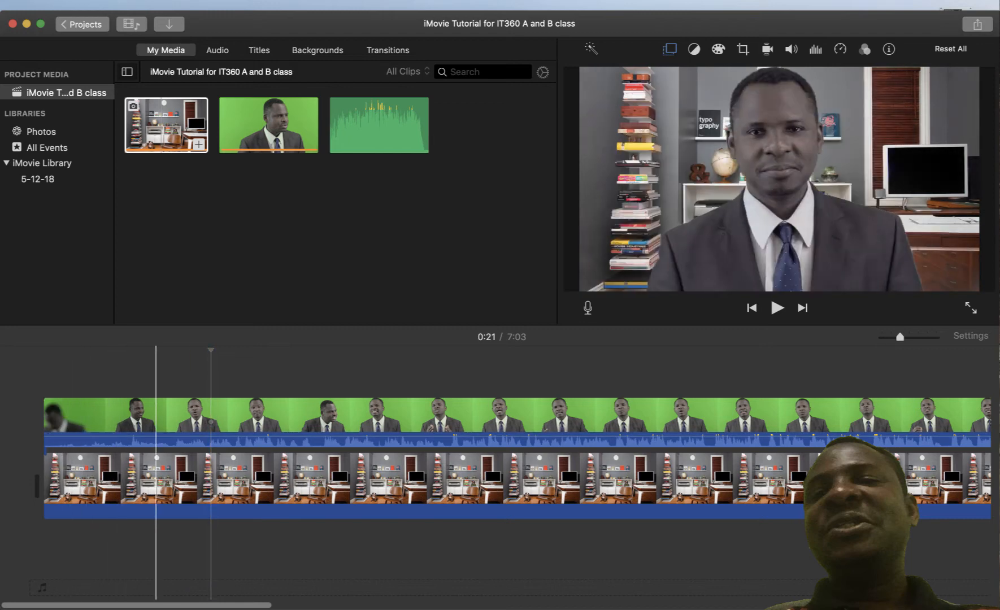
{"action": "left_click", "coordinate": [124, 367]}
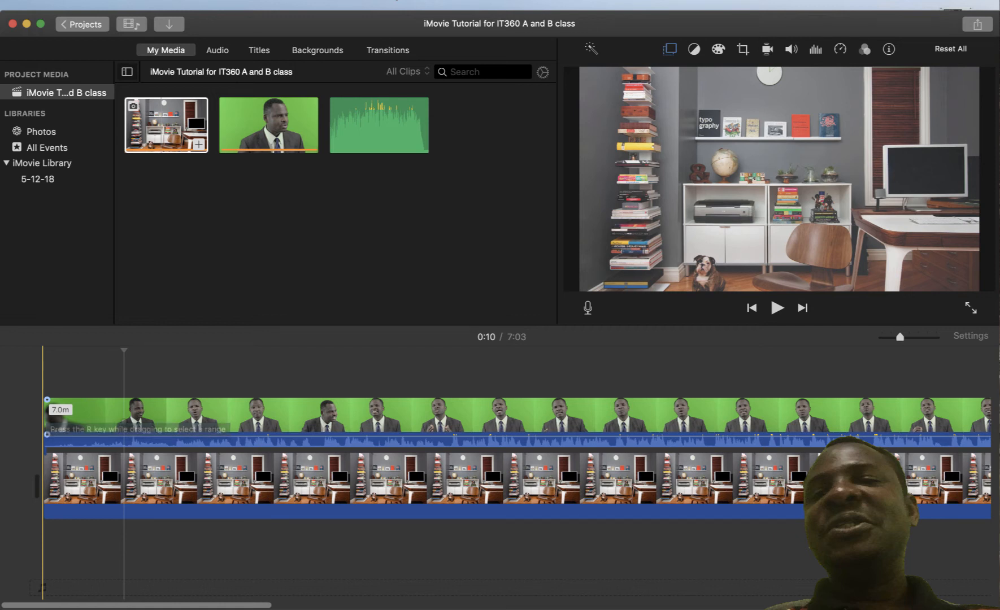
{"action": "left_click", "coordinate": [48, 418]}
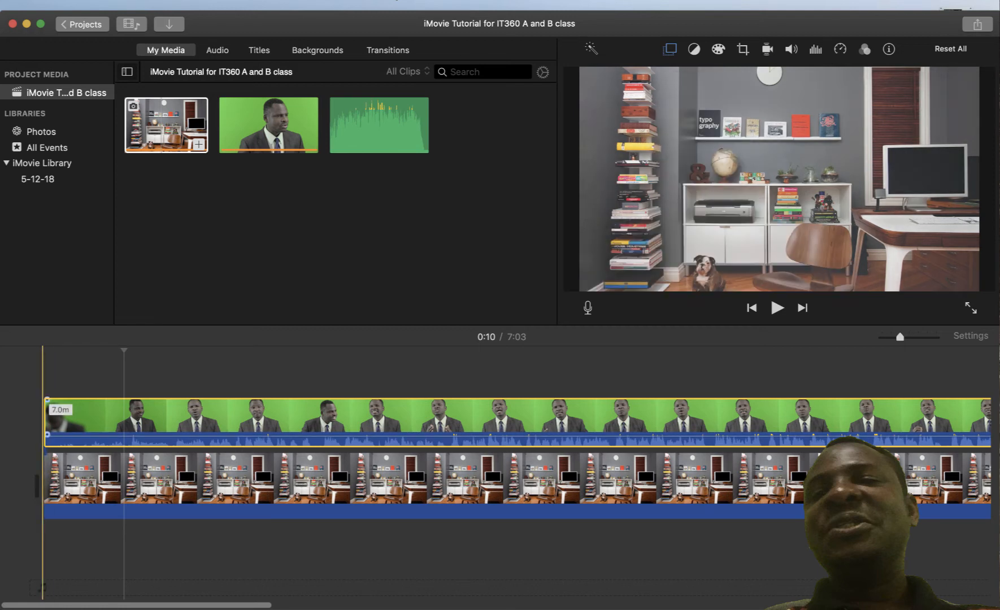
{"action": "left_click_drag", "start_coordinate": [47, 418], "coordinate": [123, 418]}
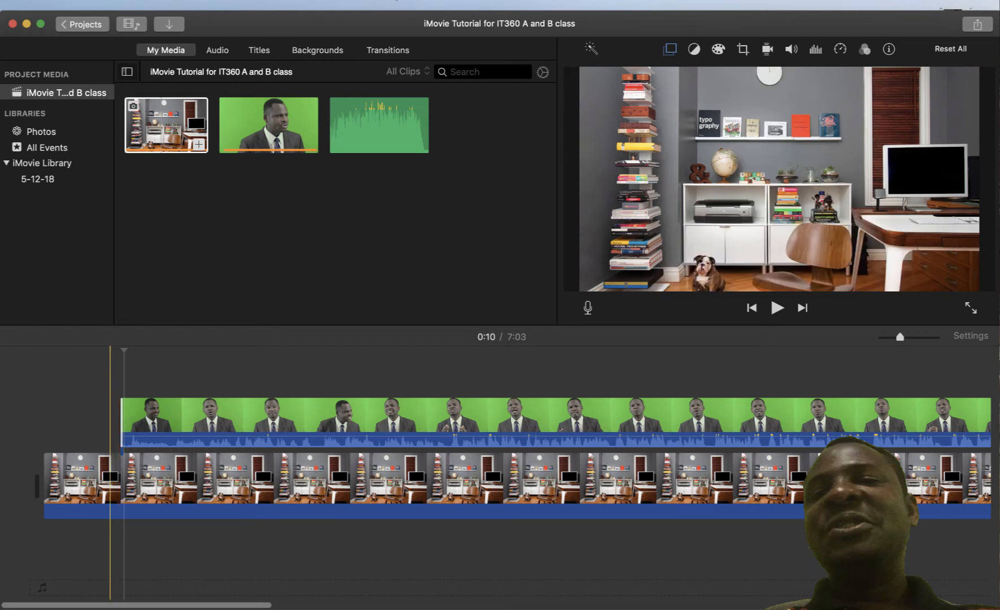
{"action": "left_click", "coordinate": [74, 480]}
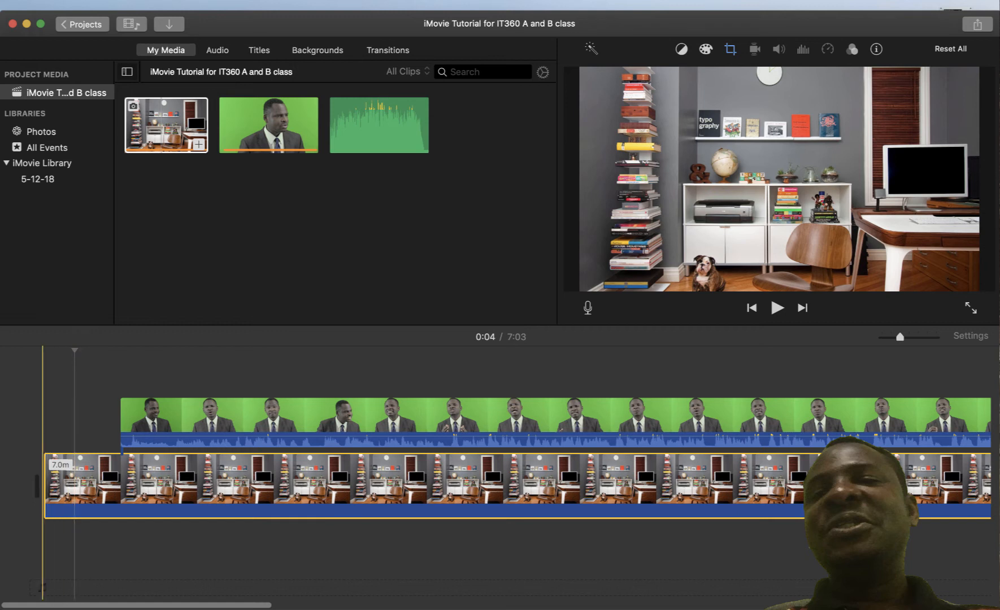
{"action": "left_click_drag", "start_coordinate": [37, 486], "coordinate": [113, 486]}
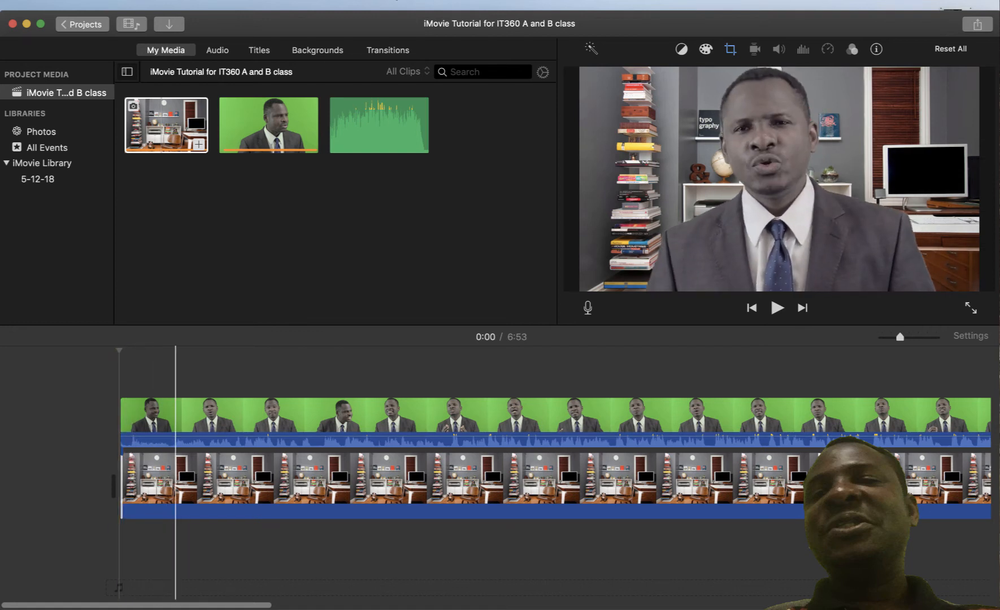
{"action": "left_click", "coordinate": [119, 373]}
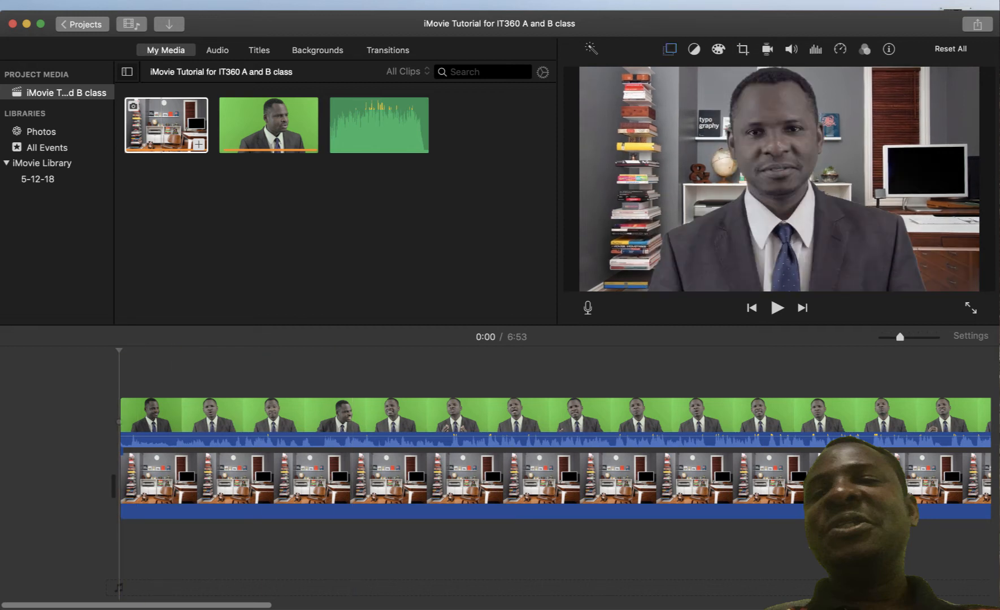
{"action": "key", "text": "space"}
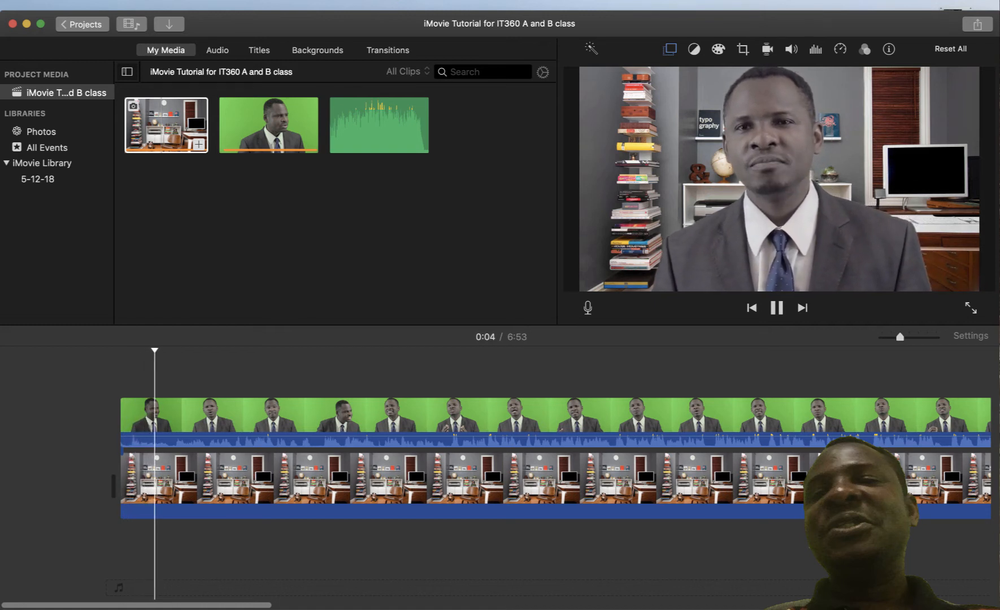
{"action": "key", "text": "space"}
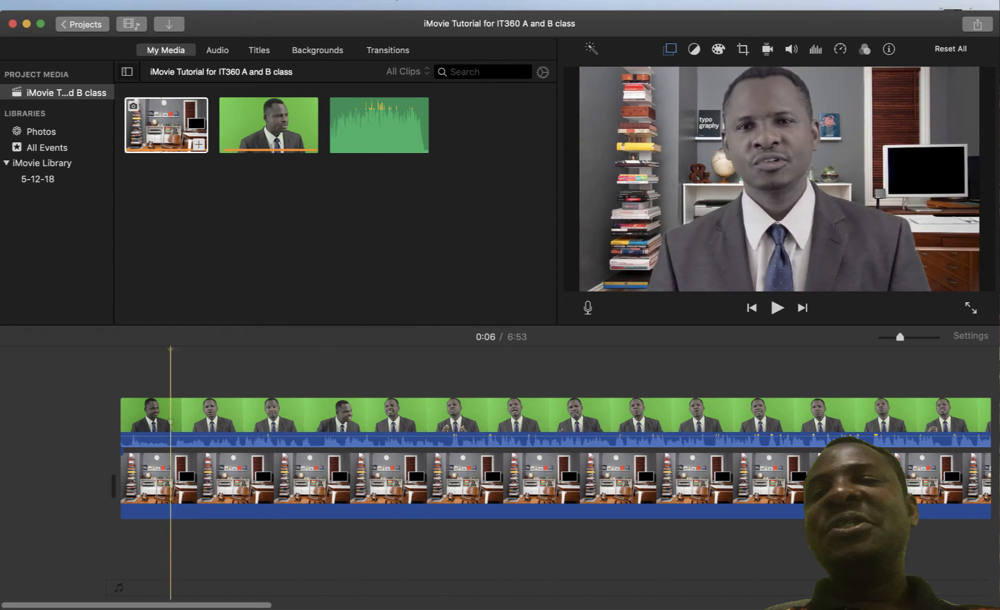
{"action": "key", "text": "Home"}
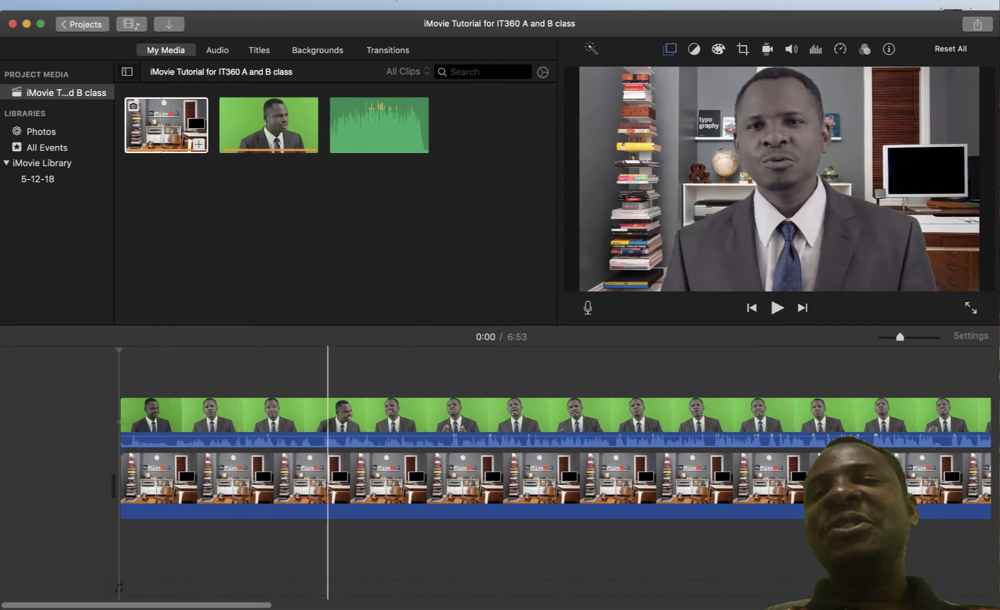
{"action": "key", "text": "space"}
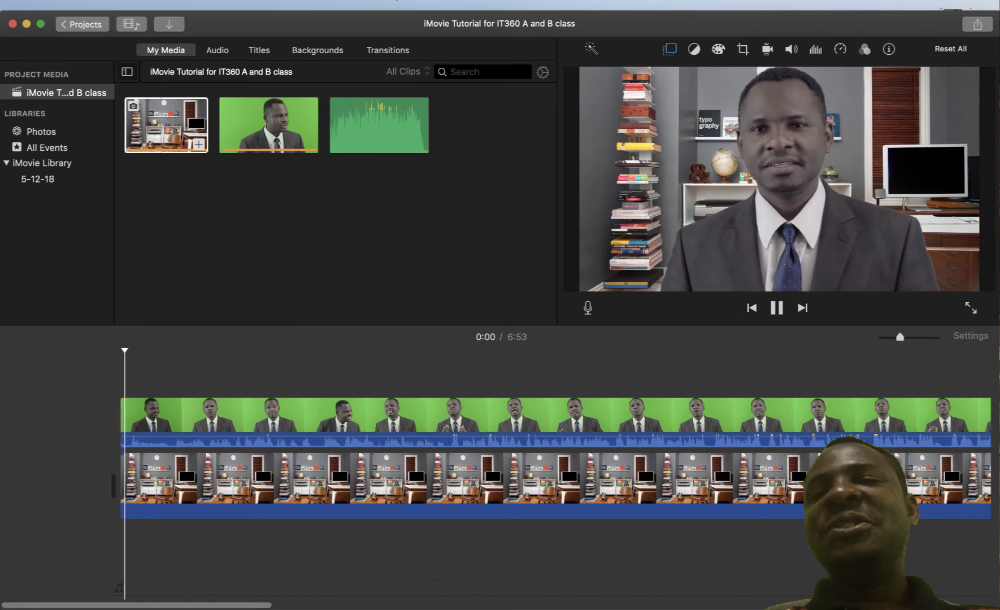
{"action": "key", "text": "space"}
{"action": "key", "text": "space"}
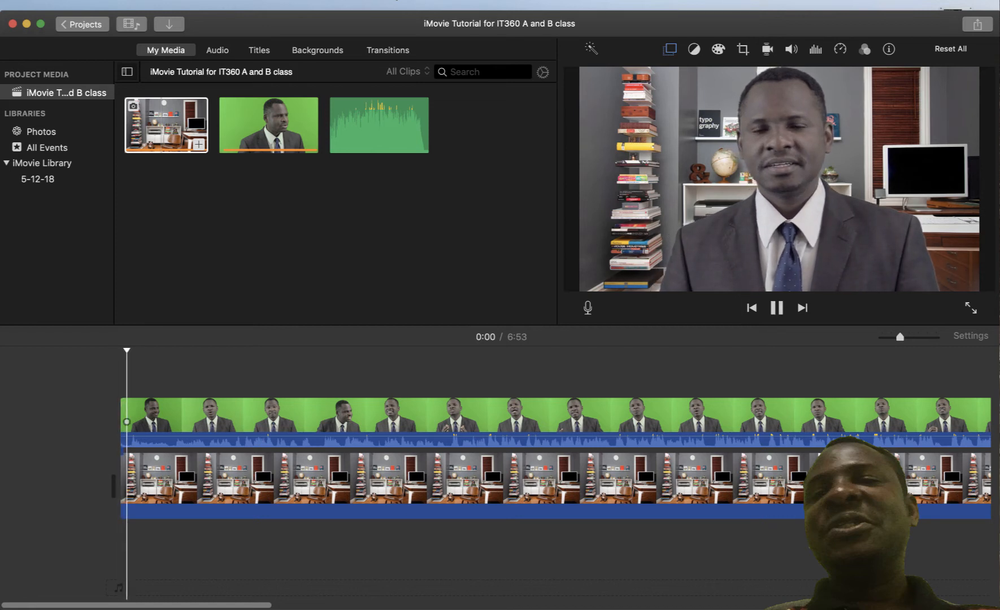
{"action": "key", "text": "space"}
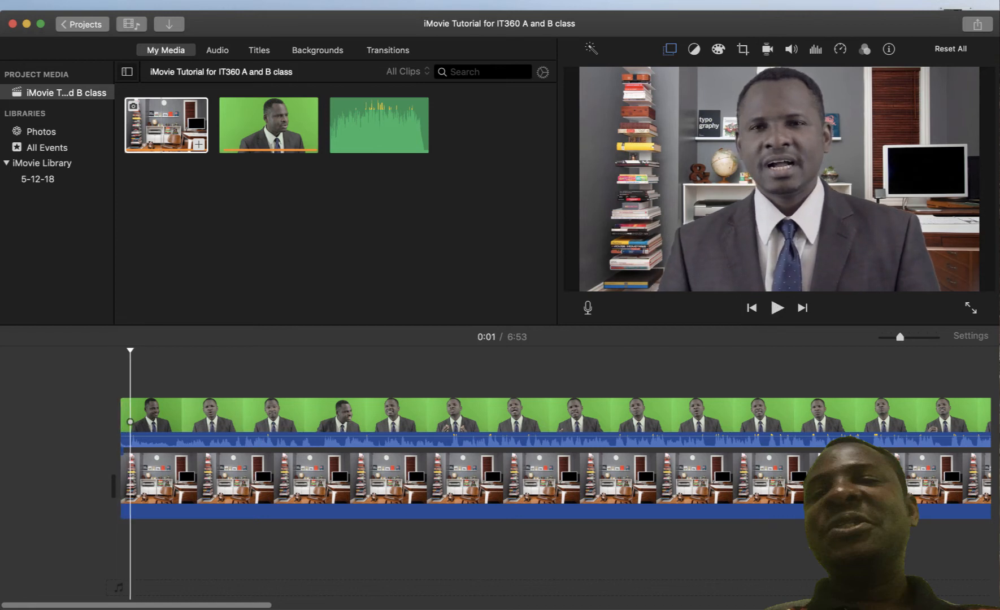
Trim a little off the start of the presenter and background clips, then preview the opening
{"action": "left_click", "coordinate": [125, 373]}
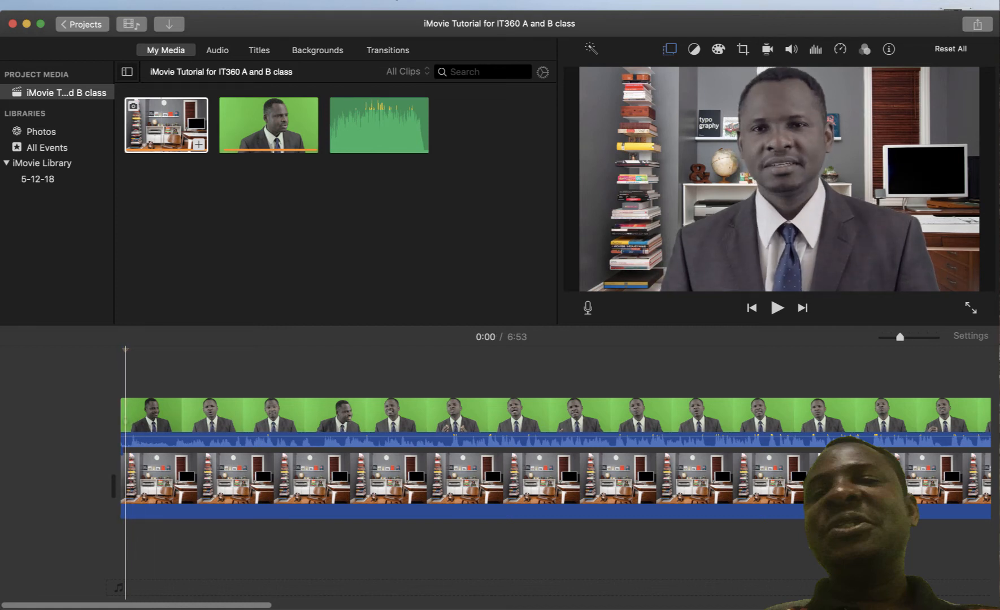
{"action": "left_click_drag", "start_coordinate": [121, 421], "coordinate": [123, 421]}
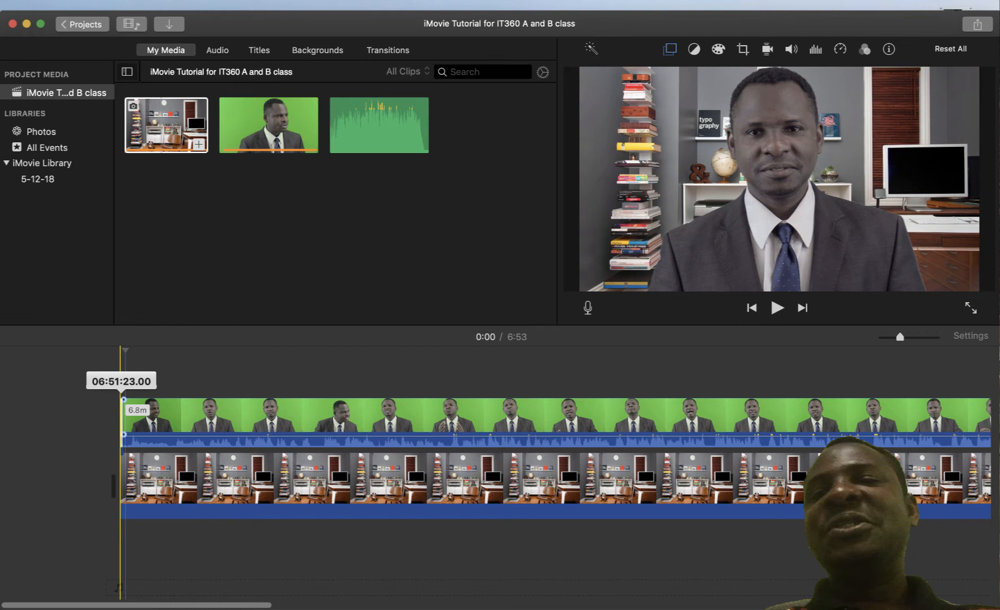
{"action": "left_click_drag", "start_coordinate": [123, 421], "coordinate": [128, 421]}
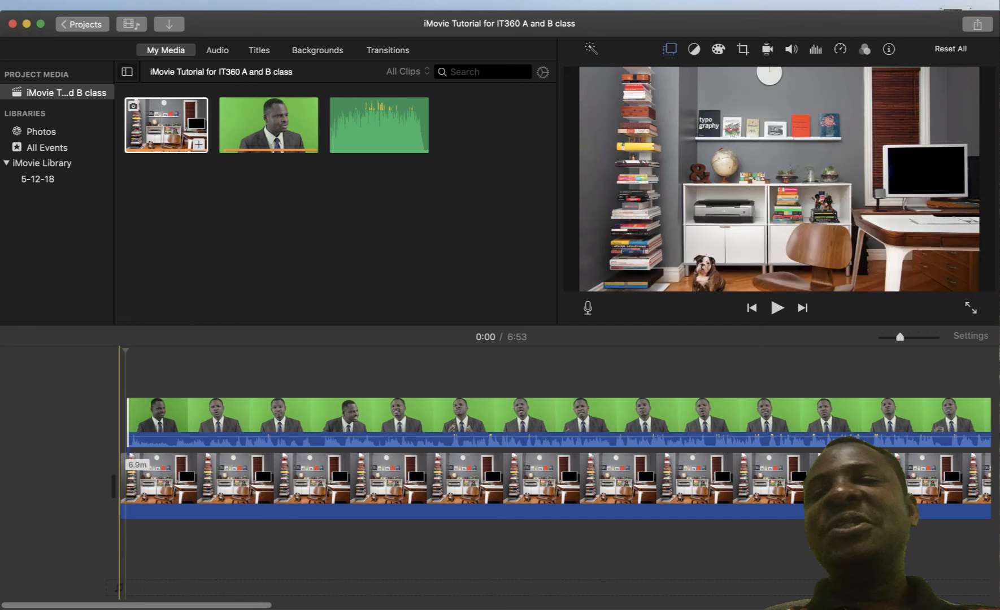
{"action": "left_click_drag", "start_coordinate": [120, 477], "coordinate": [126, 478]}
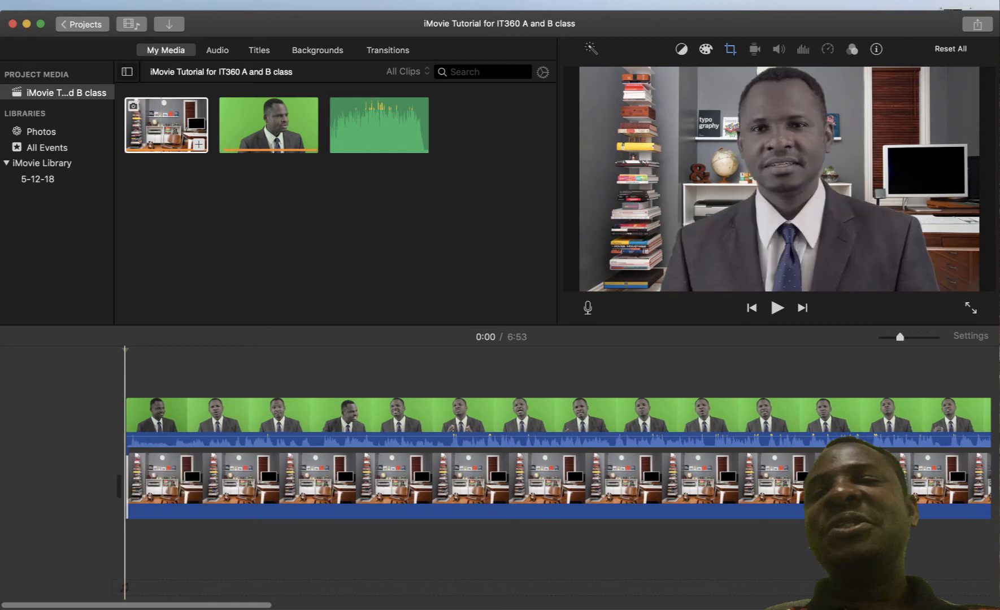
{"action": "left_click", "coordinate": [182, 421]}
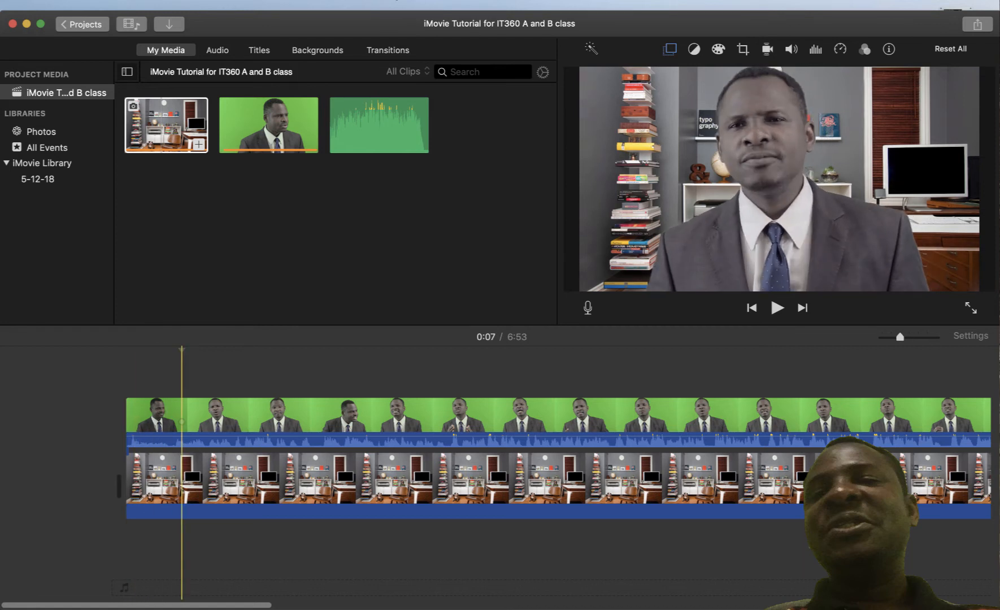
{"action": "left_click", "coordinate": [125, 421]}
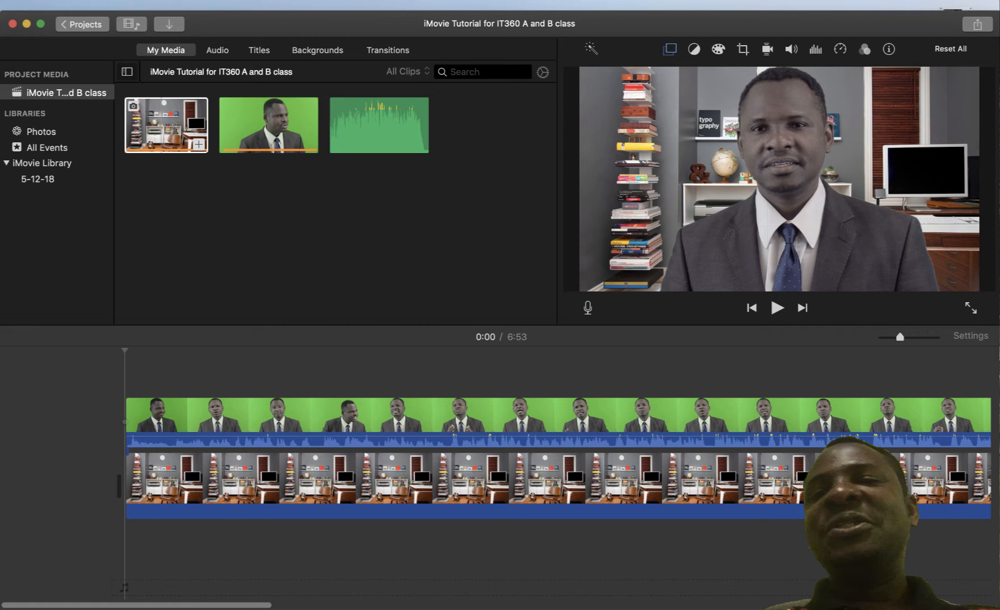
{"action": "key", "text": "space"}
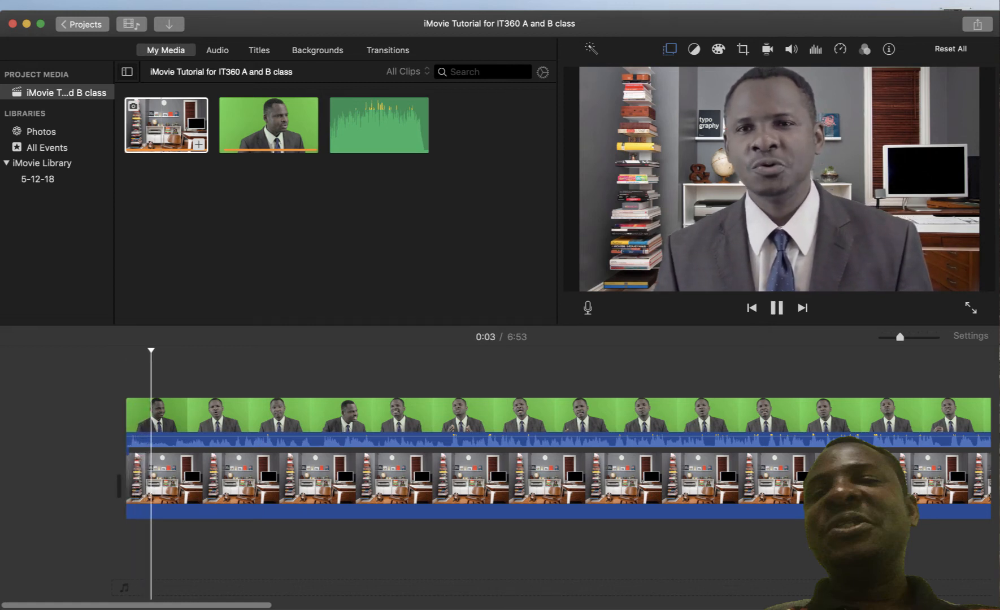
{"action": "key", "text": "space"}
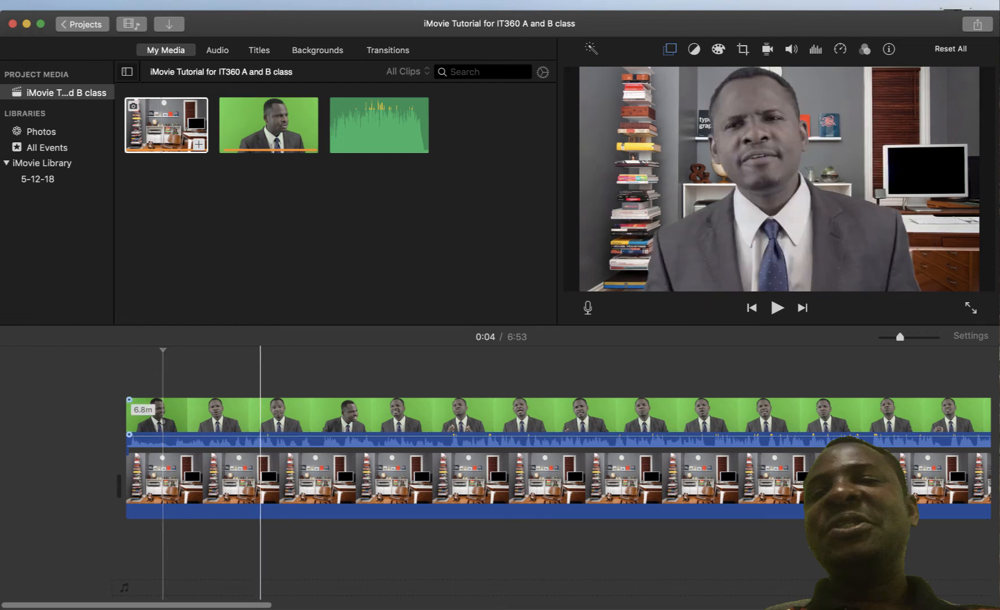
Play to about 0:05 and select both the presenter and background clips there
{"action": "right_click", "coordinate": [260, 398]}
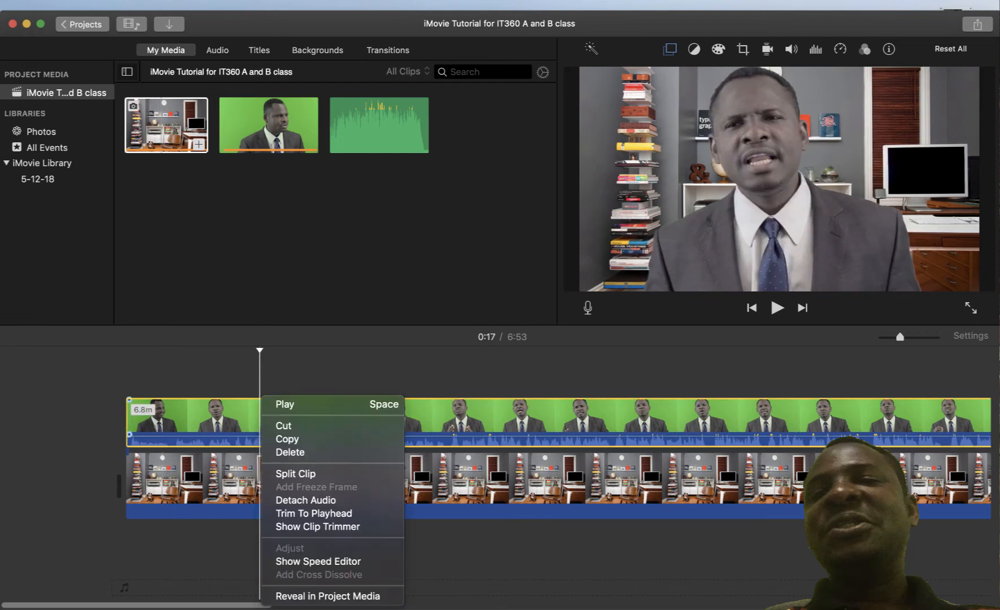
{"action": "key", "text": "Escape"}
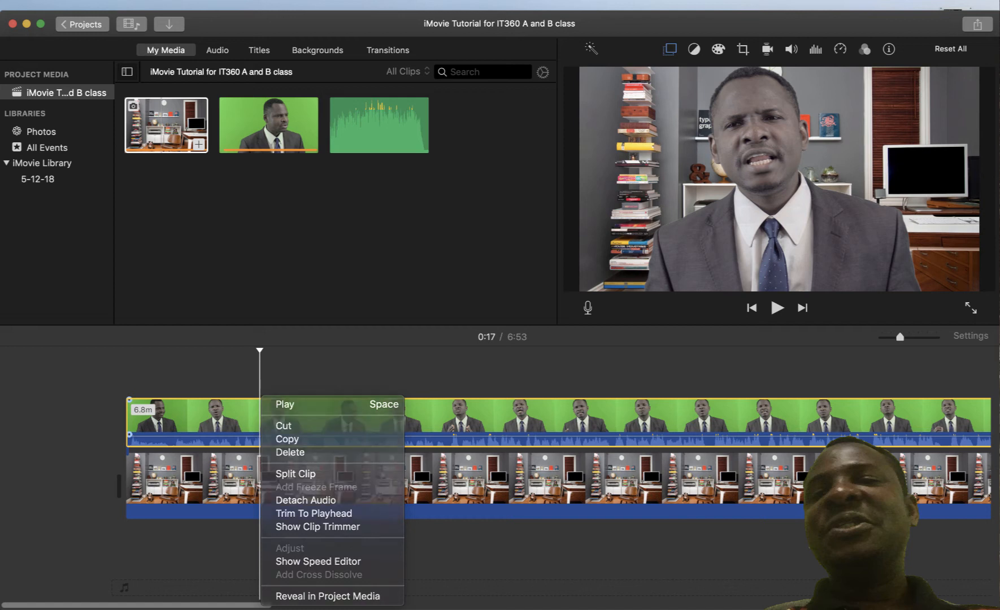
{"action": "left_click", "coordinate": [290, 483]}
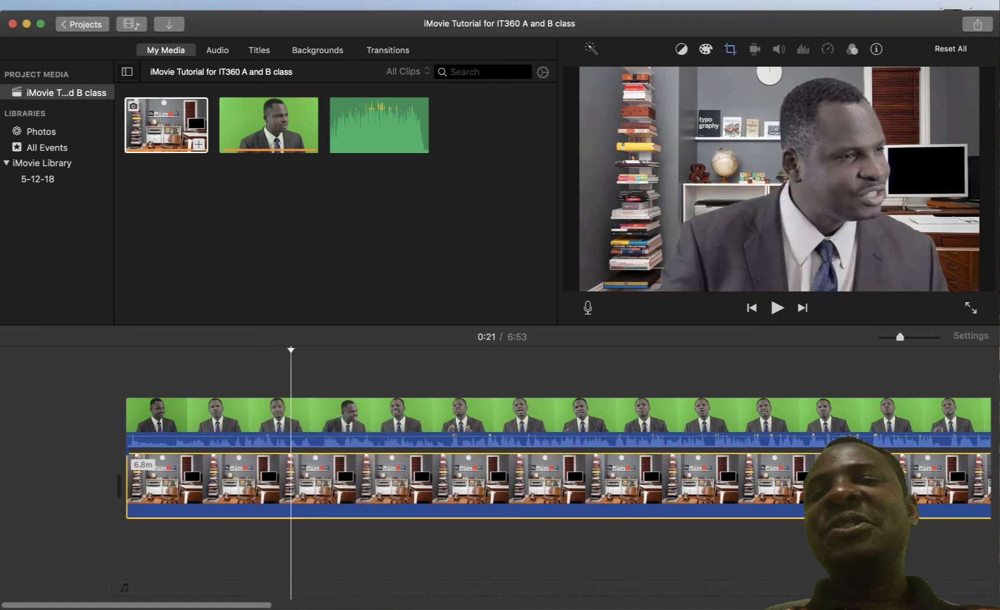
{"action": "left_click_drag", "start_coordinate": [305, 559], "coordinate": [324, 377]}
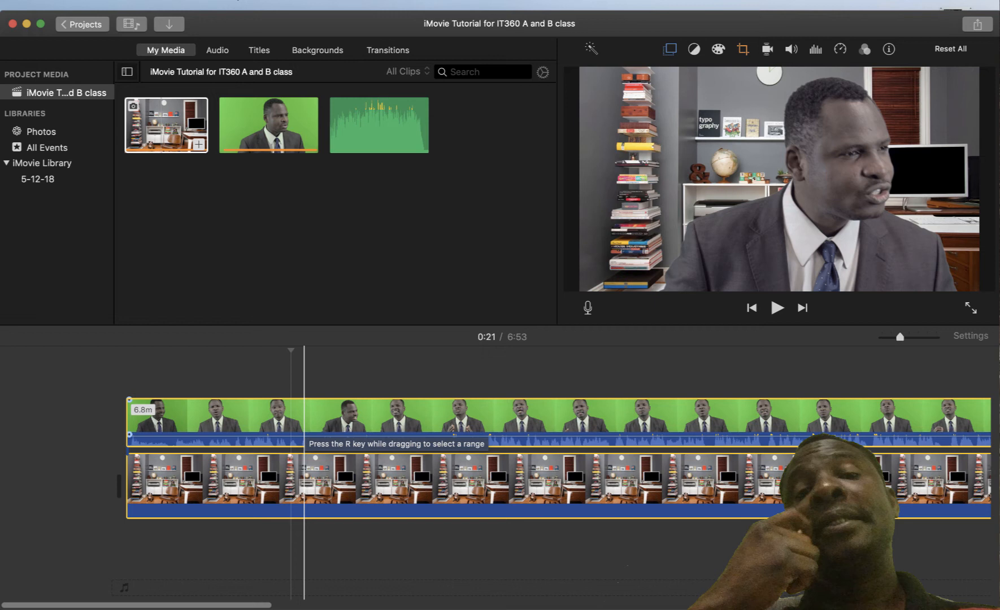
{"action": "left_click", "coordinate": [125, 421]}
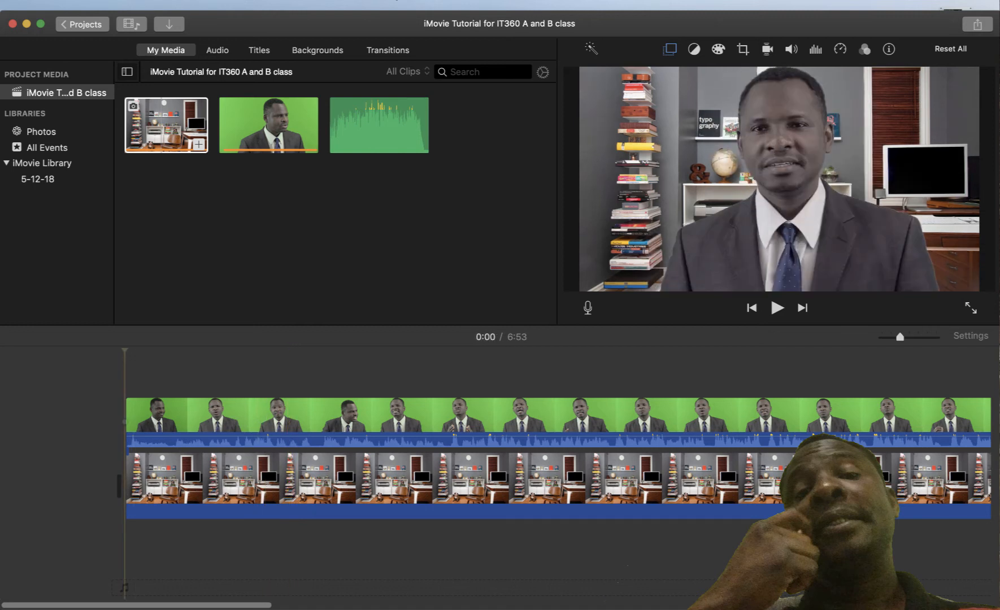
{"action": "key", "text": "space"}
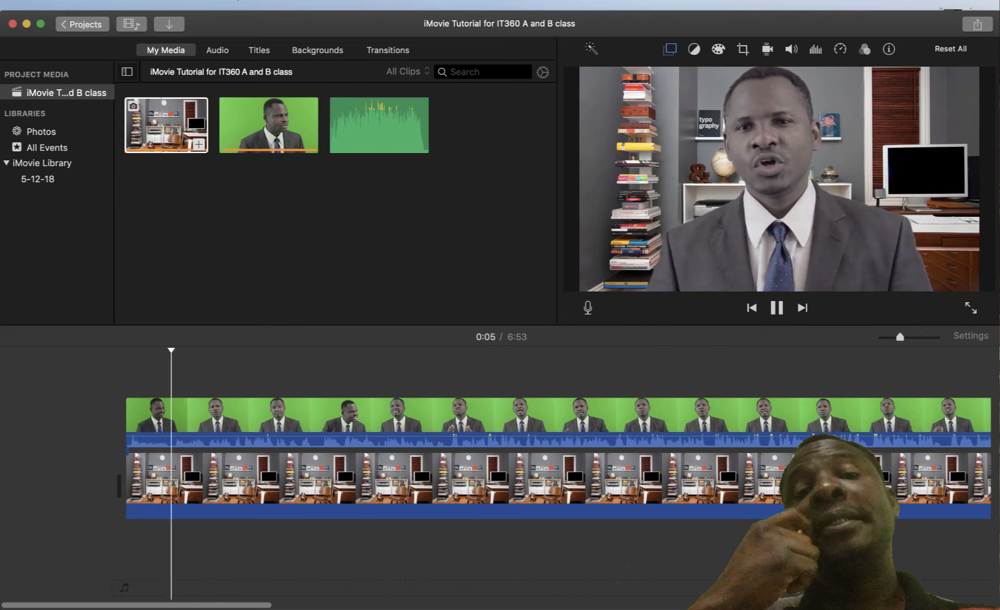
{"action": "key", "text": "space"}
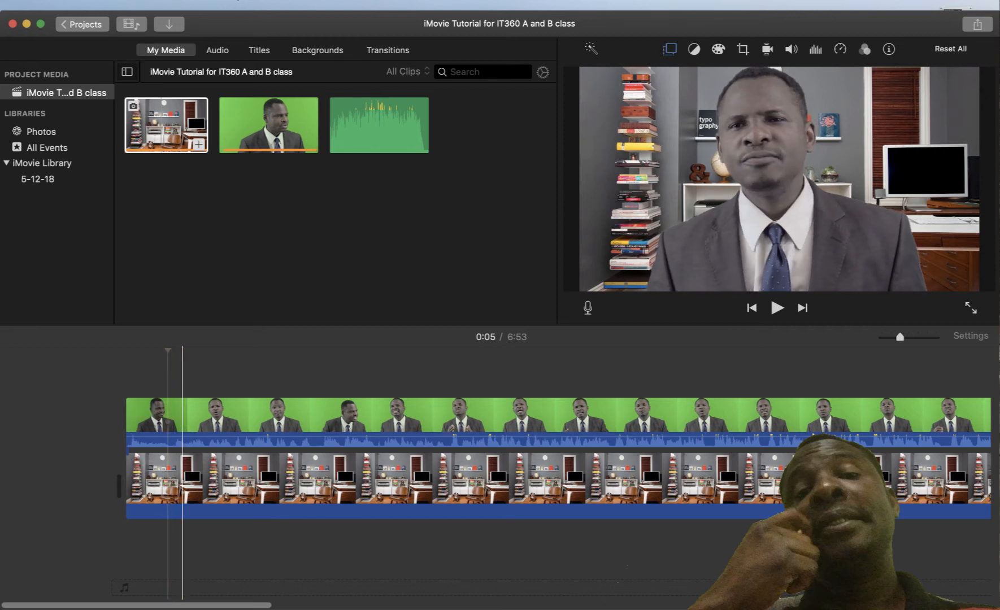
{"action": "left_click_drag", "start_coordinate": [182, 365], "coordinate": [206, 576]}
Split the selected presenter and background clips at the 0:05 playhead with Split Clip
{"action": "right_click", "coordinate": [172, 399]}
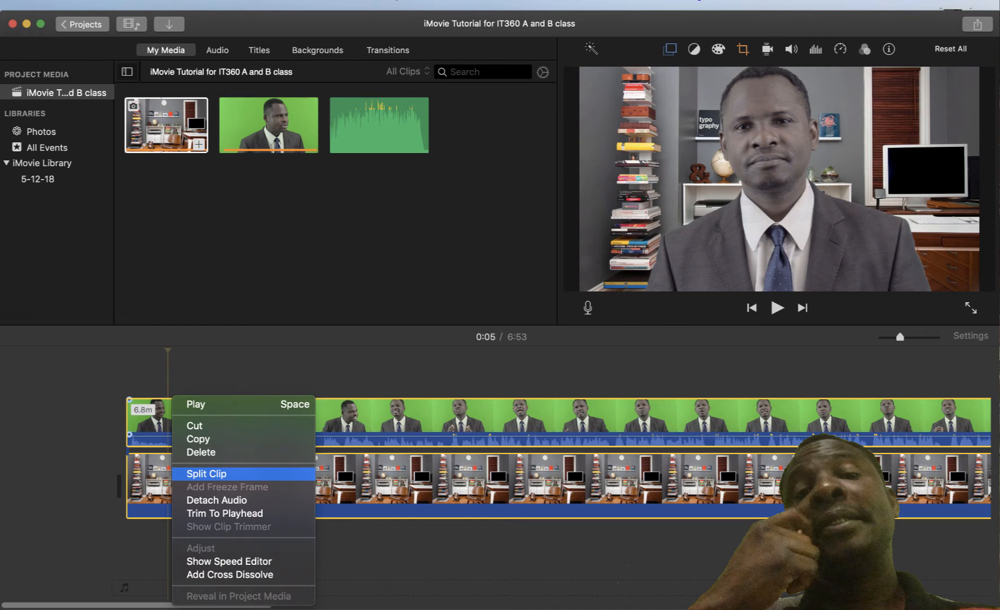
{"action": "left_click", "coordinate": [206, 473]}
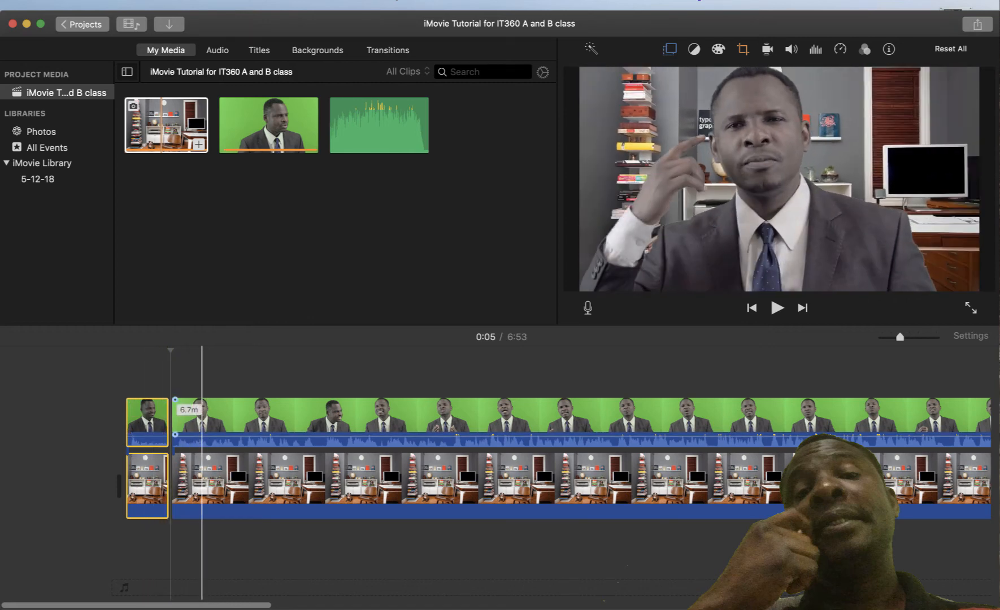
Drag the main presenter clip later to leave a gap after the opening pieces, trimming the background start
{"action": "left_click", "coordinate": [212, 367]}
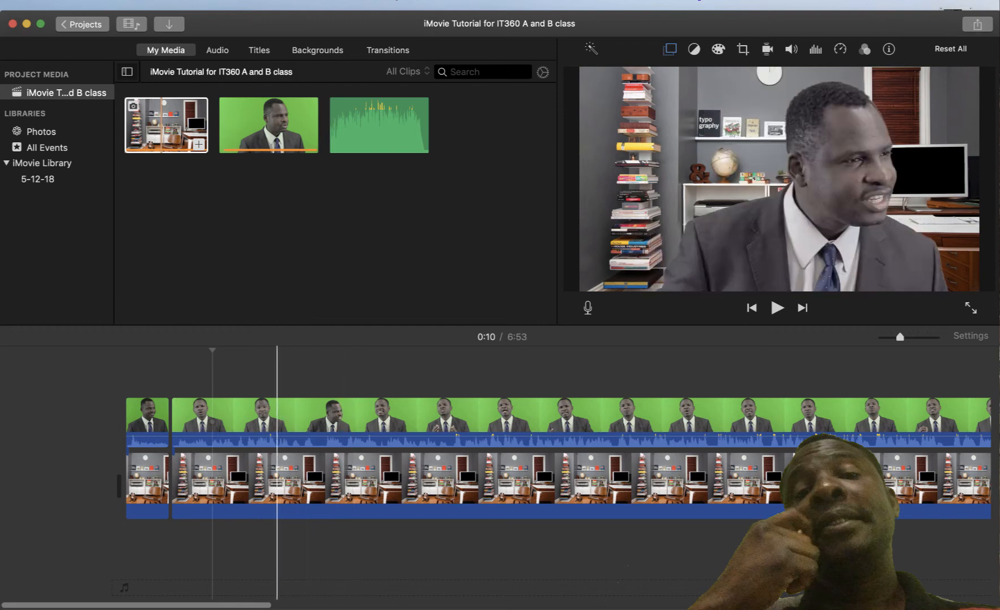
{"action": "left_click_drag", "start_coordinate": [275, 363], "coordinate": [480, 478]}
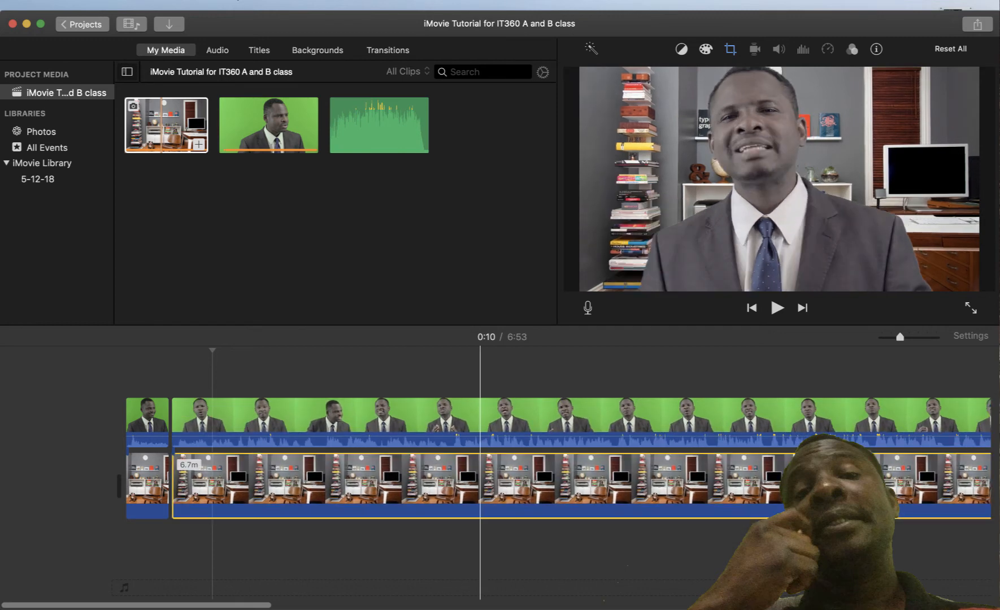
{"action": "left_click", "coordinate": [418, 420]}
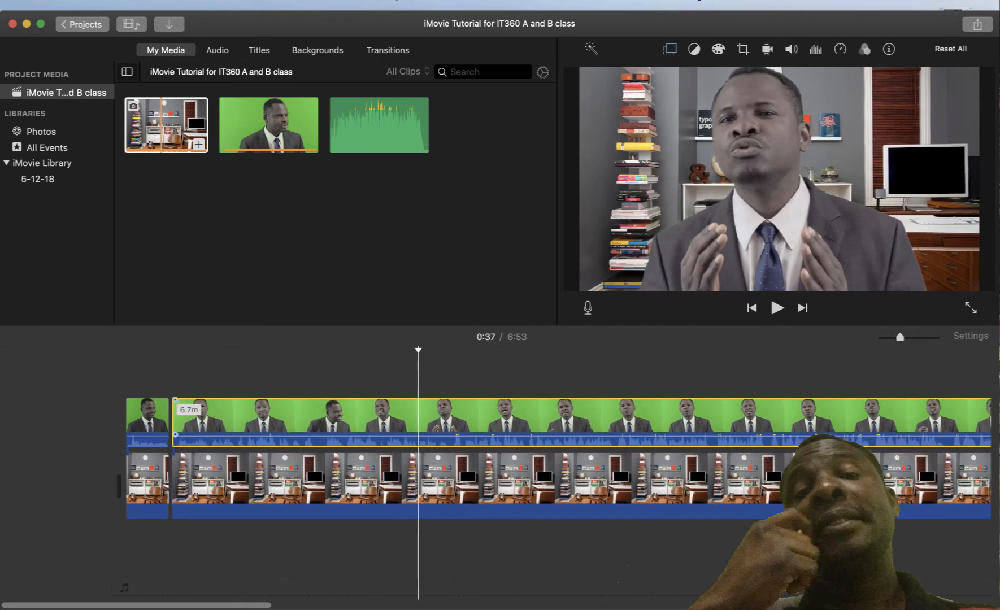
{"action": "left_click_drag", "start_coordinate": [417, 420], "coordinate": [493, 421]}
{"action": "left_click", "coordinate": [418, 373]}
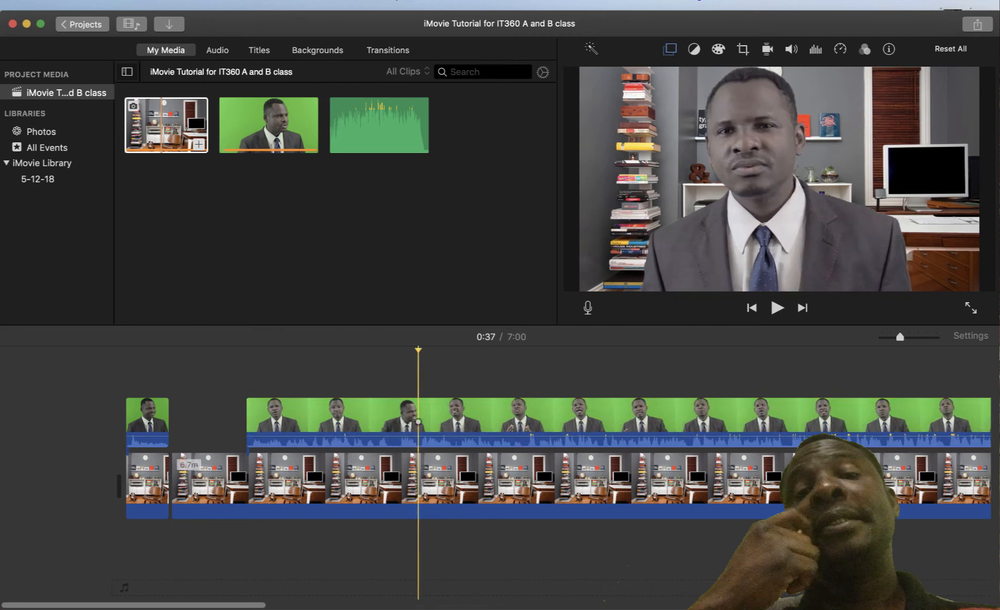
{"action": "left_click_drag", "start_coordinate": [418, 478], "coordinate": [427, 479]}
{"action": "left_click_drag", "start_coordinate": [495, 478], "coordinate": [498, 478]}
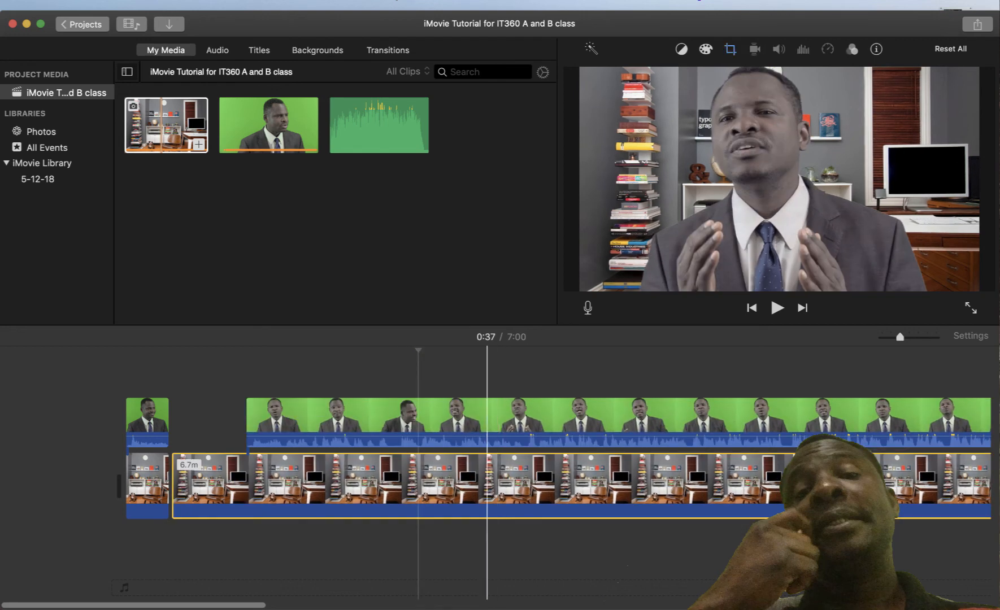
{"action": "mouse_move", "coordinate": [175, 480]}
{"action": "left_mouse_down"}
{"action": "mouse_move", "coordinate": [246, 480]}
{"action": "mouse_move", "coordinate": [129, 480]}
{"action": "mouse_move", "coordinate": [176, 480]}
{"action": "left_mouse_up"}
{"action": "left_click", "coordinate": [179, 484]}
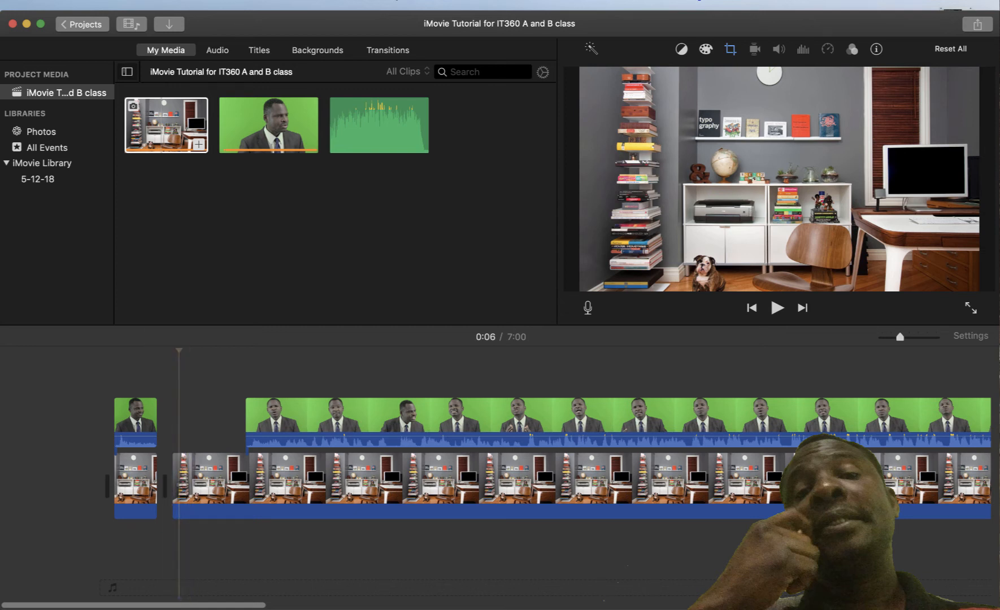
{"action": "left_click", "coordinate": [112, 422]}
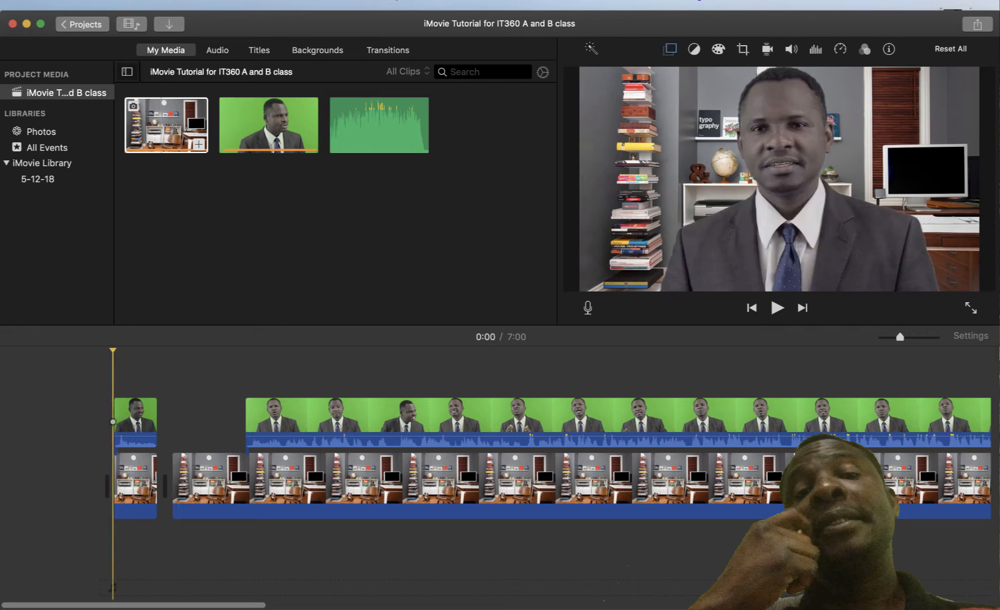
{"action": "key", "text": "super+4"}
{"action": "scroll", "coordinate": [279, 204], "scroll_direction": "down", "scroll_amount": 5}
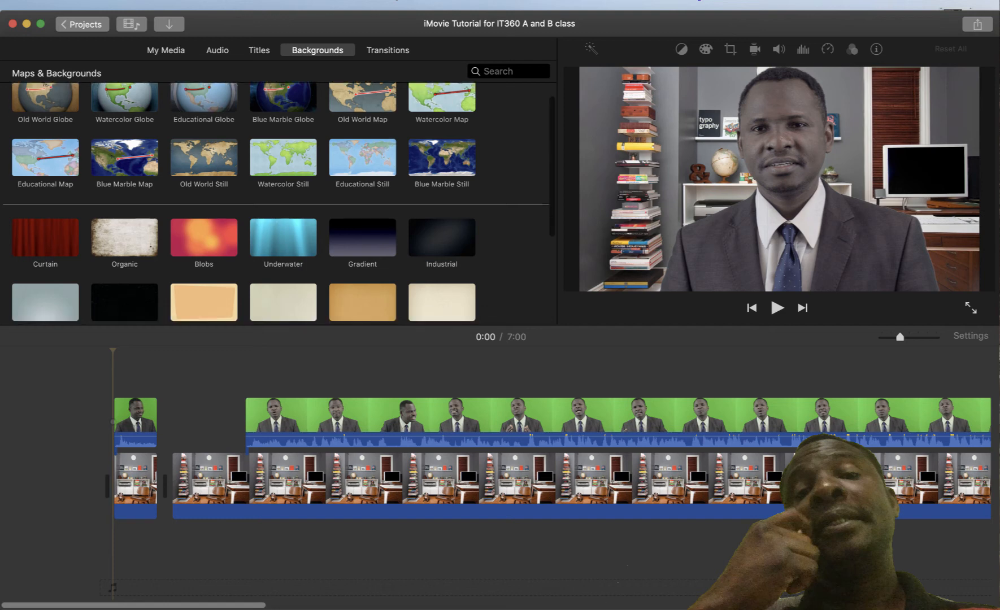
{"action": "scroll", "coordinate": [279, 203], "scroll_direction": "up", "scroll_amount": 5}
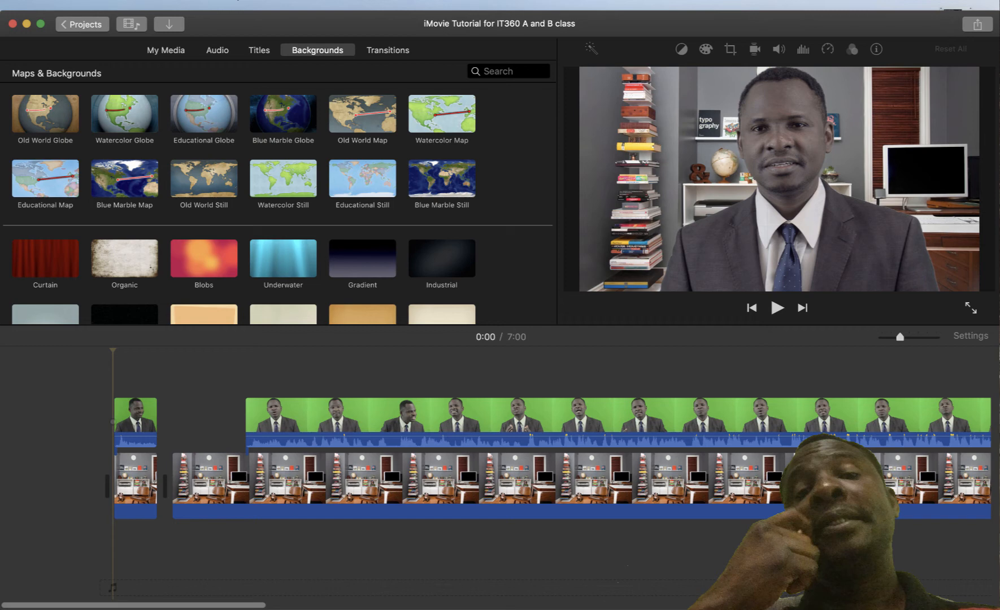
{"action": "scroll", "coordinate": [278, 203], "scroll_direction": "down", "scroll_amount": 1}
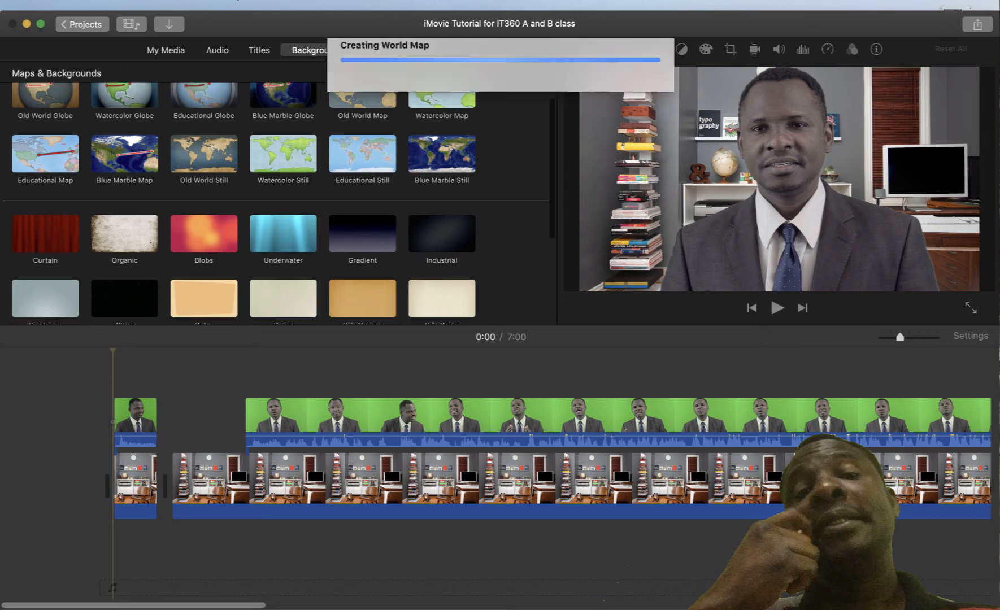
{"action": "scroll", "coordinate": [278, 203], "scroll_direction": "down", "scroll_amount": 5}
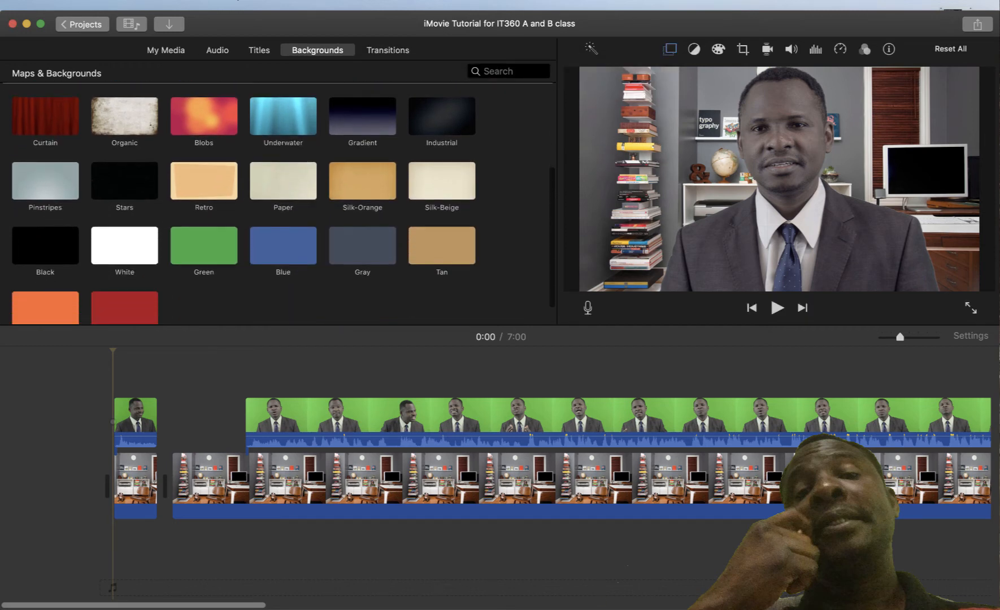
{"action": "scroll", "coordinate": [277, 203], "scroll_direction": "up", "scroll_amount": 5}
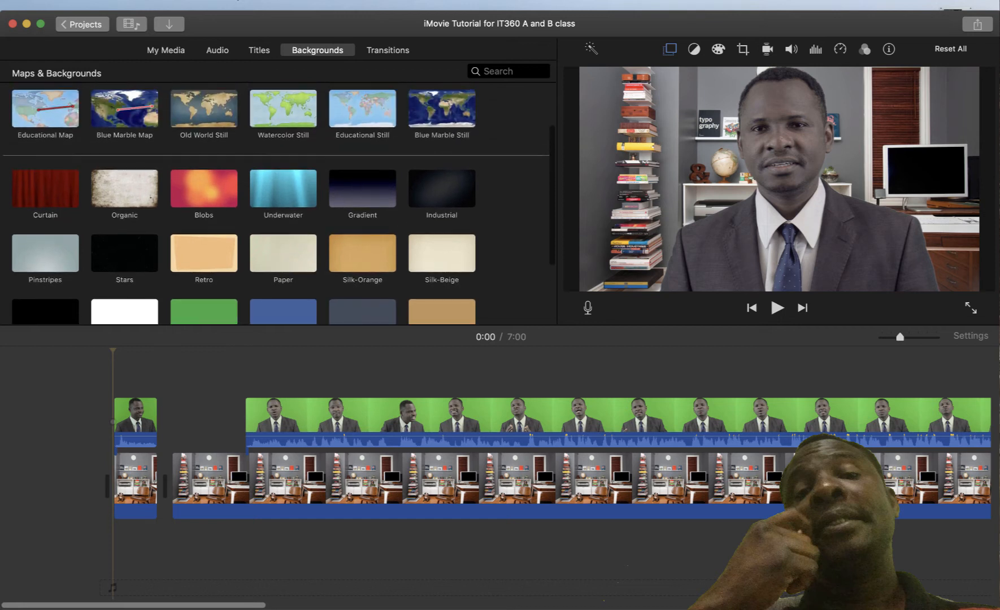
{"action": "scroll", "coordinate": [277, 203], "scroll_direction": "up", "scroll_amount": 1}
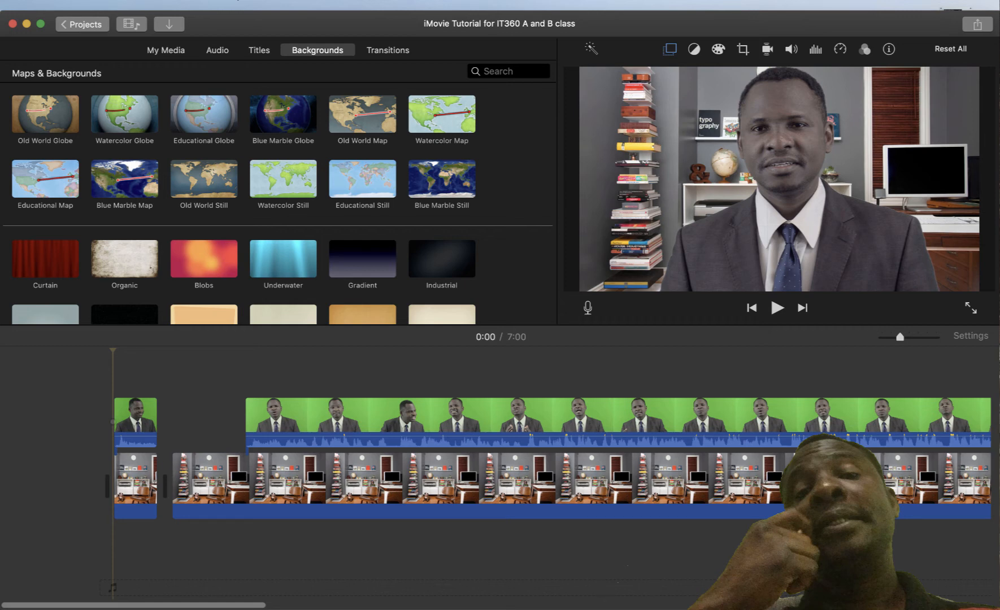
{"action": "scroll", "coordinate": [277, 202], "scroll_direction": "down", "scroll_amount": 6}
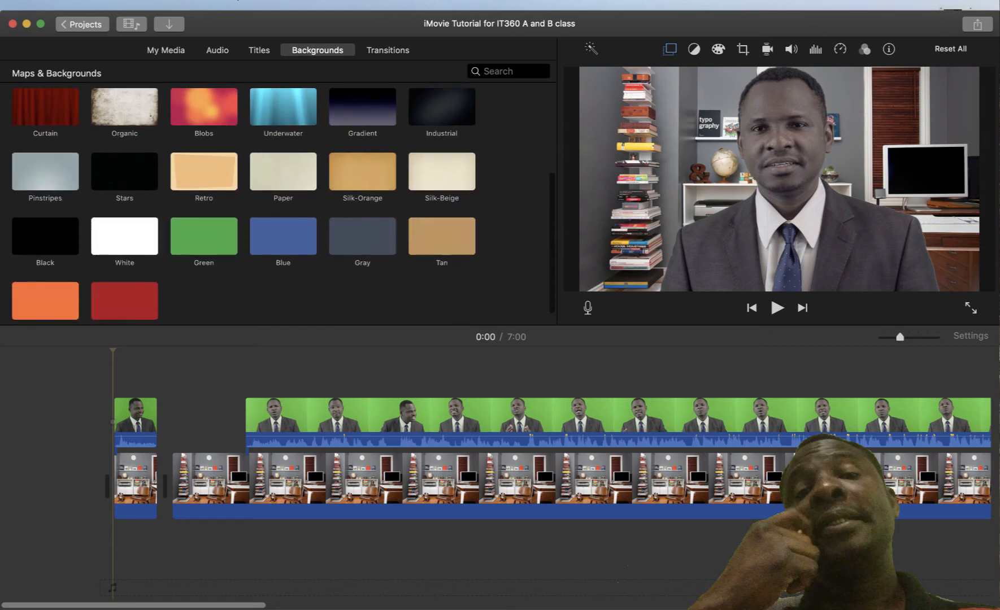
{"action": "scroll", "coordinate": [277, 203], "scroll_direction": "up", "scroll_amount": 4}
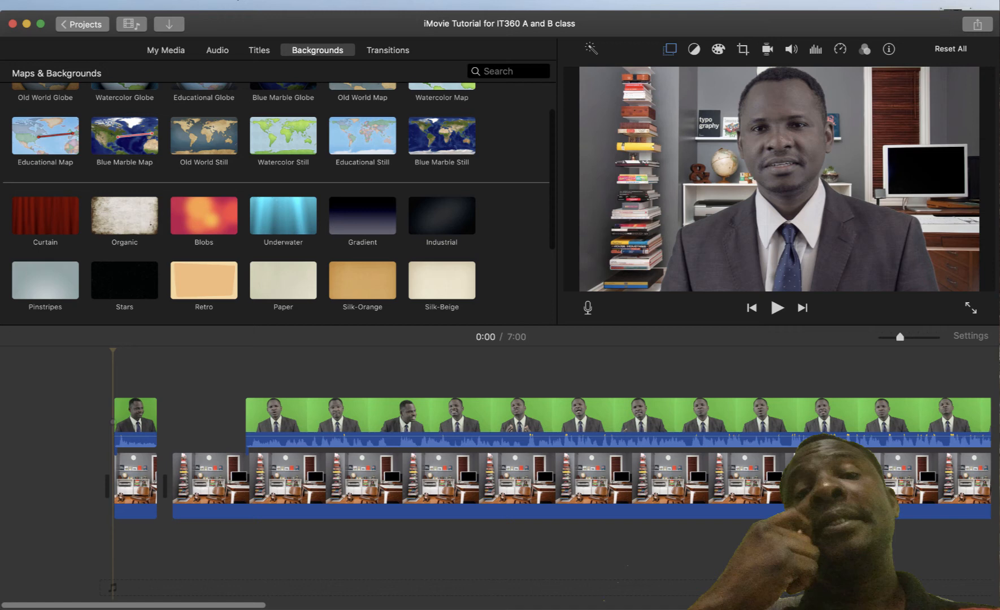
{"action": "scroll", "coordinate": [277, 203], "scroll_direction": "up", "scroll_amount": 2}
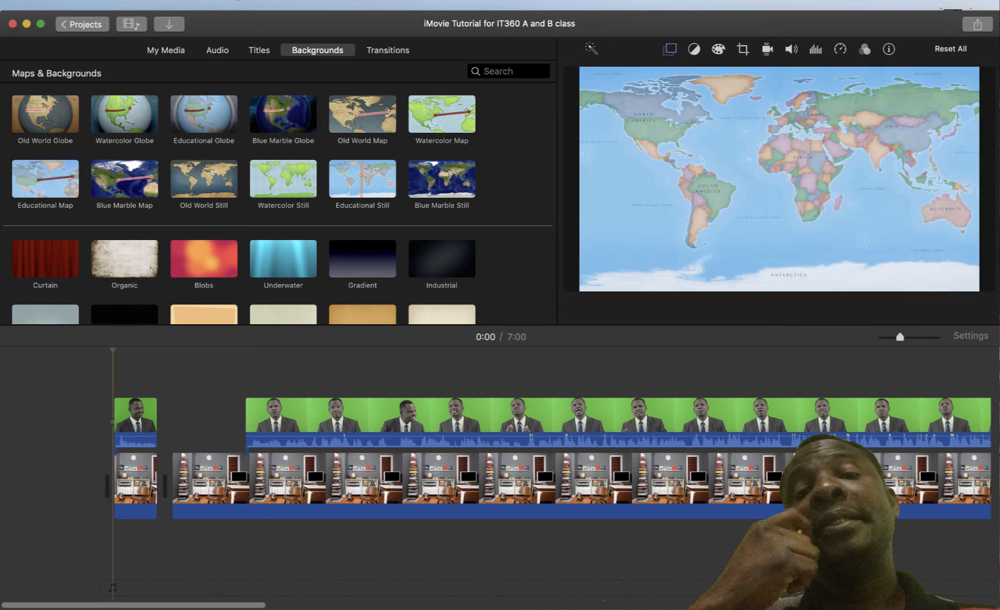
Drop the Educational map at the project start and shift the short presenter clip after it
{"action": "left_click", "coordinate": [362, 178]}
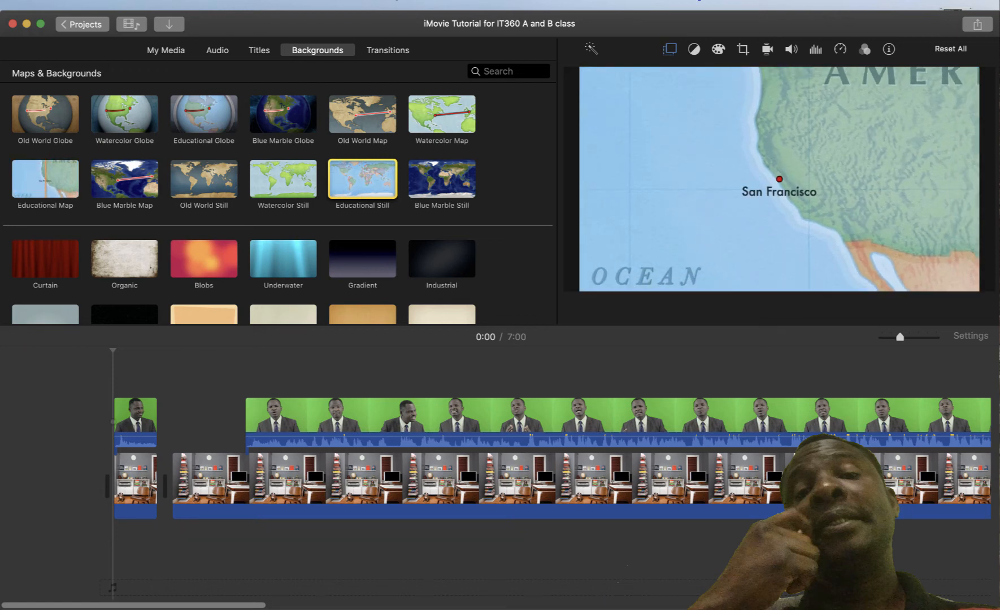
{"action": "left_click_drag", "start_coordinate": [45, 179], "coordinate": [97, 338]}
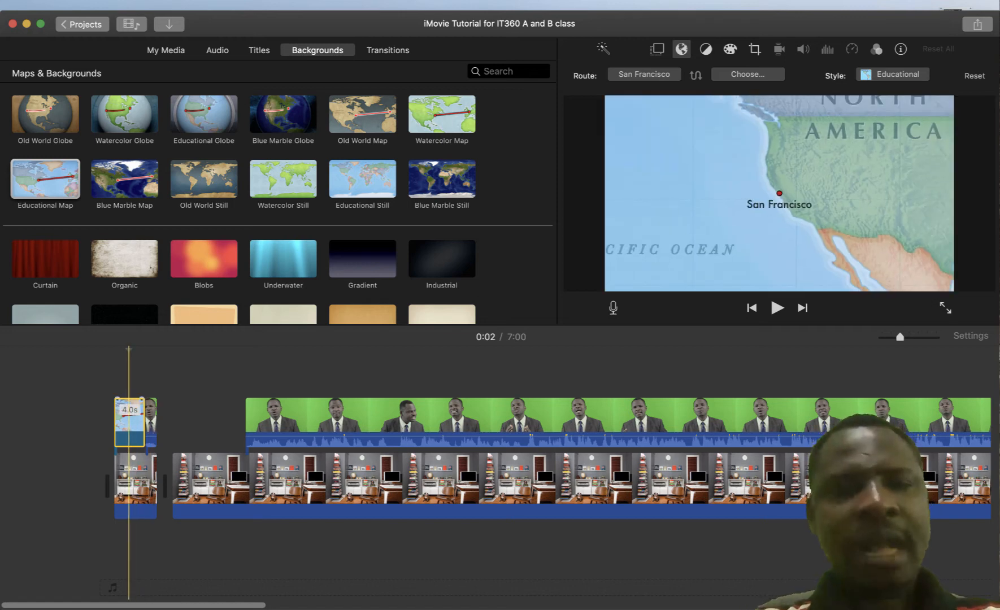
{"action": "left_click", "coordinate": [151, 421]}
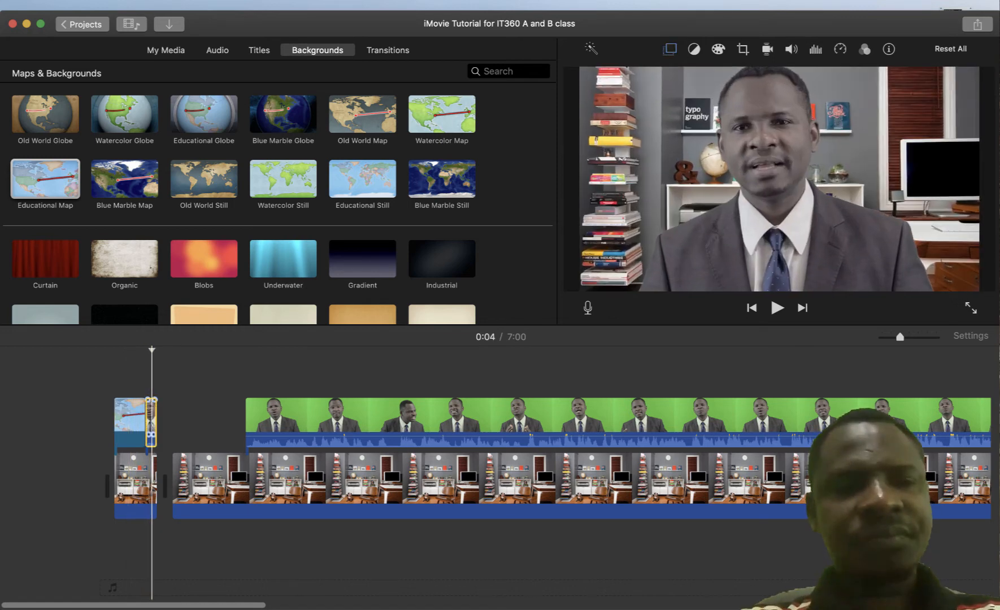
{"action": "left_click_drag", "start_coordinate": [150, 421], "coordinate": [177, 421]}
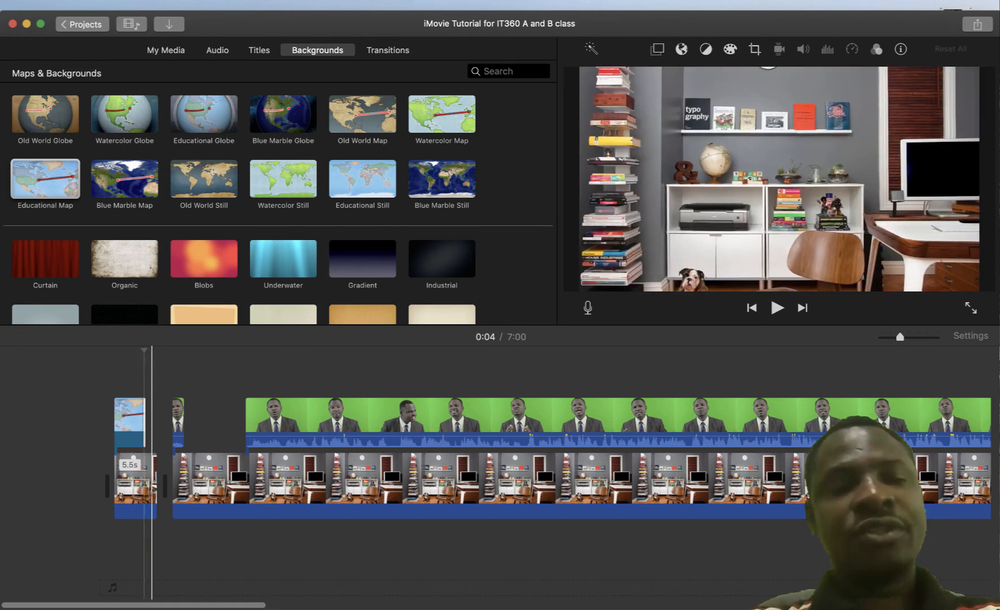
Shorten the small office clip under the map by trimming its right edge
{"action": "left_click", "coordinate": [151, 484]}
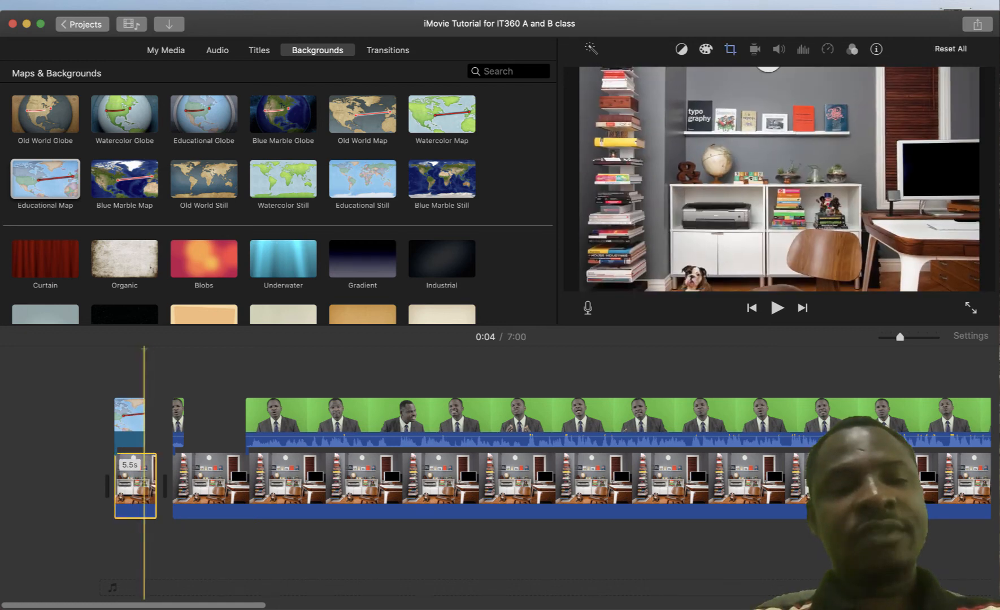
{"action": "left_click", "coordinate": [151, 422]}
{"action": "left_click", "coordinate": [171, 421]}
{"action": "left_click", "coordinate": [144, 483]}
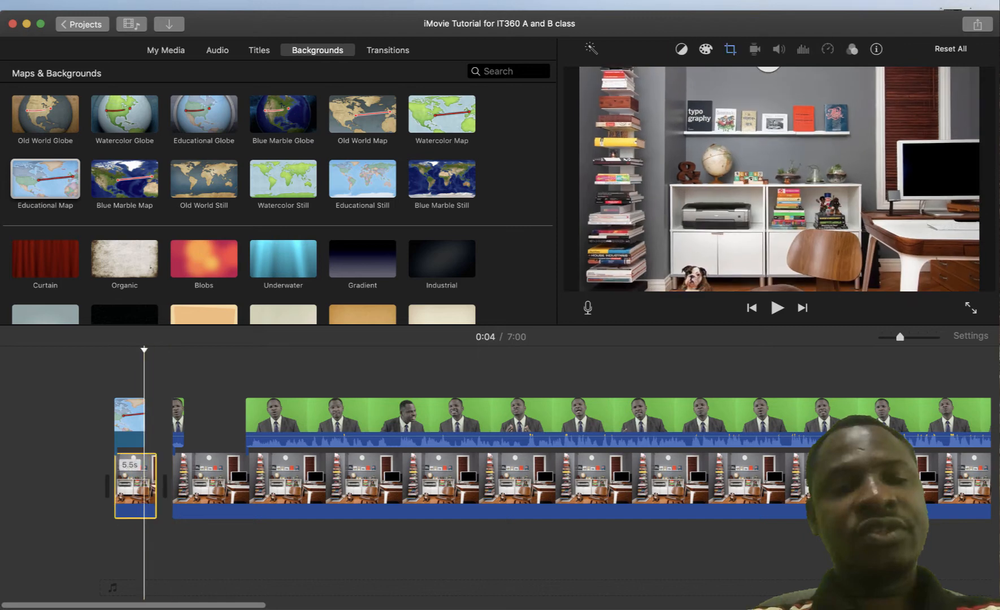
{"action": "left_click_drag", "start_coordinate": [156, 483], "coordinate": [146, 483]}
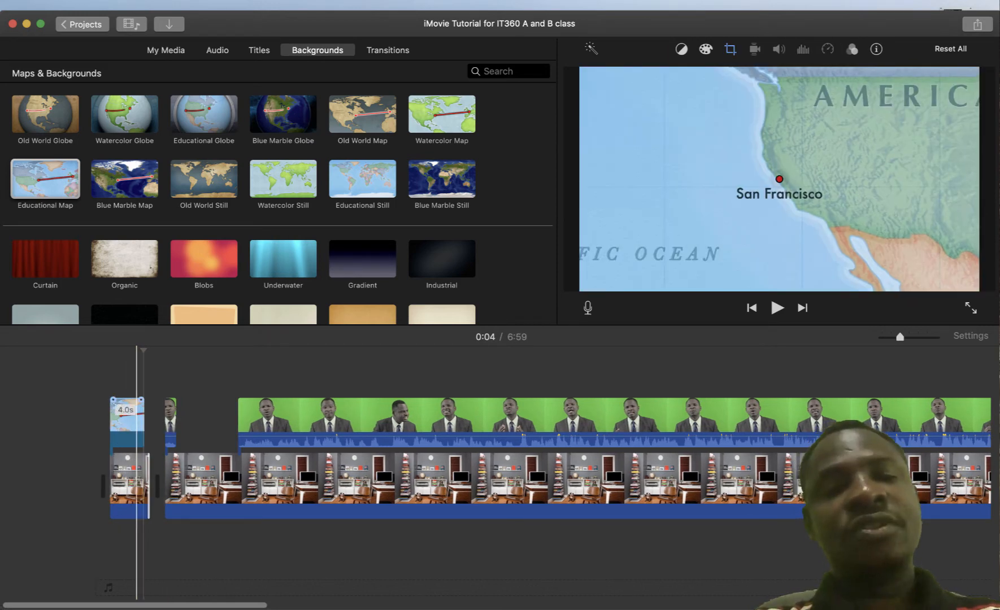
Lengthen the map clip to 4.5 seconds and show the Titles browser
{"action": "left_click", "coordinate": [136, 421]}
{"action": "left_click_drag", "start_coordinate": [144, 421], "coordinate": [148, 421]}
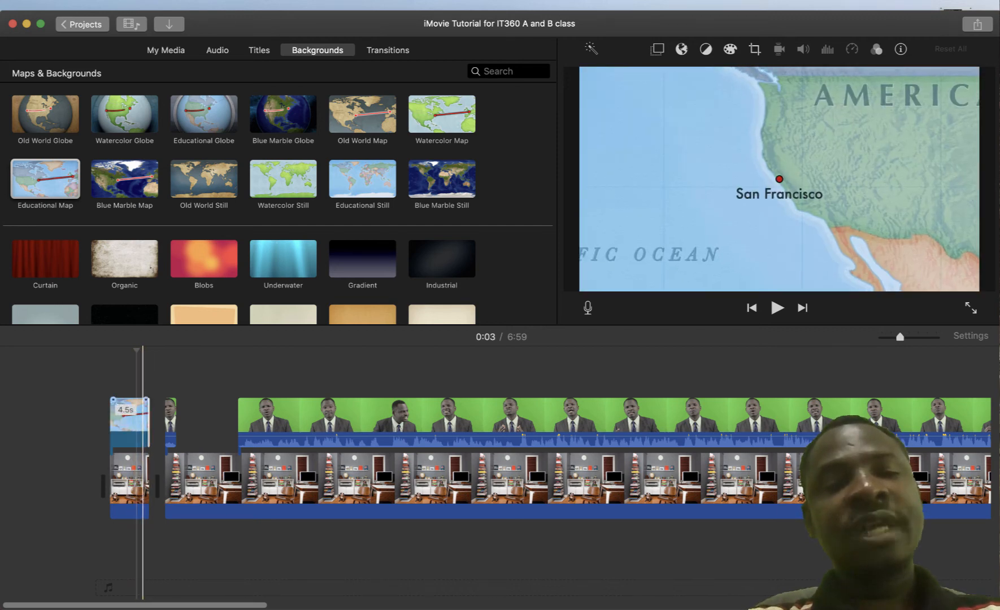
{"action": "left_click", "coordinate": [169, 418]}
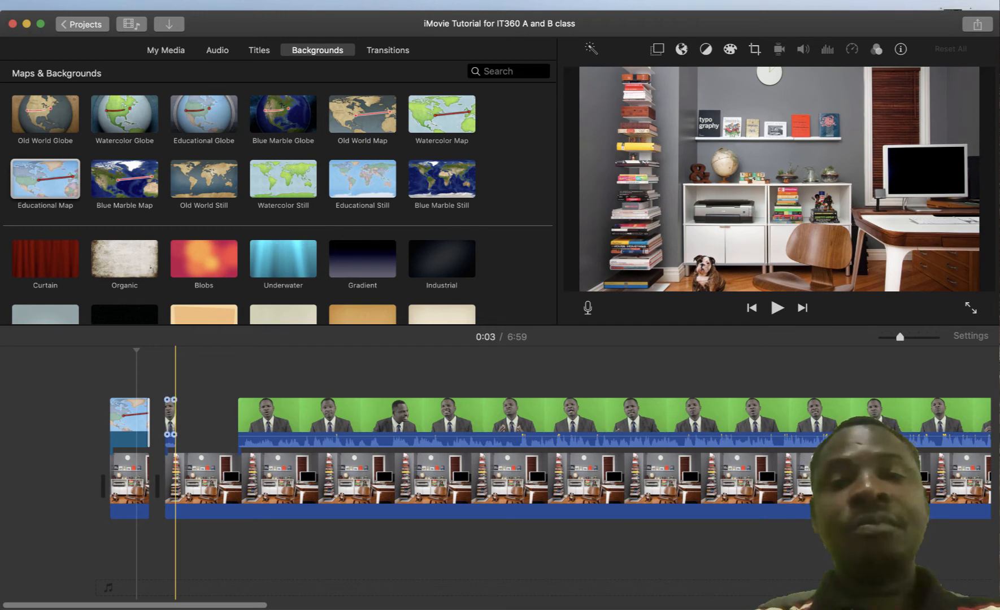
{"action": "left_click", "coordinate": [170, 415]}
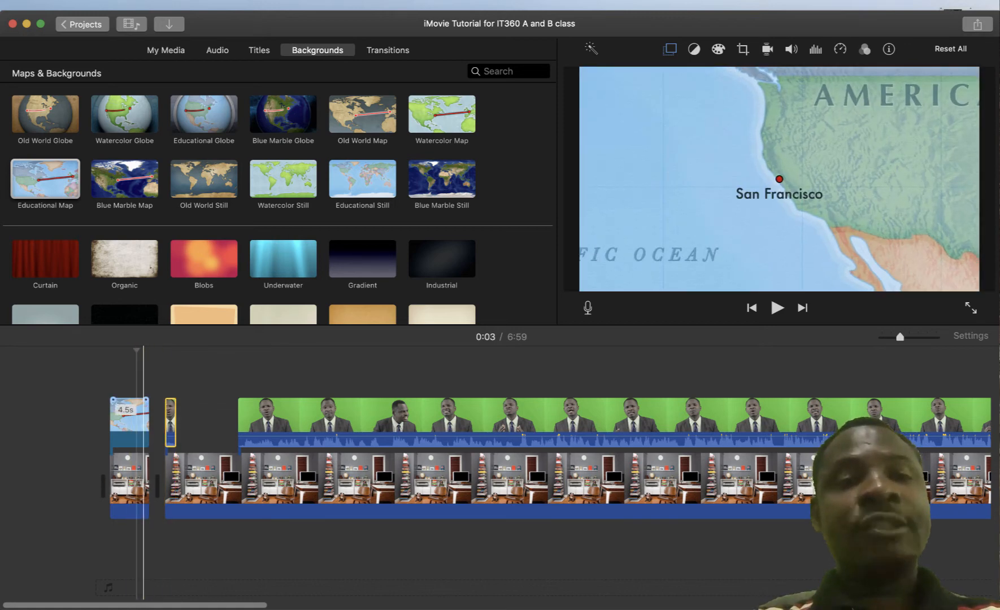
{"action": "left_click", "coordinate": [133, 420]}
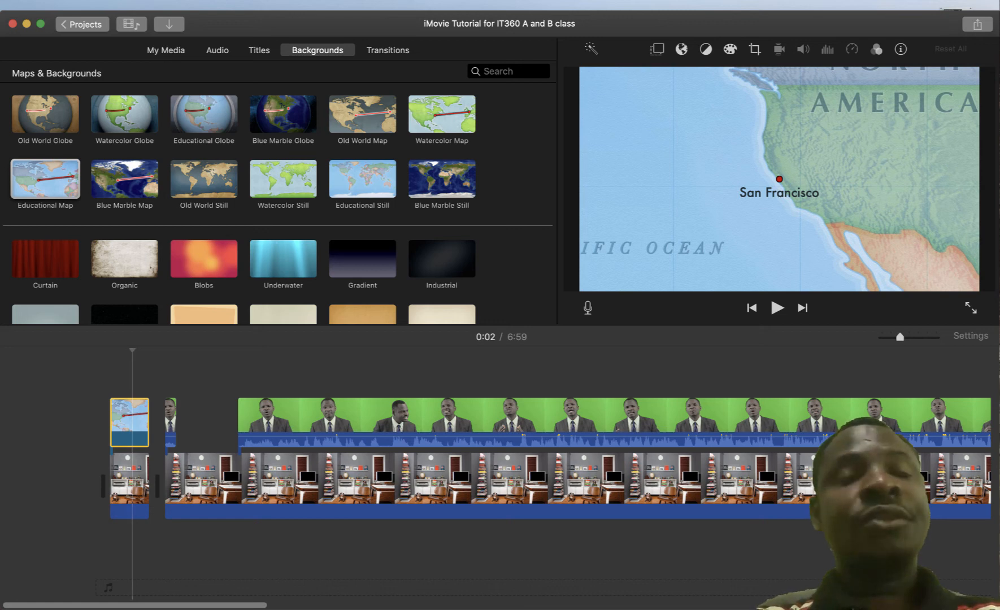
{"action": "left_click", "coordinate": [258, 49]}
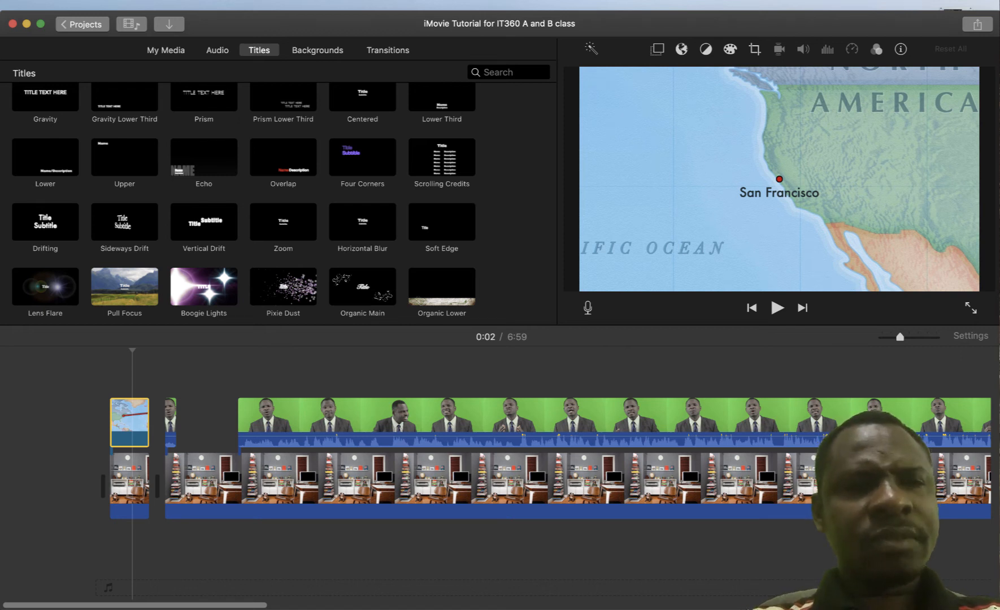
Add a Pixie Dust title over the map and type 'Smartly Uisng Your Smartphones'
{"action": "scroll", "coordinate": [350, 169], "scroll_direction": "down", "scroll_amount": 3}
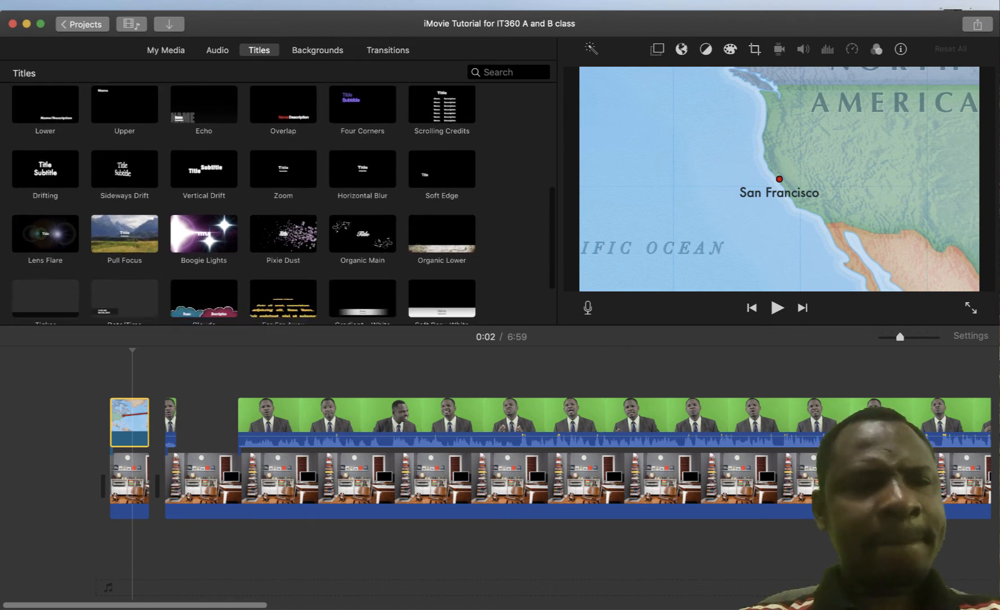
{"action": "scroll", "coordinate": [282, 203], "scroll_direction": "down", "scroll_amount": 2}
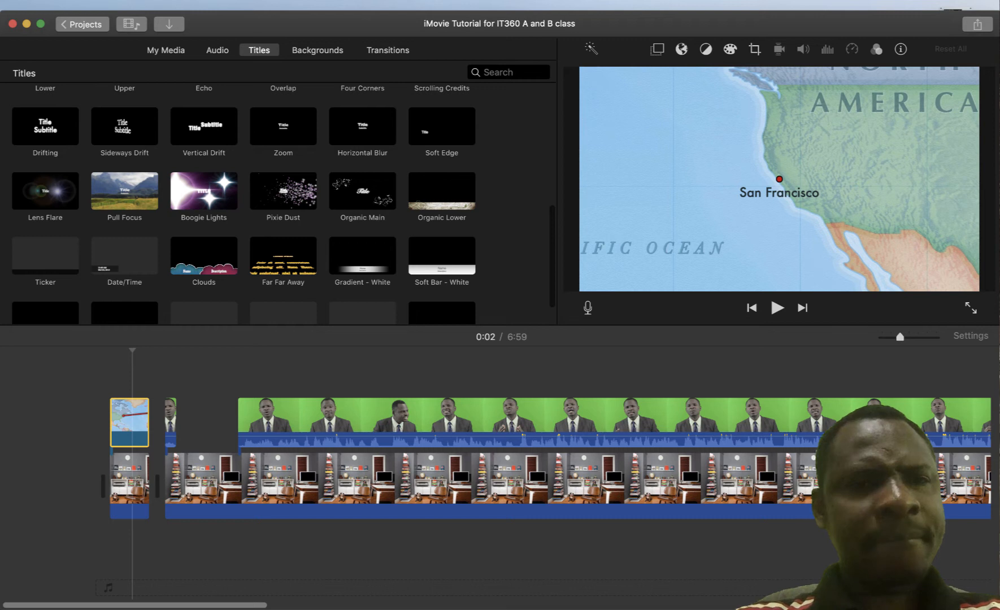
{"action": "left_click", "coordinate": [124, 191]}
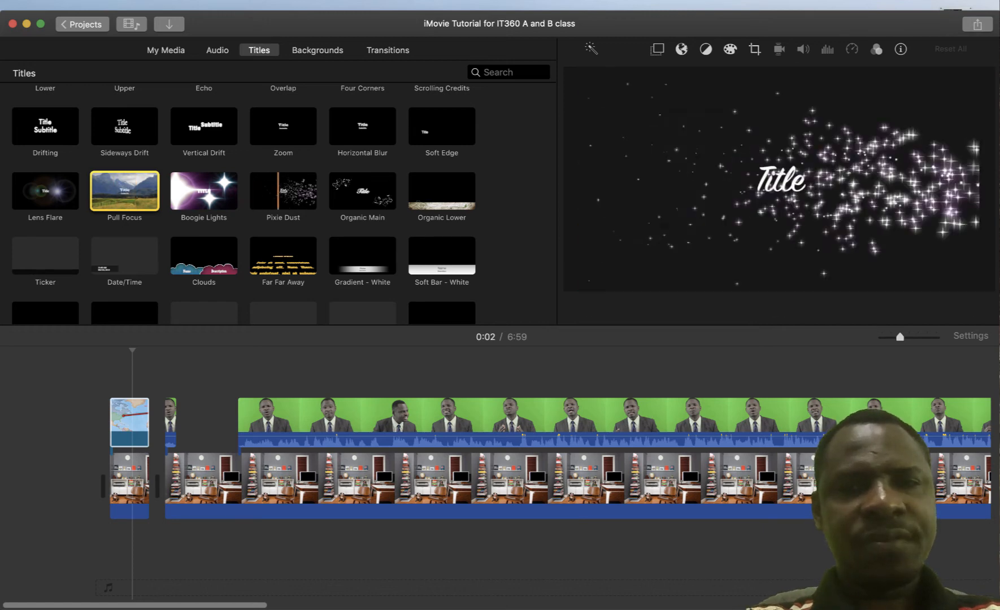
{"action": "left_click_drag", "start_coordinate": [283, 192], "coordinate": [127, 386]}
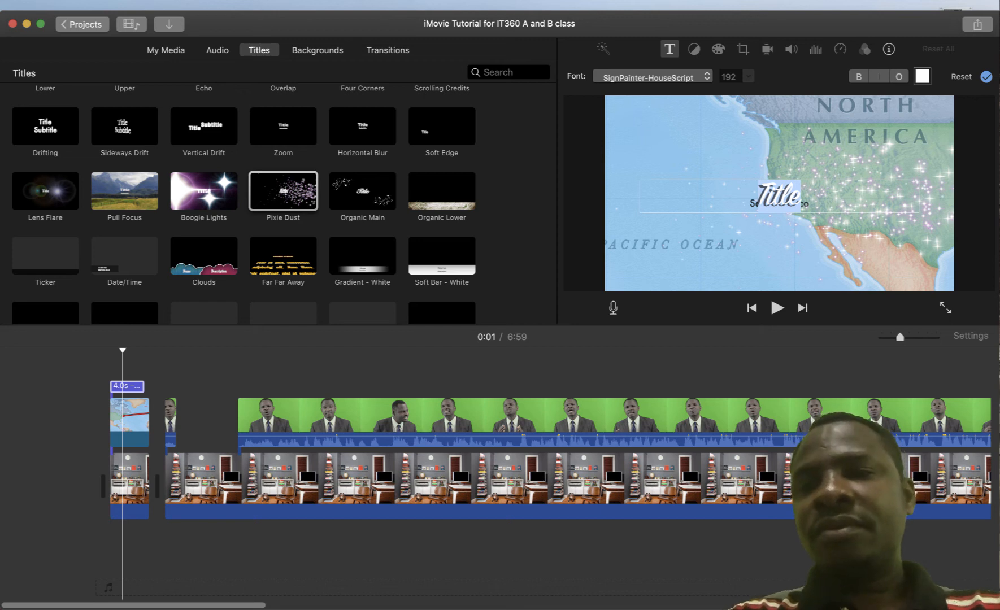
{"action": "type", "text": "Sm"}
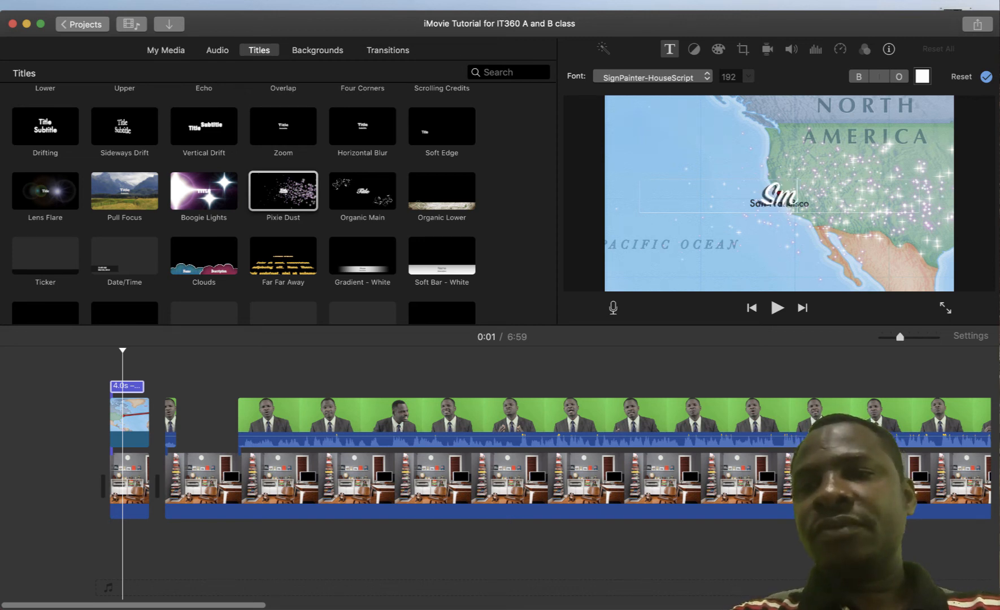
{"action": "type", "text": "artly Uisng Your s"}
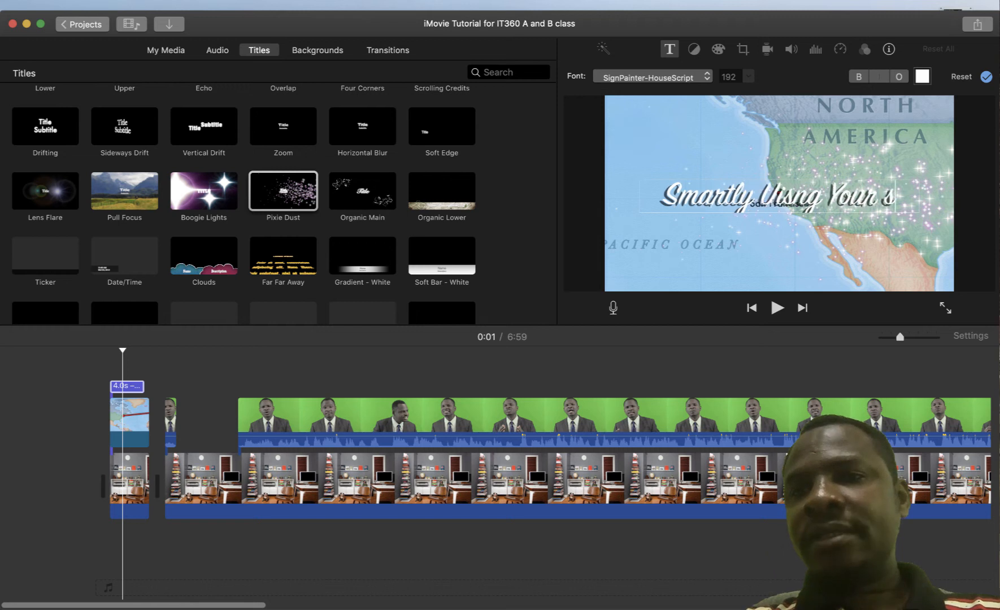
{"action": "key", "text": "BackSpace"}
{"action": "type", "text": "Sma"}
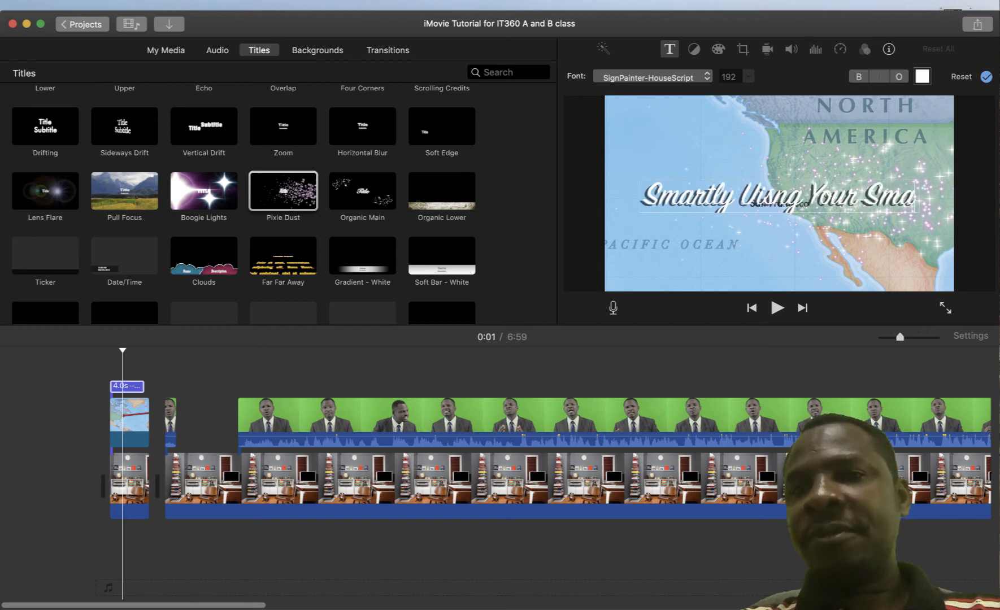
{"action": "type", "text": "rtphones"}
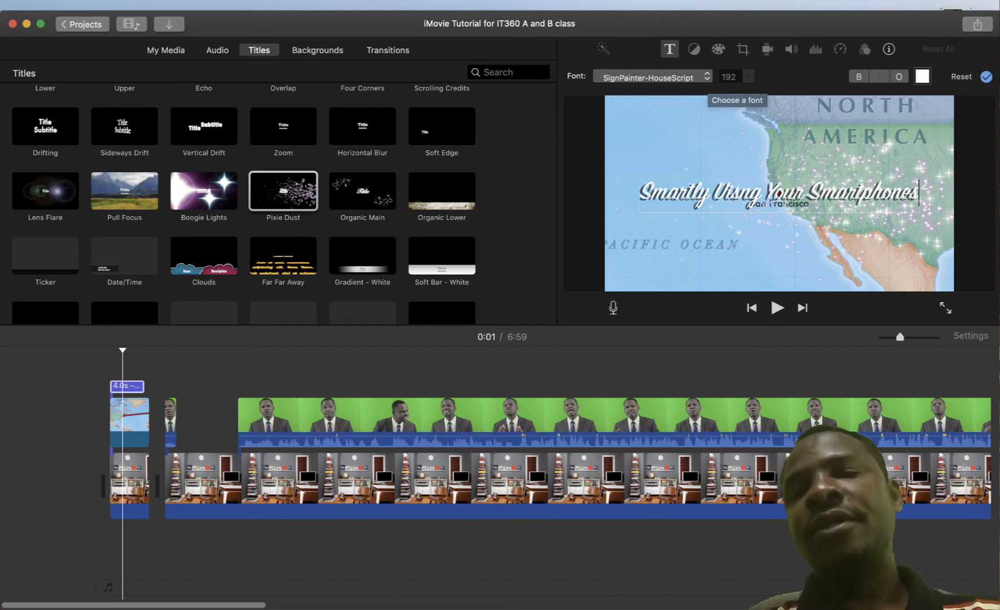
Keep the SignPainter-HouseScript font and bring up the colour picker for the title text
{"action": "left_click", "coordinate": [706, 78]}
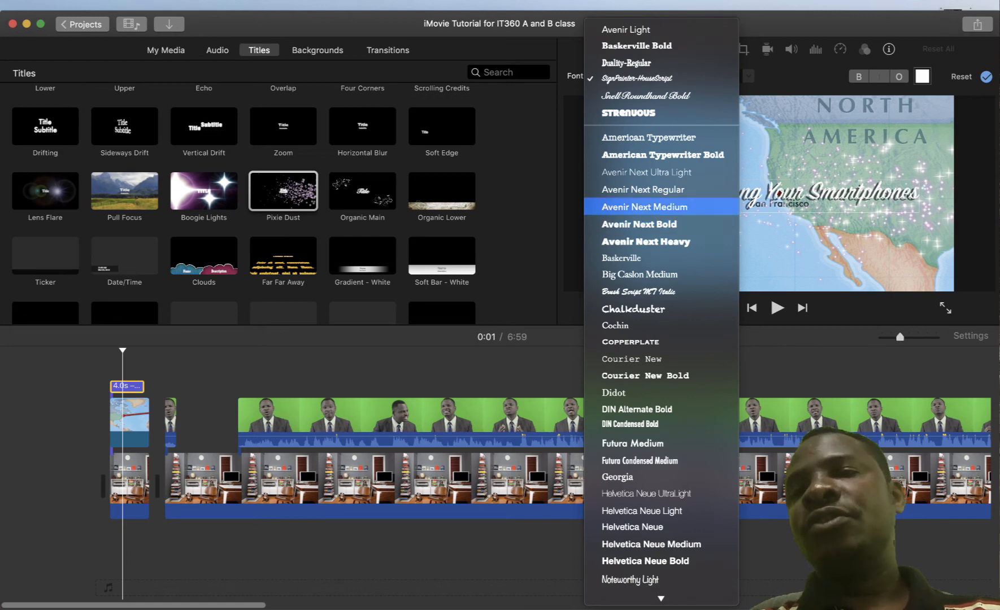
{"action": "key", "text": "Escape"}
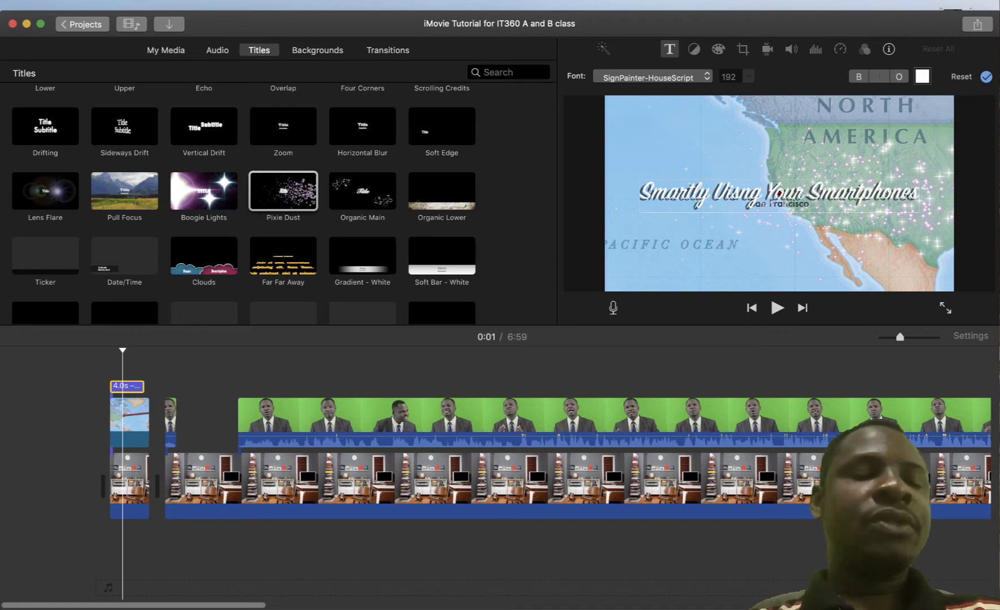
{"action": "left_click", "coordinate": [922, 76]}
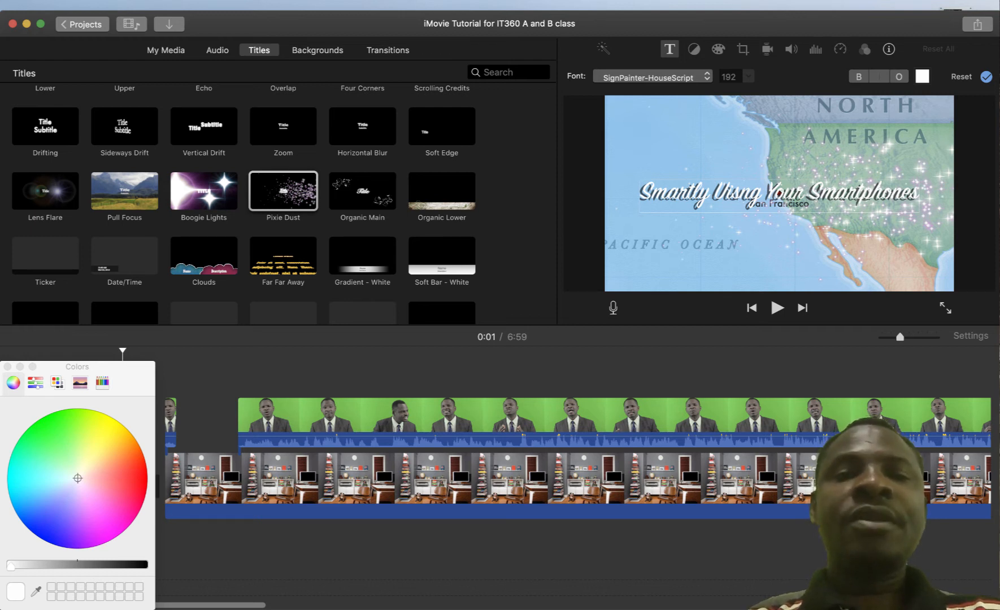
Try several colours for the title text, settling on yellow-green
{"action": "left_click", "coordinate": [56, 529]}
{"action": "left_click", "coordinate": [94, 518]}
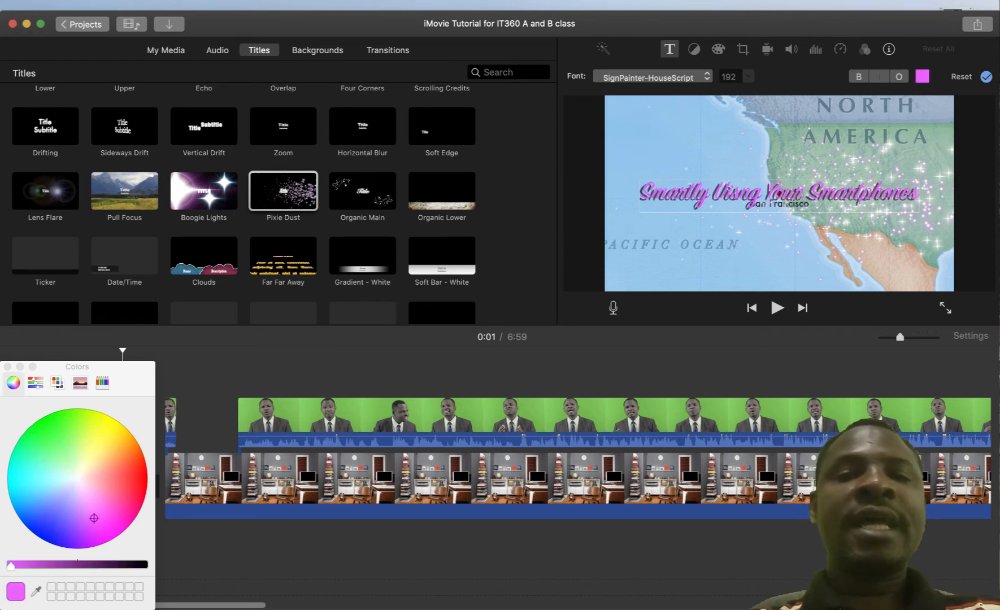
{"action": "mouse_move", "coordinate": [119, 490]}
{"action": "left_mouse_down"}
{"action": "mouse_move", "coordinate": [108, 436]}
{"action": "mouse_move", "coordinate": [89, 426]}
{"action": "mouse_move", "coordinate": [57, 423]}
{"action": "mouse_move", "coordinate": [41, 432]}
{"action": "mouse_move", "coordinate": [40, 477]}
{"action": "left_mouse_up"}
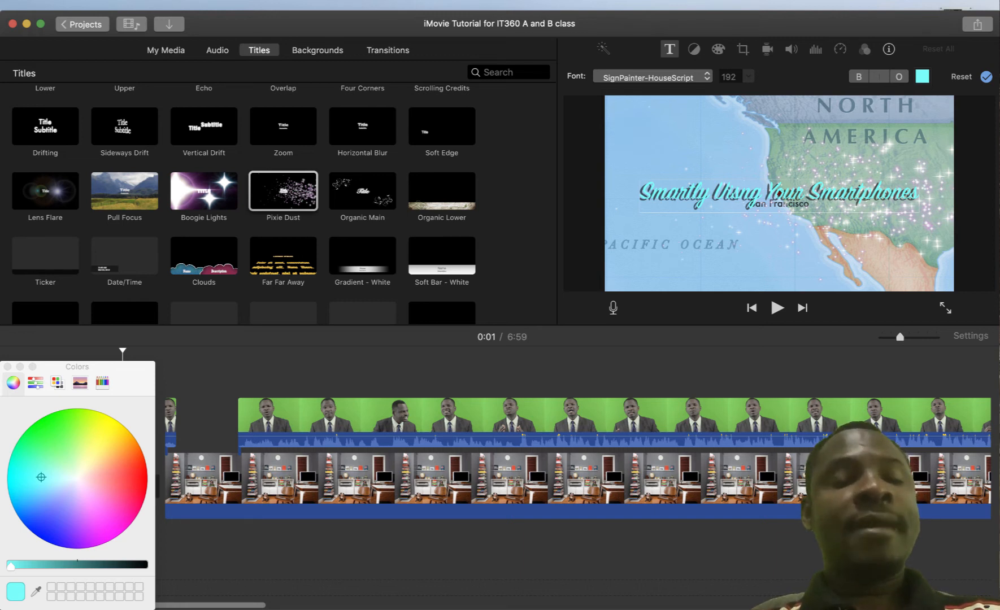
{"action": "left_click", "coordinate": [73, 454]}
{"action": "mouse_move", "coordinate": [73, 454]}
{"action": "left_mouse_down"}
{"action": "mouse_move", "coordinate": [96, 428]}
{"action": "mouse_move", "coordinate": [106, 463]}
{"action": "mouse_move", "coordinate": [73, 507]}
{"action": "left_mouse_up"}
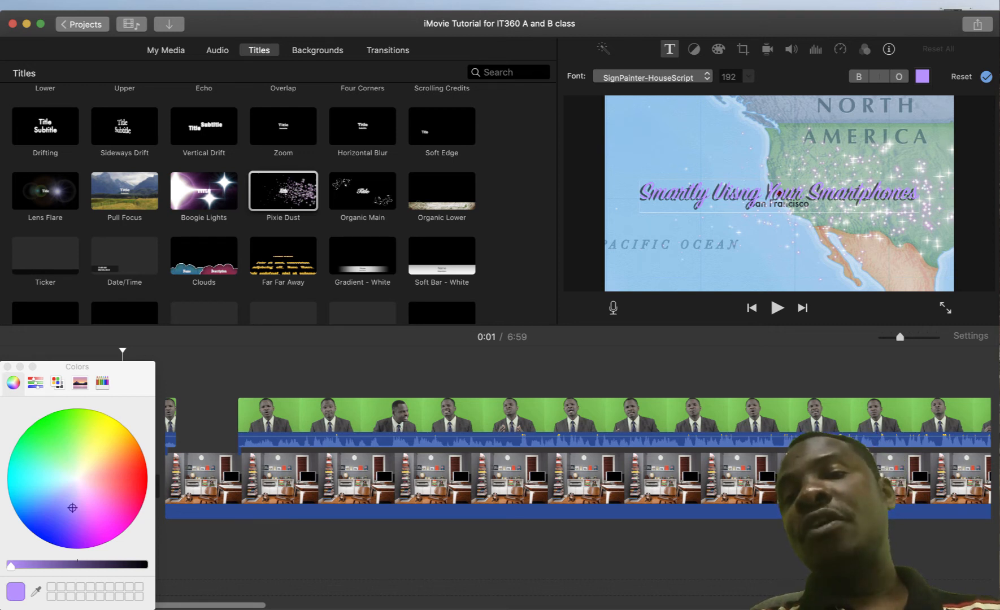
{"action": "left_click", "coordinate": [129, 434]}
{"action": "left_click", "coordinate": [107, 424]}
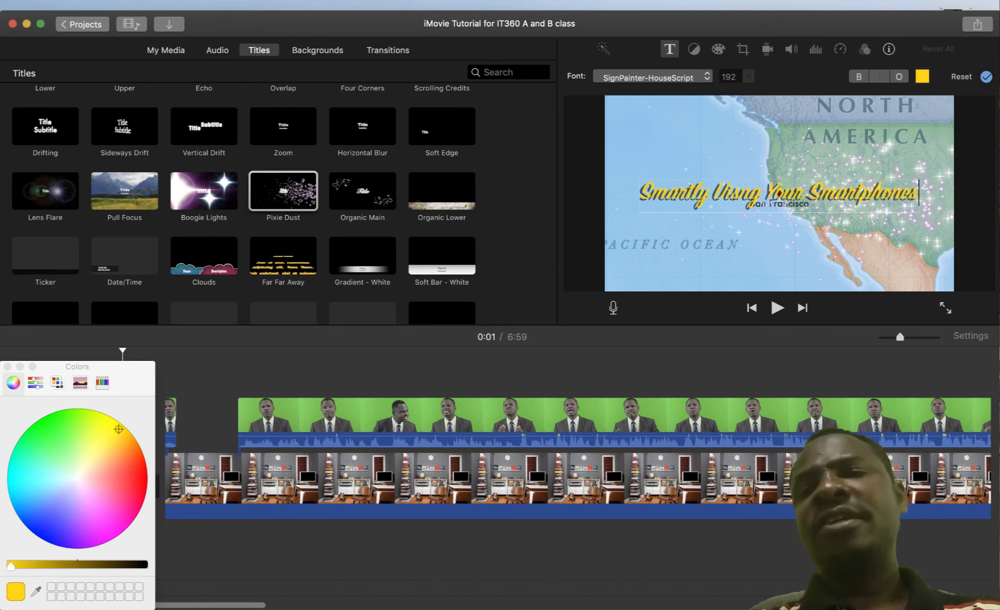
{"action": "left_click", "coordinate": [85, 426]}
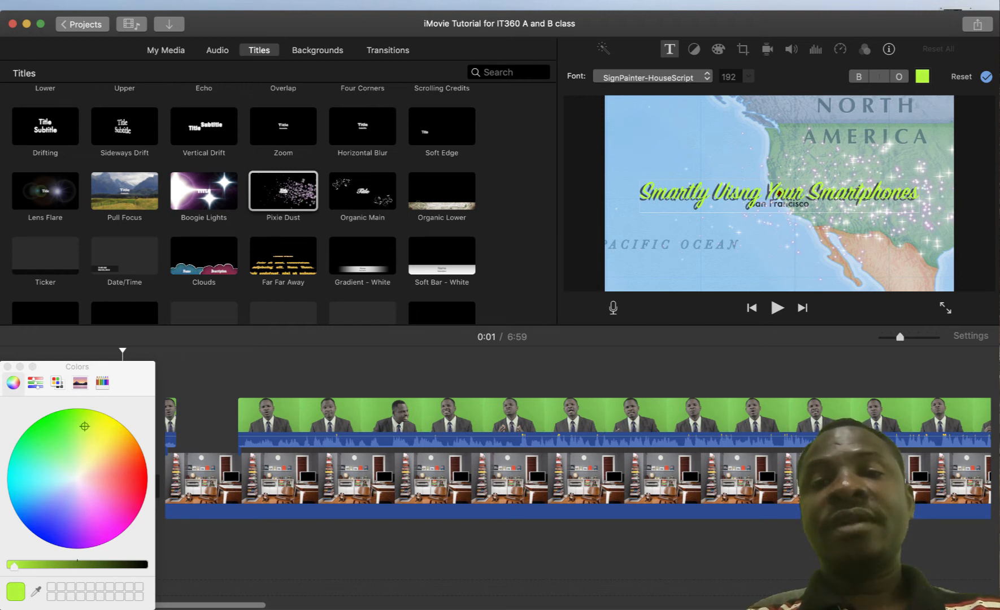
Darken the title's green slightly with the brightness slider and bring up the font list
{"action": "left_click_drag", "start_coordinate": [14, 565], "coordinate": [38, 565]}
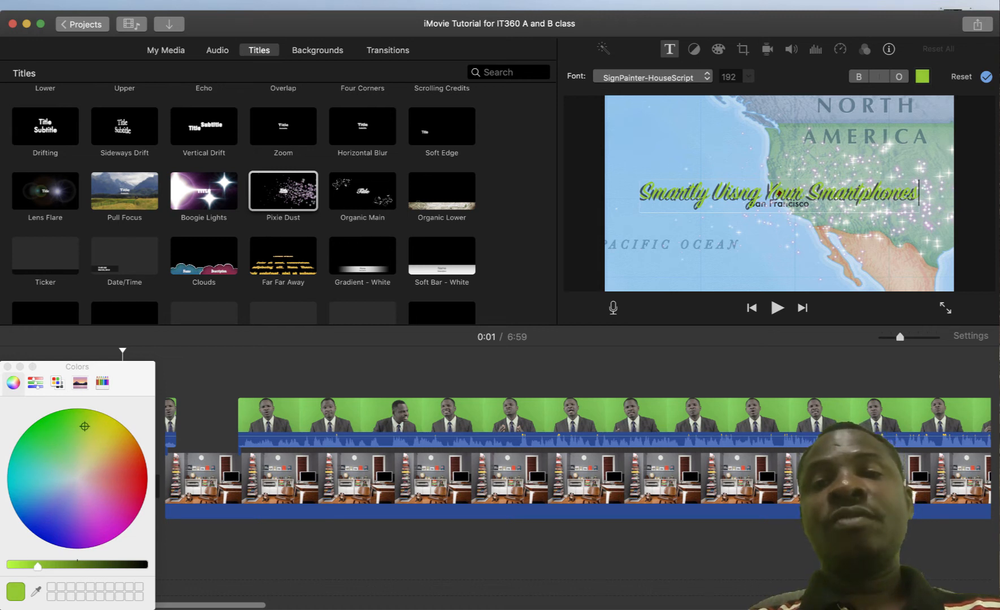
{"action": "mouse_move", "coordinate": [38, 564]}
{"action": "left_mouse_down"}
{"action": "mouse_move", "coordinate": [84, 564]}
{"action": "mouse_move", "coordinate": [32, 565]}
{"action": "left_mouse_up"}
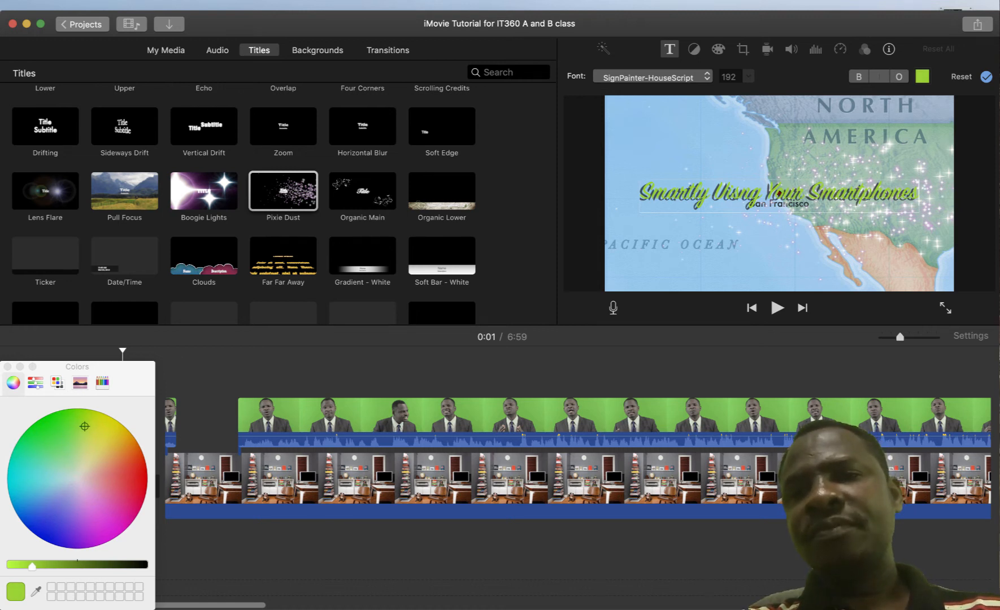
{"action": "left_click", "coordinate": [650, 77]}
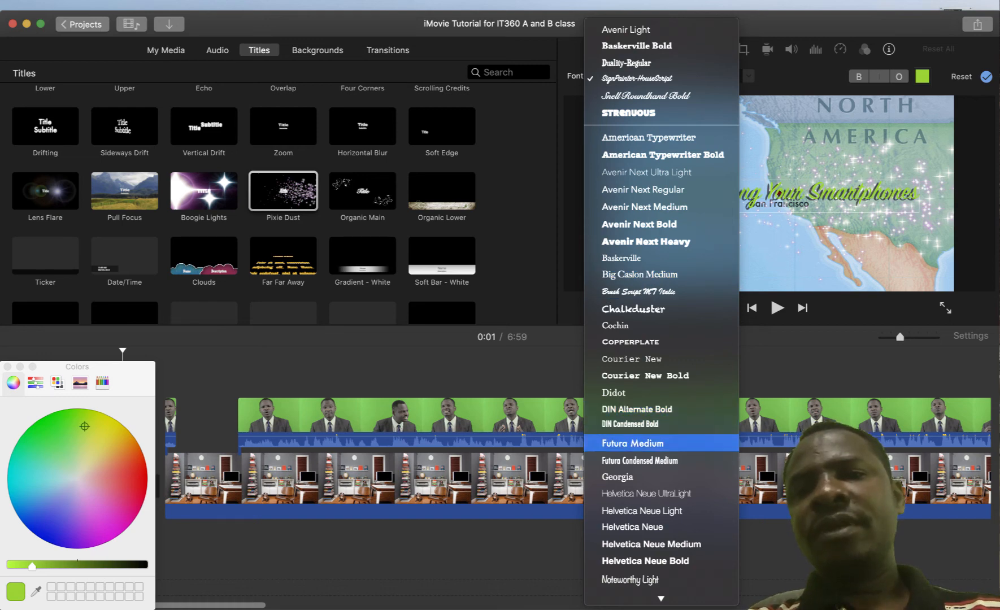
Apply the Futura Medium font to the title 'Smartly Uisng Your Smartphones'
{"action": "left_click", "coordinate": [633, 443]}
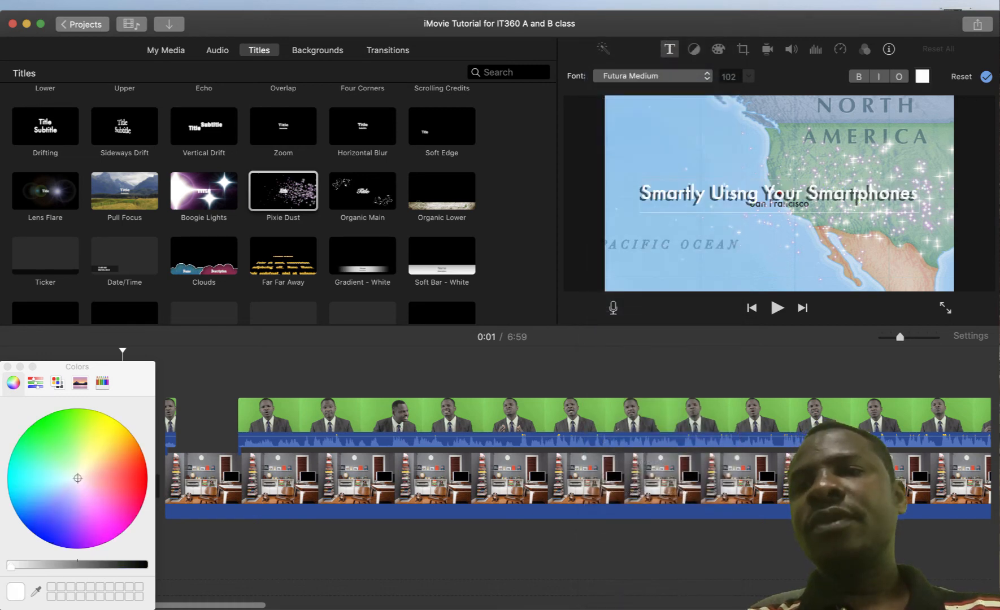
{"action": "double_click", "coordinate": [783, 194]}
{"action": "key", "text": "Return"}
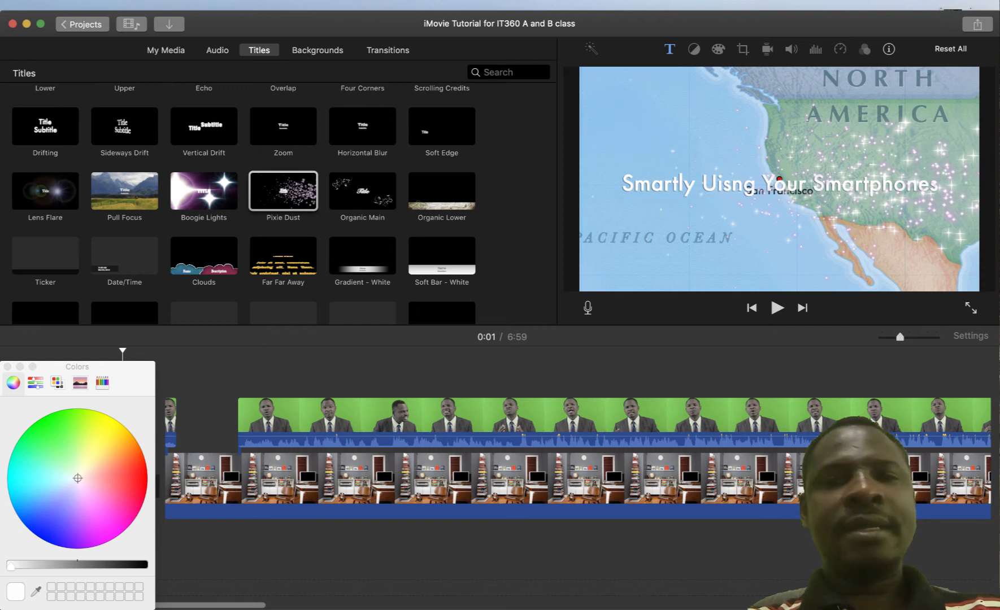
Colour the title text bright green in the colour picker, then close the picker
{"action": "double_click", "coordinate": [779, 184]}
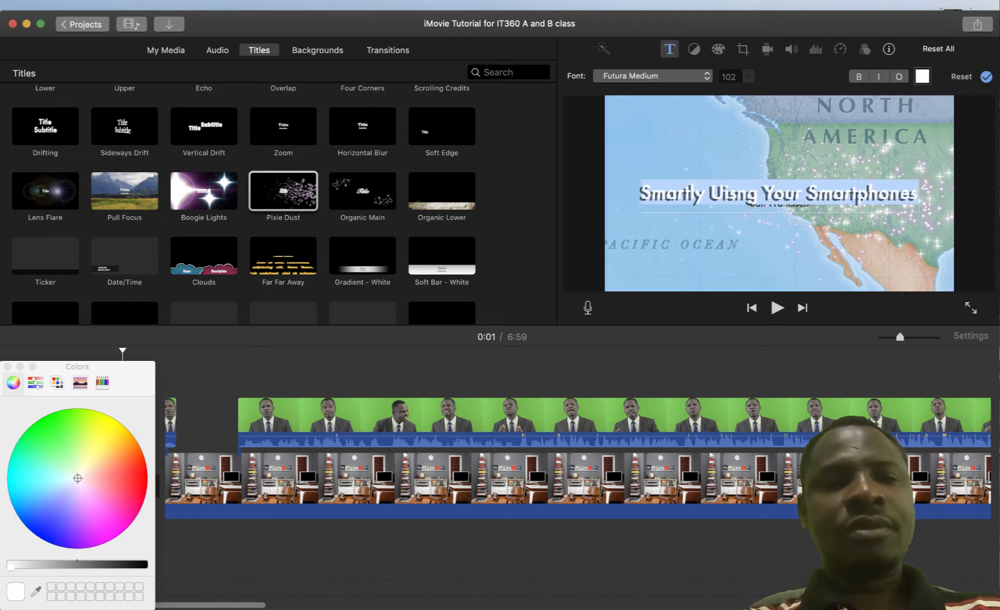
{"action": "left_click_drag", "start_coordinate": [78, 478], "coordinate": [75, 421]}
{"action": "key", "text": "Return"}
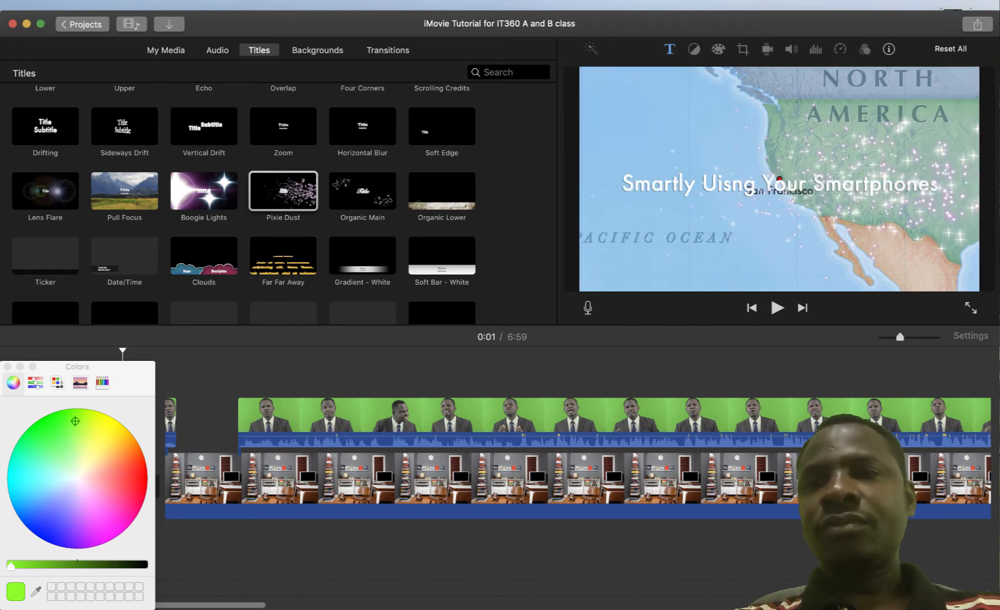
{"action": "double_click", "coordinate": [730, 185]}
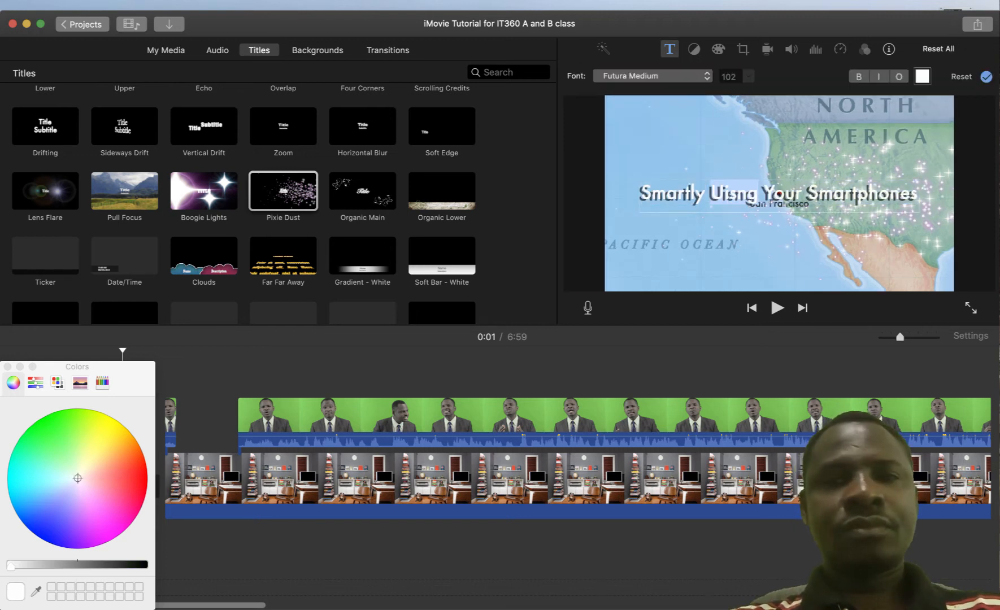
{"action": "left_click", "coordinate": [724, 192]}
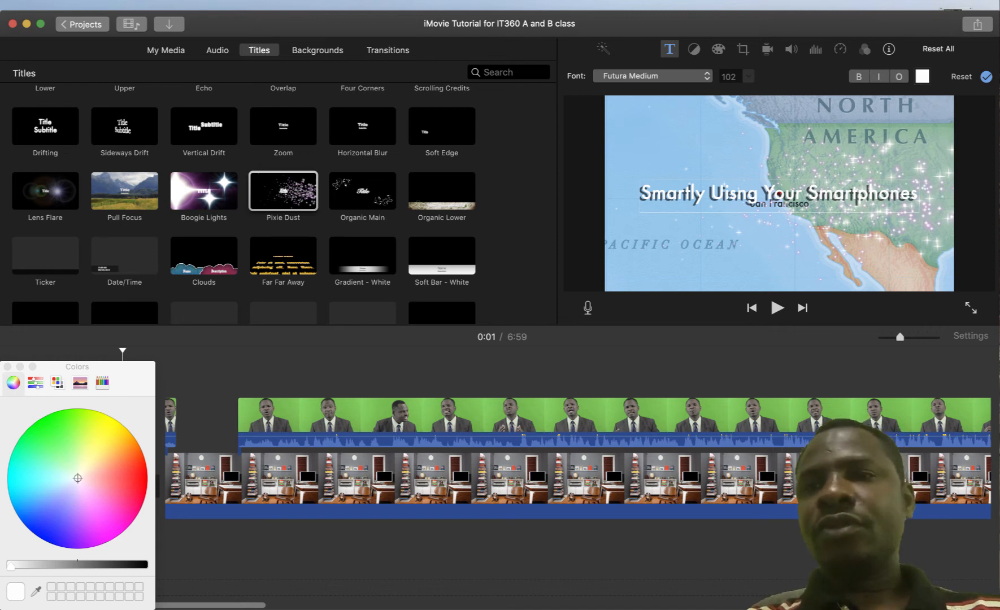
{"action": "left_click_drag", "start_coordinate": [77, 478], "coordinate": [63, 422]}
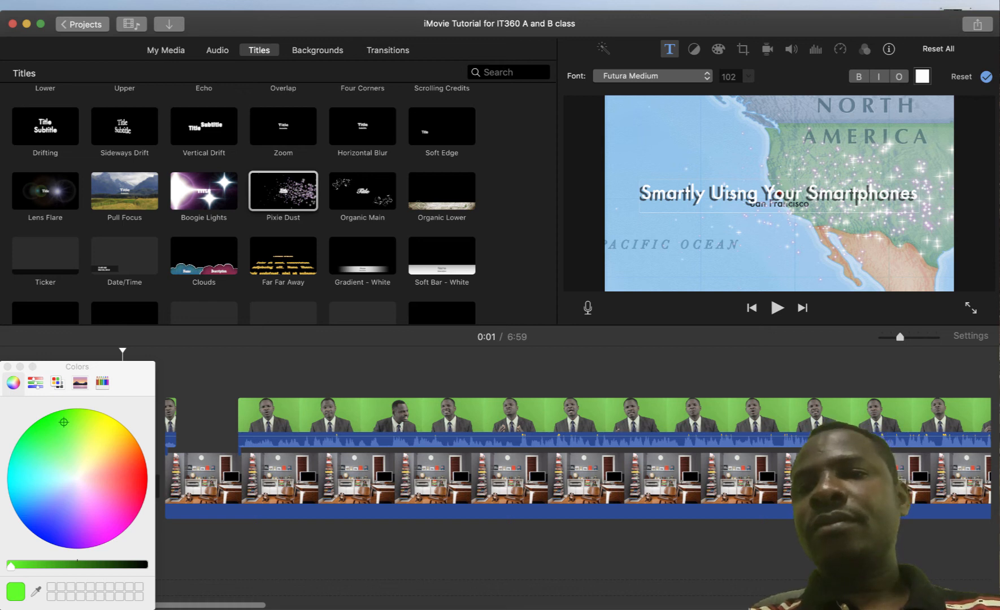
{"action": "left_click", "coordinate": [8, 367]}
{"action": "left_click", "coordinate": [922, 76]}
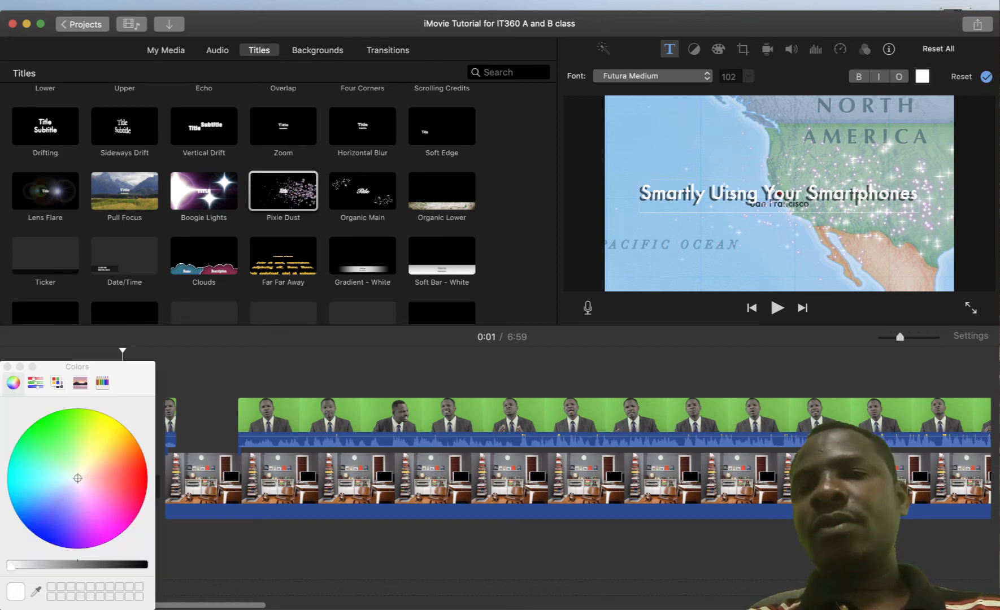
{"action": "left_click", "coordinate": [64, 428]}
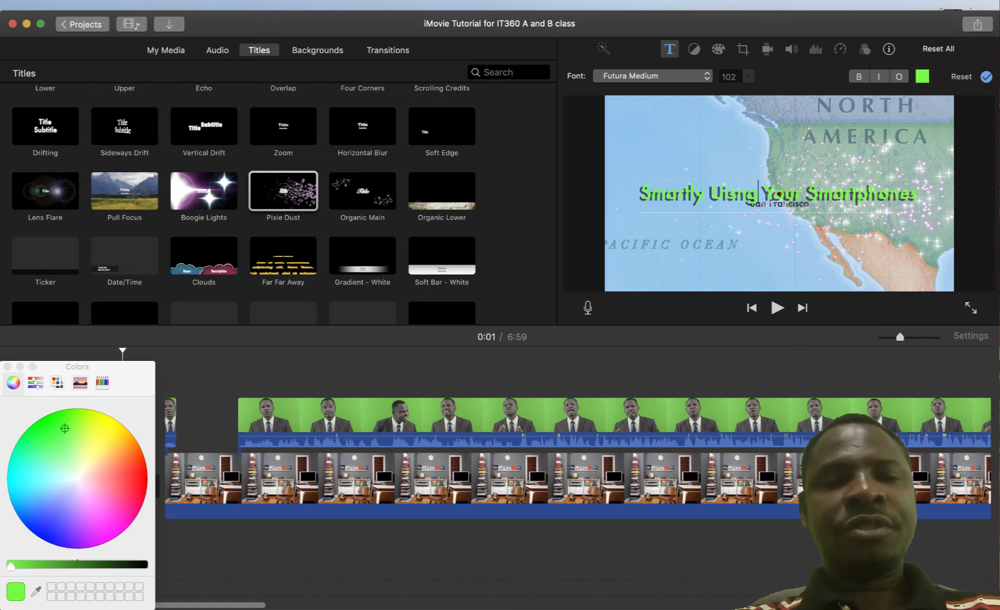
{"action": "left_click", "coordinate": [8, 367]}
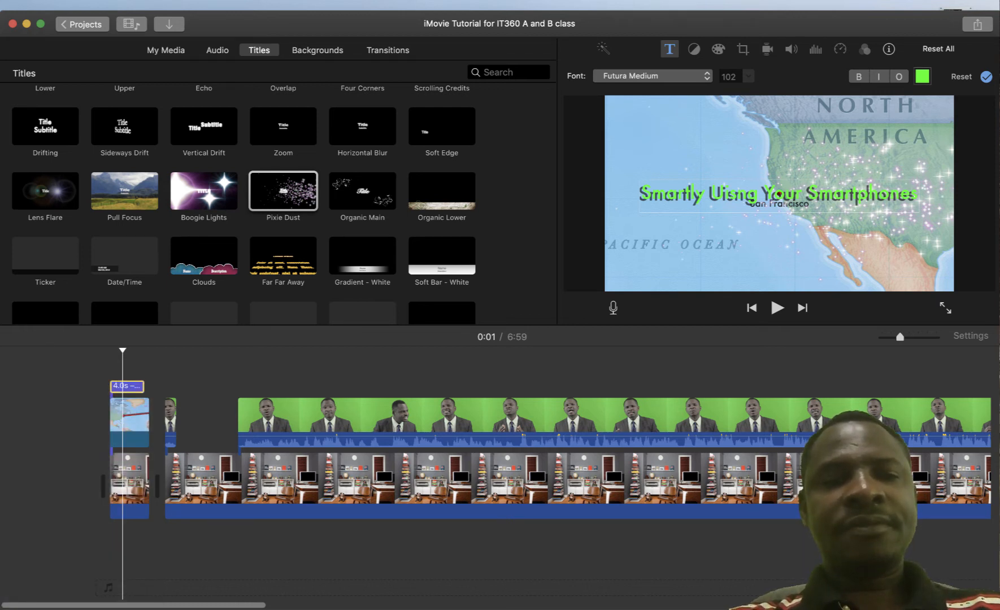
Trim the map title clip to 3.8 seconds and play the intro to check it
{"action": "left_click_drag", "start_coordinate": [143, 386], "coordinate": [143, 386]}
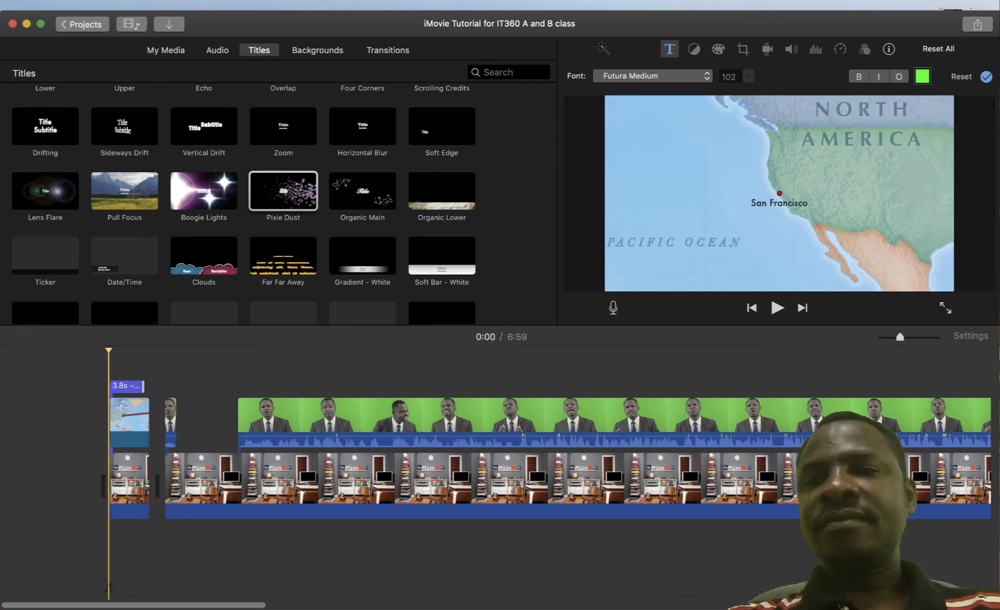
{"action": "key", "text": "space"}
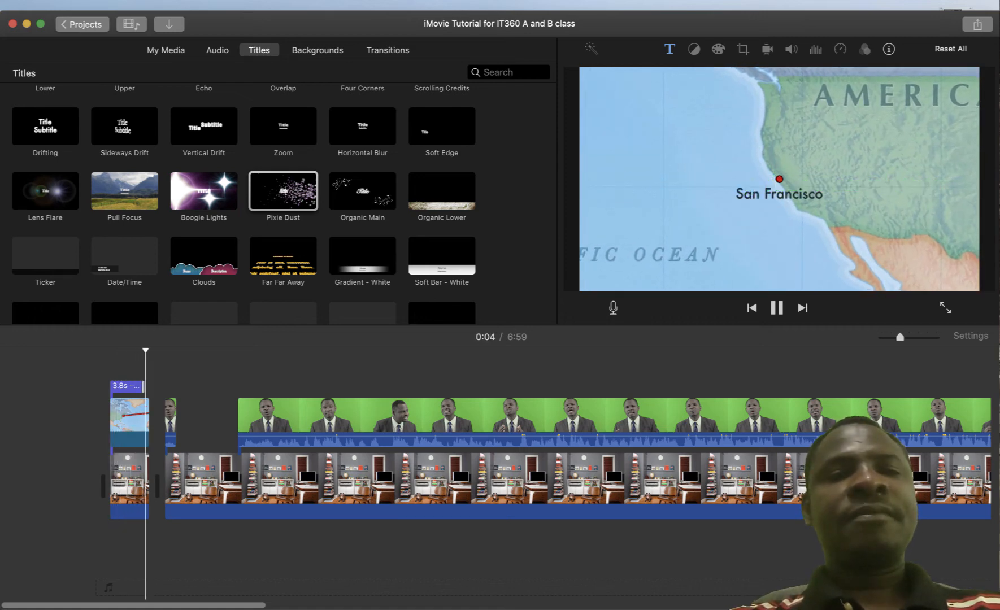
{"action": "key", "text": "space"}
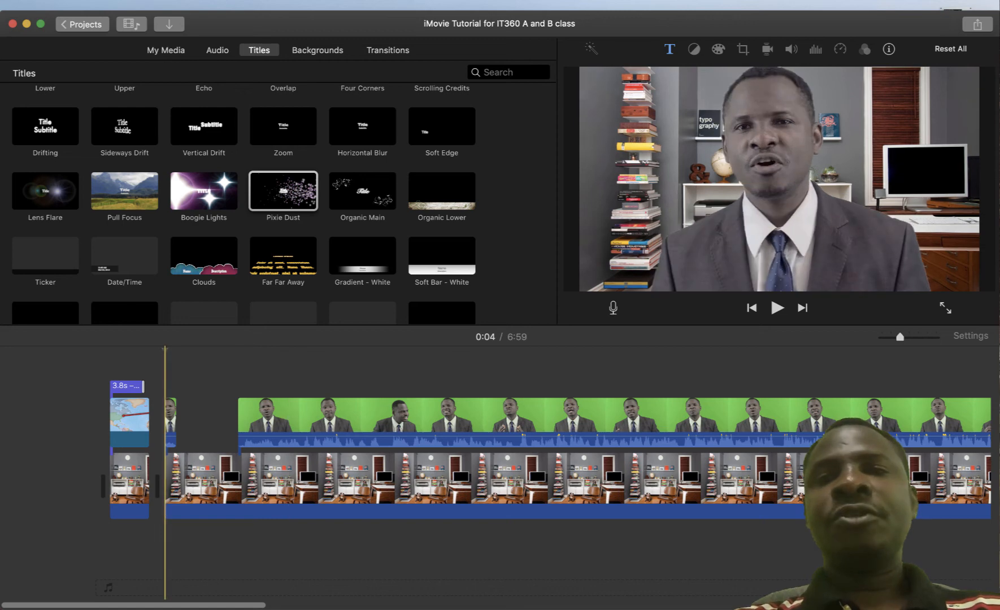
Replay the intro from the start, place the playhead at the 0:04 cut, and show Transitions
{"action": "key", "text": "Home"}
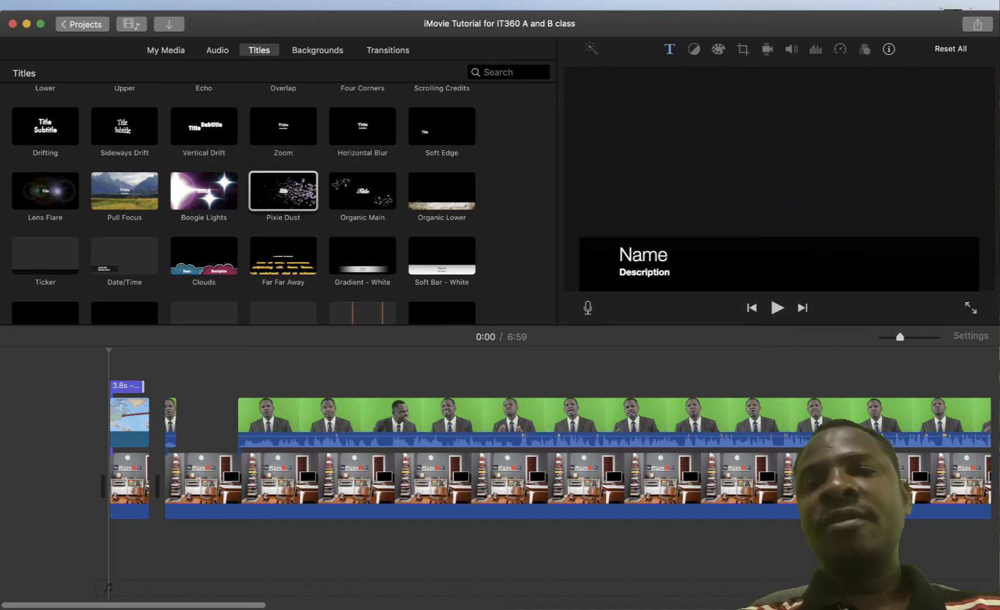
{"action": "key", "text": "space"}
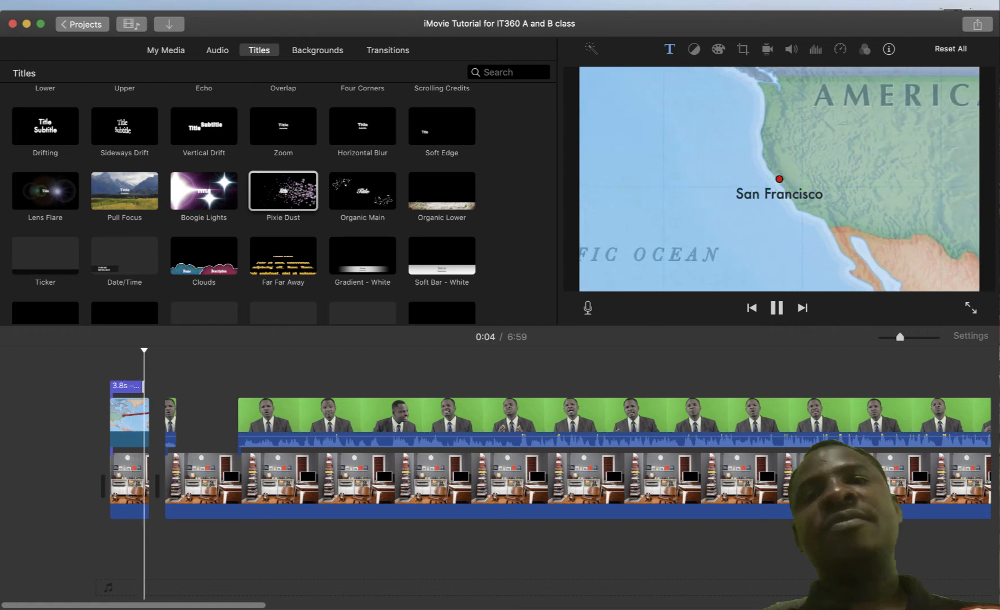
{"action": "key", "text": "space"}
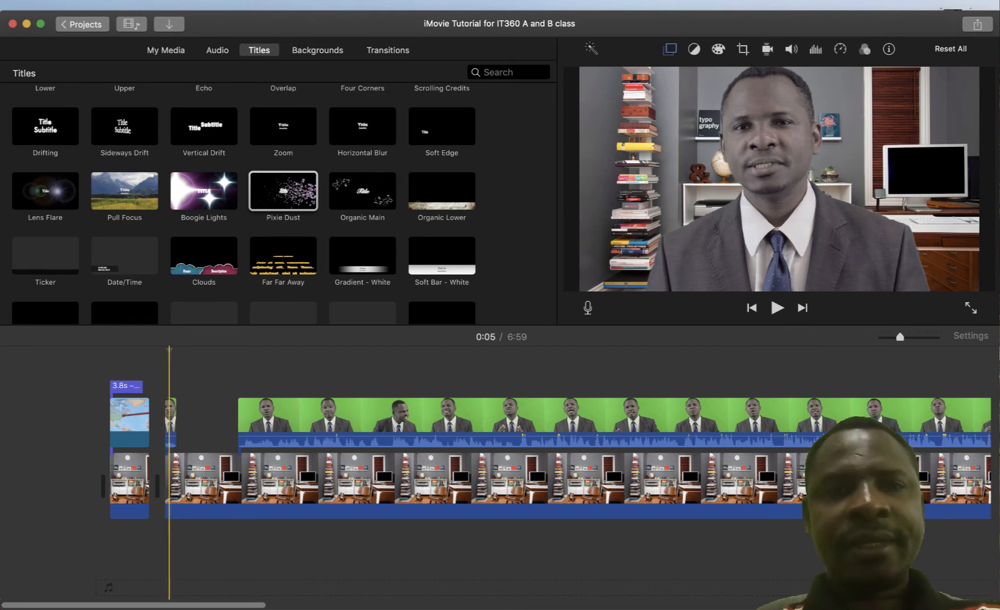
{"action": "left_click", "coordinate": [163, 421]}
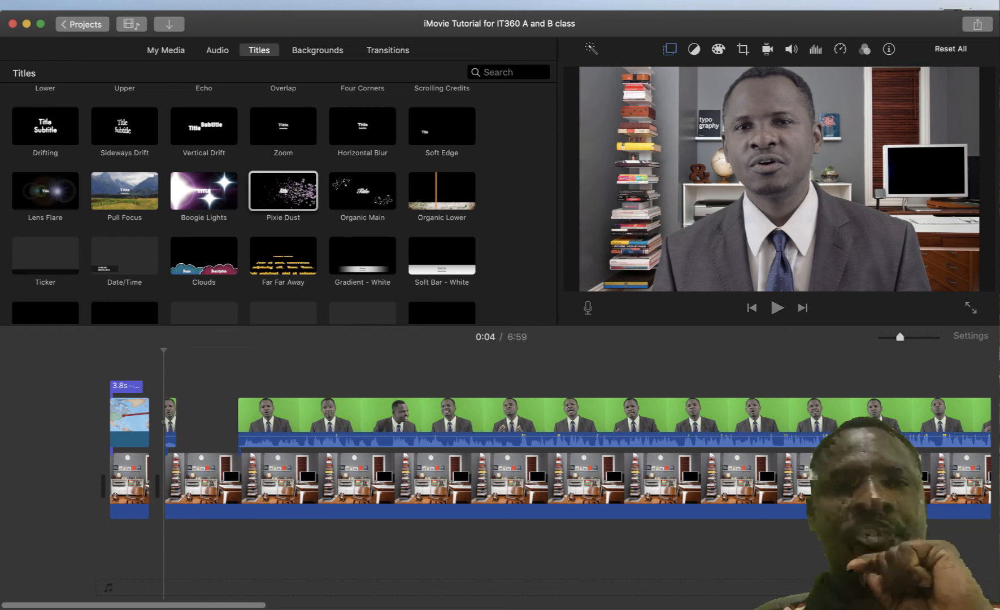
{"action": "left_click", "coordinate": [387, 49]}
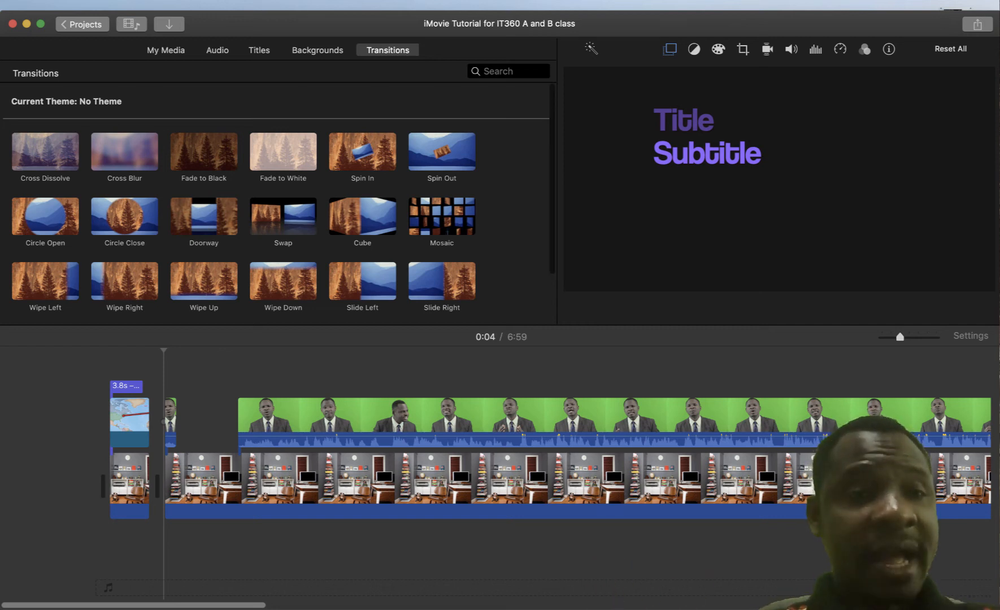
Drop the Swap transition between the first two clips and shift the green-screen clip right
{"action": "scroll", "coordinate": [277, 203], "scroll_direction": "down", "scroll_amount": 2}
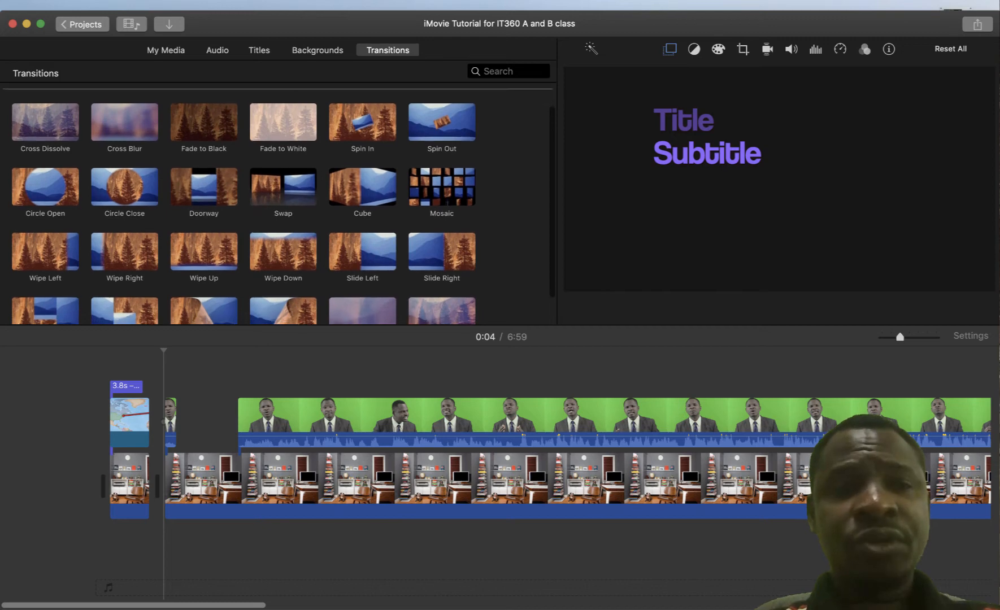
{"action": "scroll", "coordinate": [277, 203], "scroll_direction": "down", "scroll_amount": 1}
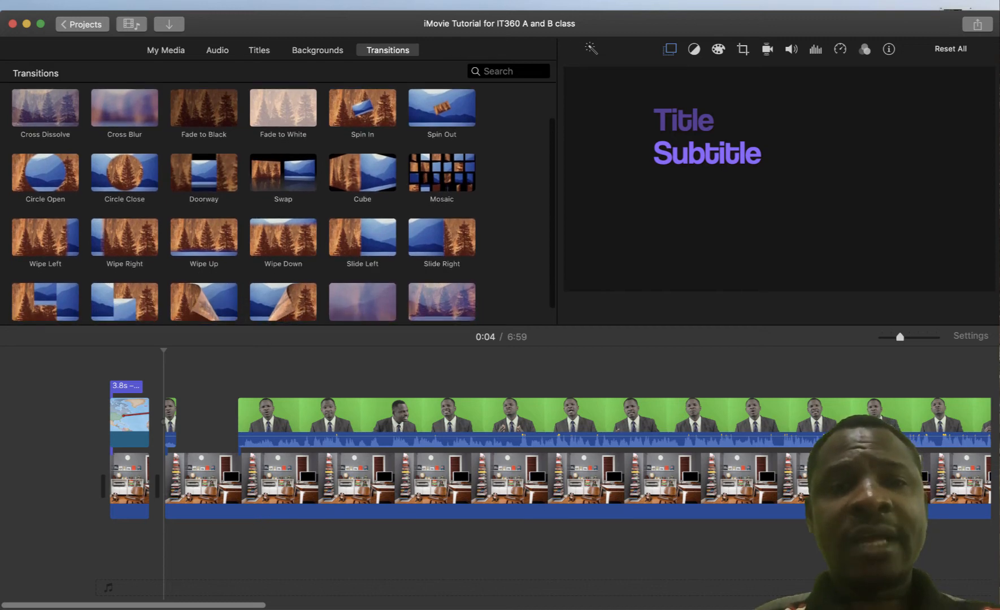
{"action": "scroll", "coordinate": [277, 203], "scroll_direction": "up", "scroll_amount": 1}
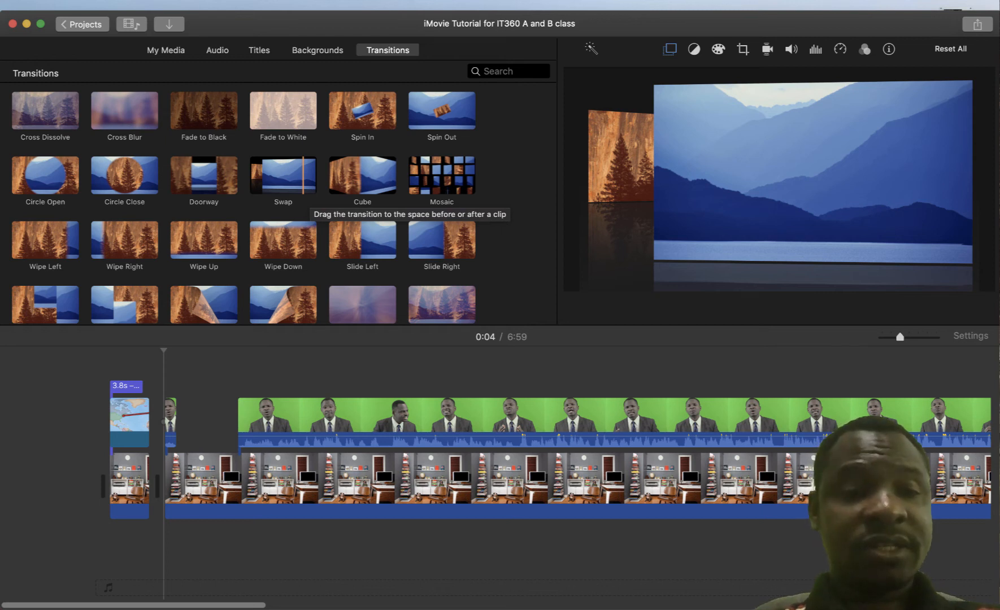
{"action": "left_click_drag", "start_coordinate": [302, 175], "coordinate": [287, 197]}
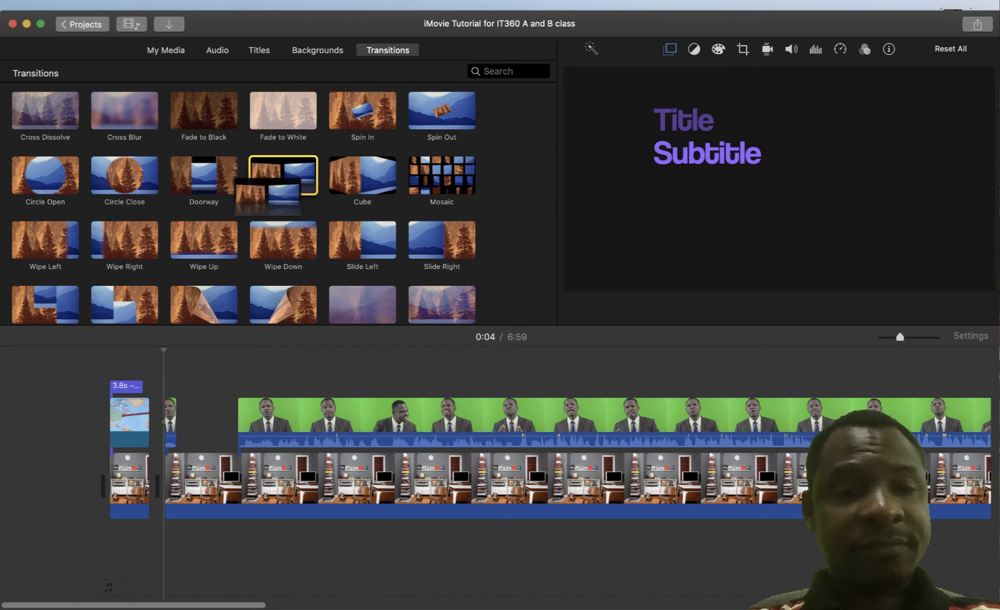
{"action": "left_click_drag", "start_coordinate": [287, 197], "coordinate": [234, 375]}
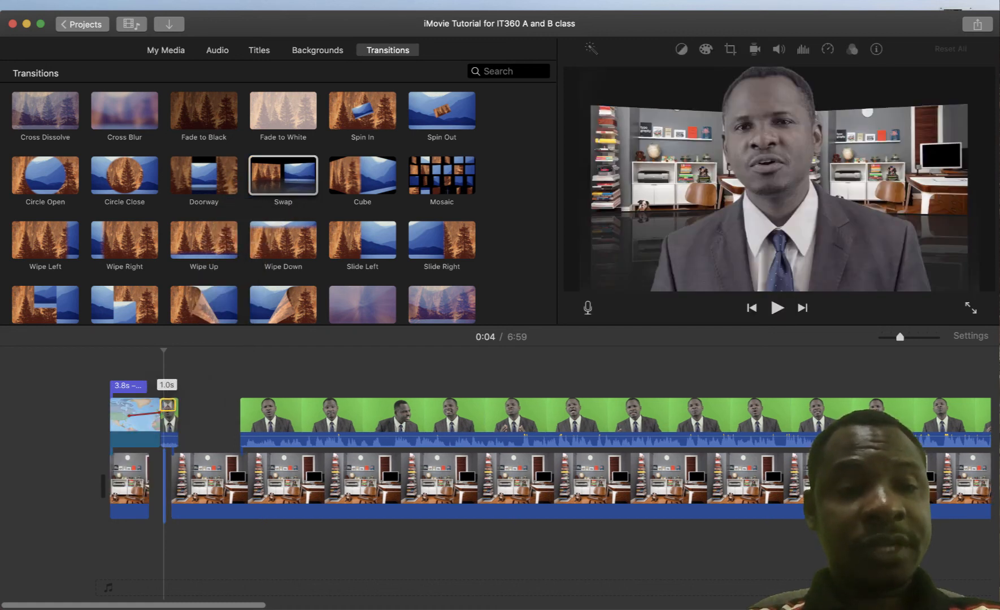
{"action": "left_click_drag", "start_coordinate": [160, 412], "coordinate": [162, 484]}
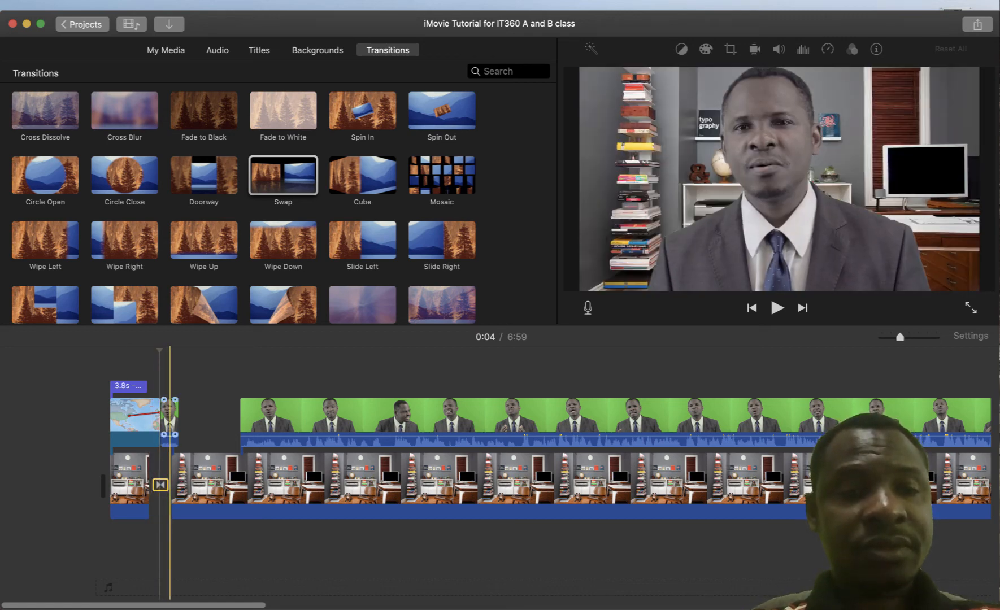
{"action": "left_click_drag", "start_coordinate": [170, 417], "coordinate": [198, 416]}
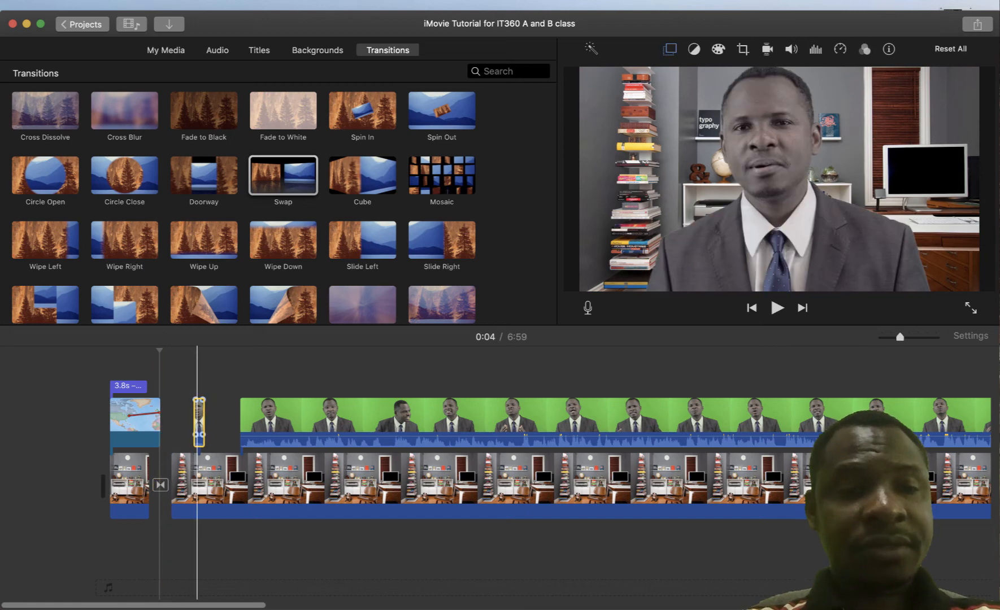
Set the Swap transition to 1.0 s and lengthen the opening clip to 4.5 seconds
{"action": "double_click", "coordinate": [161, 484]}
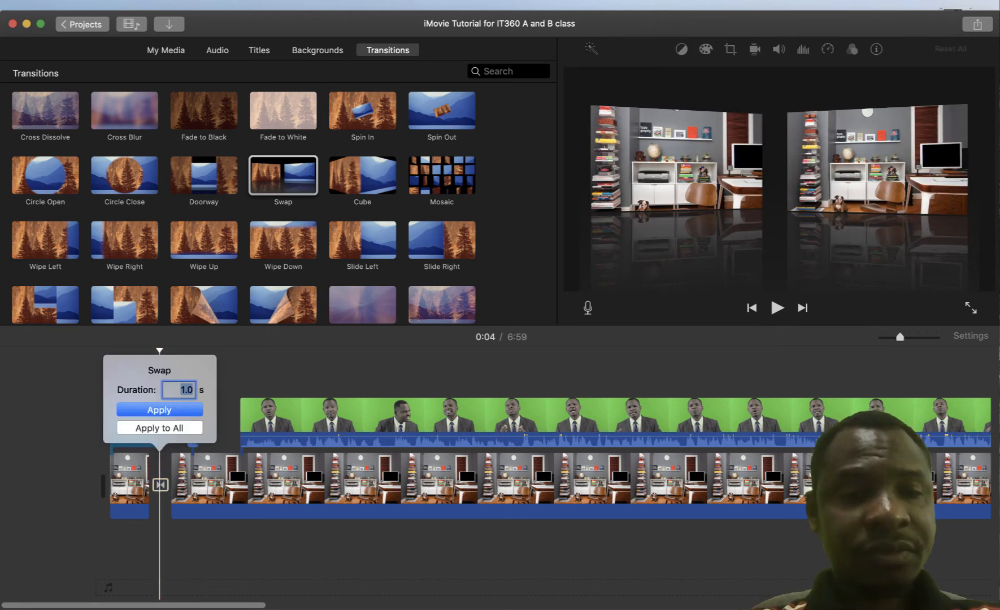
{"action": "key", "text": "Return"}
{"action": "mouse_move", "coordinate": [160, 484]}
{"action": "left_mouse_down"}
{"action": "mouse_move", "coordinate": [163, 415]}
{"action": "mouse_move", "coordinate": [161, 485]}
{"action": "left_mouse_up"}
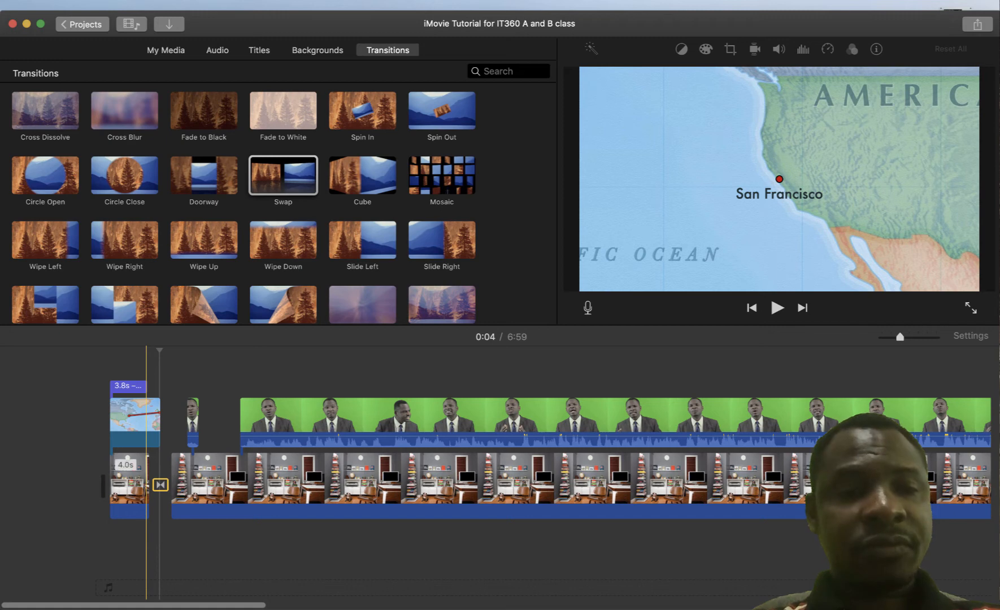
{"action": "left_click_drag", "start_coordinate": [148, 480], "coordinate": [152, 480]}
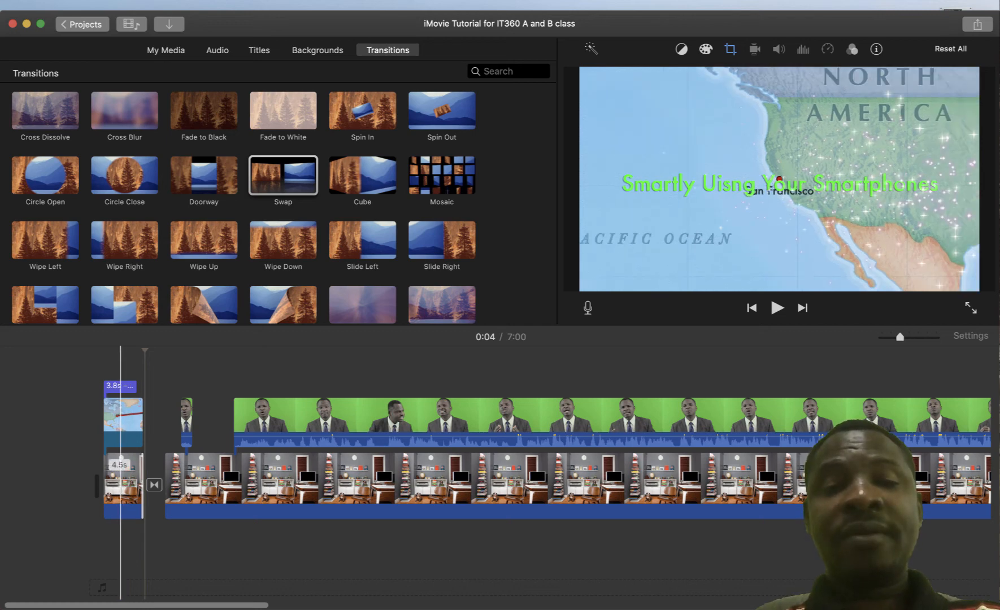
{"action": "left_click", "coordinate": [121, 480]}
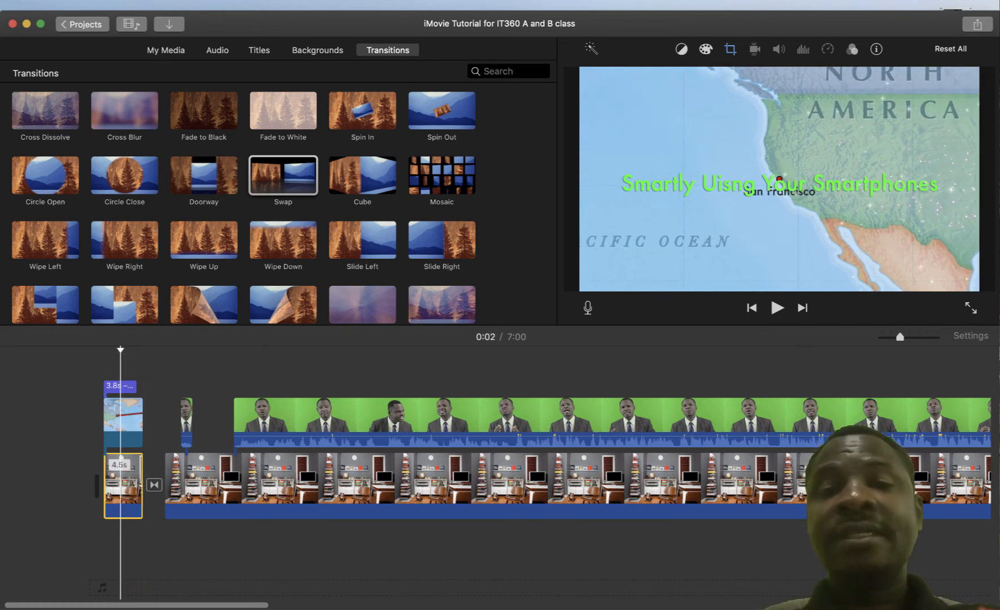
{"action": "left_click", "coordinate": [120, 422]}
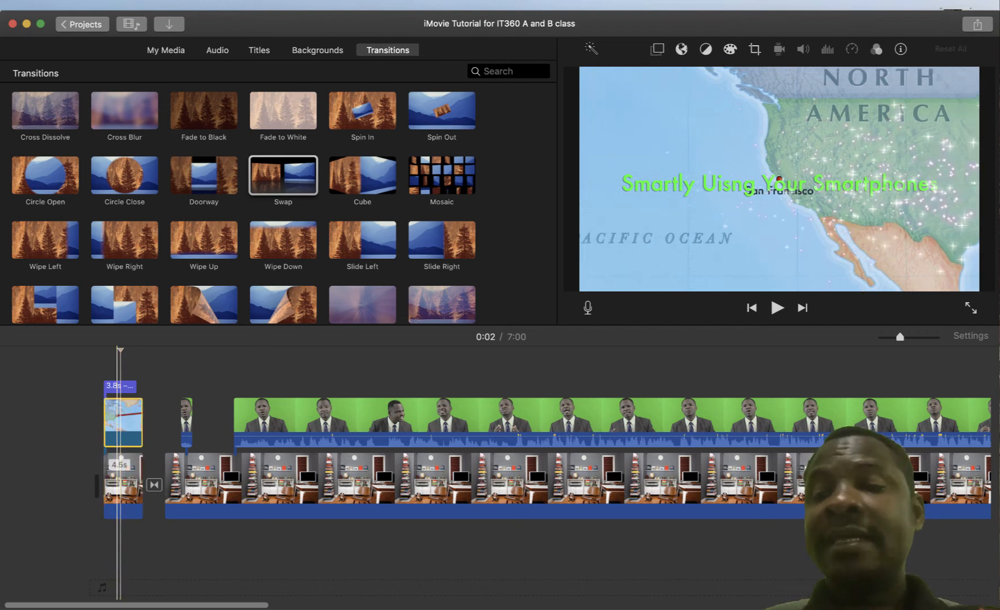
{"action": "left_click", "coordinate": [117, 480]}
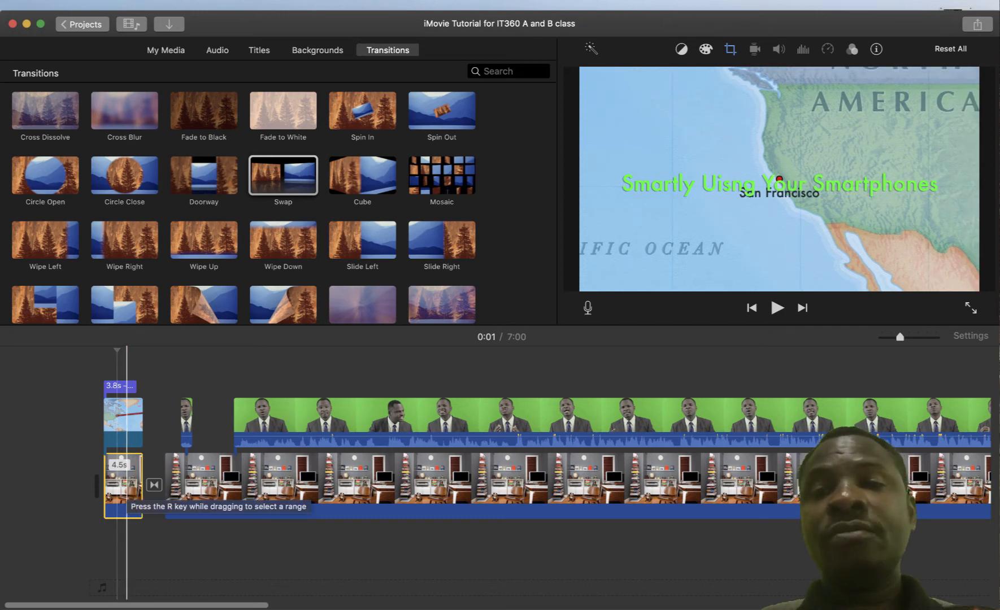
{"action": "right_click", "coordinate": [127, 491]}
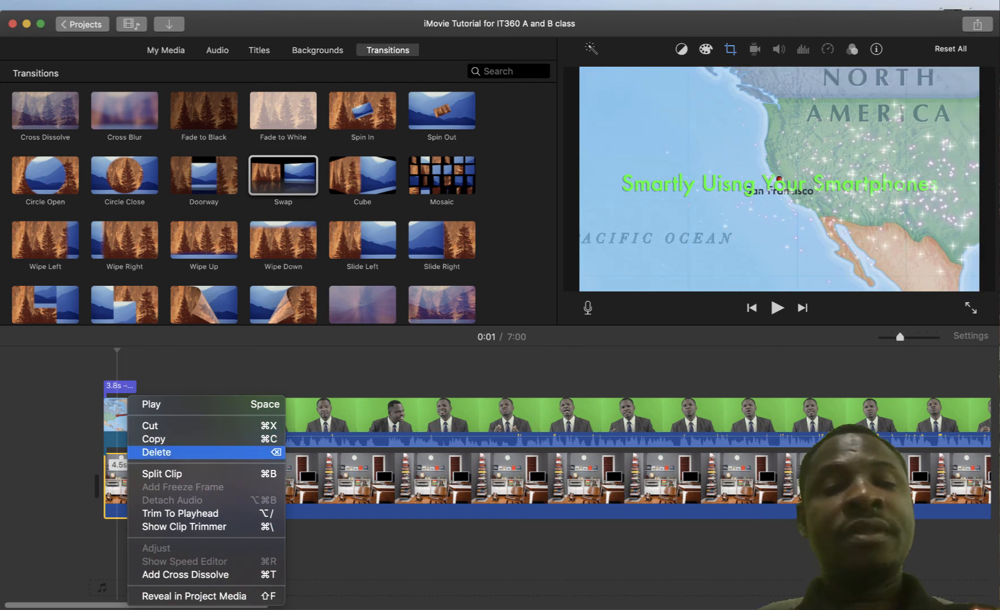
{"action": "left_click", "coordinate": [164, 452]}
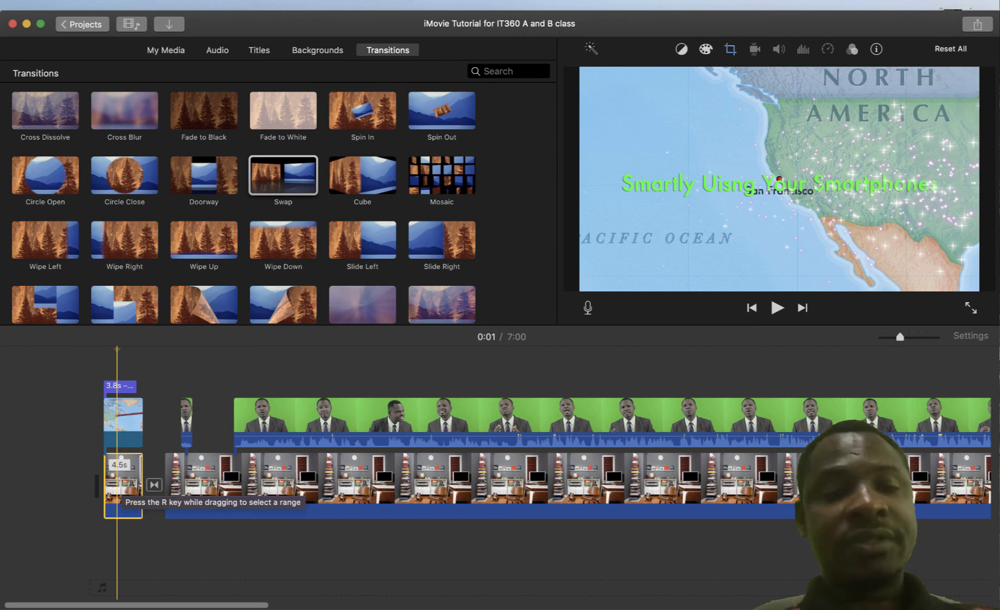
{"action": "key", "text": "Delete"}
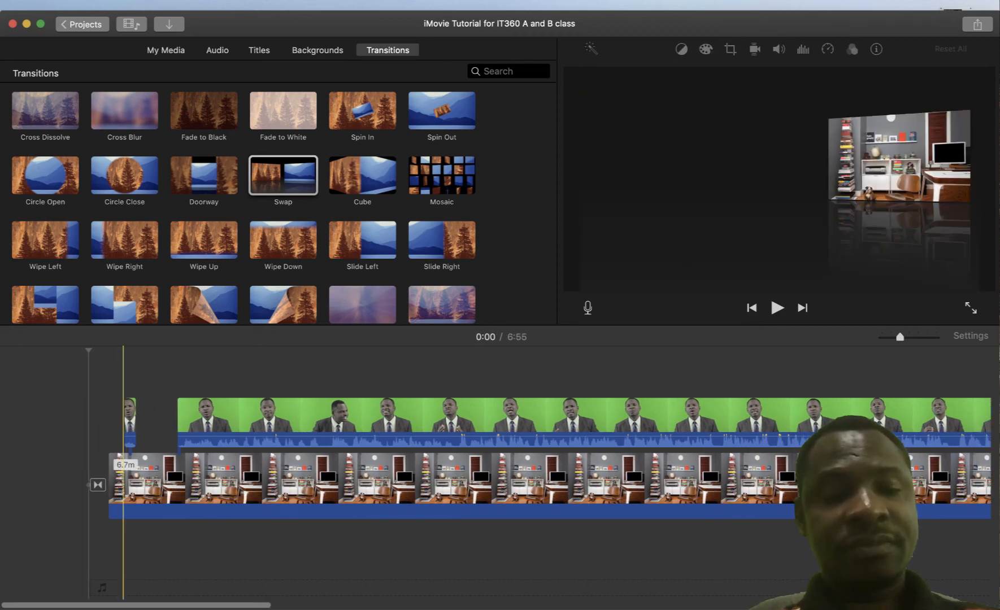
{"action": "key", "text": "super+z"}
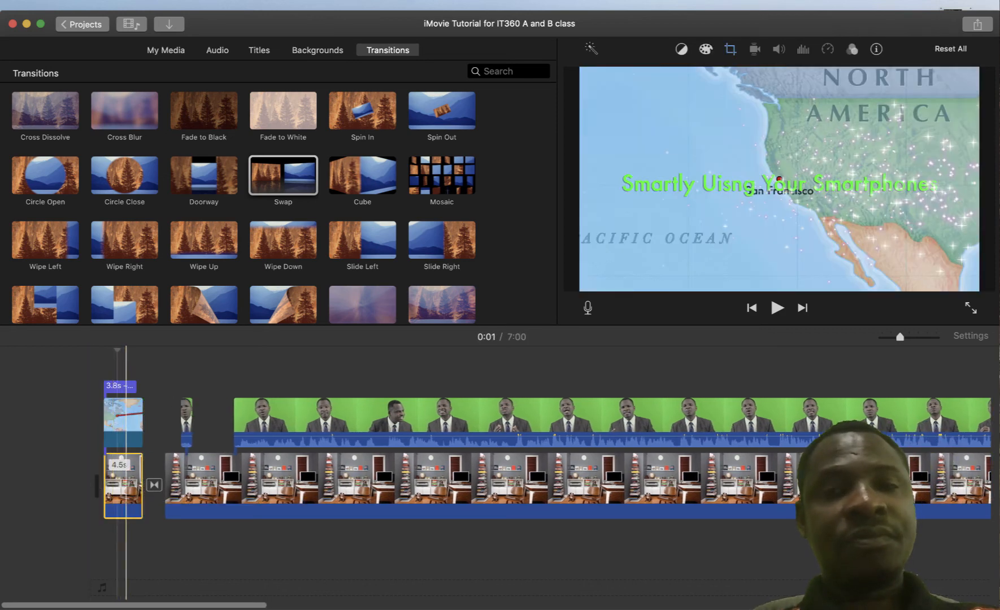
{"action": "right_click", "coordinate": [126, 486]}
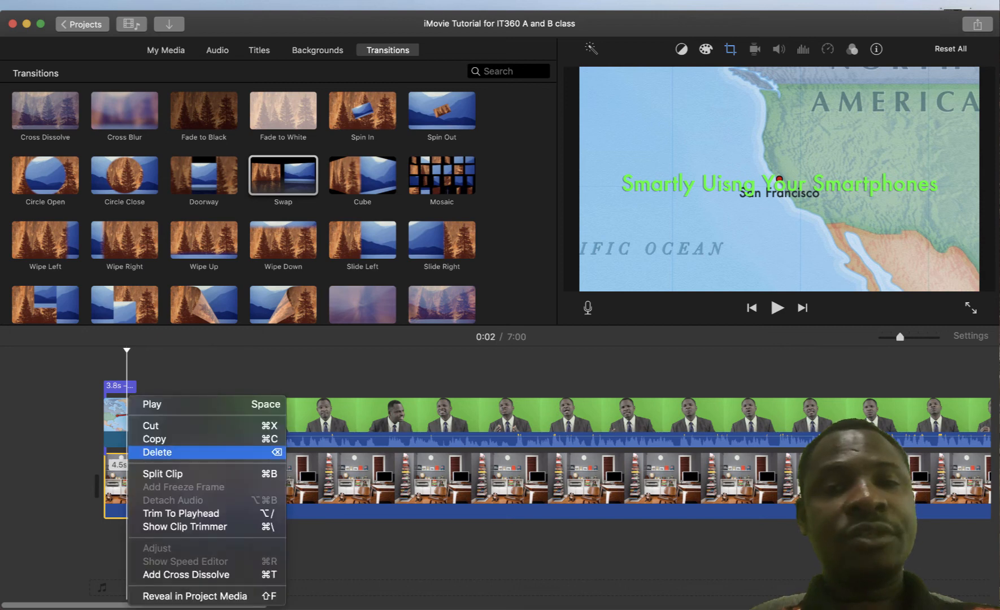
{"action": "left_click", "coordinate": [150, 449]}
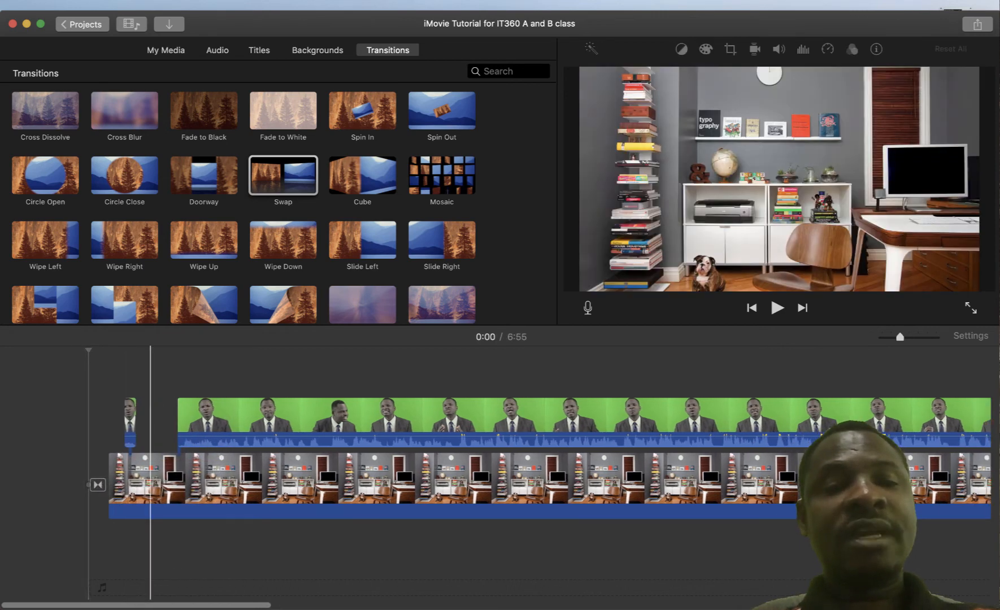
{"action": "key", "text": "super+z"}
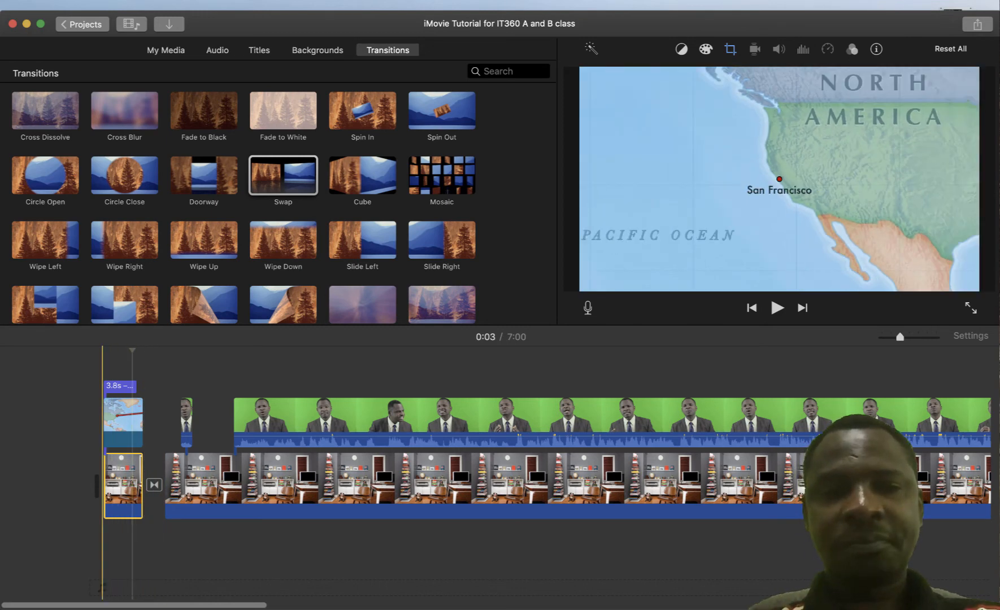
{"action": "left_click", "coordinate": [103, 367]}
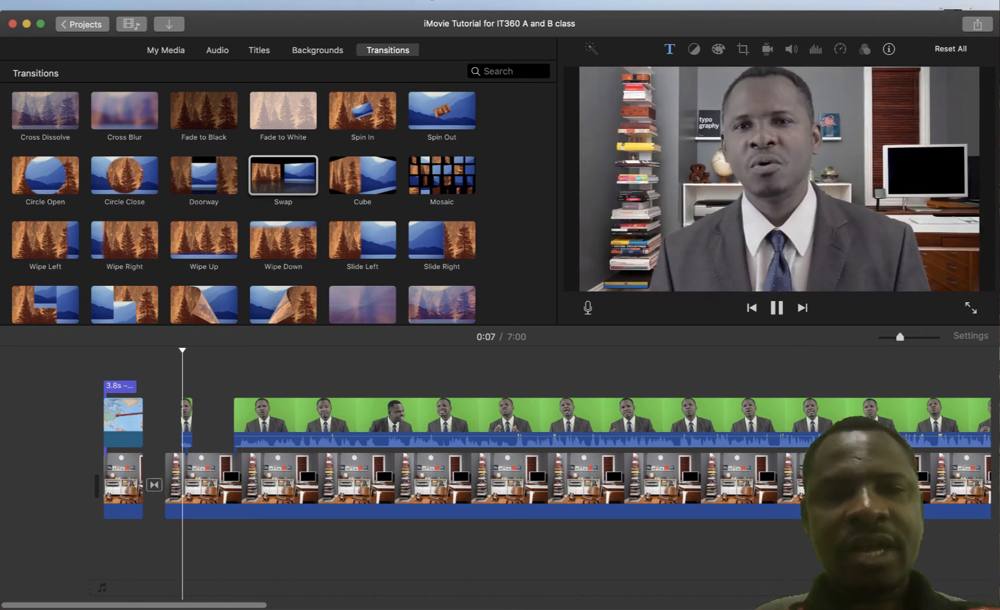
Stop playback, select the Swap transition, and zoom the timeline in twice at the project start
{"action": "left_click", "coordinate": [192, 484]}
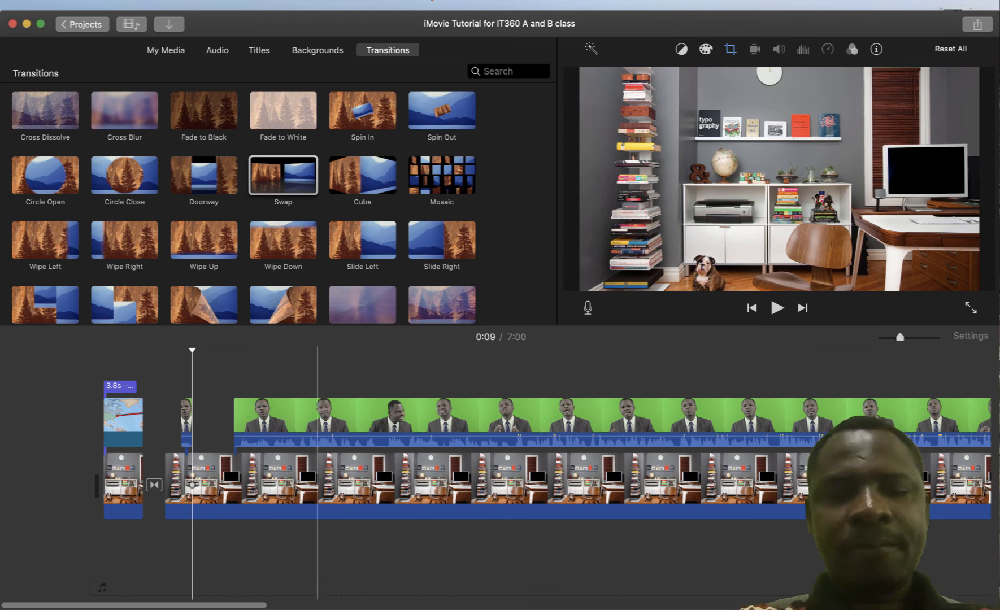
{"action": "left_click", "coordinate": [154, 485]}
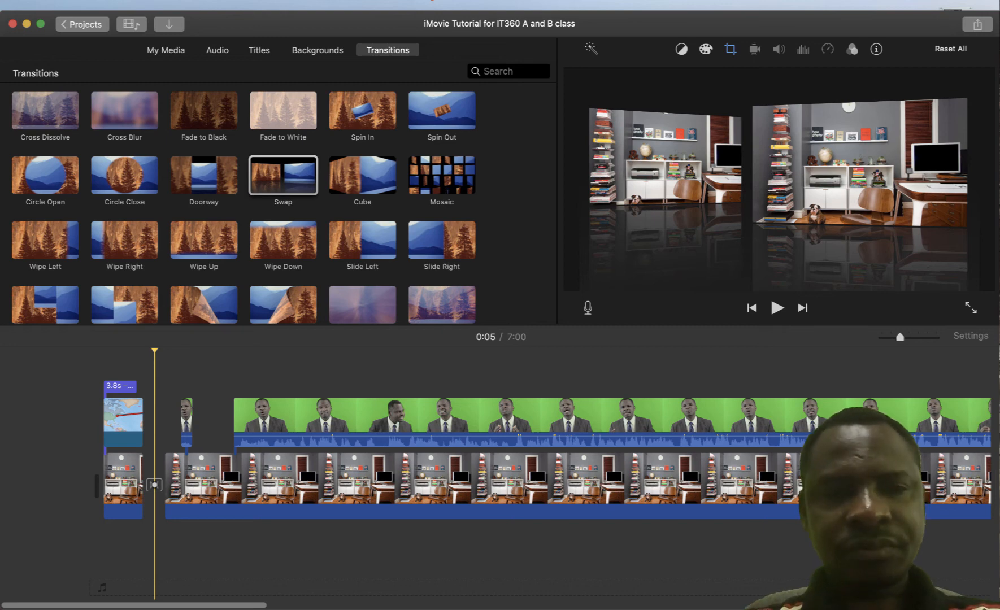
{"action": "key", "text": "super+plus"}
{"action": "key", "text": "super+plus"}
{"action": "key", "text": "super+plus"}
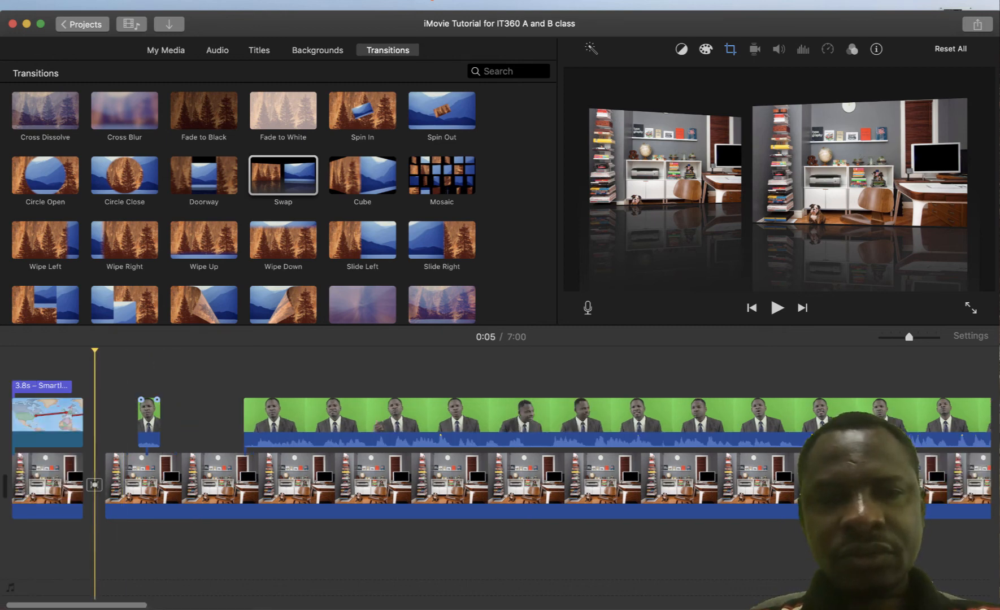
{"action": "scroll", "coordinate": [500, 474], "scroll_direction": "left", "scroll_amount": 2}
{"action": "scroll", "coordinate": [499, 474], "scroll_direction": "left", "scroll_amount": 3}
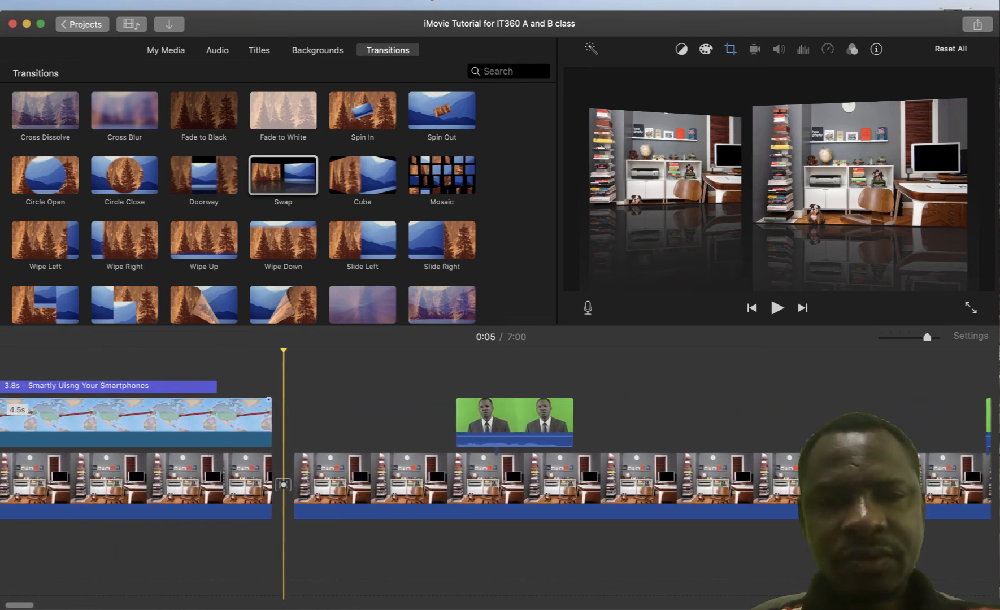
{"action": "key", "text": "super+plus"}
{"action": "scroll", "coordinate": [499, 474], "scroll_direction": "left", "scroll_amount": 4}
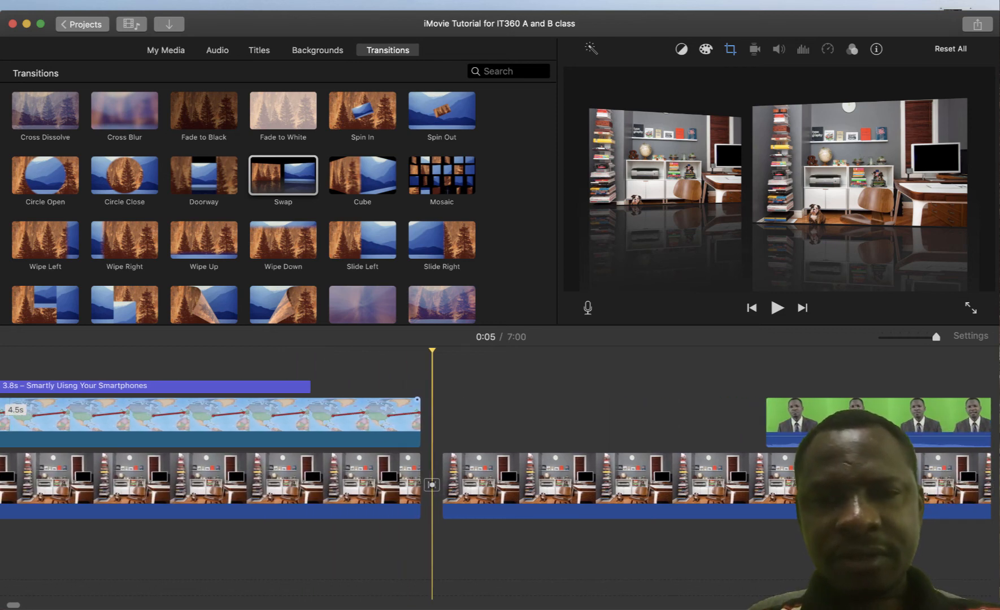
{"action": "scroll", "coordinate": [357, 475], "scroll_direction": "left", "scroll_amount": 8}
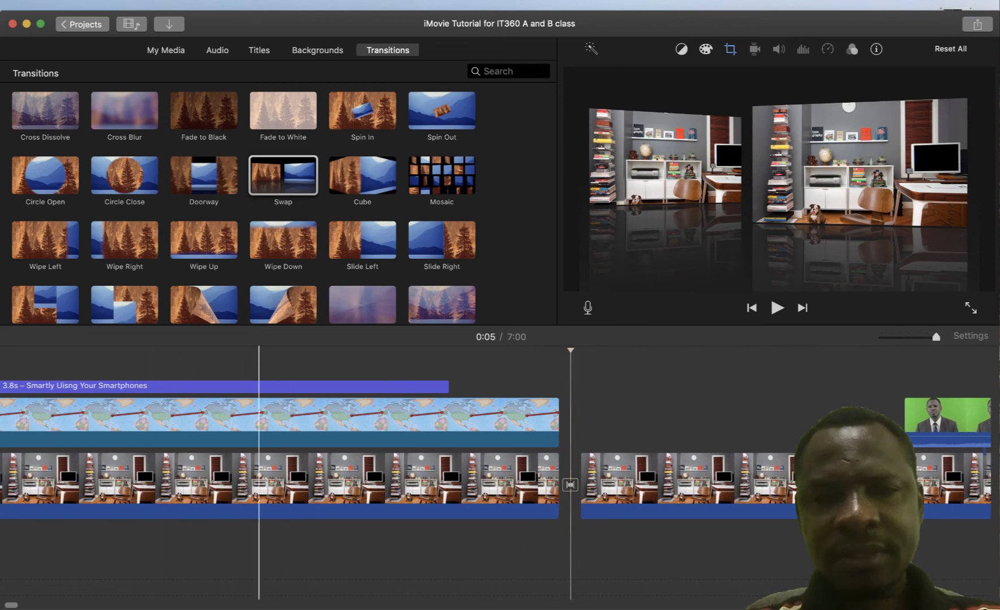
{"action": "scroll", "coordinate": [357, 475], "scroll_direction": "right", "scroll_amount": 10}
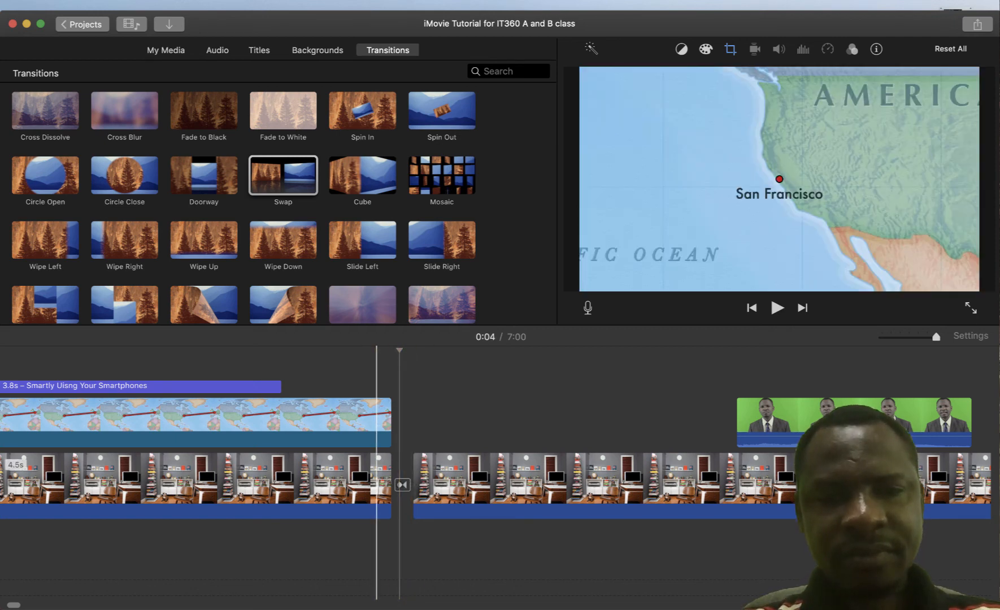
{"action": "left_click", "coordinate": [375, 487]}
{"action": "key", "text": "Delete"}
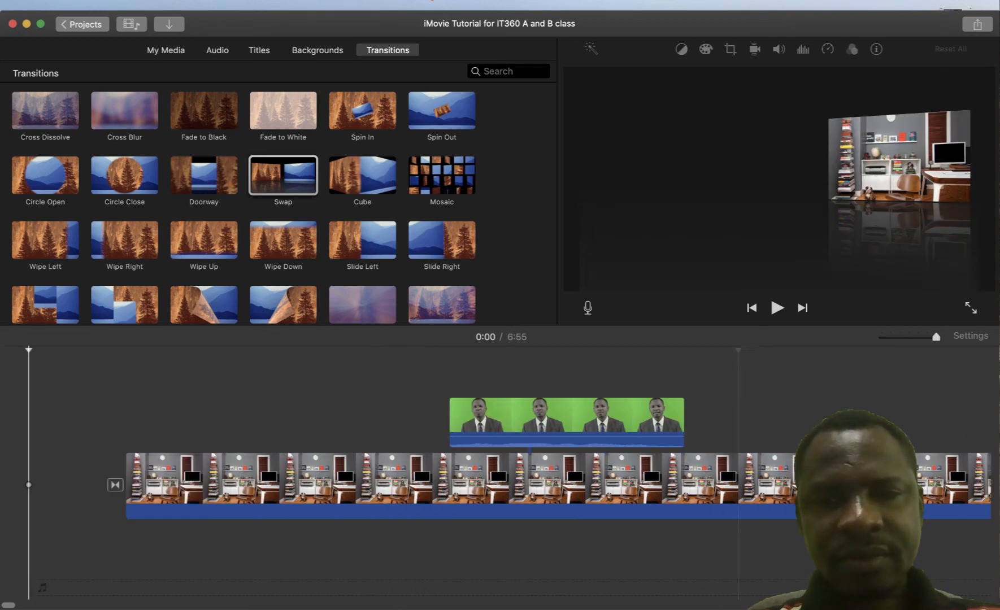
{"action": "key", "text": "super+z"}
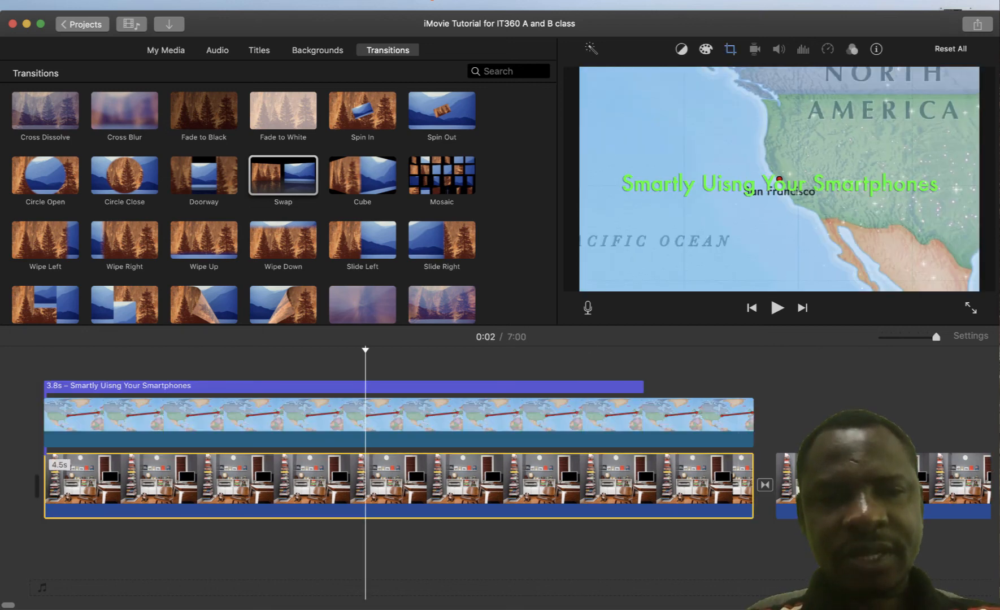
{"action": "right_click", "coordinate": [366, 480]}
{"action": "key", "text": "Escape"}
{"action": "left_click_drag", "start_coordinate": [366, 484], "coordinate": [341, 485]}
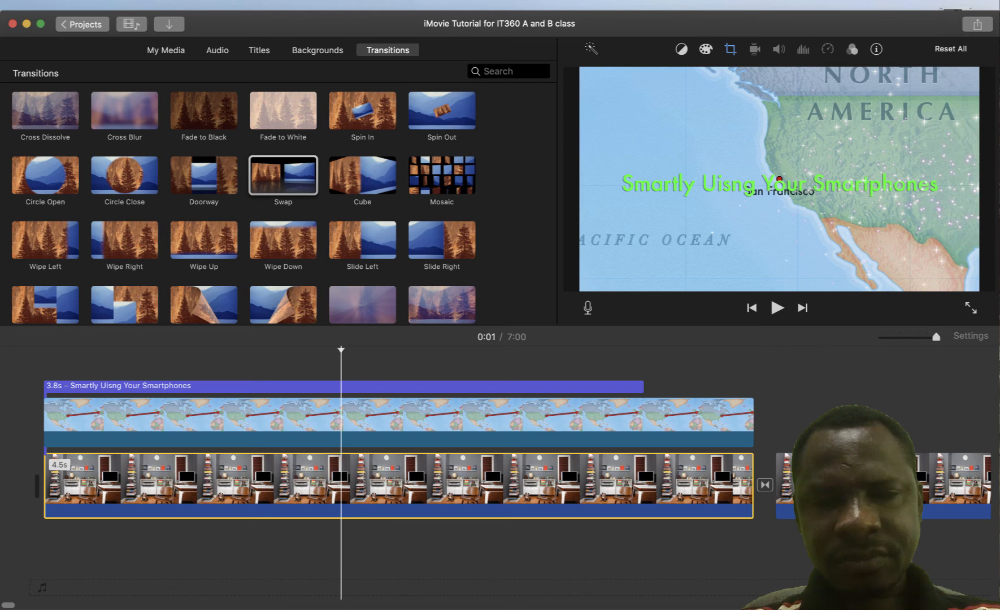
{"action": "left_click", "coordinate": [357, 385]}
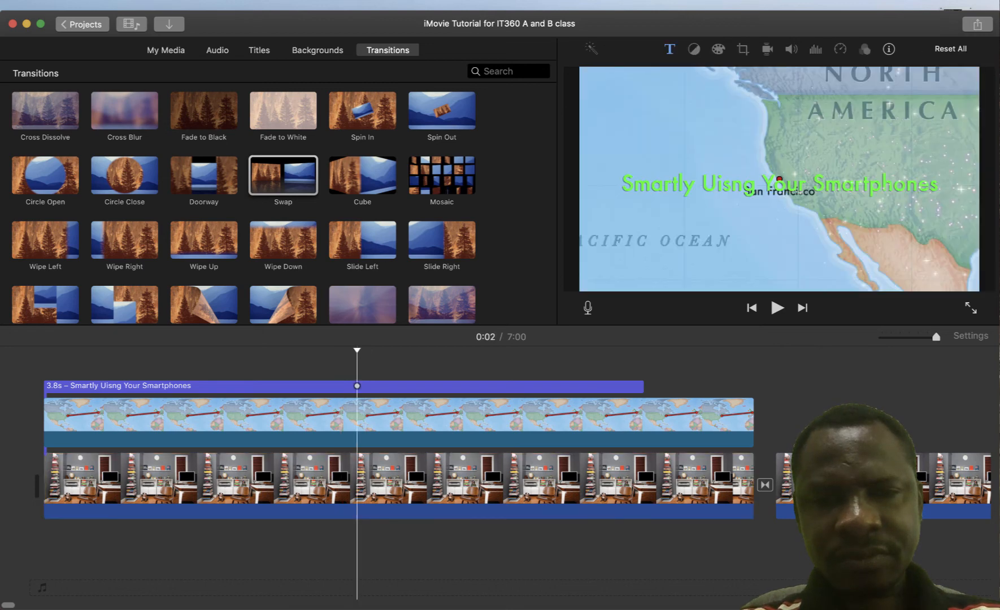
{"action": "left_click", "coordinate": [408, 485]}
{"action": "right_click", "coordinate": [407, 485]}
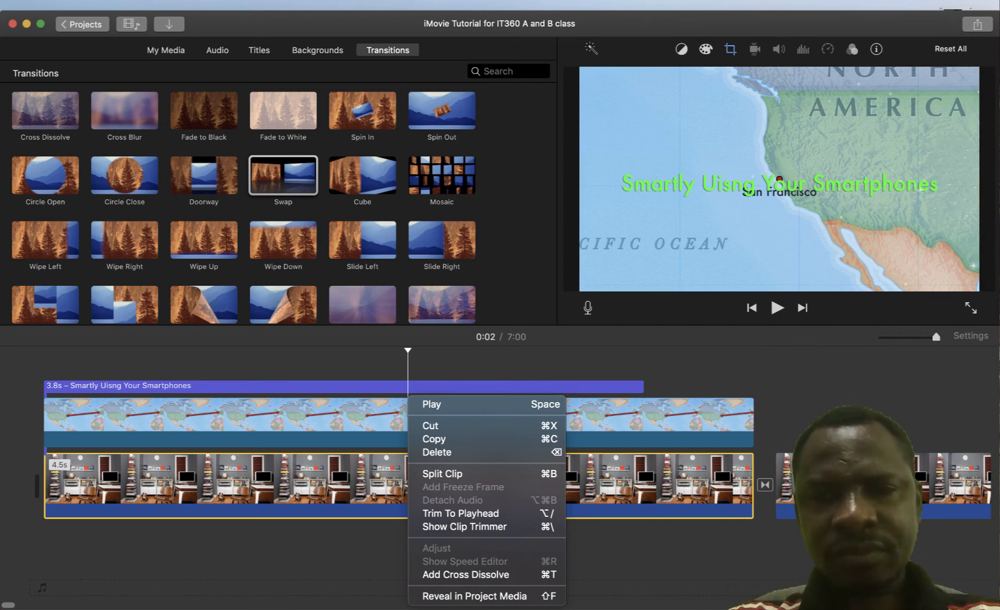
{"action": "key", "text": "Escape"}
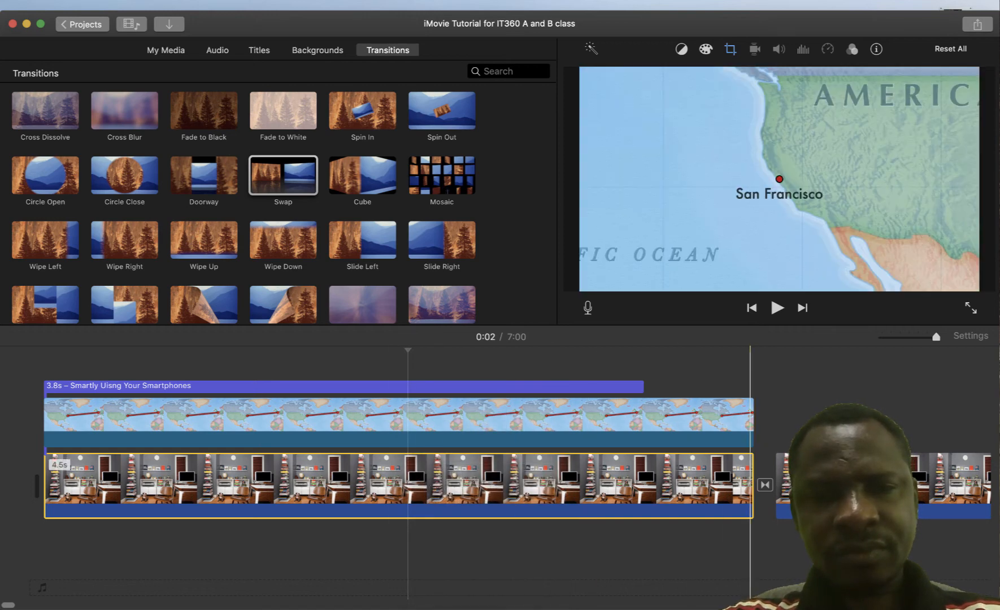
{"action": "left_click_drag", "start_coordinate": [751, 480], "coordinate": [463, 485]}
Undo the earlier trims and extend the map intro clip's end to 5.0 seconds
{"action": "key", "text": "super+z"}
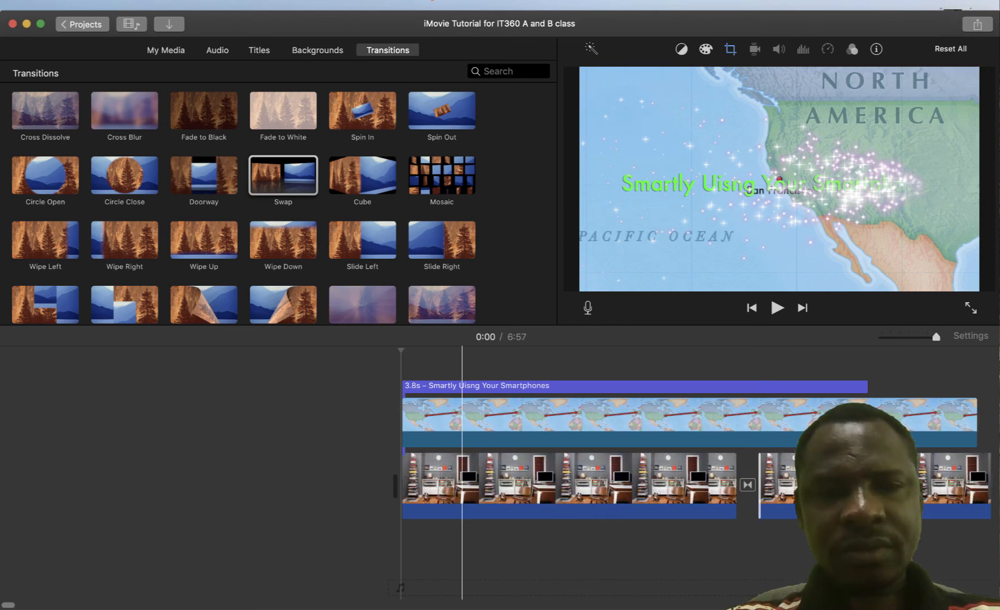
{"action": "key", "text": "super+z"}
{"action": "scroll", "coordinate": [462, 474], "scroll_direction": "right", "scroll_amount": 12}
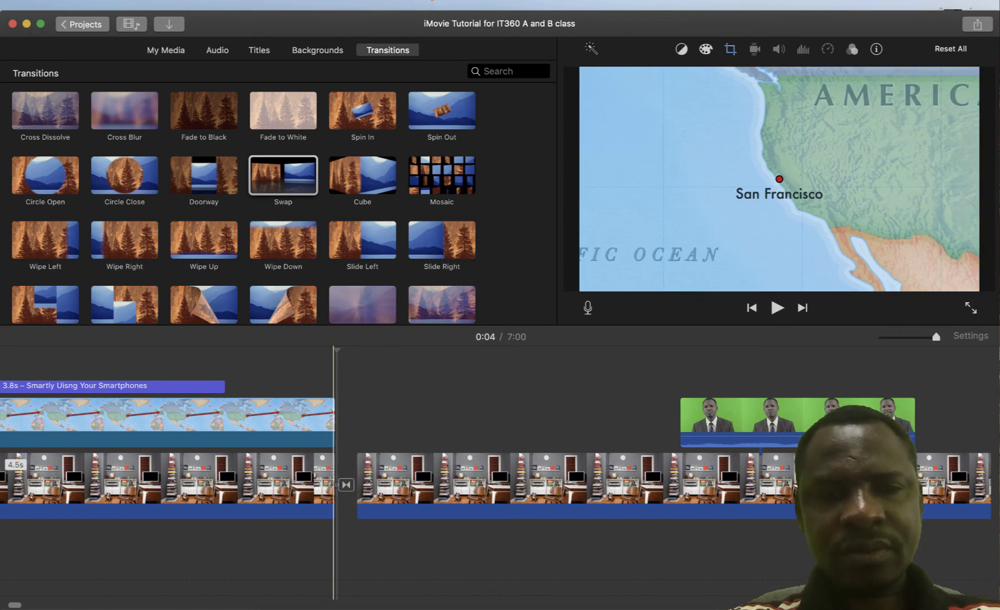
{"action": "mouse_move", "coordinate": [334, 485]}
{"action": "left_mouse_down"}
{"action": "mouse_move", "coordinate": [324, 484]}
{"action": "mouse_move", "coordinate": [334, 485]}
{"action": "left_mouse_up"}
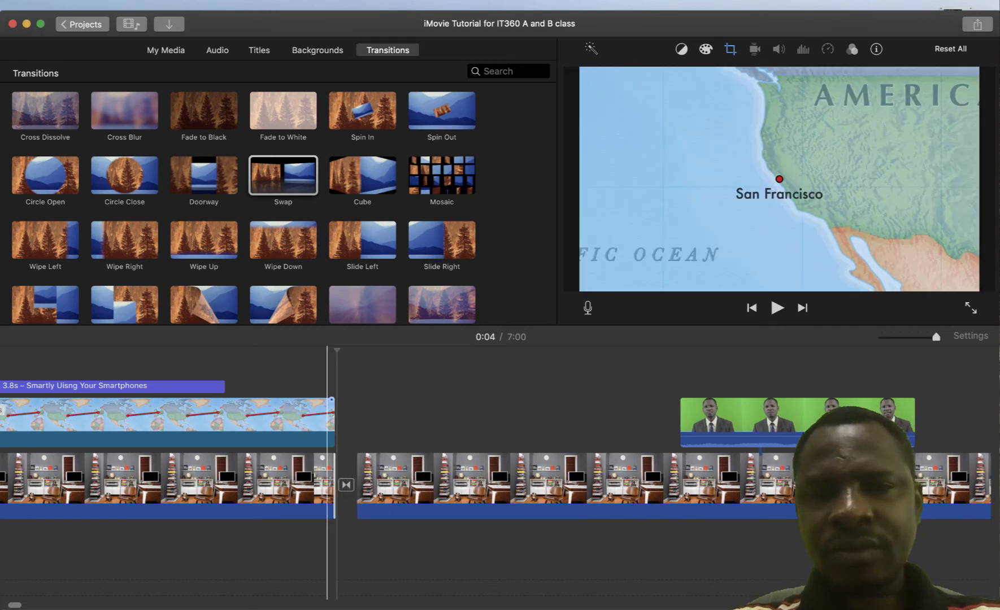
{"action": "left_click", "coordinate": [327, 423]}
{"action": "left_click_drag", "start_coordinate": [331, 423], "coordinate": [343, 422]}
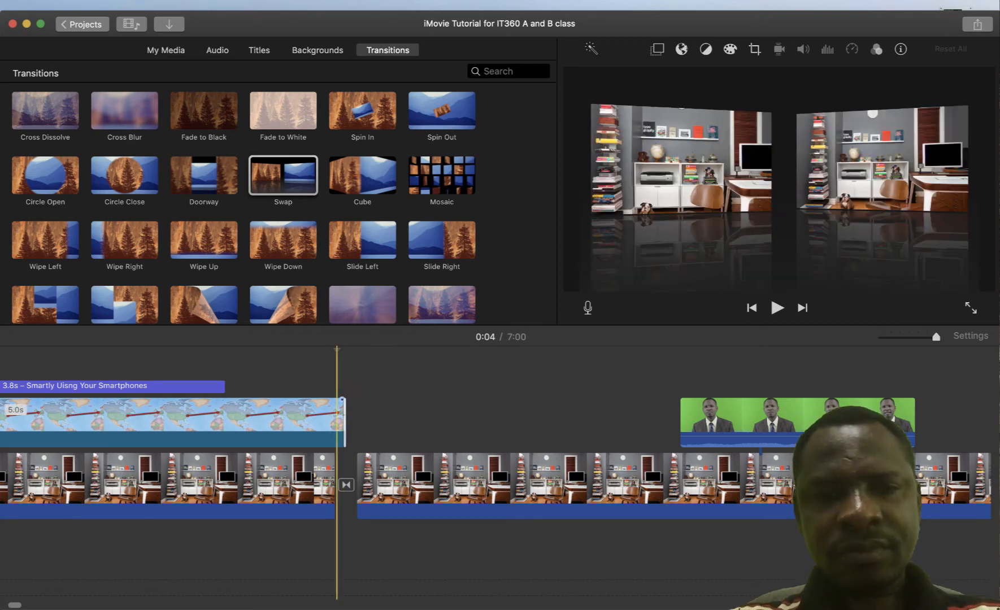
Test deleting the first office clip and its title, then undo the deletion
{"action": "left_click", "coordinate": [322, 480]}
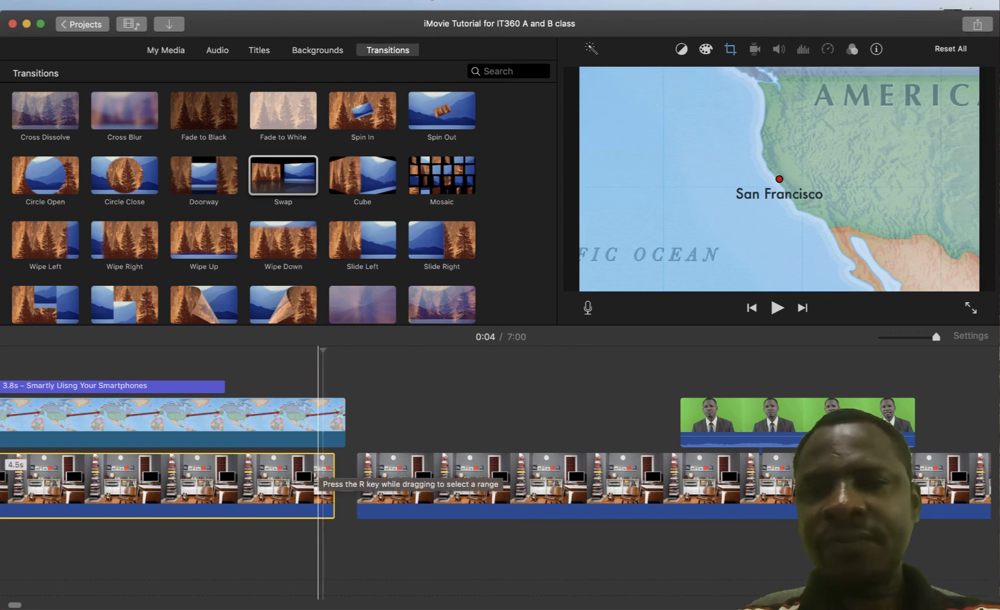
{"action": "right_click", "coordinate": [322, 480]}
{"action": "left_click", "coordinate": [339, 452]}
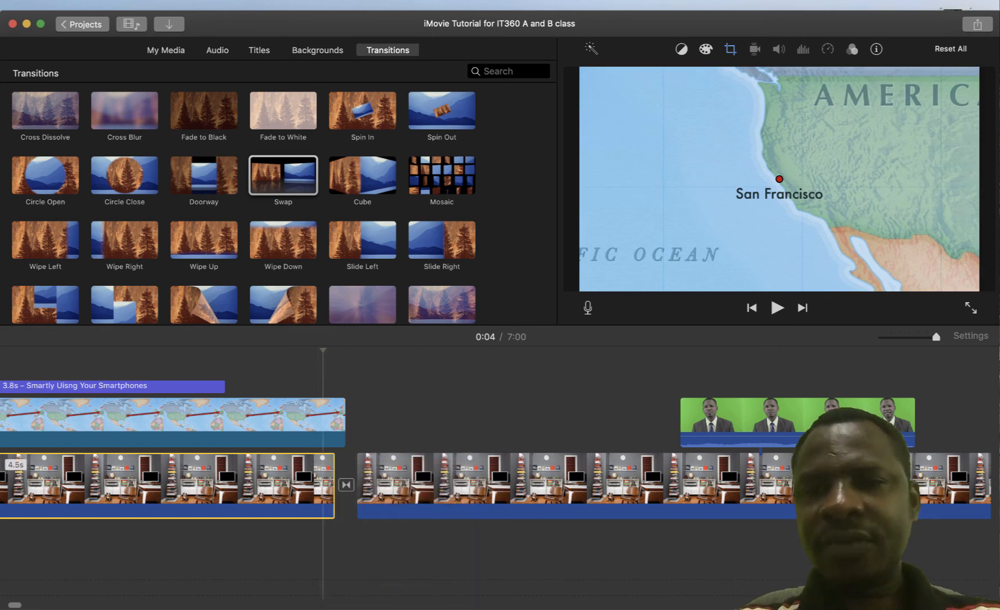
{"action": "key", "text": "super+z"}
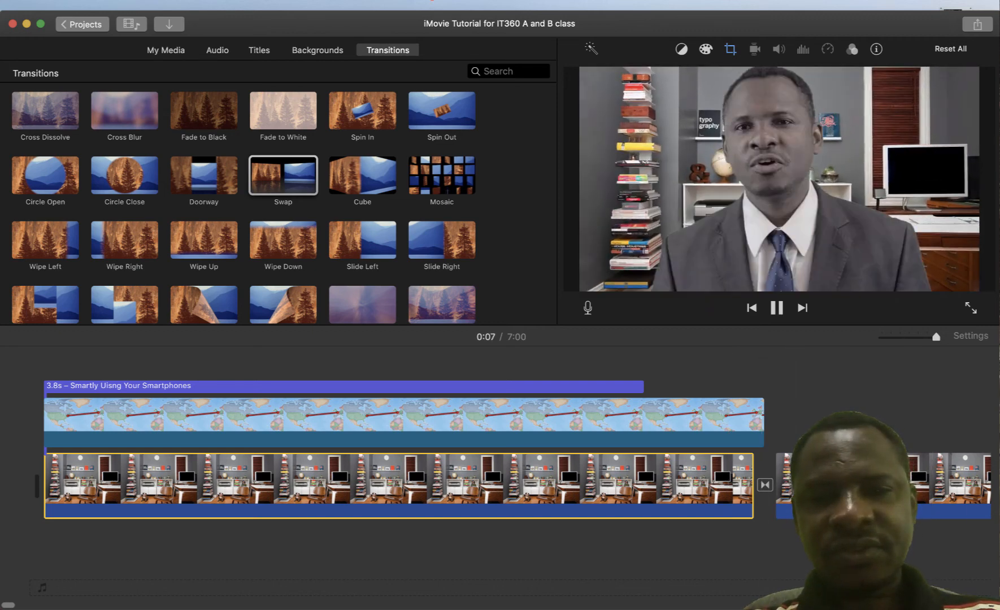
Trim the start of the long office clip after the Swap to 6:58 and play the transition
{"action": "key", "text": "space"}
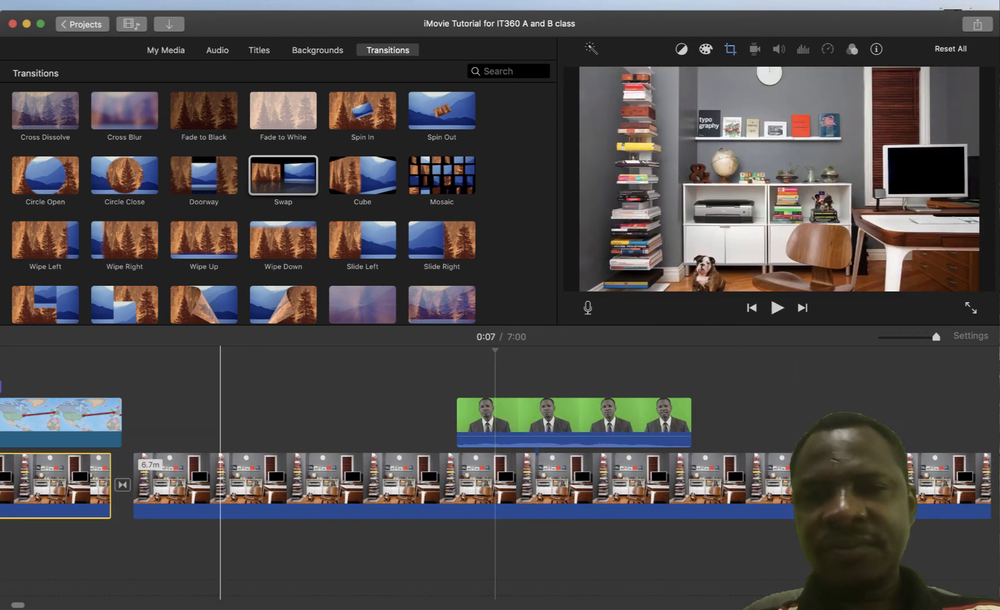
{"action": "left_click", "coordinate": [220, 480]}
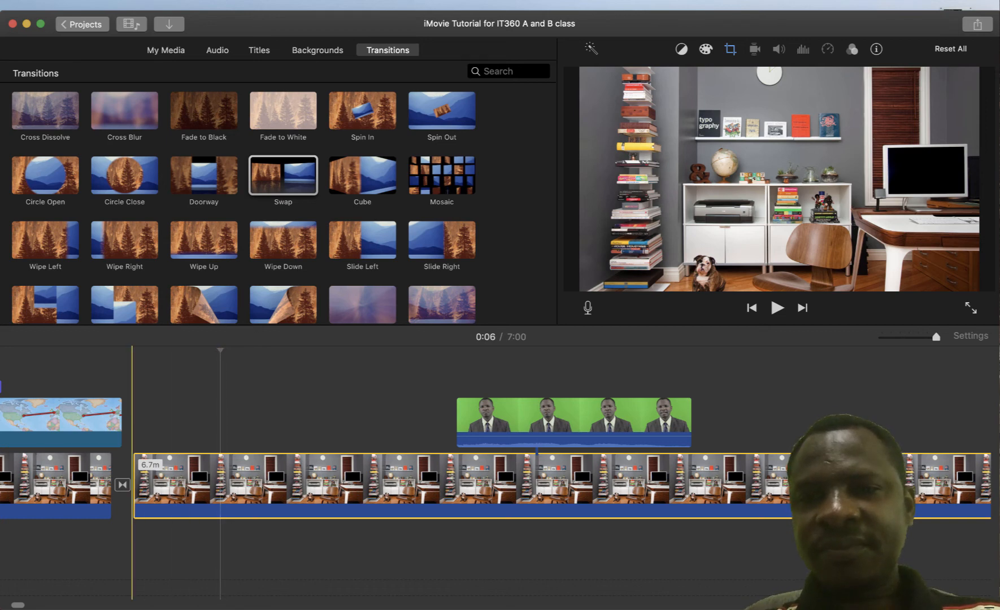
{"action": "scroll", "coordinate": [131, 480], "scroll_direction": "left", "scroll_amount": 10}
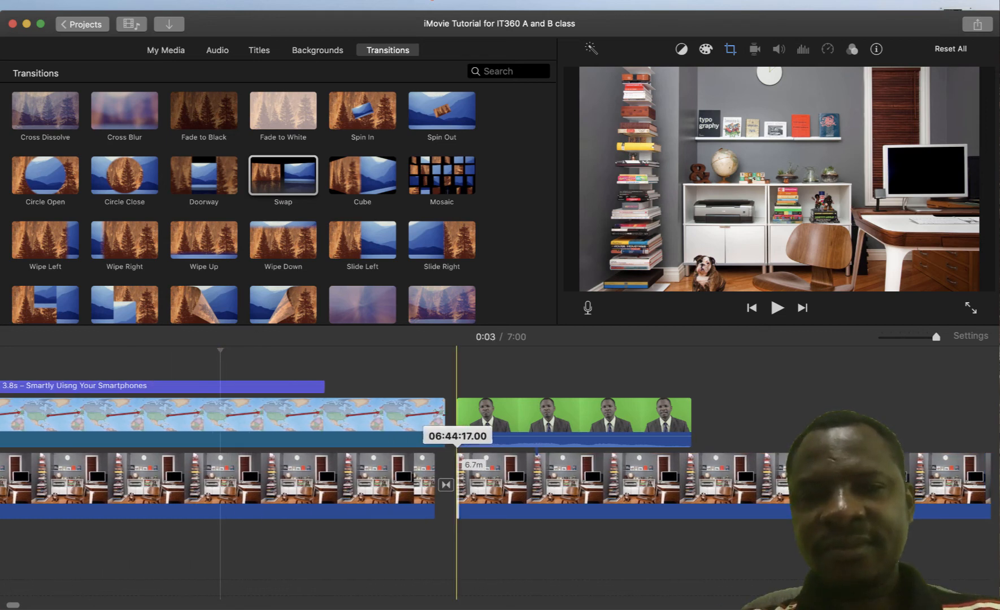
{"action": "left_click_drag", "start_coordinate": [456, 480], "coordinate": [457, 480]}
{"action": "left_click", "coordinate": [423, 422]}
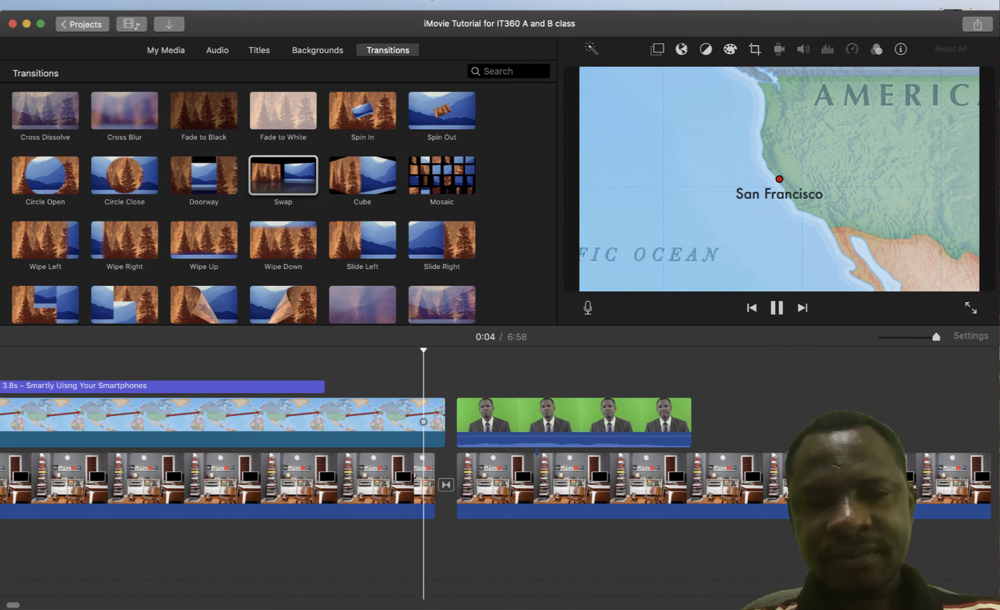
{"action": "key", "text": "space"}
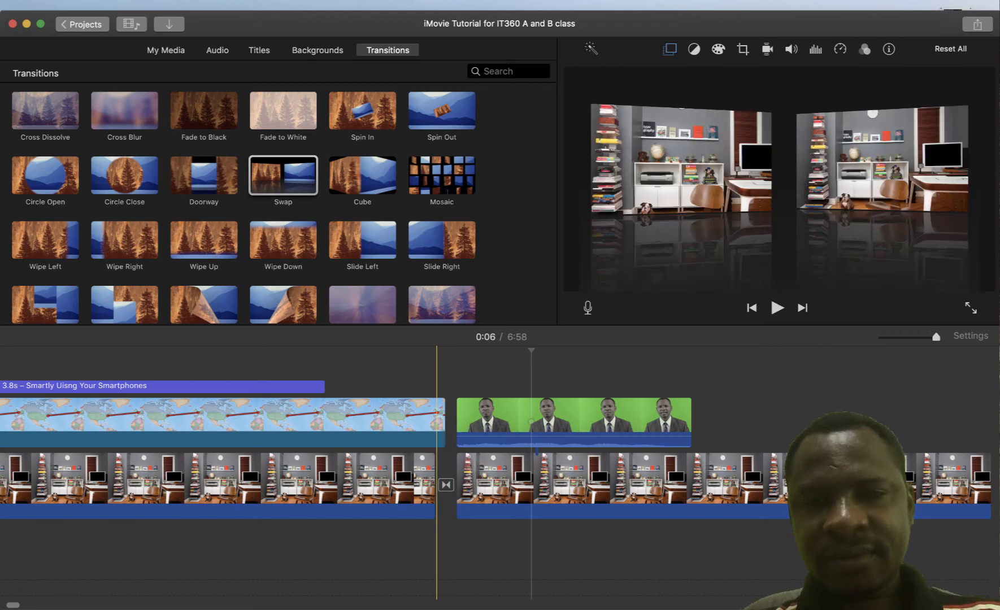
In the Precision Editor, try moving the outgoing clip's edit point, then undo those changes
{"action": "double_click", "coordinate": [446, 484]}
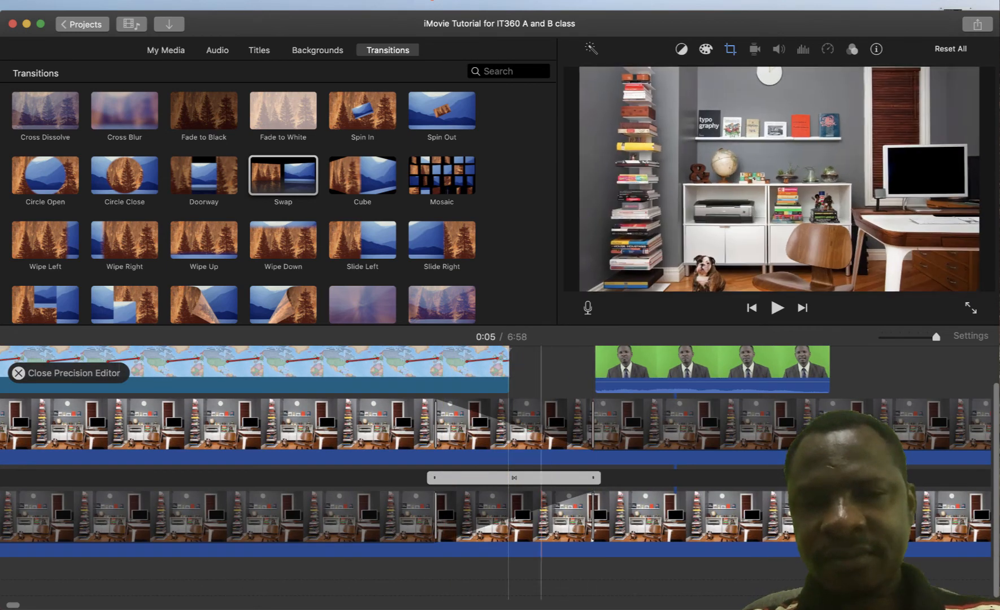
{"action": "scroll", "coordinate": [543, 429], "scroll_direction": "left", "scroll_amount": 1}
{"action": "left_click_drag", "start_coordinate": [612, 431], "coordinate": [740, 430]}
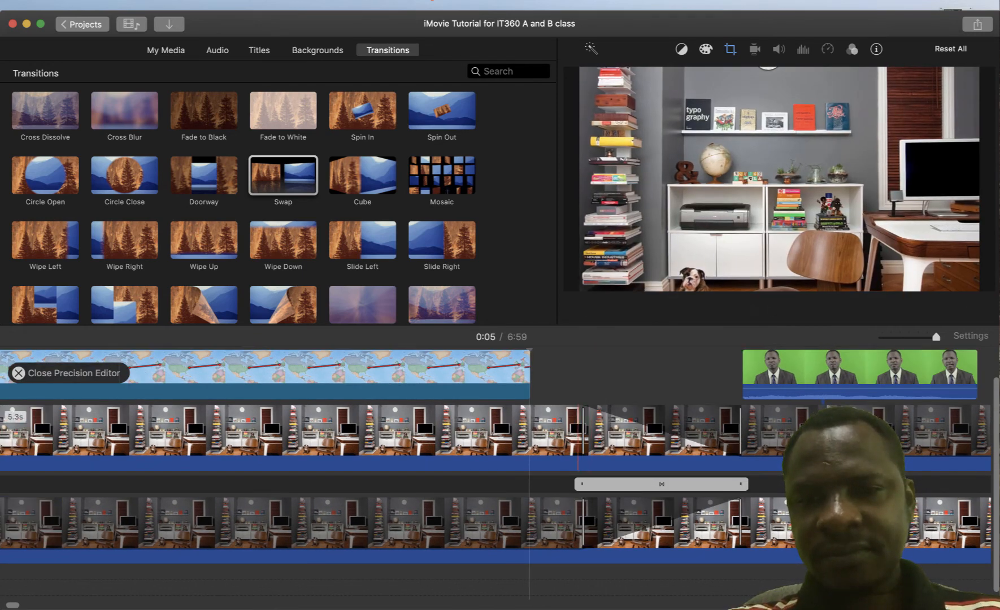
{"action": "left_click_drag", "start_coordinate": [589, 430], "coordinate": [594, 430]}
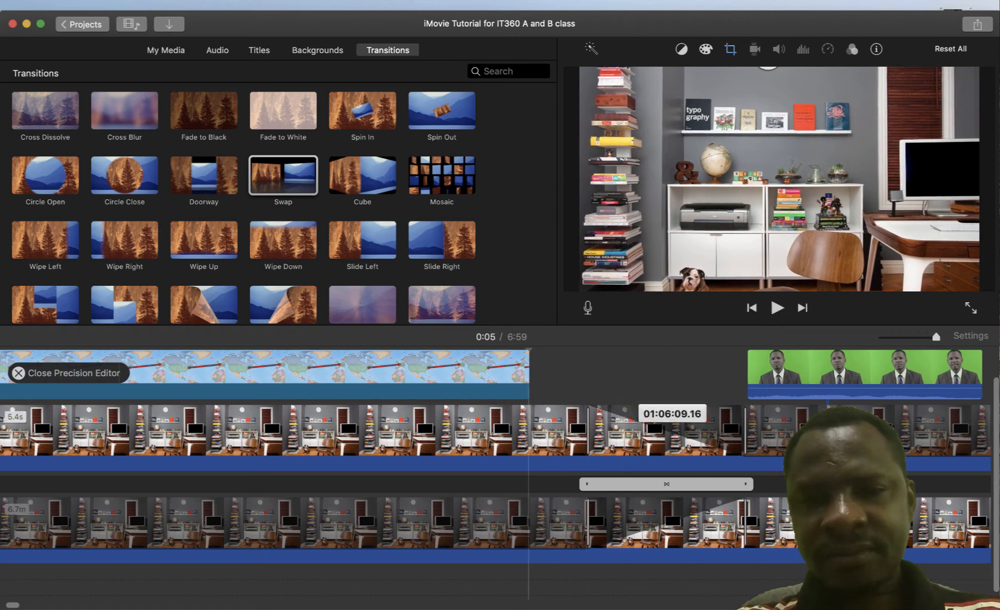
{"action": "left_click_drag", "start_coordinate": [674, 429], "coordinate": [664, 454]}
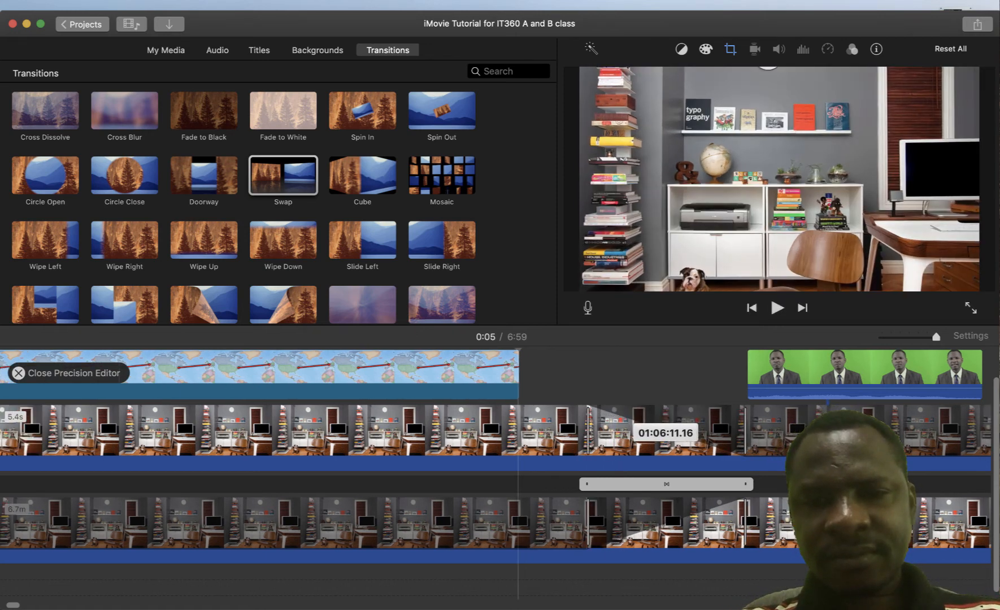
{"action": "scroll", "coordinate": [587, 452], "scroll_direction": "right", "scroll_amount": 5}
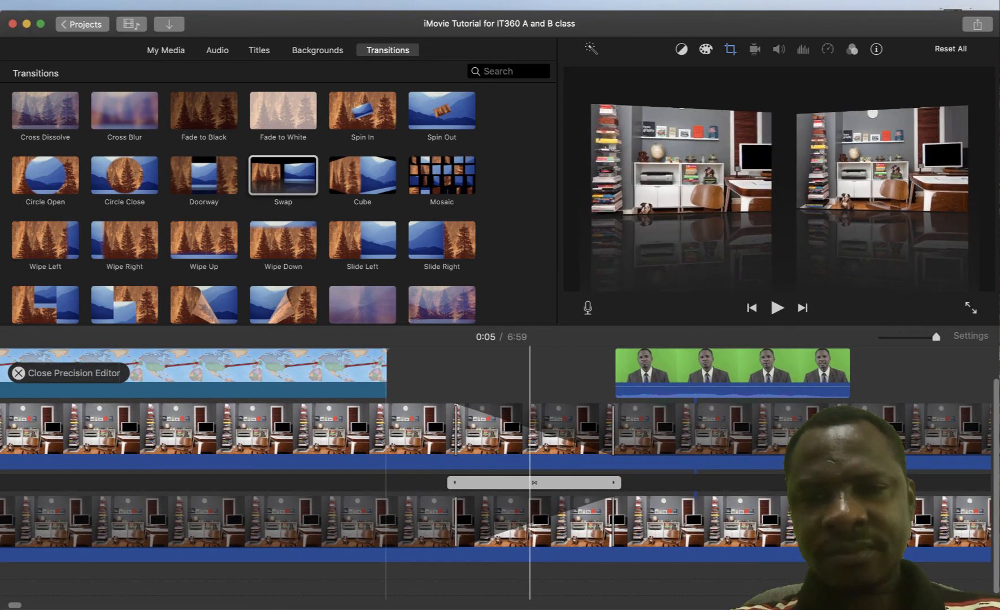
{"action": "left_click_drag", "start_coordinate": [530, 482], "coordinate": [520, 483]}
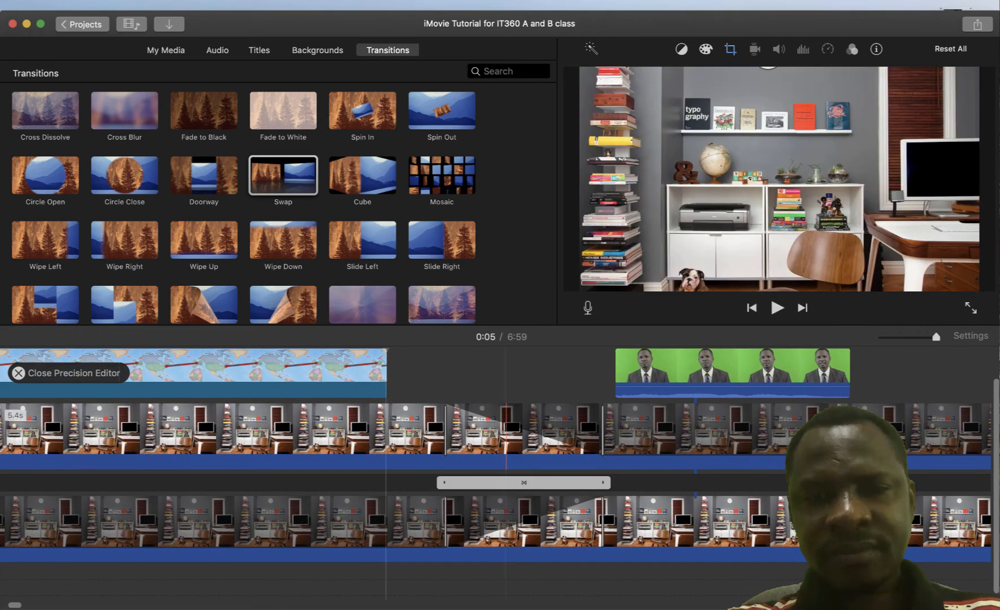
{"action": "key", "text": "super+z"}
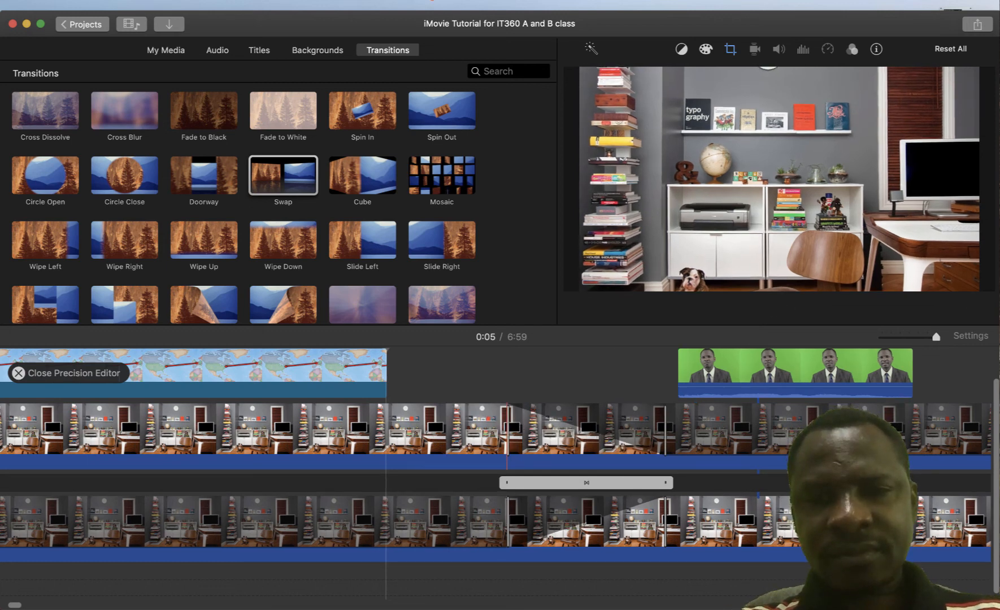
{"action": "key", "text": "super+z"}
{"action": "key", "text": "super+z"}
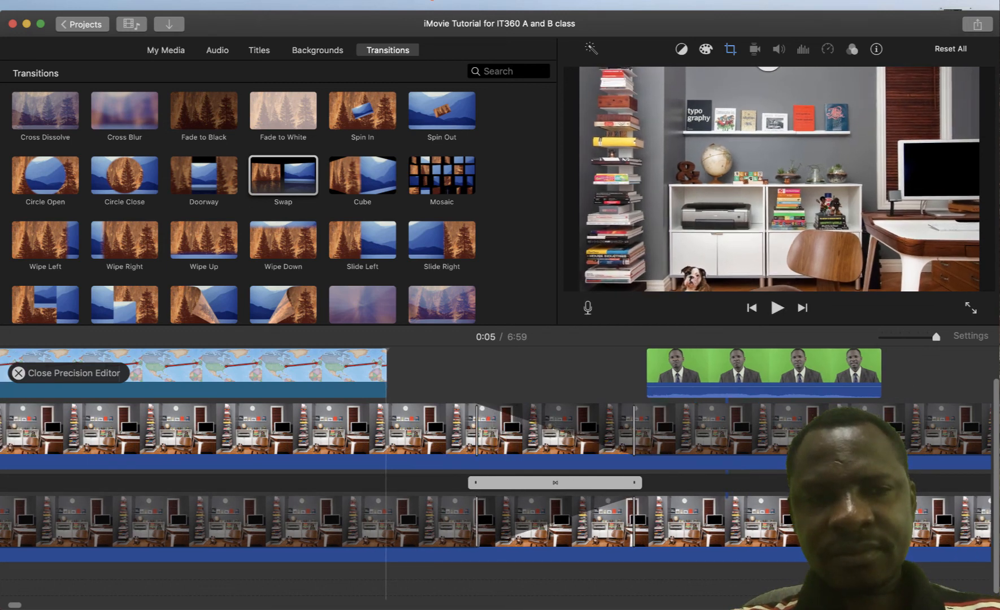
Lengthen the Swap transition, extend the map clip to 5.6 seconds, and slide the transition later
{"action": "mouse_move", "coordinate": [476, 483]}
{"action": "left_mouse_down"}
{"action": "mouse_move", "coordinate": [418, 483]}
{"action": "mouse_move", "coordinate": [515, 482]}
{"action": "mouse_move", "coordinate": [460, 483]}
{"action": "left_mouse_up"}
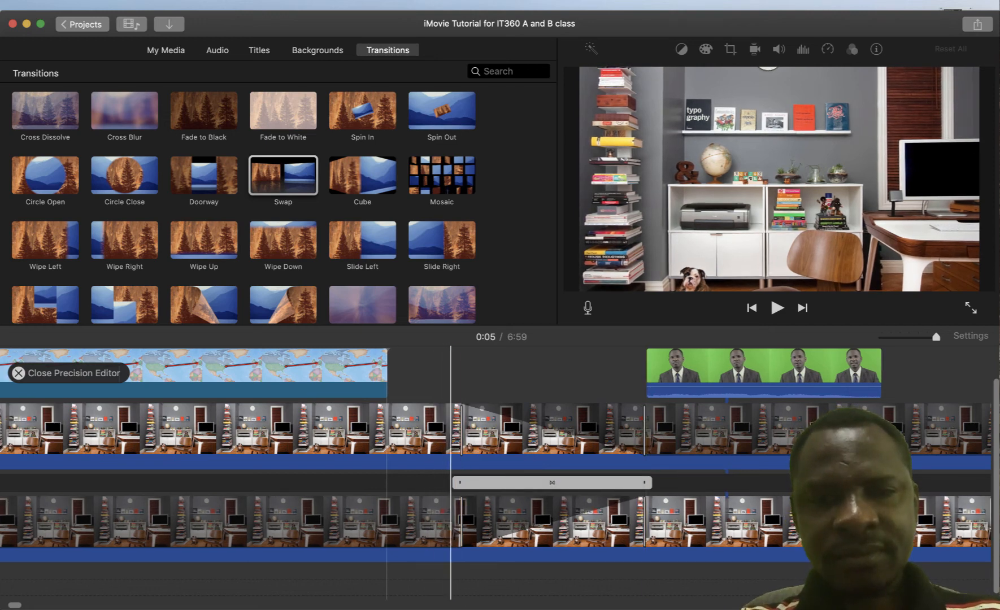
{"action": "mouse_move", "coordinate": [459, 482]}
{"action": "left_mouse_down"}
{"action": "mouse_move", "coordinate": [397, 483]}
{"action": "mouse_move", "coordinate": [461, 482]}
{"action": "left_mouse_up"}
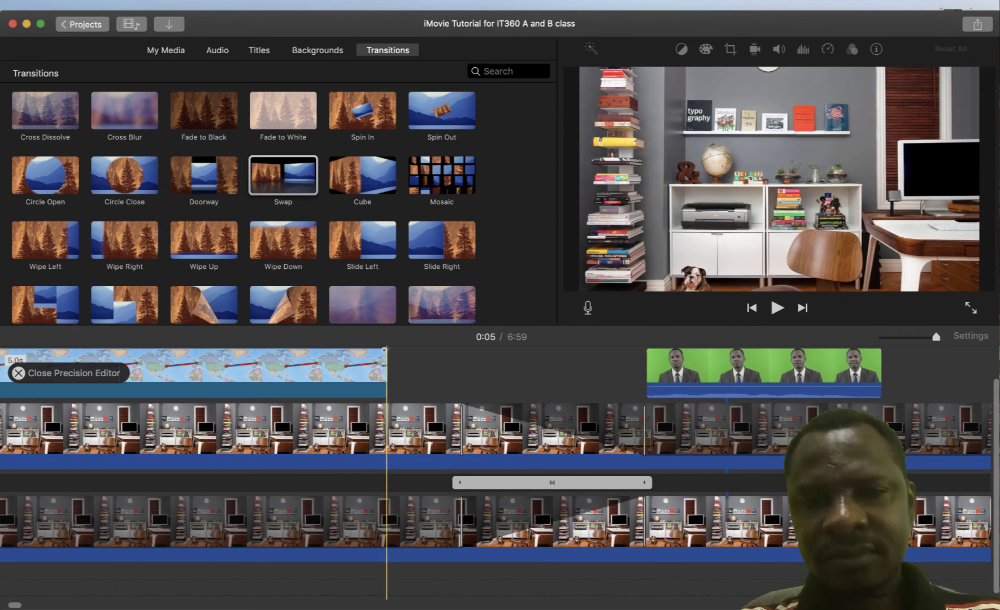
{"action": "left_click_drag", "start_coordinate": [386, 372], "coordinate": [475, 373]}
{"action": "left_click_drag", "start_coordinate": [644, 429], "coordinate": [582, 429]}
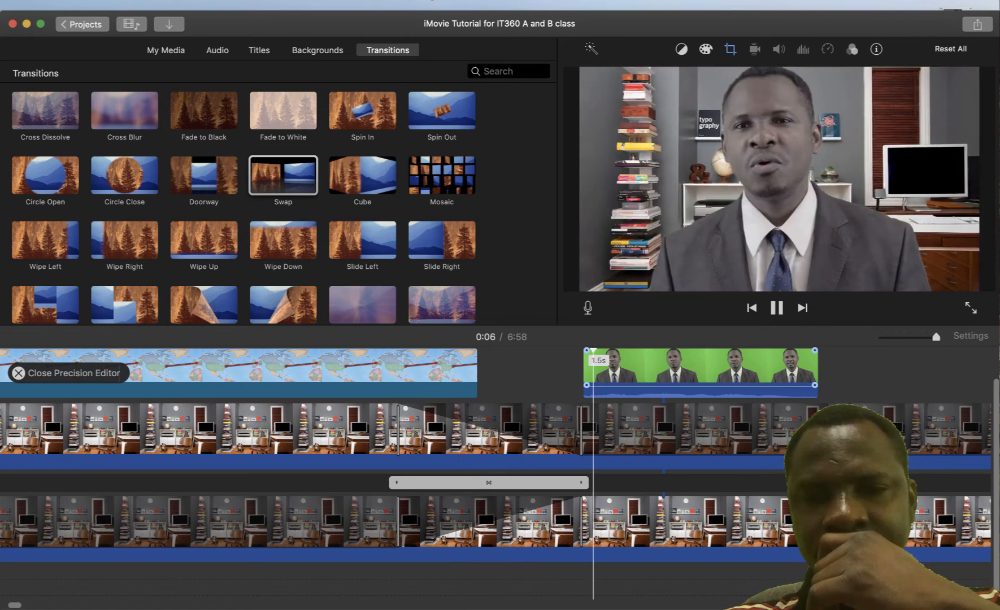
{"action": "key", "text": "space"}
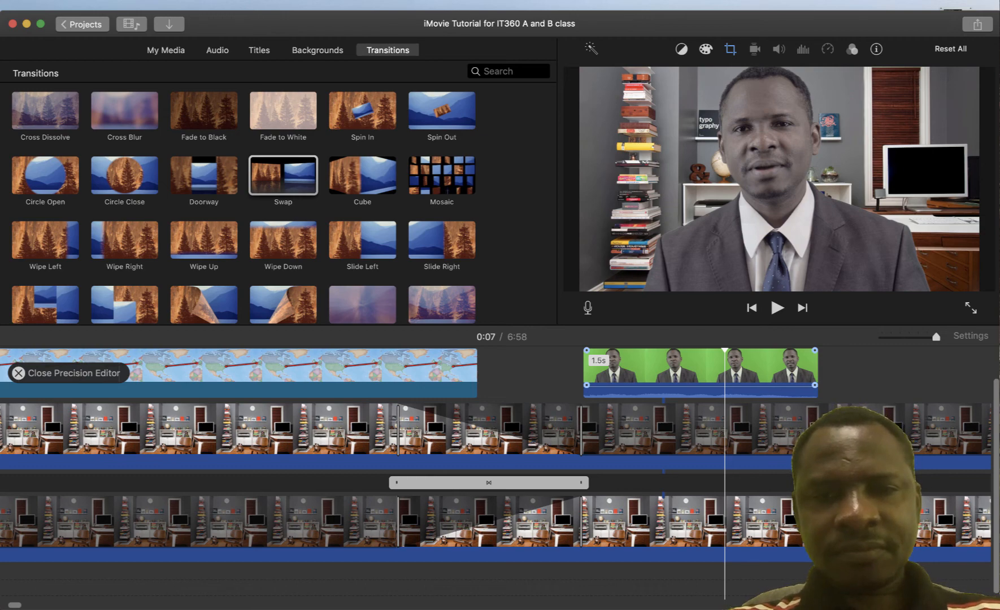
{"action": "key", "text": "space"}
{"action": "key", "text": "space"}
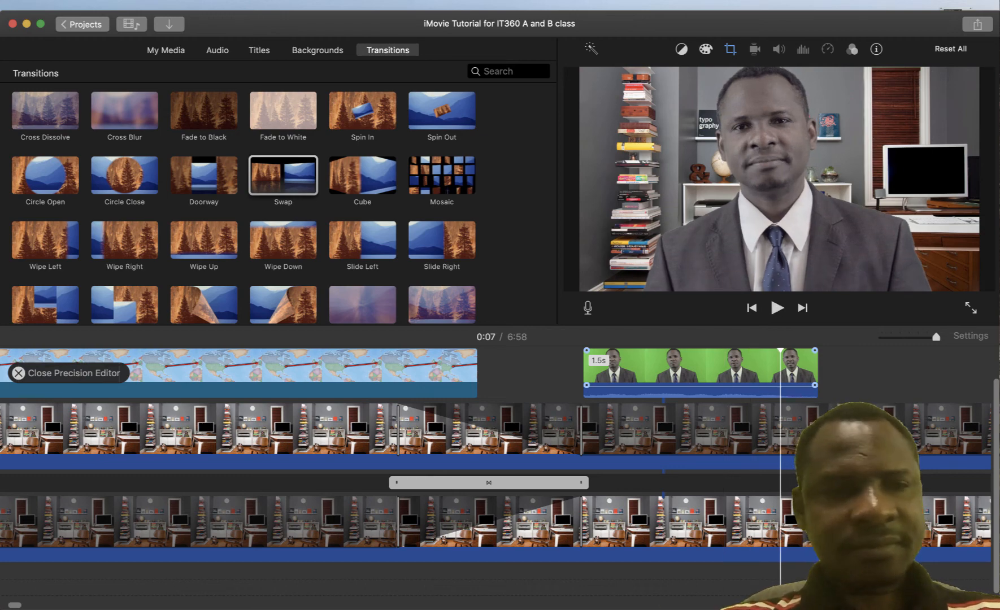
{"action": "left_click_drag", "start_coordinate": [521, 482], "coordinate": [552, 483]}
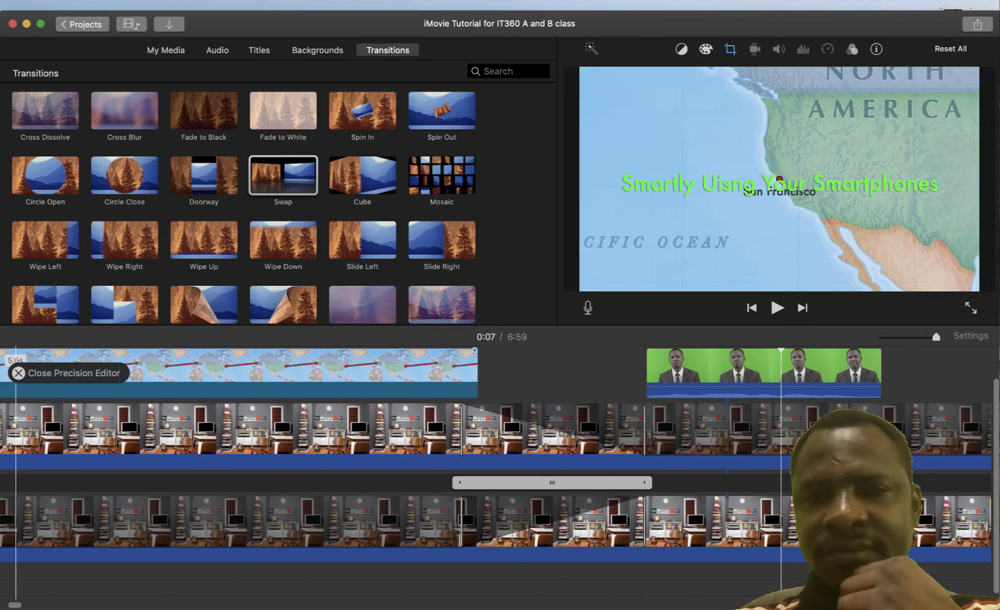
{"action": "left_click", "coordinate": [19, 373]}
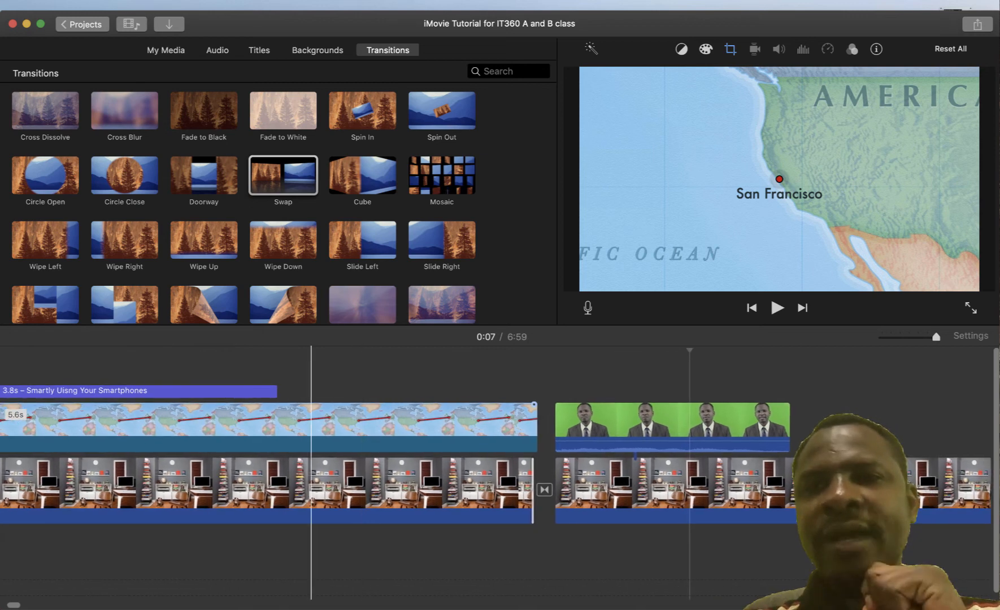
Scroll across the timeline, then switch the browser to My Media with Cmd+1
{"action": "scroll", "coordinate": [496, 451], "scroll_direction": "left", "scroll_amount": 1}
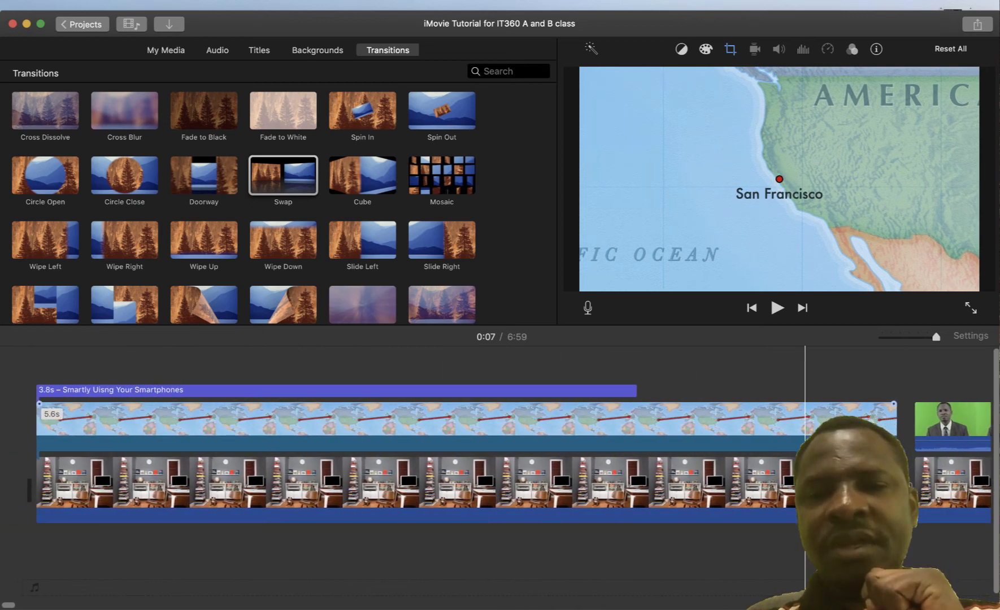
{"action": "scroll", "coordinate": [495, 452], "scroll_direction": "right", "scroll_amount": 2}
{"action": "scroll", "coordinate": [589, 452], "scroll_direction": "right", "scroll_amount": 5}
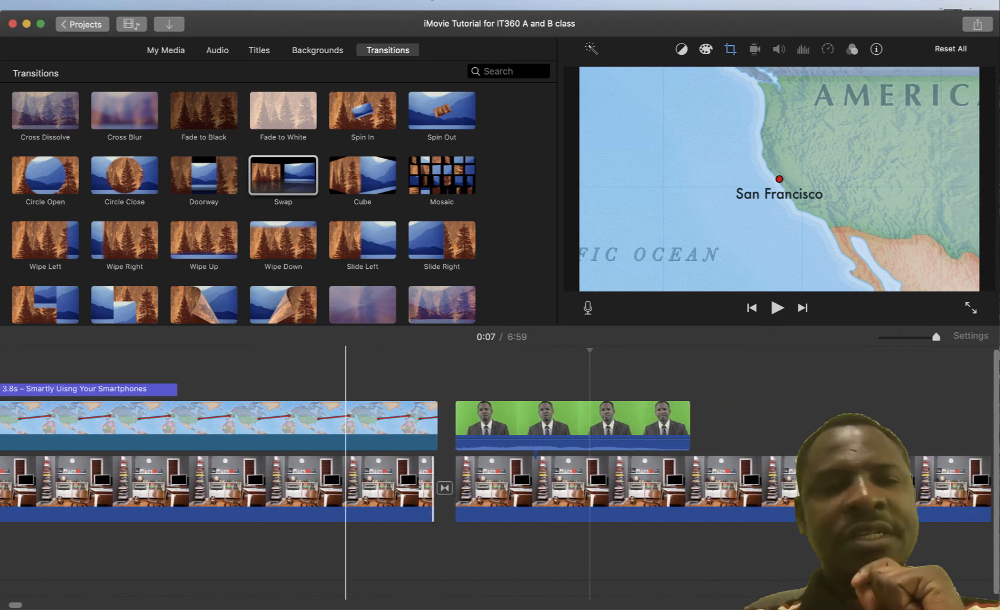
{"action": "scroll", "coordinate": [496, 429], "scroll_direction": "right", "scroll_amount": 2}
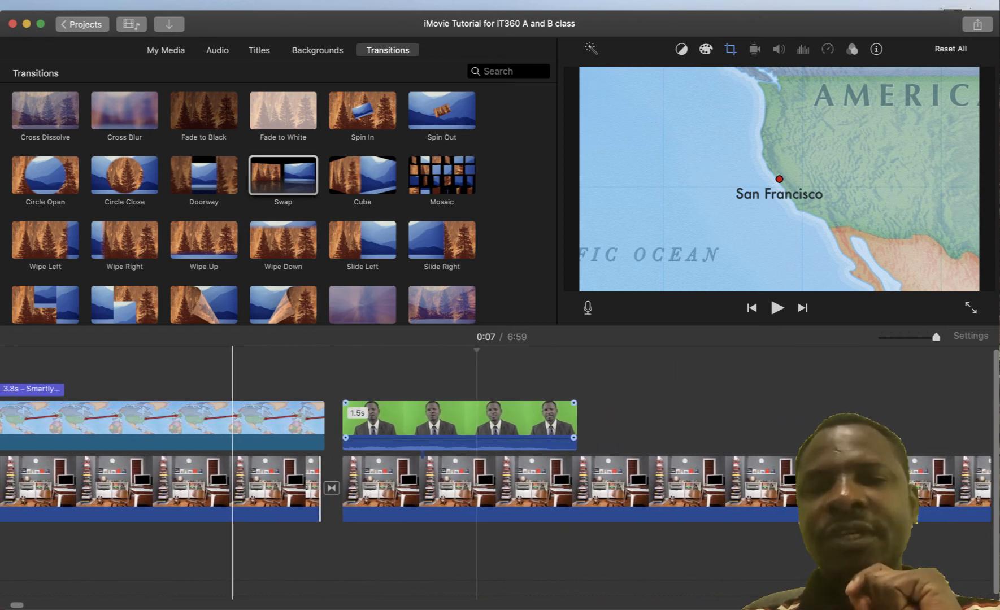
{"action": "scroll", "coordinate": [495, 429], "scroll_direction": "left", "scroll_amount": 7}
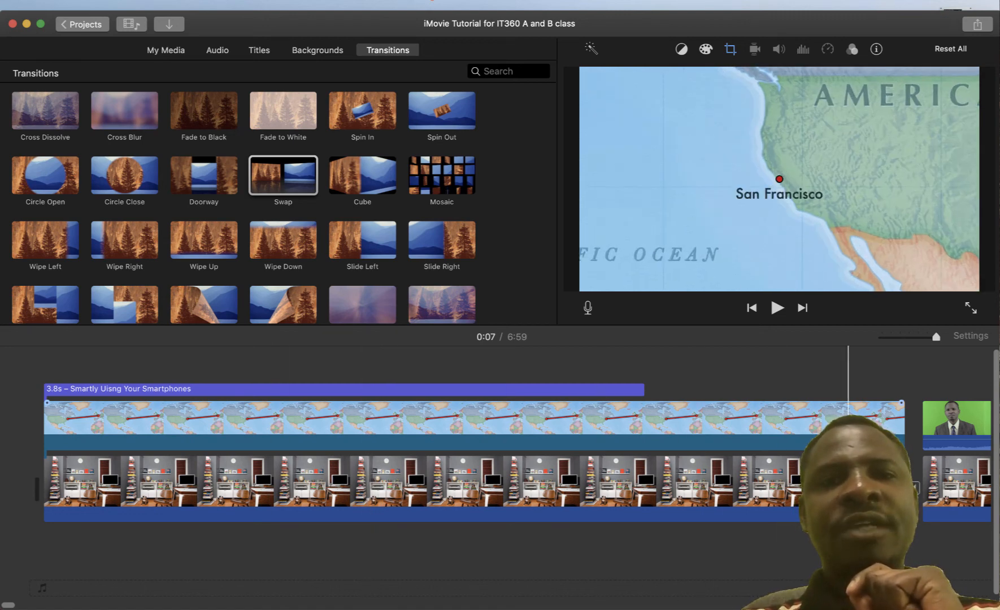
{"action": "scroll", "coordinate": [496, 451], "scroll_direction": "right", "scroll_amount": 7}
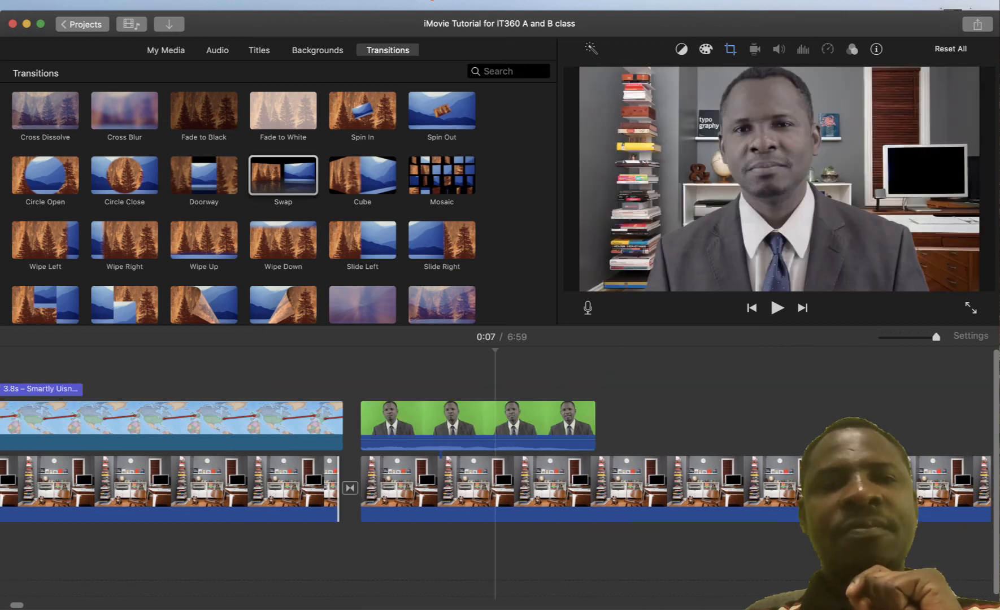
{"action": "key", "text": "super+1"}
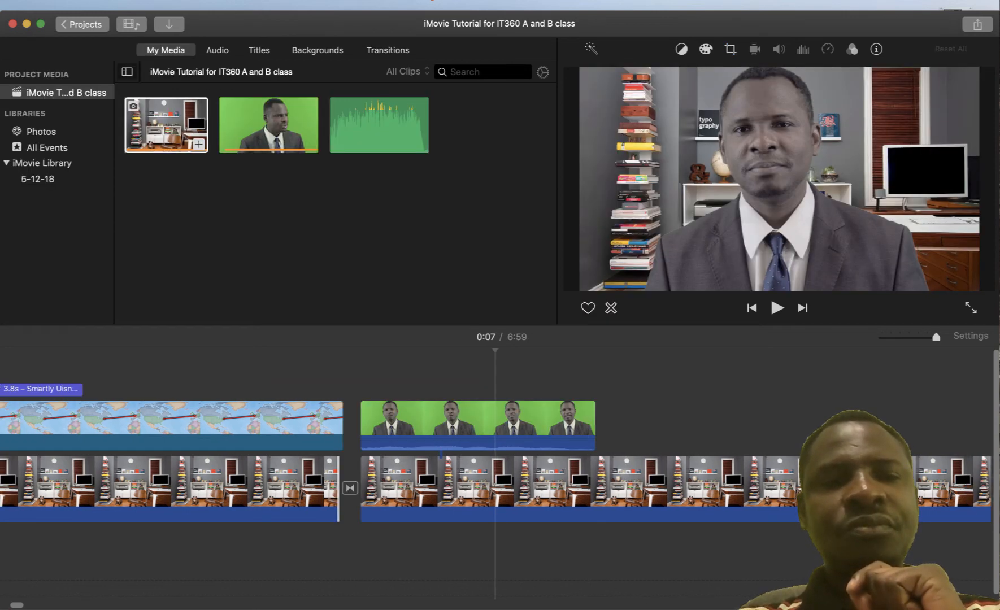
Drag the Blue_Dot_Sessions_-_10_-_Chicken_Steak music under the video at 0:00 and return to the start
{"action": "left_click", "coordinate": [182, 125]}
{"action": "left_click", "coordinate": [346, 124]}
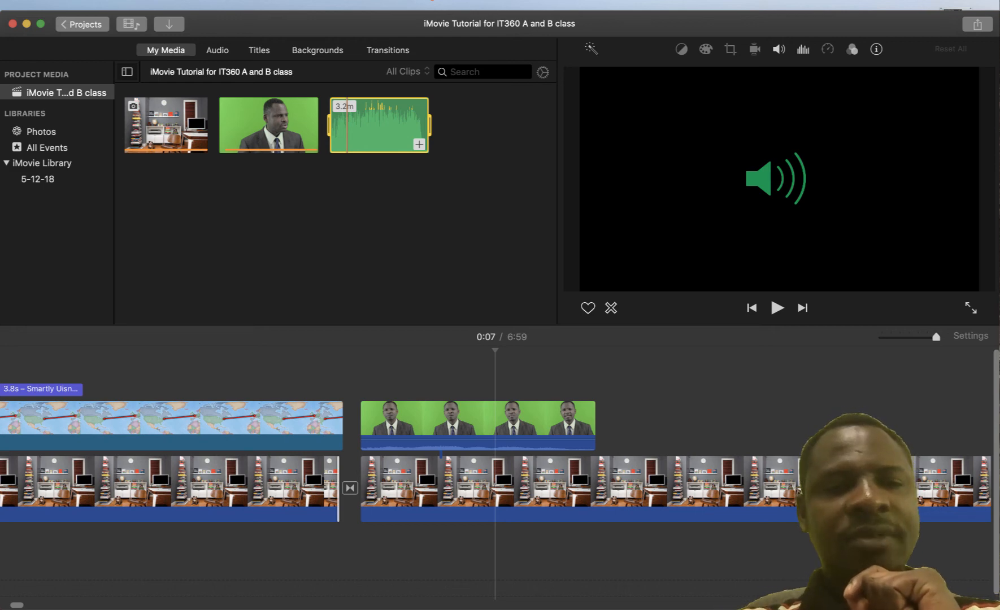
{"action": "scroll", "coordinate": [223, 418], "scroll_direction": "left", "scroll_amount": 10}
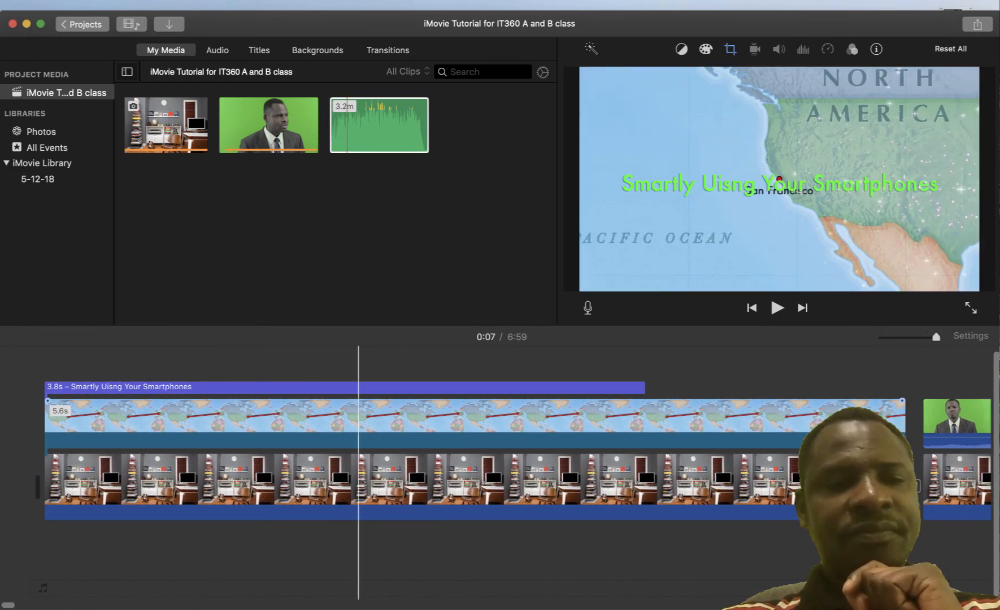
{"action": "left_click_drag", "start_coordinate": [346, 124], "coordinate": [57, 545]}
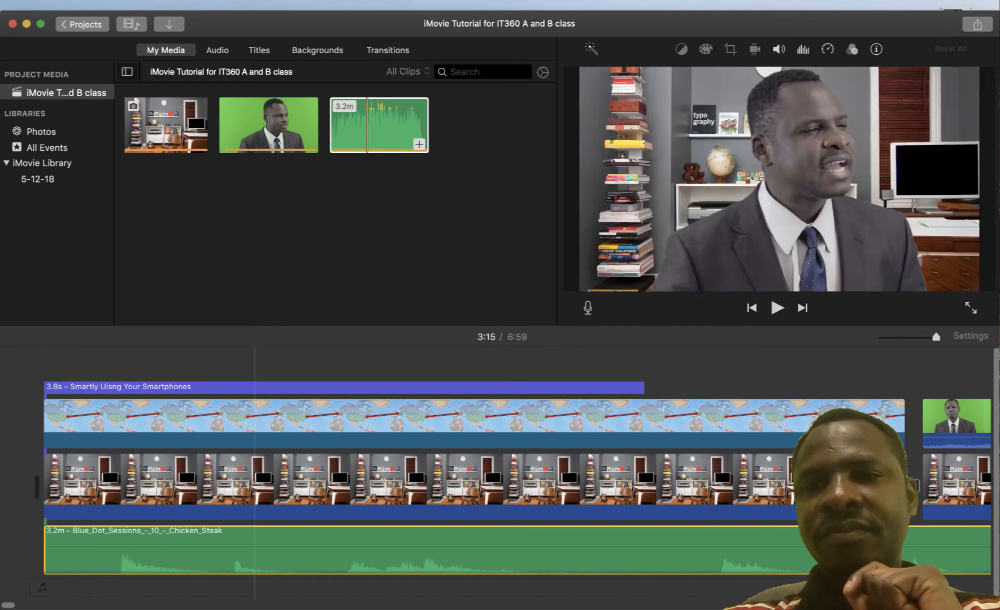
{"action": "left_click", "coordinate": [50, 362]}
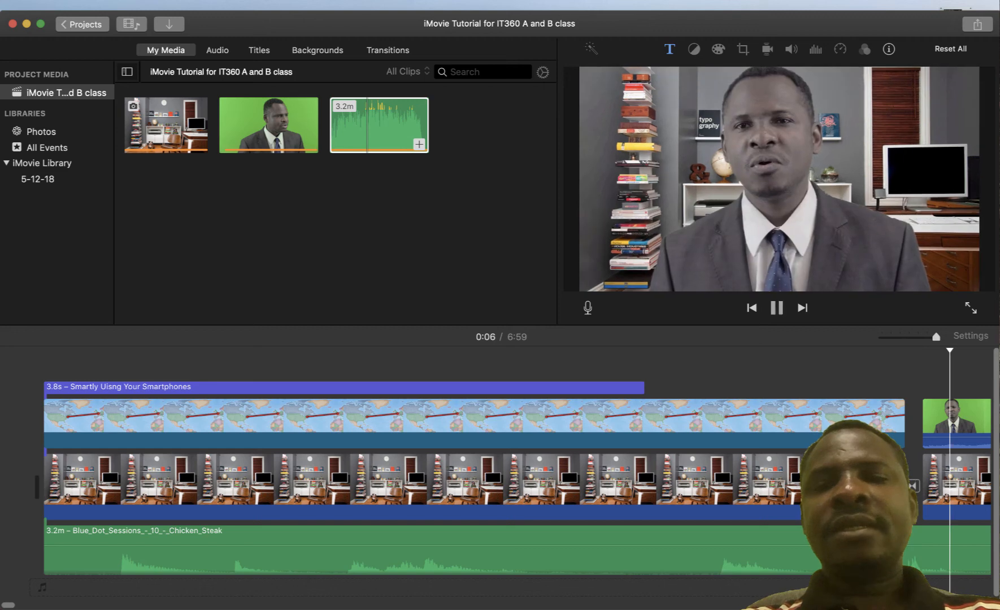
{"action": "key", "text": "space"}
{"action": "scroll", "coordinate": [496, 474], "scroll_direction": "right", "scroll_amount": 10}
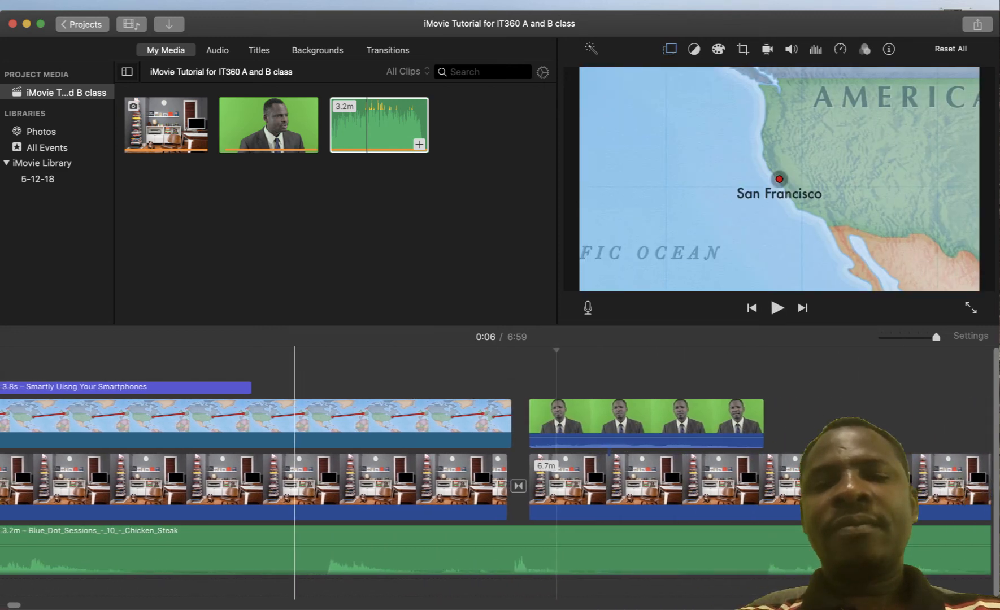
{"action": "scroll", "coordinate": [418, 474], "scroll_direction": "right", "scroll_amount": 8}
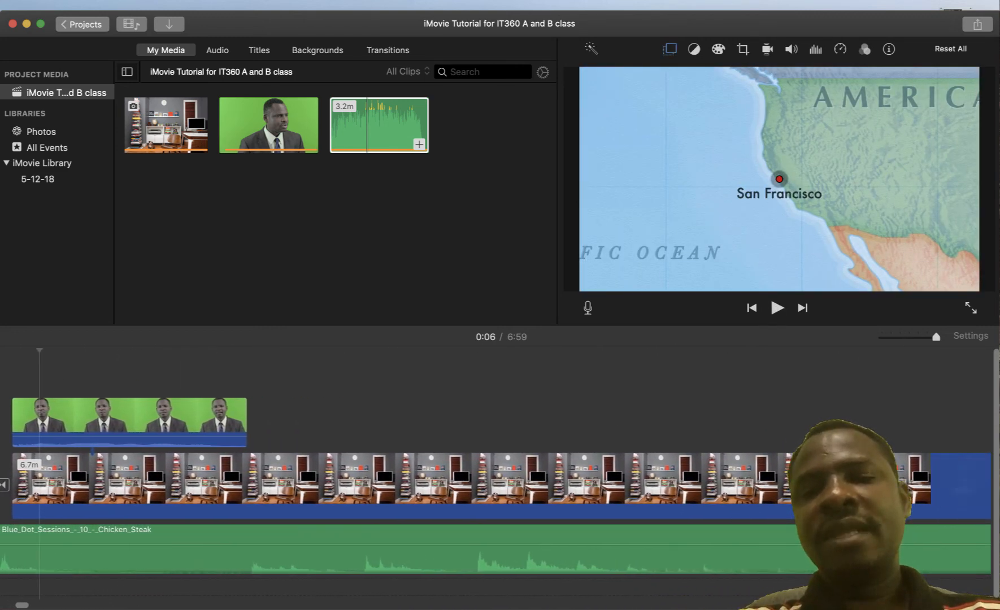
{"action": "scroll", "coordinate": [496, 452], "scroll_direction": "right", "scroll_amount": 10}
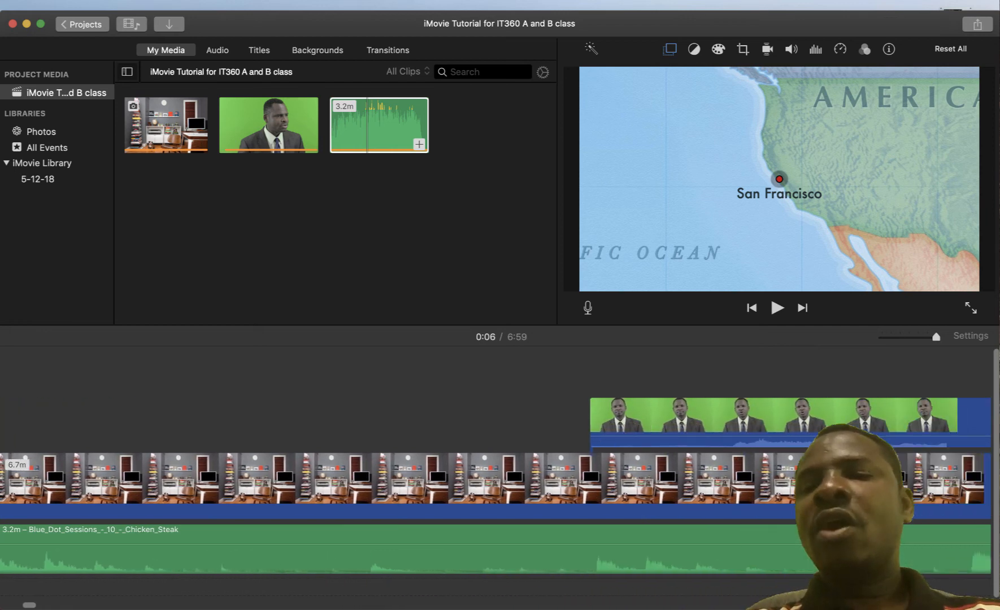
{"action": "scroll", "coordinate": [654, 475], "scroll_direction": "right", "scroll_amount": 8}
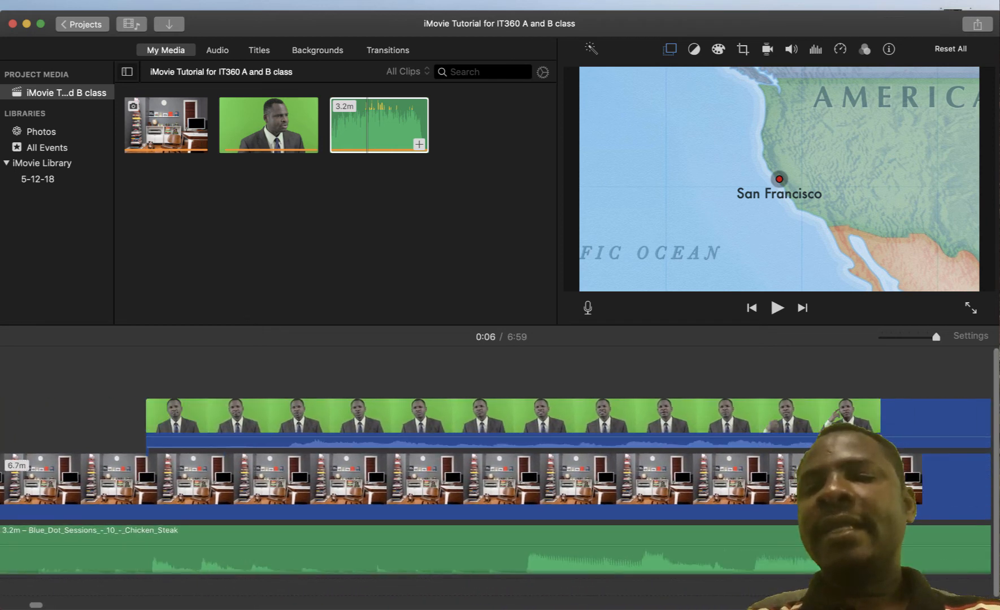
{"action": "left_click", "coordinate": [653, 540]}
{"action": "scroll", "coordinate": [653, 540], "scroll_direction": "right", "scroll_amount": 11}
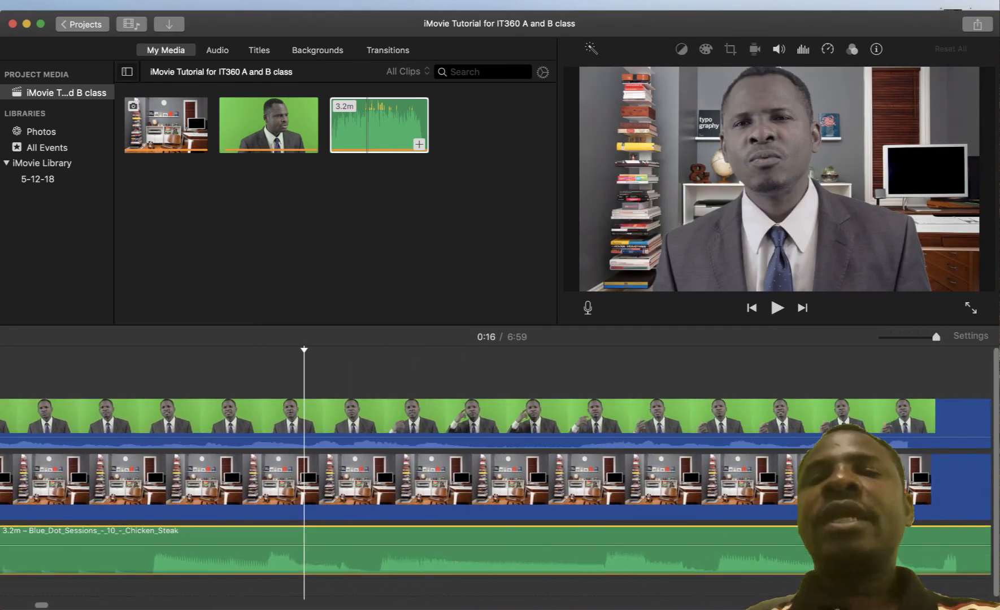
{"action": "scroll", "coordinate": [109, 480], "scroll_direction": "right", "scroll_amount": 5}
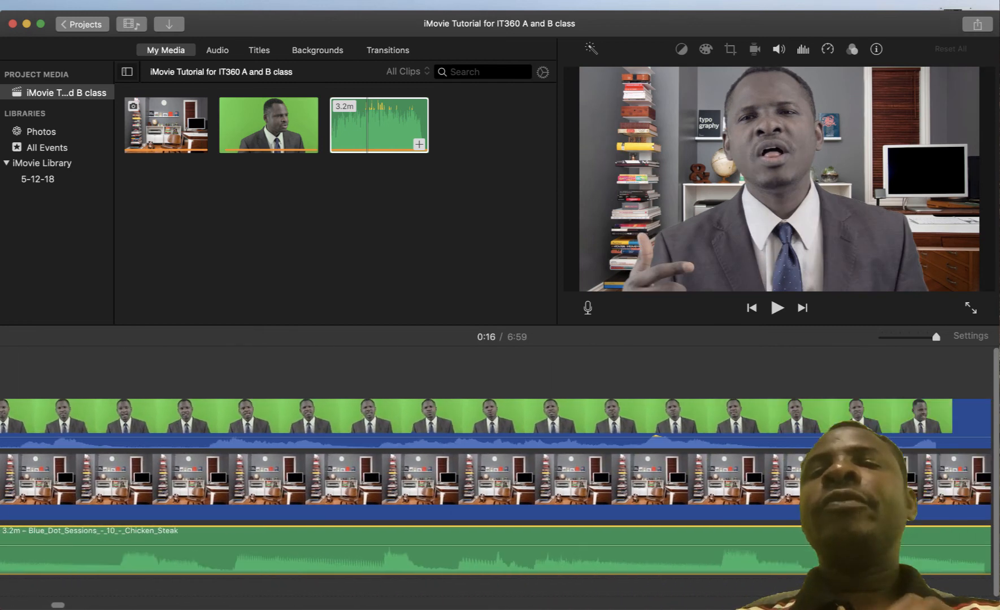
{"action": "scroll", "coordinate": [495, 487], "scroll_direction": "right", "scroll_amount": 3}
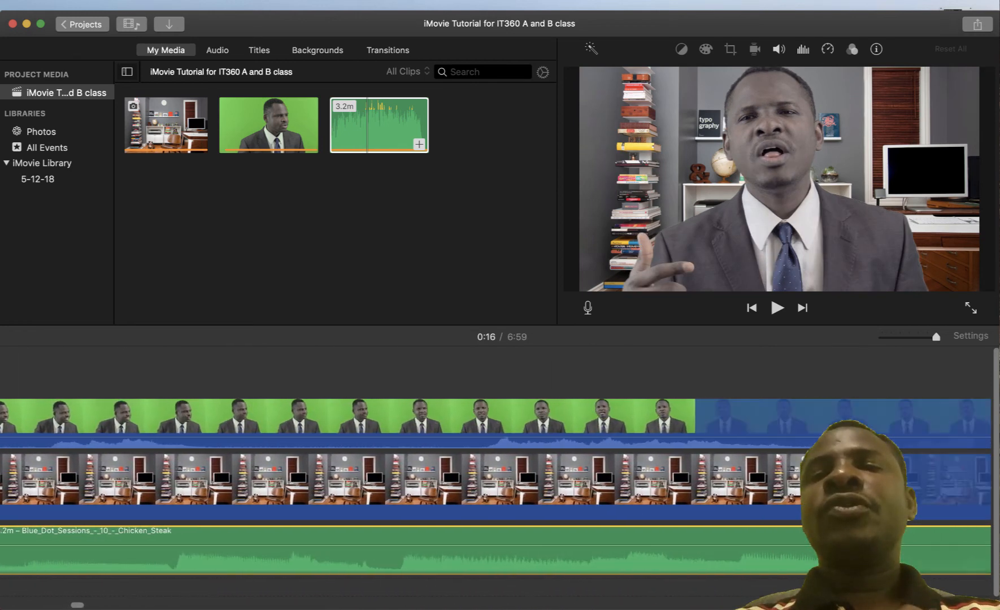
{"action": "scroll", "coordinate": [496, 487], "scroll_direction": "right", "scroll_amount": 2}
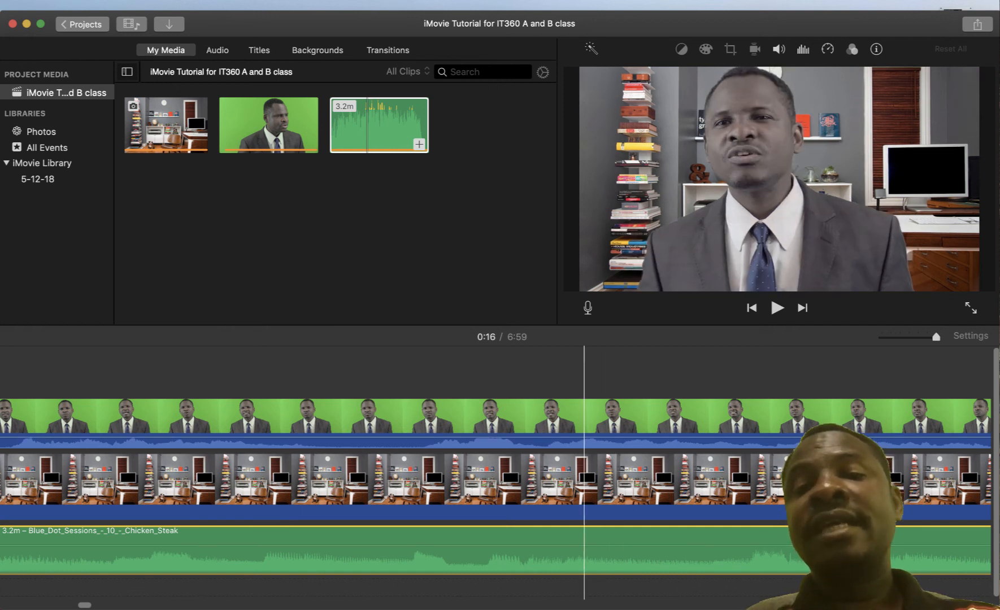
{"action": "left_click", "coordinate": [583, 418]}
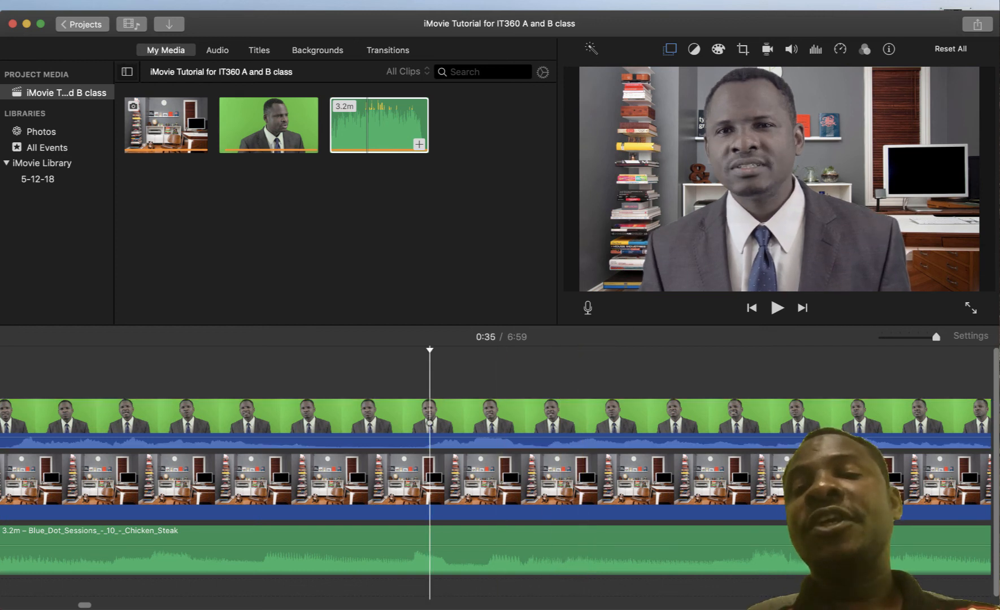
{"action": "left_click", "coordinate": [585, 373]}
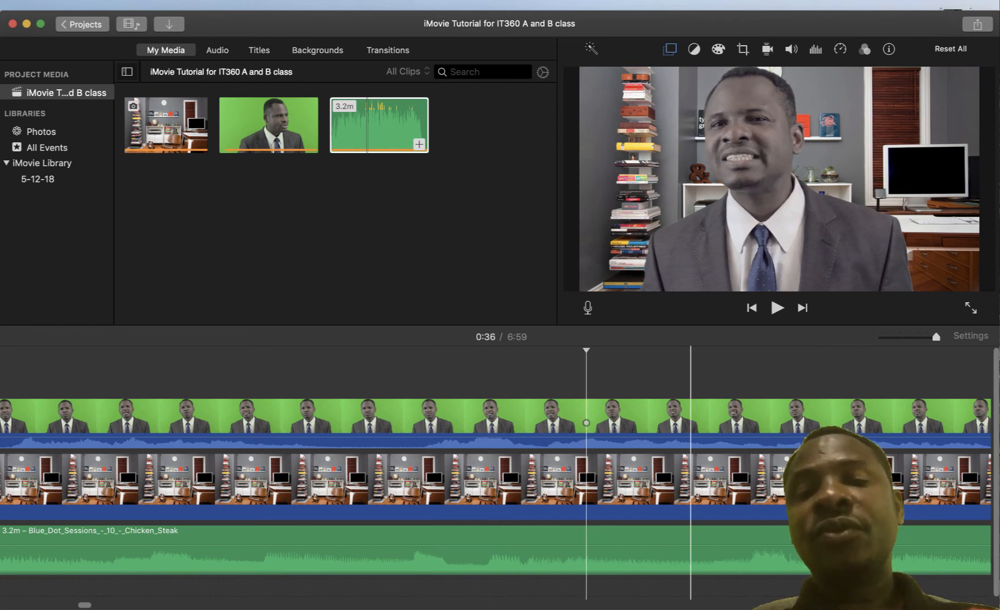
{"action": "left_click", "coordinate": [690, 373]}
{"action": "left_click", "coordinate": [767, 373]}
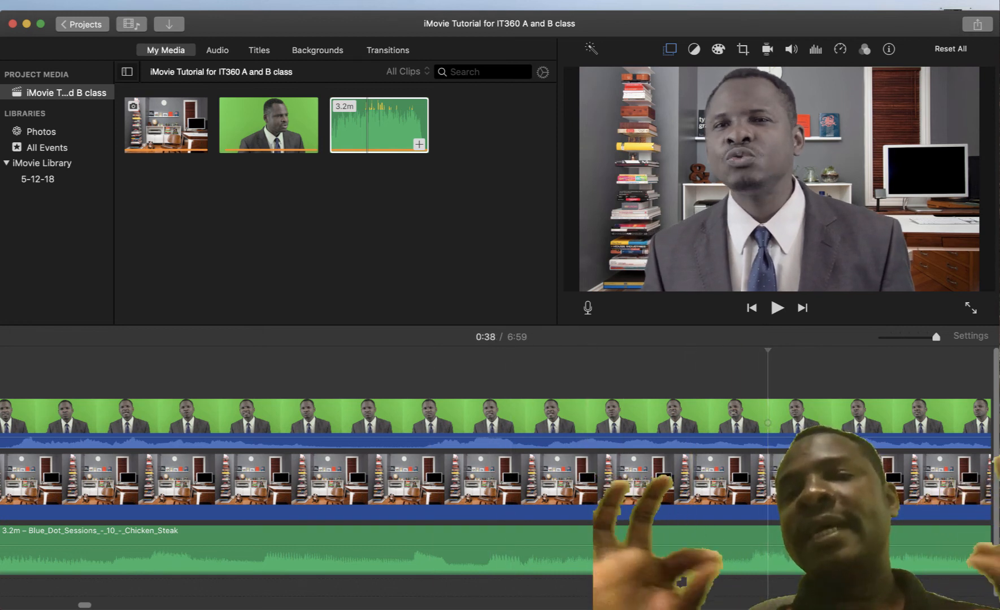
{"action": "left_click", "coordinate": [484, 415]}
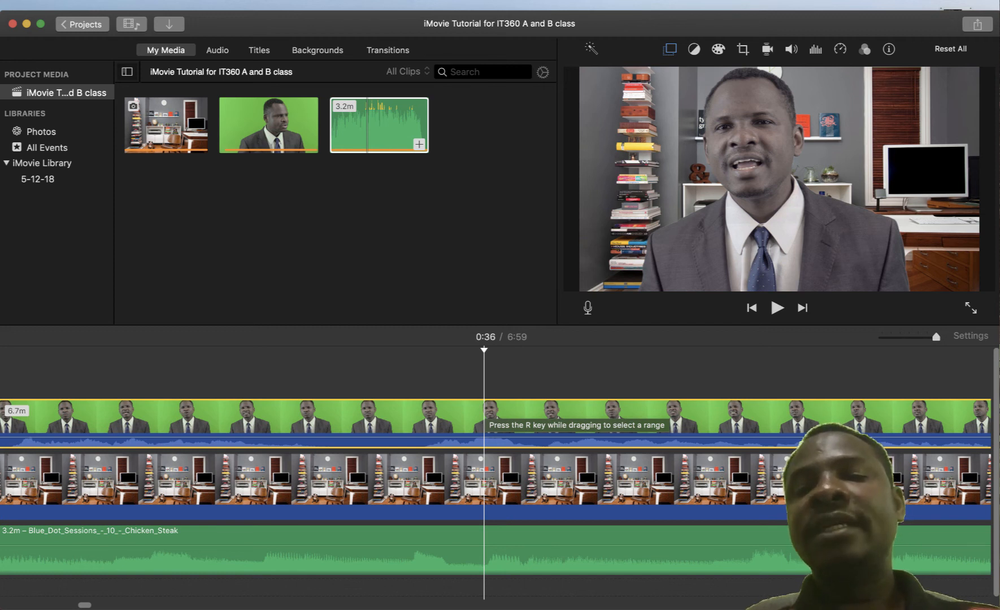
{"action": "left_click", "coordinate": [465, 480]}
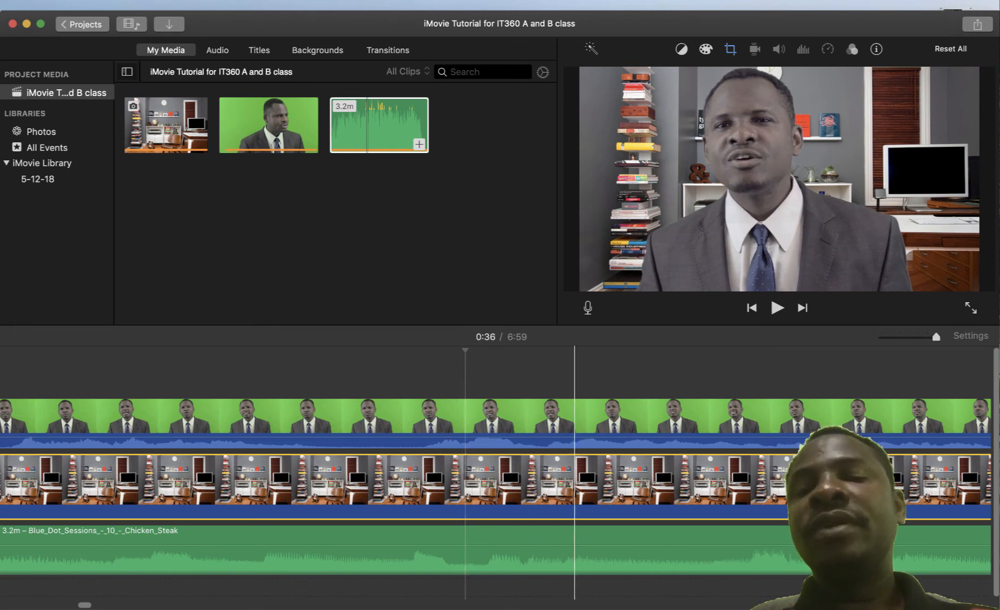
{"action": "scroll", "coordinate": [643, 480], "scroll_direction": "right", "scroll_amount": 10}
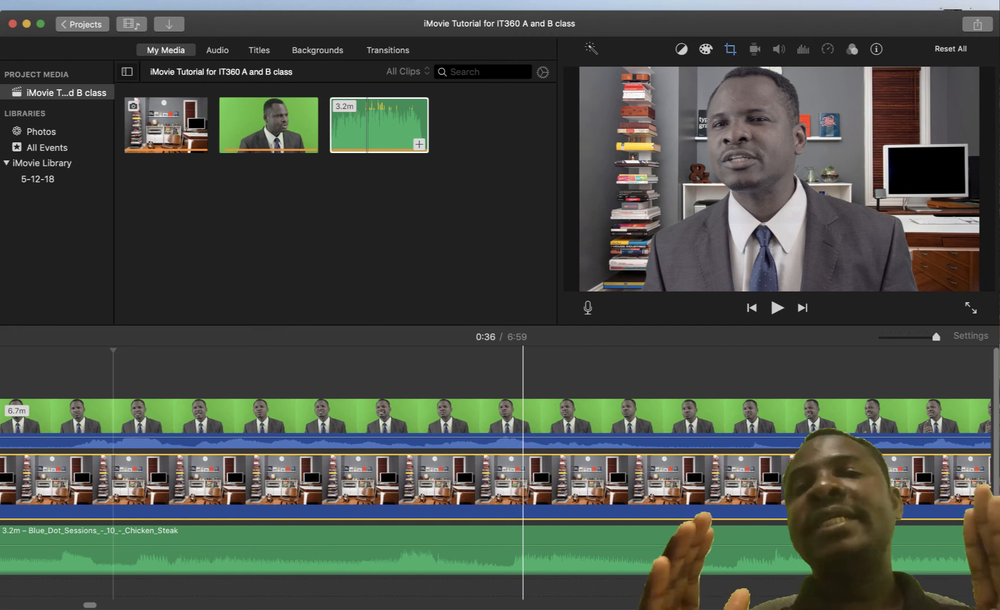
{"action": "left_click", "coordinate": [622, 550]}
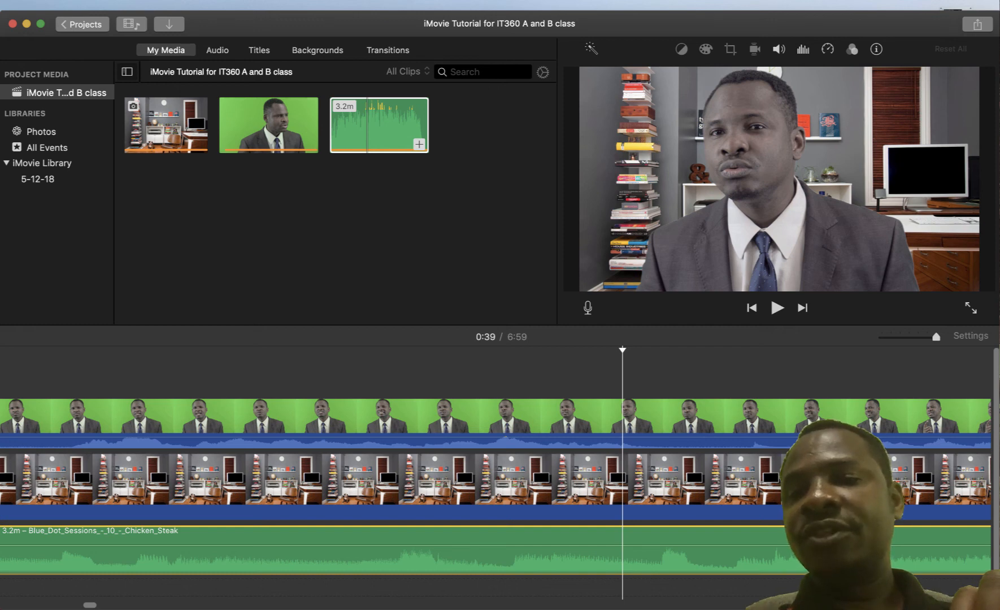
{"action": "scroll", "coordinate": [495, 474], "scroll_direction": "left", "scroll_amount": 20}
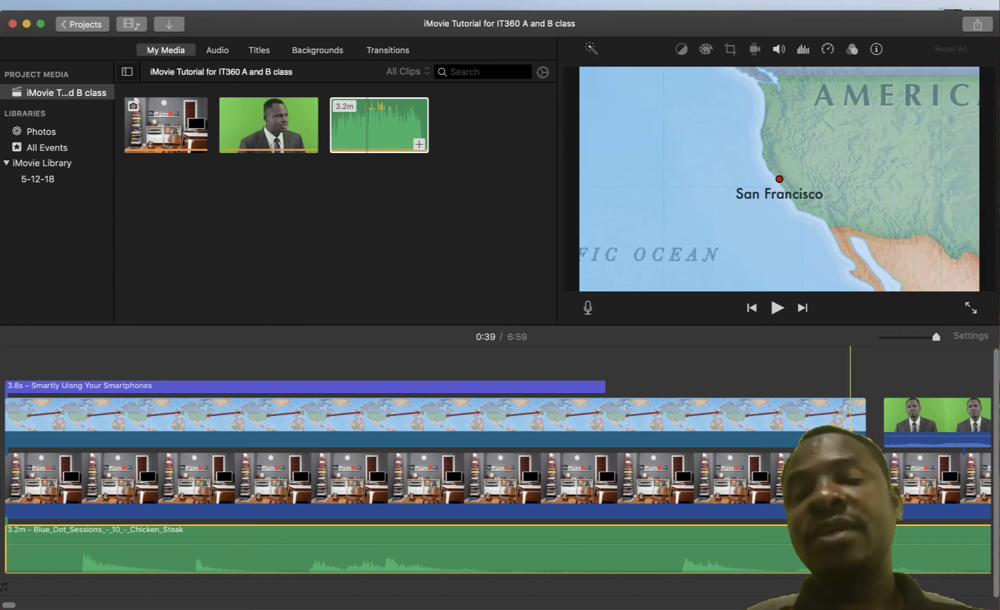
{"action": "scroll", "coordinate": [850, 417], "scroll_direction": "right", "scroll_amount": 5}
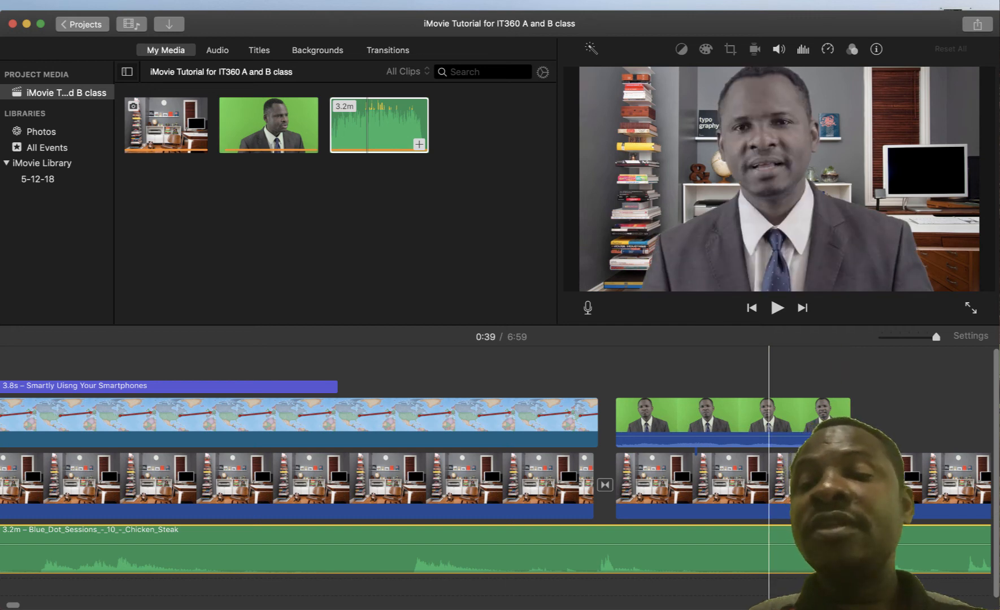
{"action": "scroll", "coordinate": [796, 418], "scroll_direction": "right", "scroll_amount": 3}
{"action": "scroll", "coordinate": [497, 474], "scroll_direction": "right", "scroll_amount": 4}
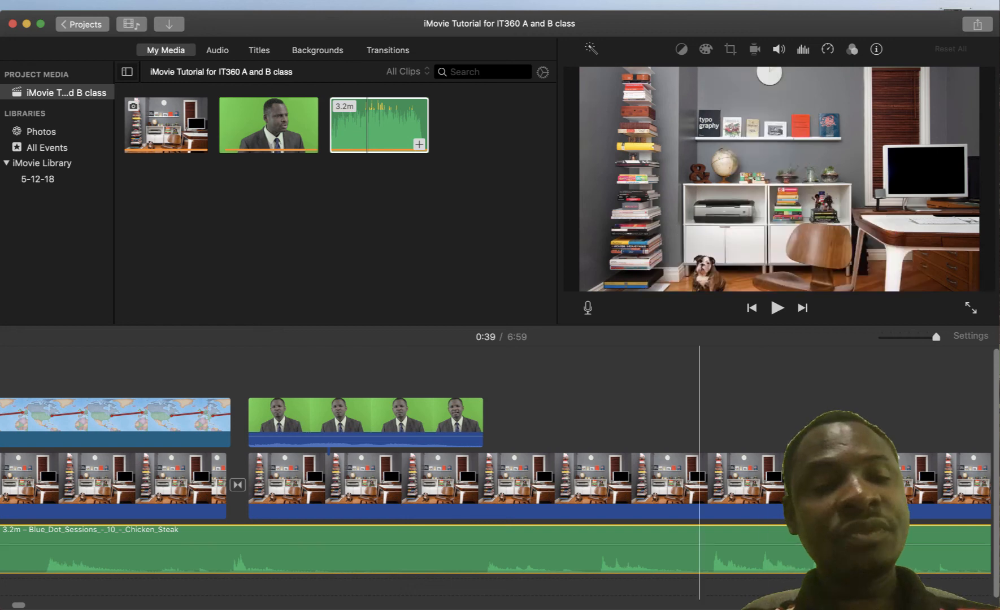
{"action": "mouse_move", "coordinate": [699, 607]}
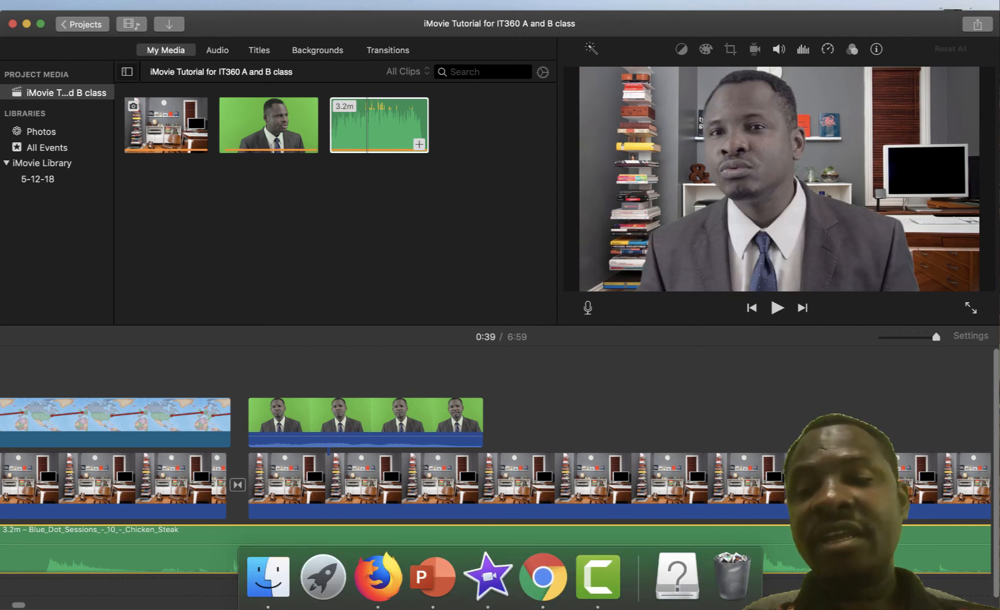
{"action": "left_click", "coordinate": [516, 485]}
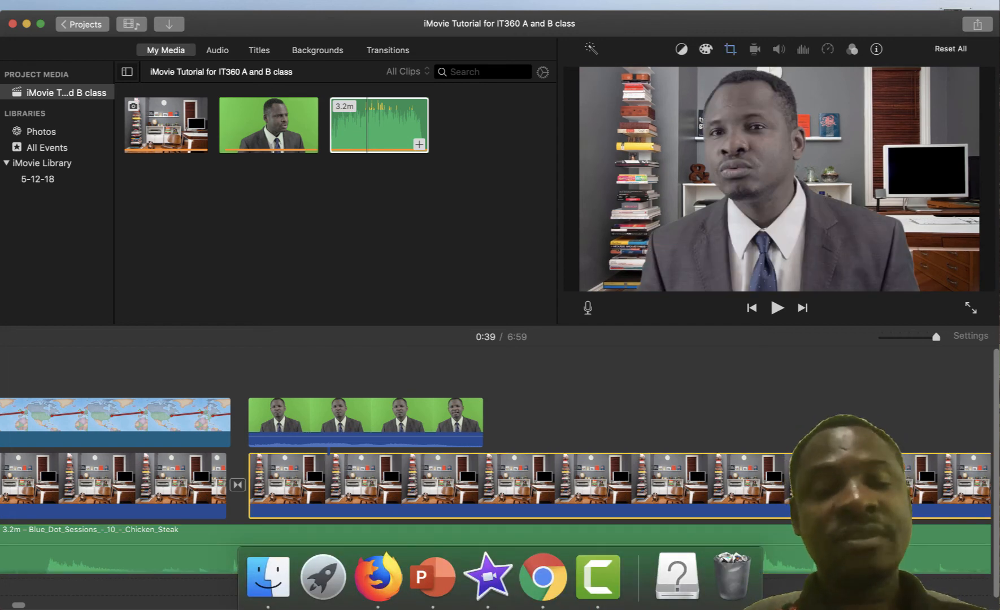
{"action": "scroll", "coordinate": [495, 485], "scroll_direction": "right", "scroll_amount": 5}
{"action": "scroll", "coordinate": [496, 484], "scroll_direction": "right", "scroll_amount": 10}
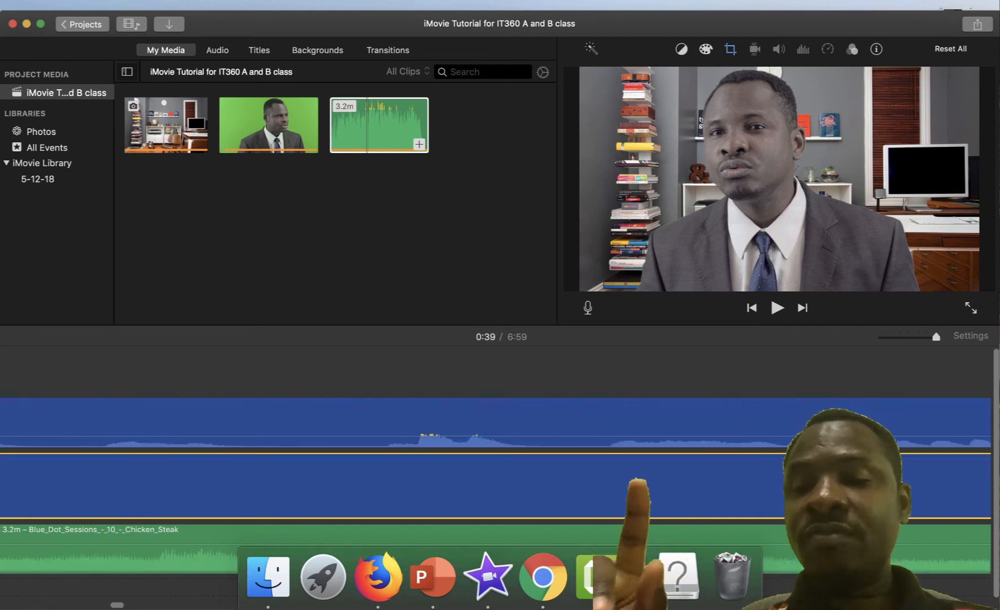
{"action": "scroll", "coordinate": [495, 484], "scroll_direction": "right", "scroll_amount": 8}
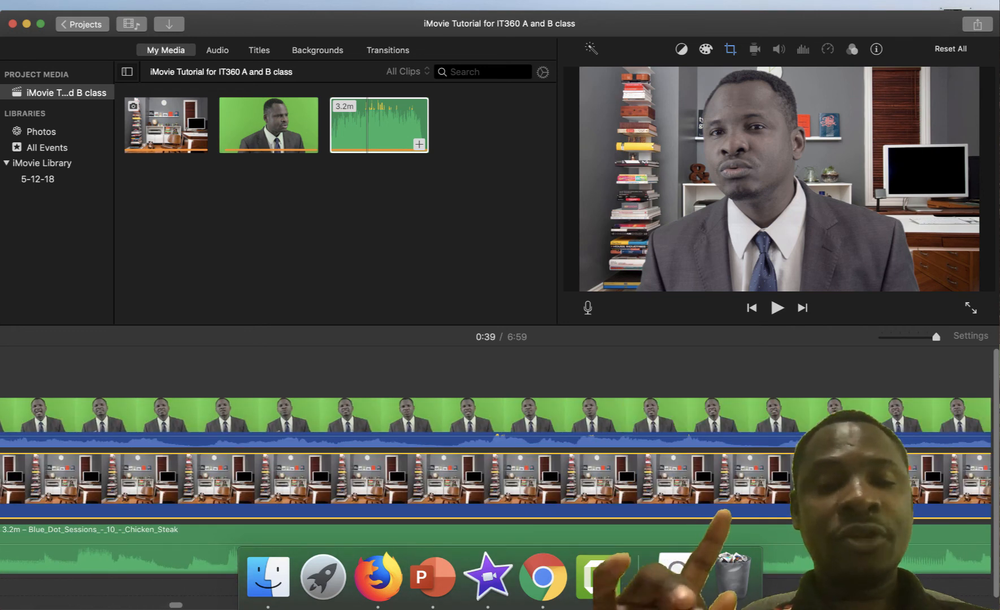
{"action": "scroll", "coordinate": [495, 484], "scroll_direction": "left", "scroll_amount": 1}
{"action": "scroll", "coordinate": [495, 485], "scroll_direction": "left", "scroll_amount": 15}
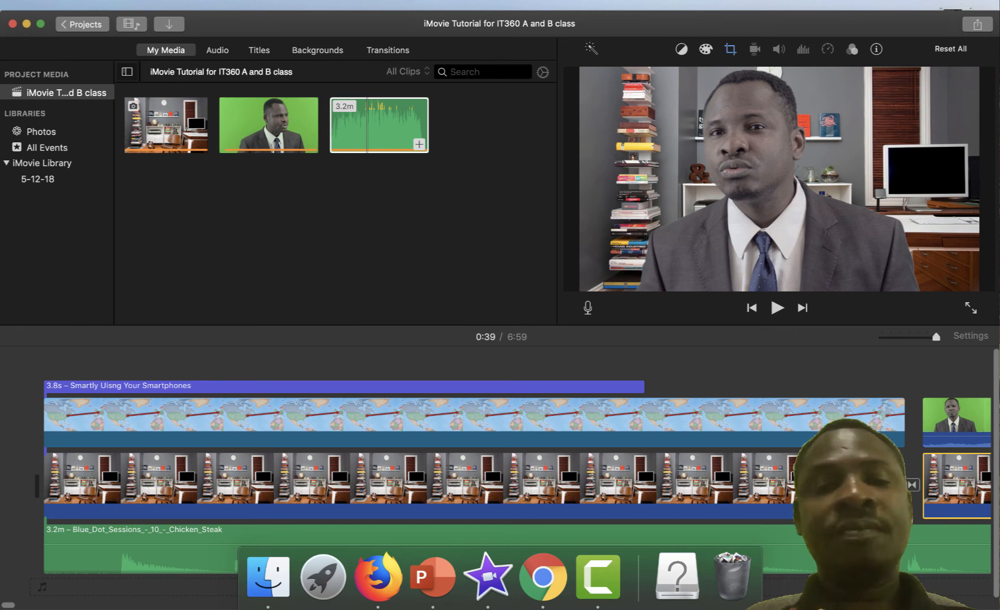
Zoom out, fade out the music and trim it to about 5.5 seconds, then adjust the office clip's end
{"action": "left_click_drag", "start_coordinate": [935, 336], "coordinate": [882, 337]}
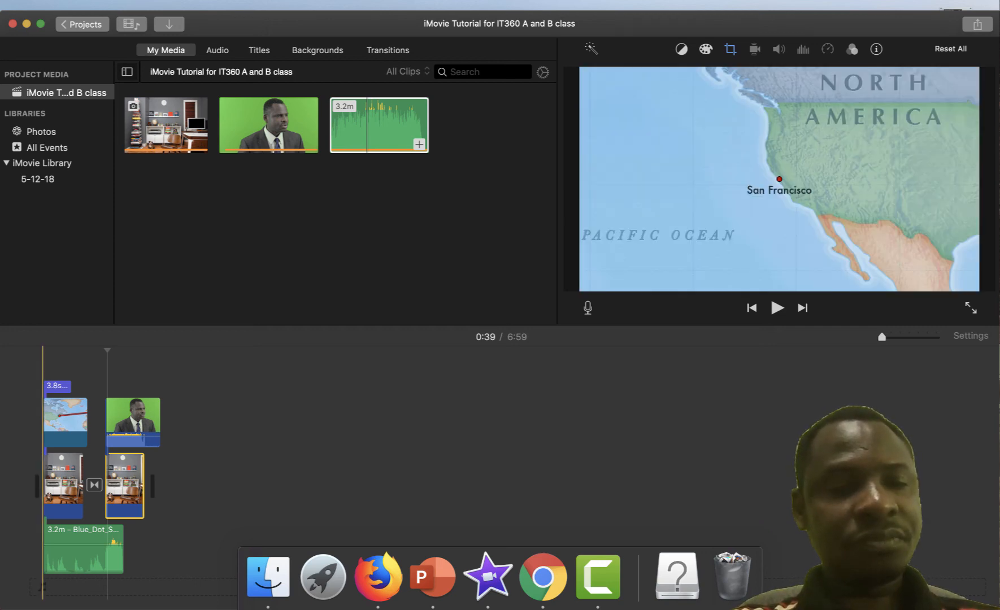
{"action": "left_click_drag", "start_coordinate": [119, 537], "coordinate": [81, 537]}
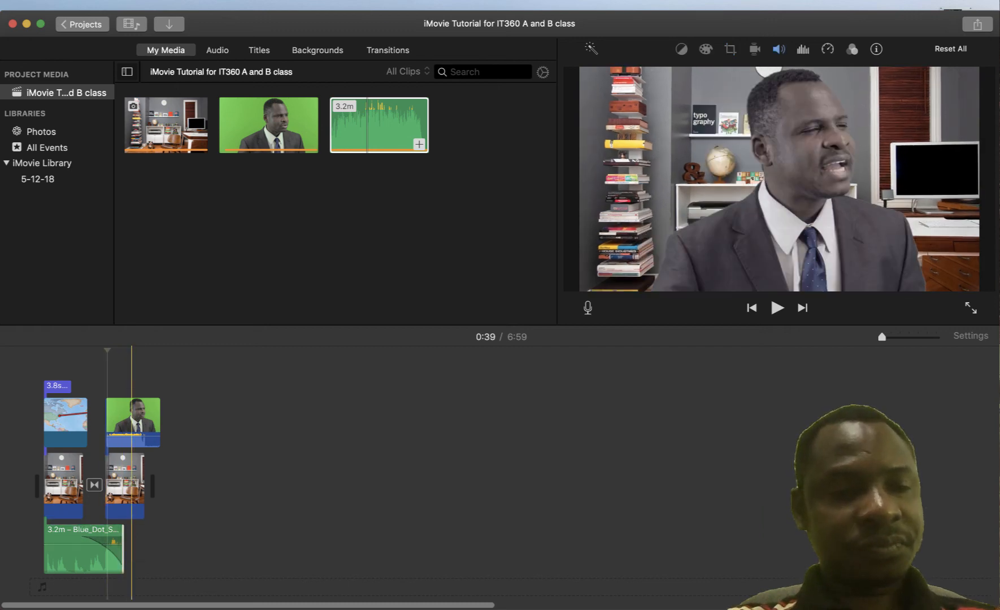
{"action": "left_click", "coordinate": [98, 557]}
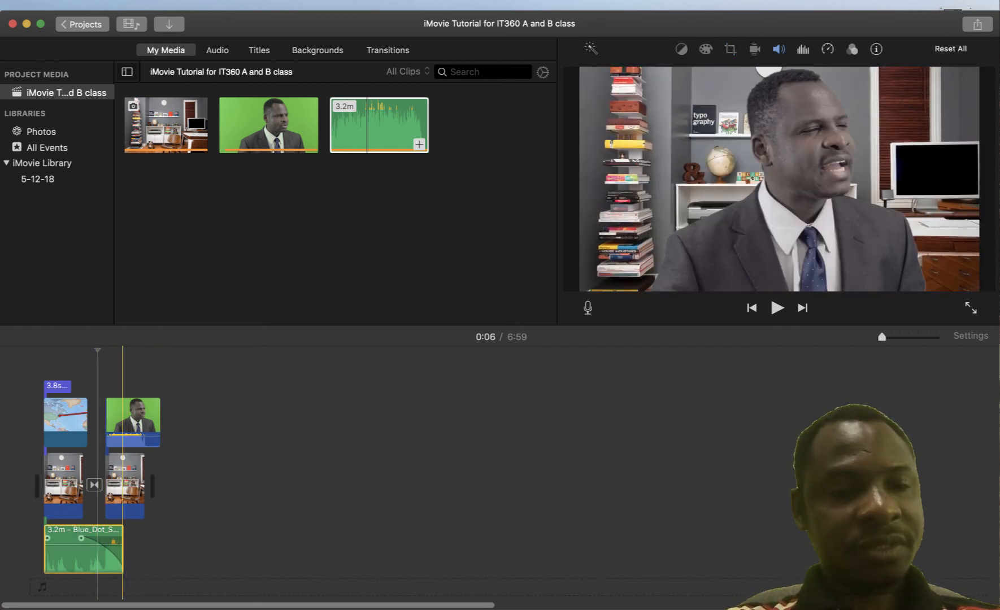
{"action": "left_click_drag", "start_coordinate": [122, 550], "coordinate": [83, 550]}
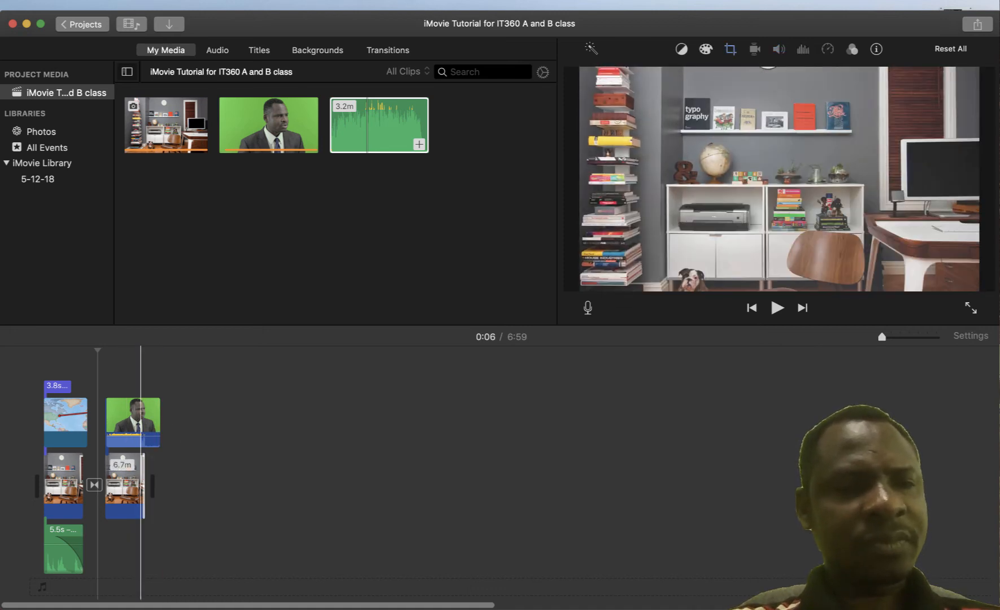
{"action": "mouse_move", "coordinate": [144, 485]}
{"action": "left_mouse_down"}
{"action": "mouse_move", "coordinate": [164, 485]}
{"action": "mouse_move", "coordinate": [145, 486]}
{"action": "left_mouse_up"}
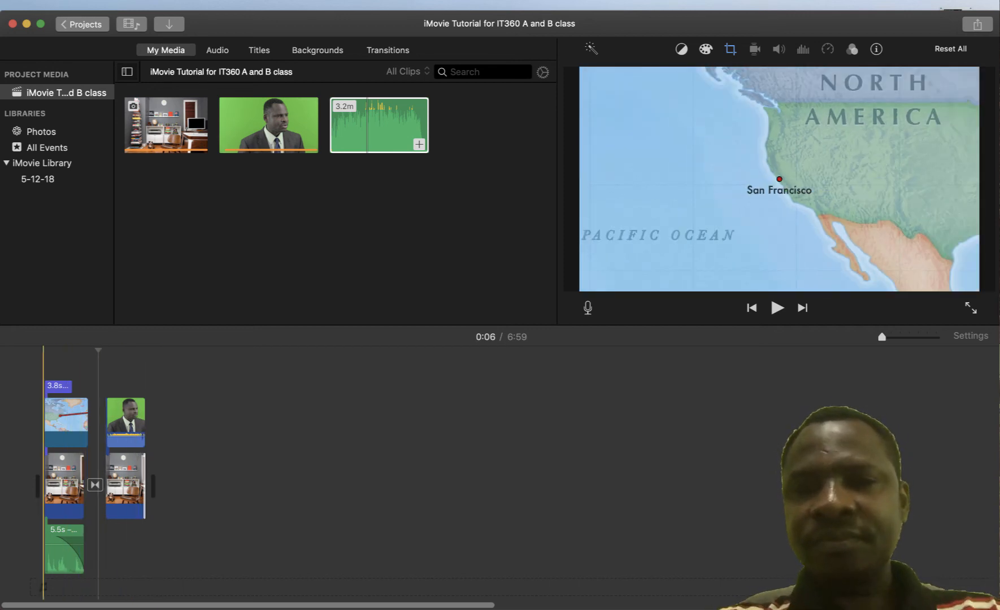
{"action": "left_click", "coordinate": [44, 386]}
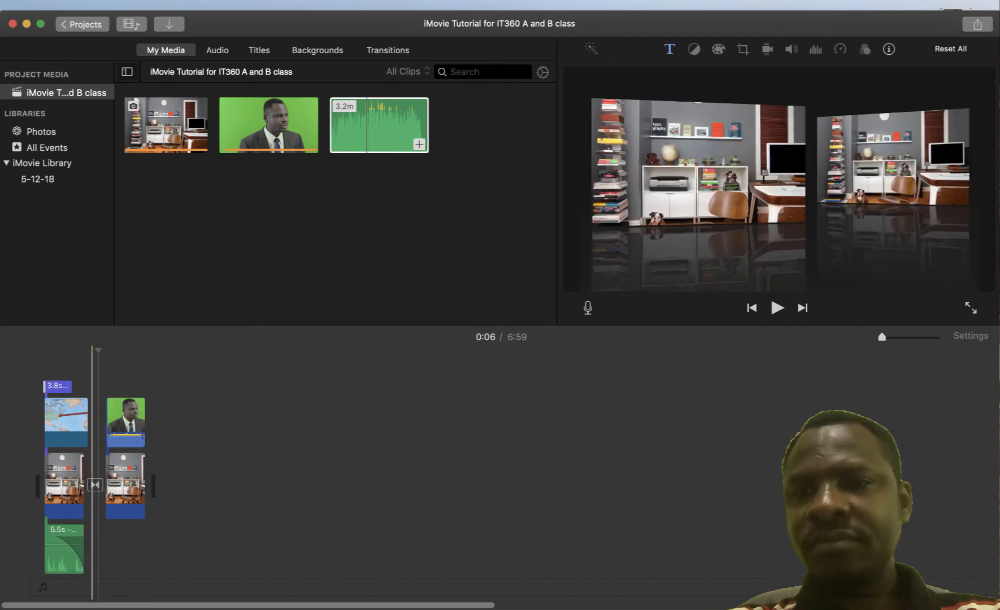
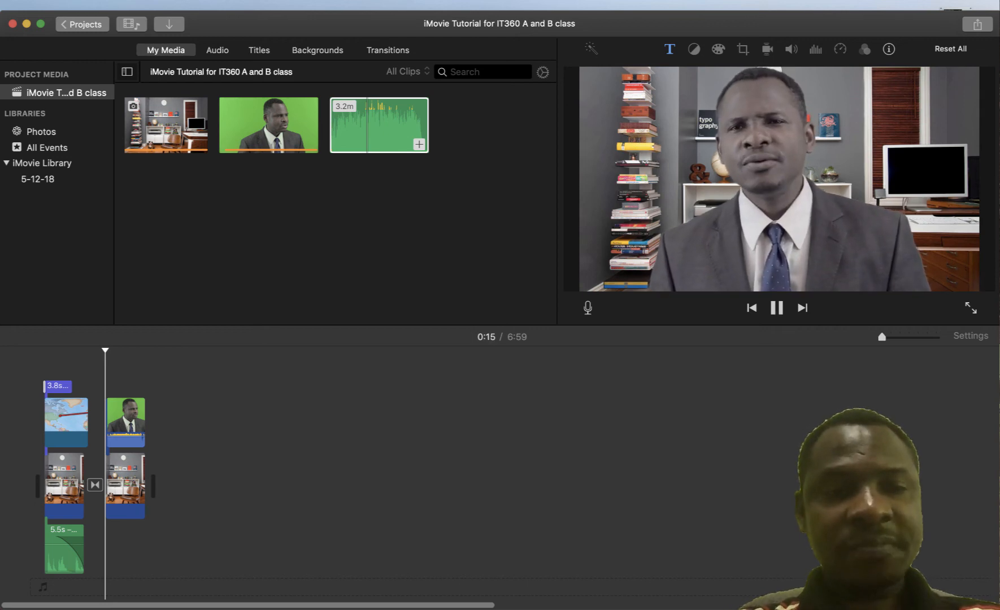
Stop playback, zoom the timeline in, and scroll back to the start of the project
{"action": "key", "text": "space"}
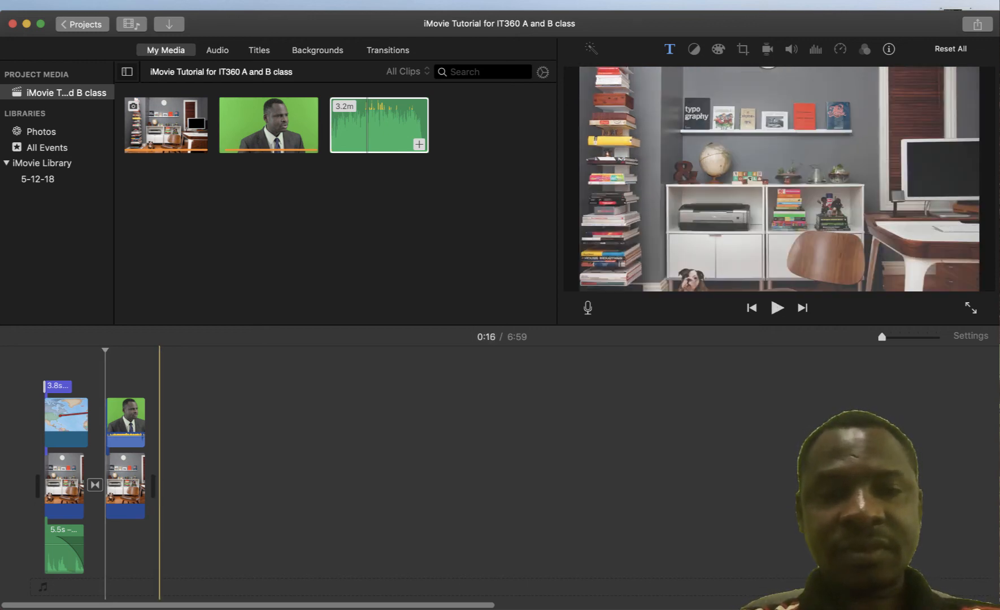
{"action": "key", "text": "super+plus"}
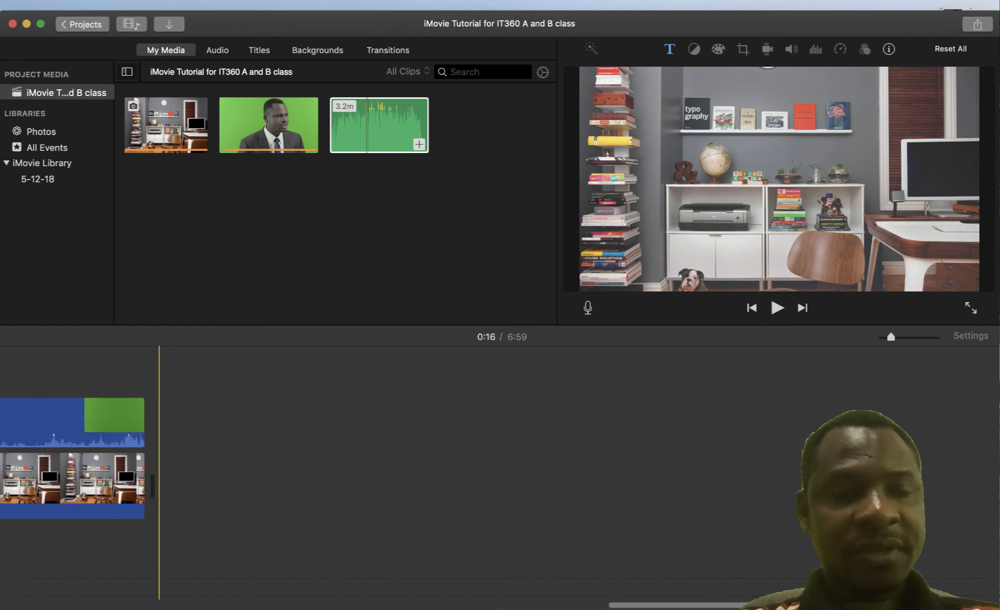
{"action": "scroll", "coordinate": [263, 471], "scroll_direction": "left", "scroll_amount": 7}
{"action": "scroll", "coordinate": [263, 471], "scroll_direction": "left", "scroll_amount": 15}
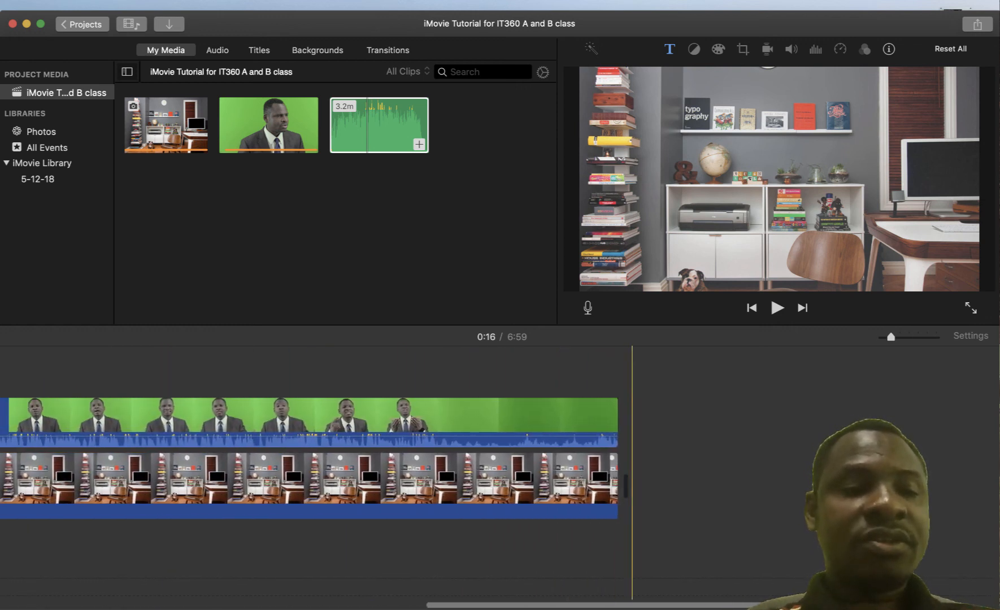
{"action": "scroll", "coordinate": [263, 472], "scroll_direction": "left", "scroll_amount": 10}
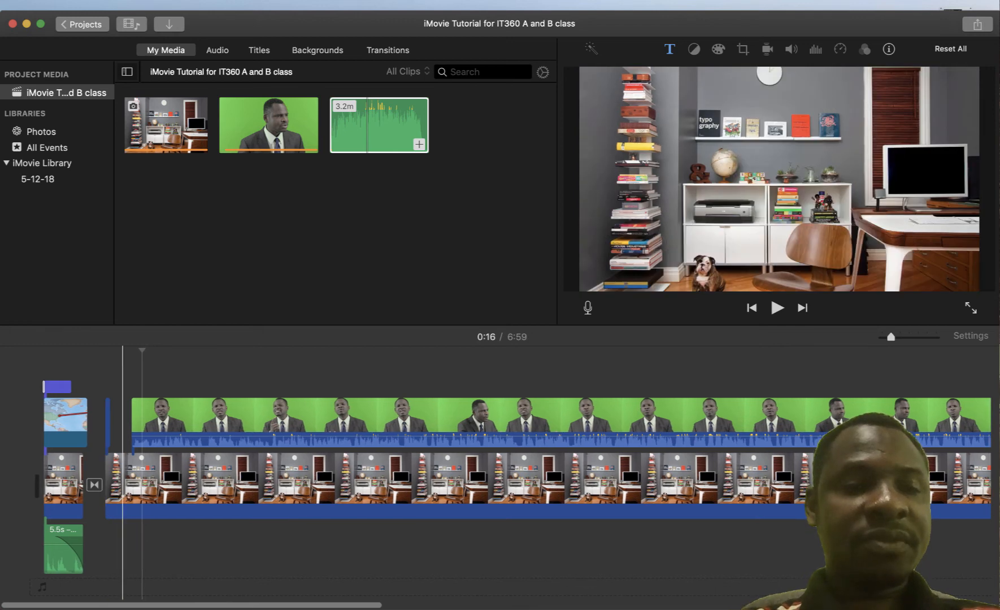
Delete the narrow stray clip sitting just before the presenter clip
{"action": "left_click", "coordinate": [123, 485]}
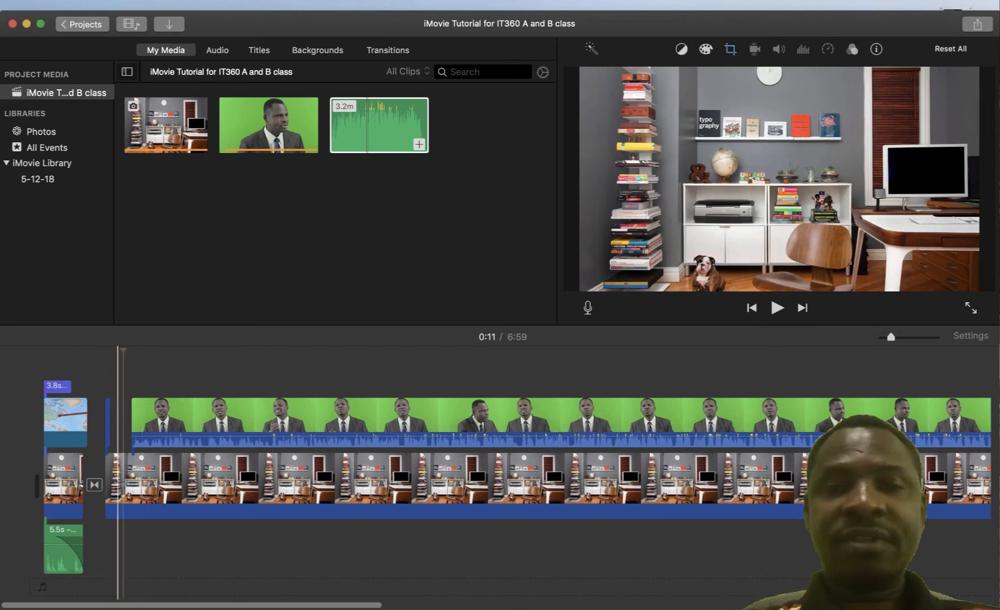
{"action": "left_click", "coordinate": [110, 485]}
{"action": "left_click", "coordinate": [107, 422]}
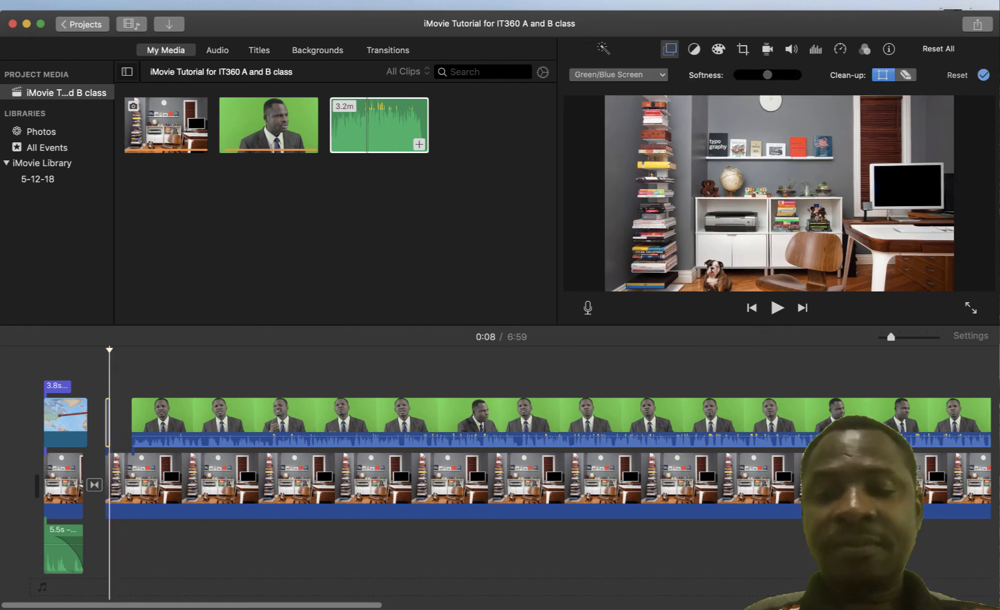
{"action": "key", "text": "Delete"}
Extend the presenter clip's start earlier and preview playback from the map intro
{"action": "left_click", "coordinate": [95, 484]}
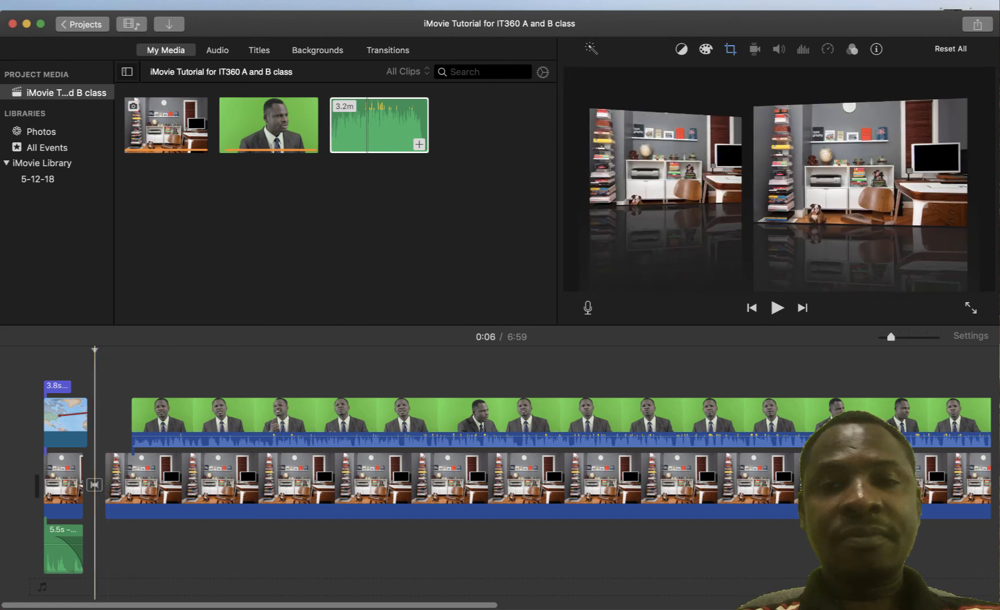
{"action": "left_click", "coordinate": [77, 422]}
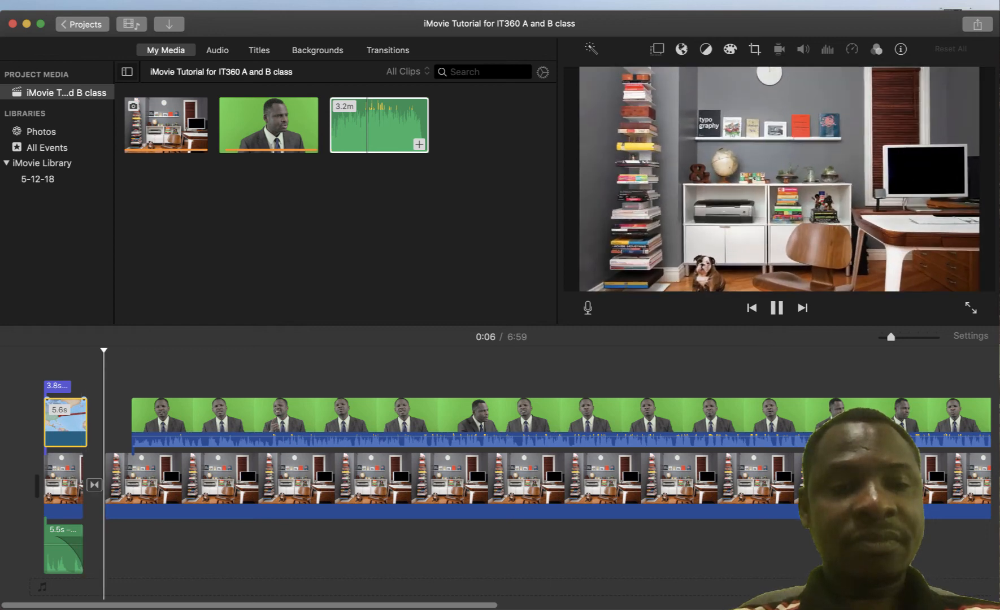
{"action": "left_click", "coordinate": [95, 367]}
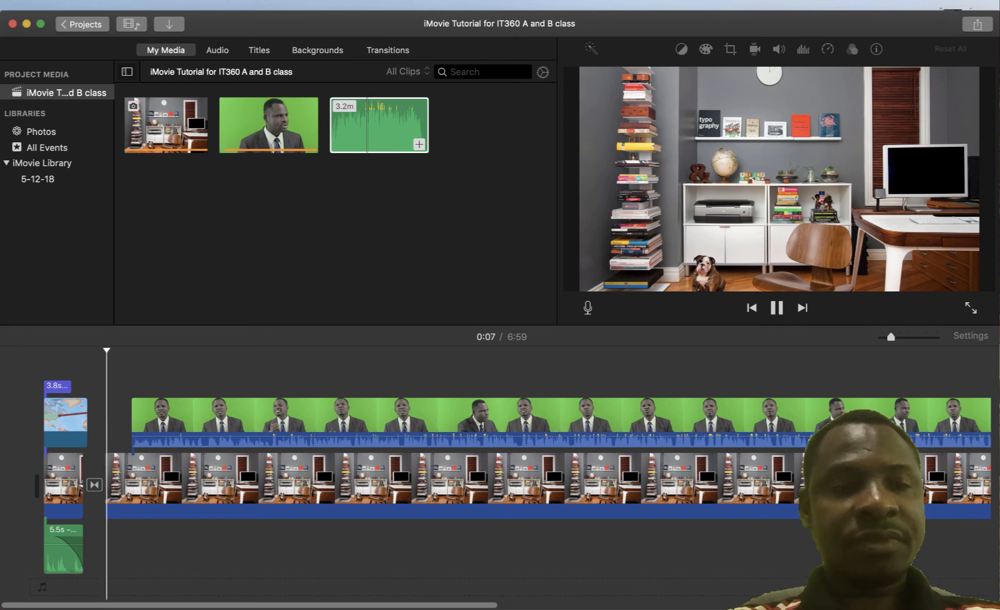
{"action": "left_click_drag", "start_coordinate": [132, 421], "coordinate": [107, 421]}
{"action": "left_click", "coordinate": [70, 421]}
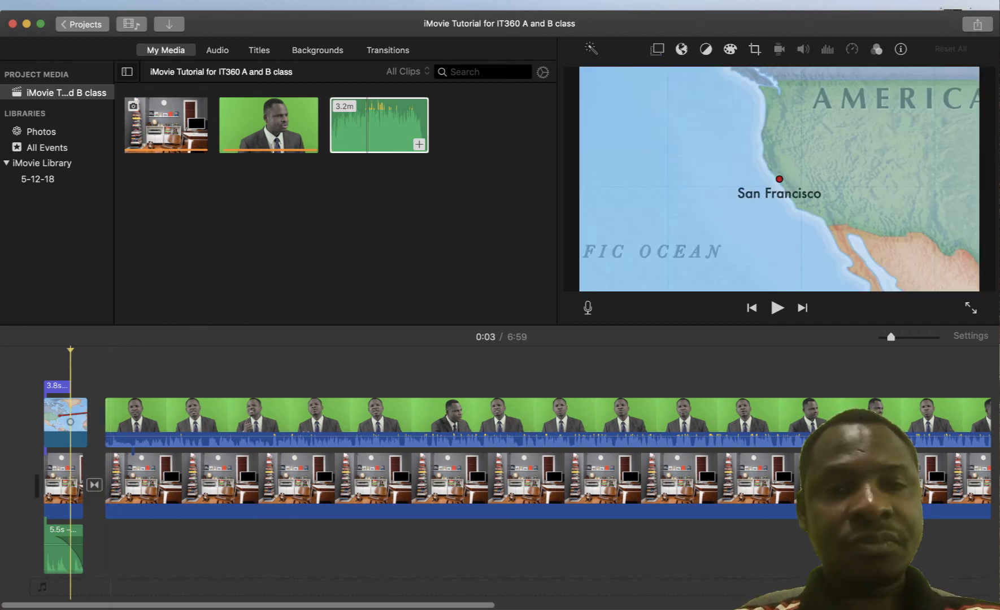
{"action": "key", "text": "space"}
{"action": "key", "text": "space"}
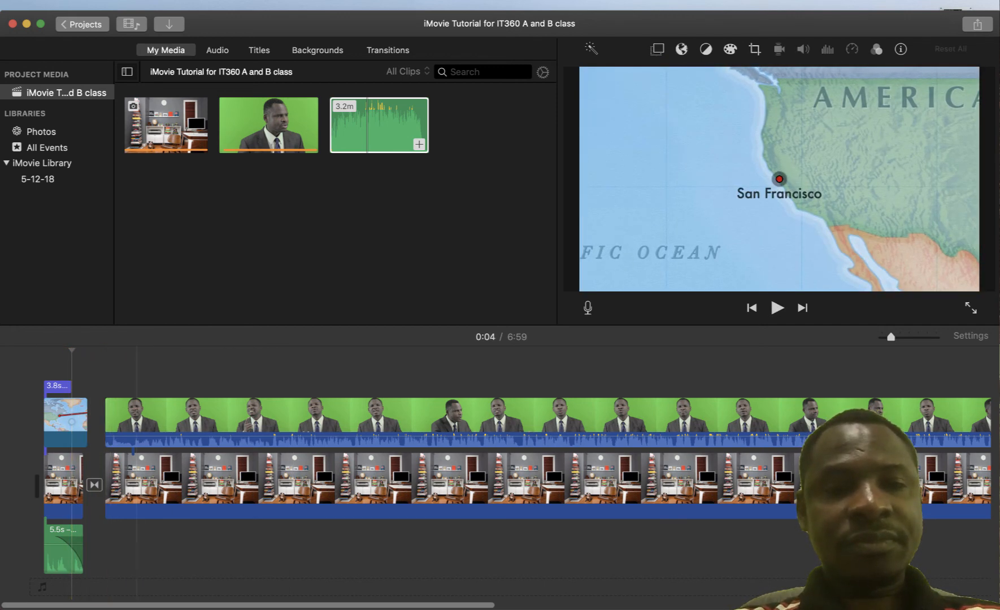
{"action": "key", "text": "space"}
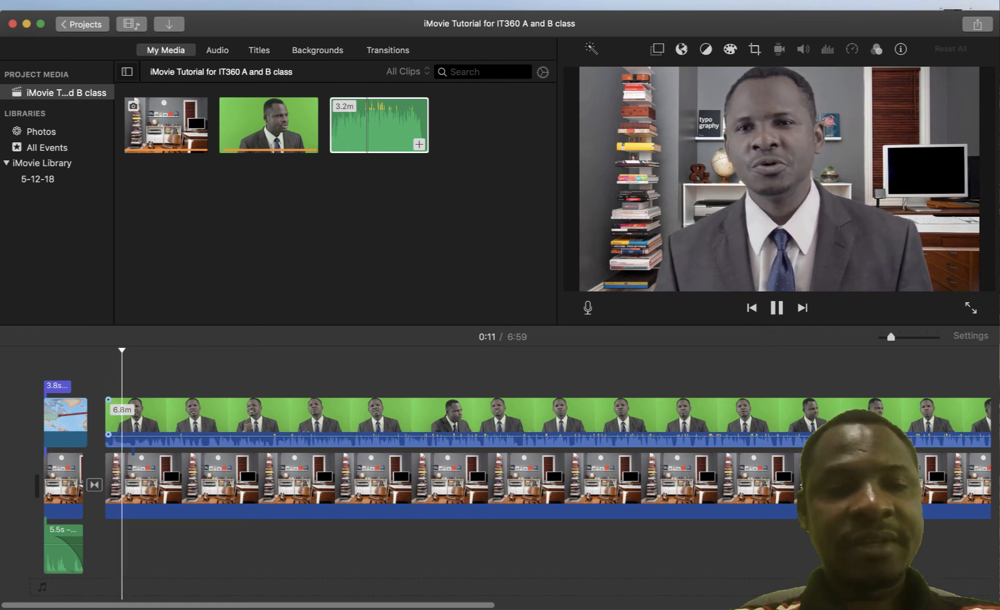
Trim the presenter clip's start and match the office background clip's start to it
{"action": "left_click_drag", "start_coordinate": [106, 418], "coordinate": [115, 415]}
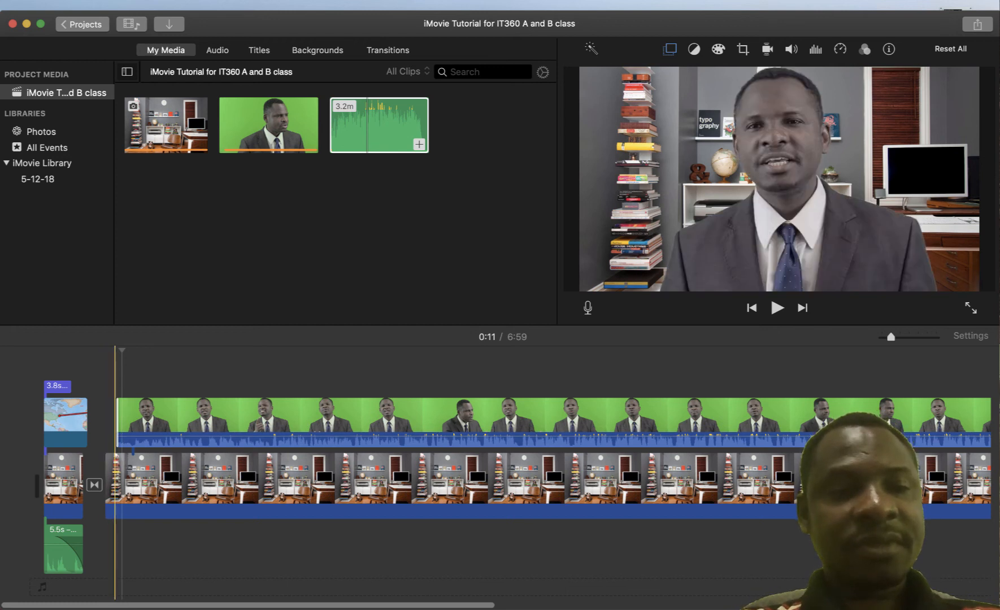
{"action": "left_click_drag", "start_coordinate": [116, 418], "coordinate": [112, 418]}
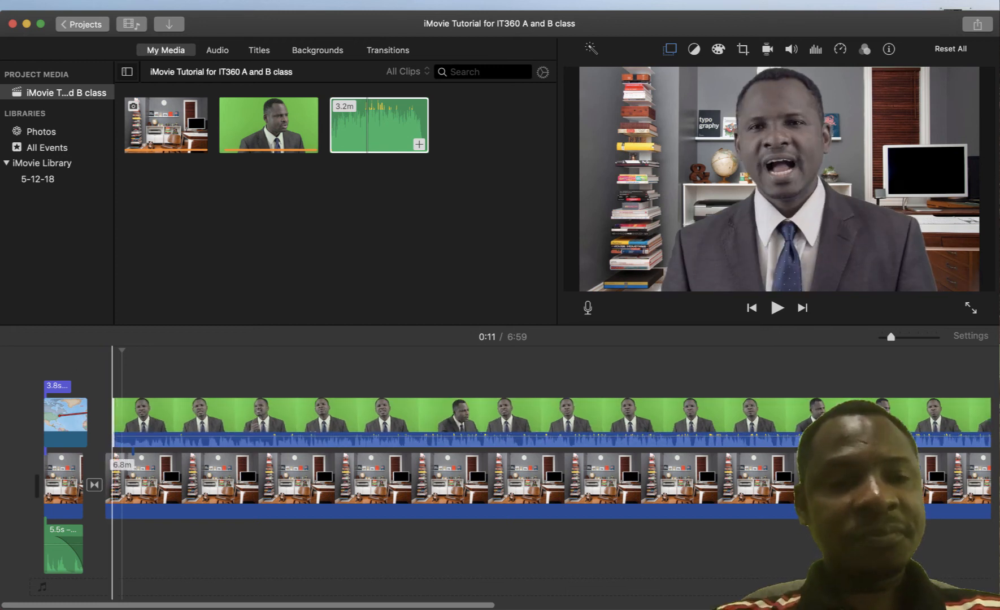
{"action": "left_click_drag", "start_coordinate": [105, 483], "coordinate": [112, 483]}
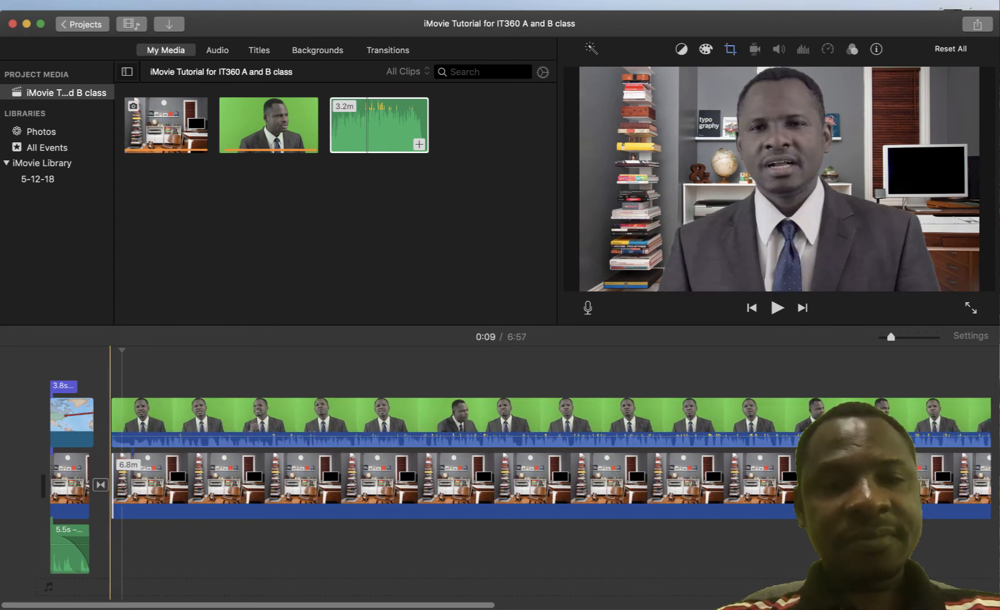
Preview the movie from the map intro, then select the green-screen presenter clip
{"action": "left_click", "coordinate": [83, 418]}
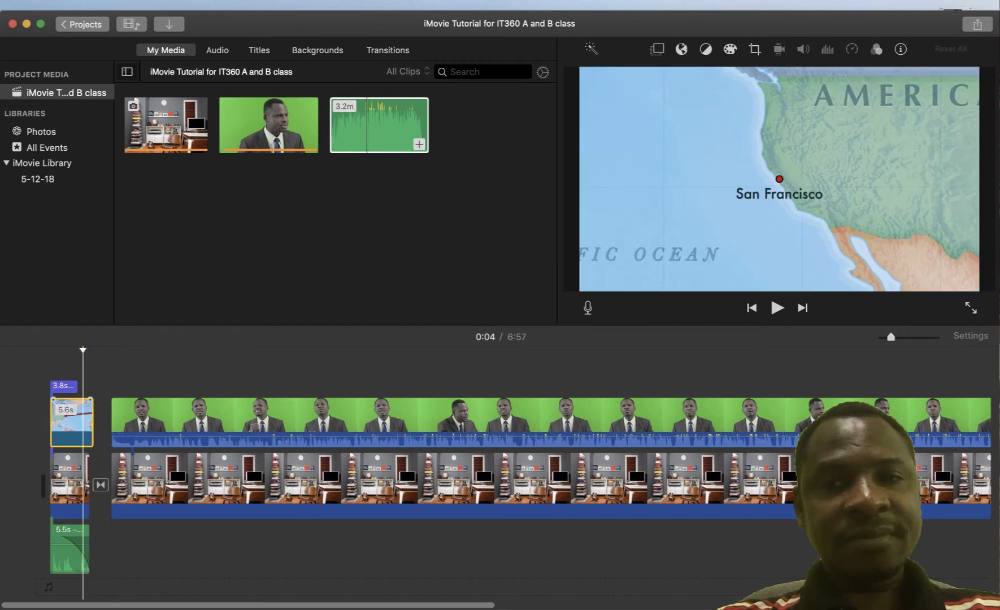
{"action": "key", "text": "space"}
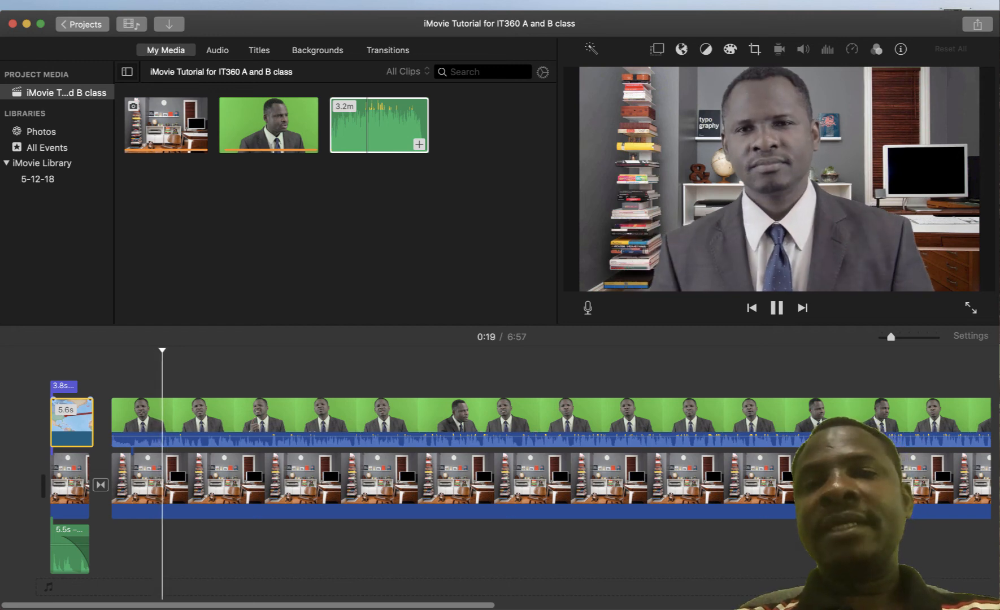
{"action": "key", "text": "space"}
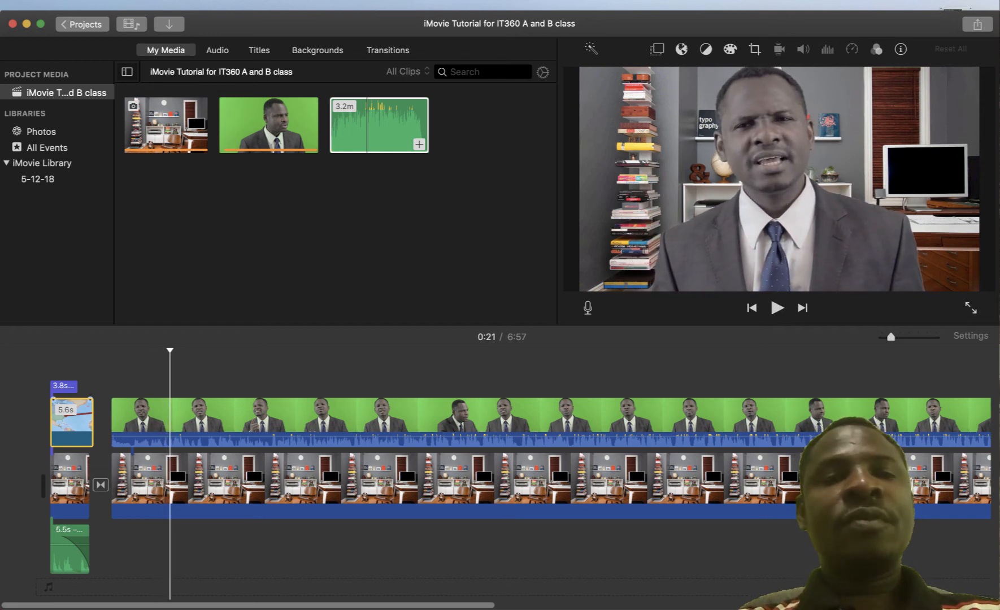
{"action": "left_click", "coordinate": [119, 418]}
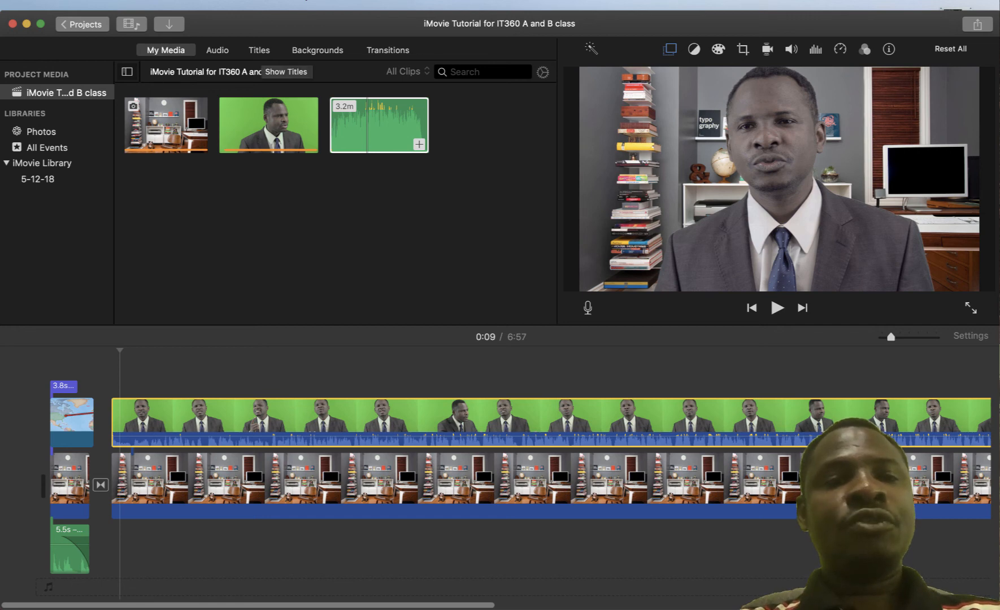
Place the Clouds title from the Titles browser over the start of the presenter clip
{"action": "left_click", "coordinate": [259, 49]}
{"action": "scroll", "coordinate": [197, 226], "scroll_direction": "down", "scroll_amount": 3}
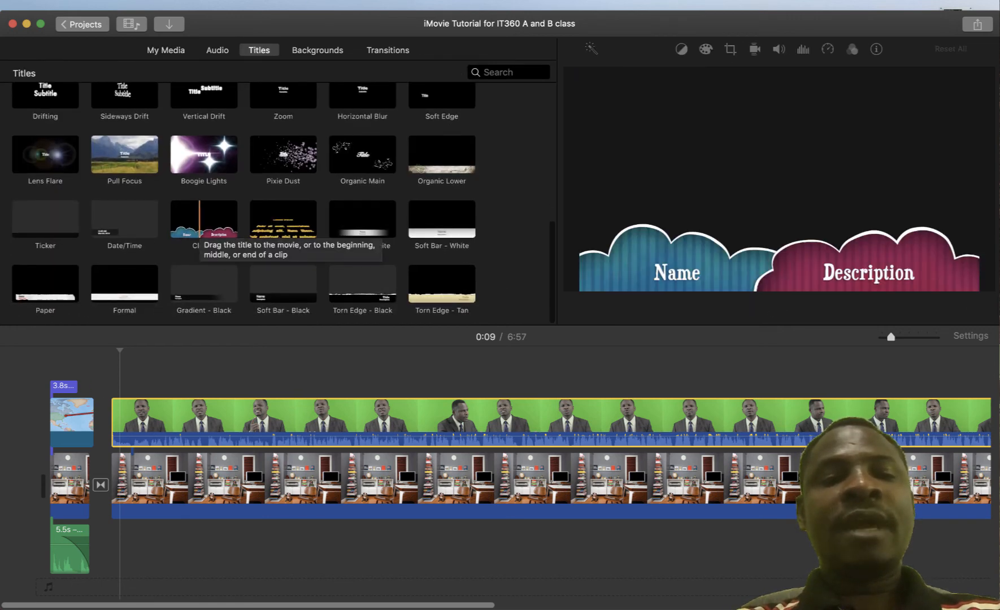
{"action": "left_click", "coordinate": [200, 223]}
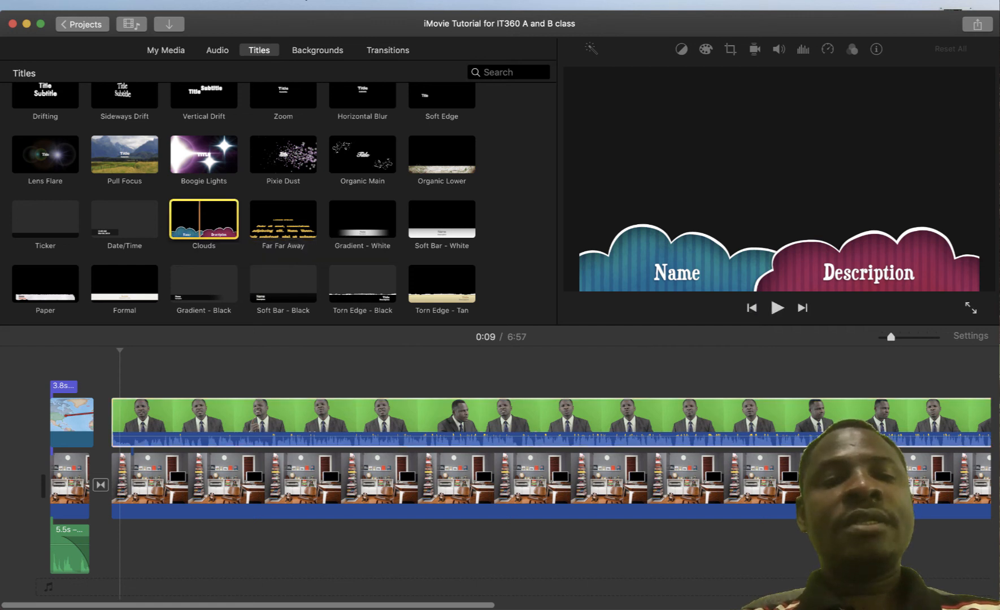
{"action": "left_click_drag", "start_coordinate": [199, 223], "coordinate": [123, 386]}
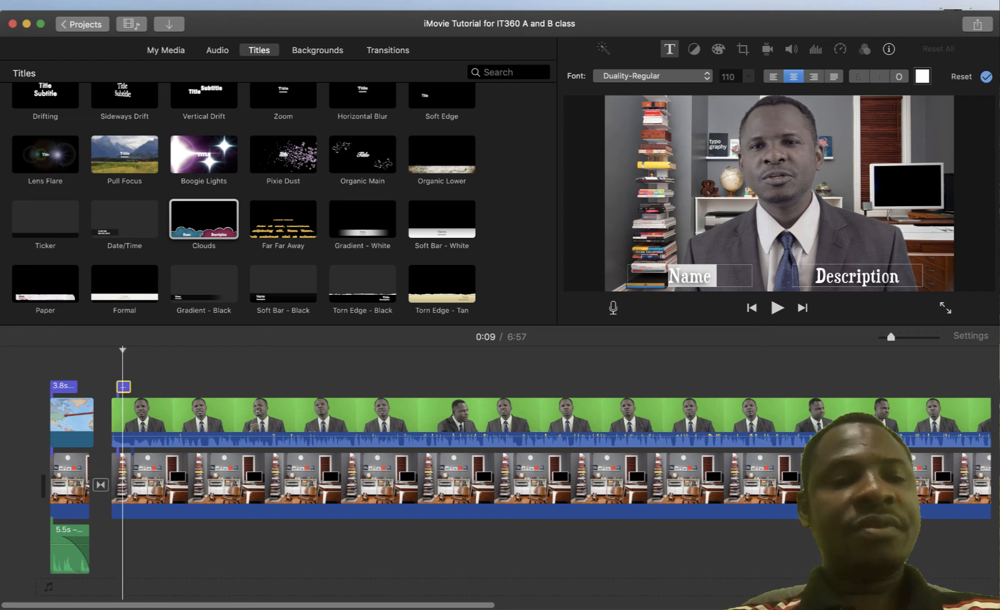
Stretch the Clouds title to about 43 seconds, starting slightly earlier
{"action": "left_click_drag", "start_coordinate": [130, 386], "coordinate": [285, 386]}
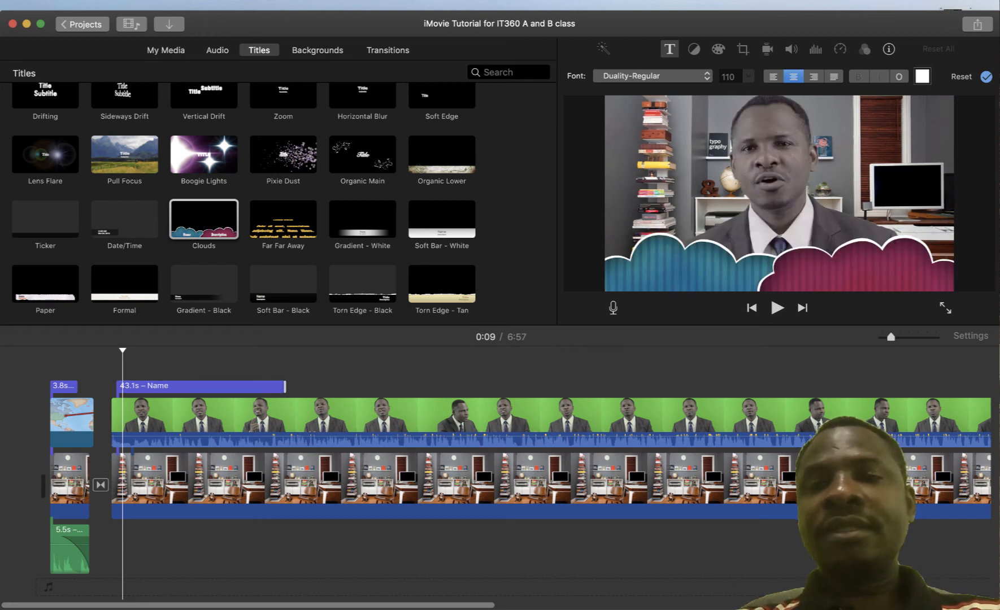
{"action": "left_click_drag", "start_coordinate": [117, 387], "coordinate": [118, 386]}
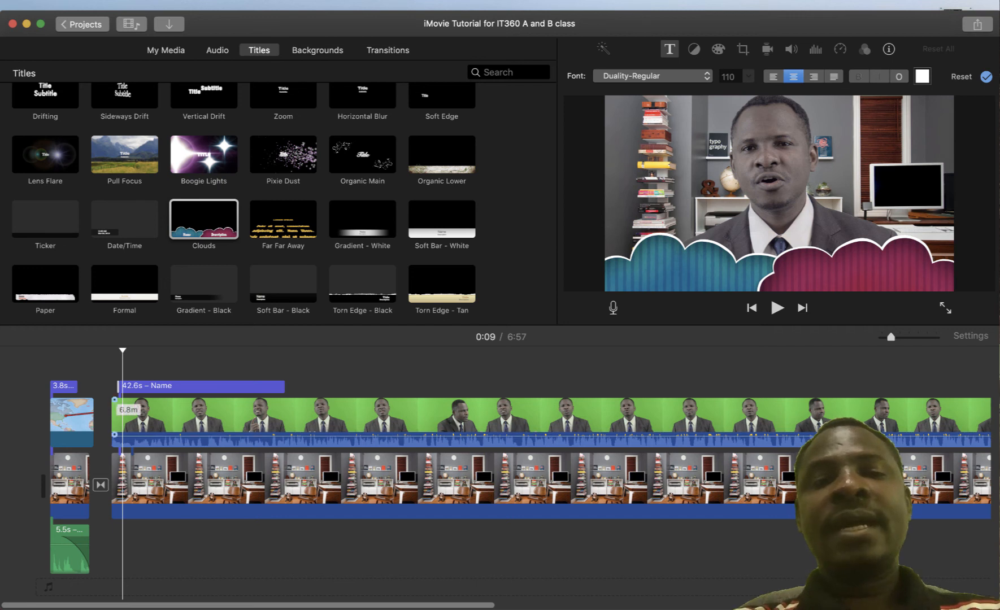
{"action": "double_click", "coordinate": [187, 386]}
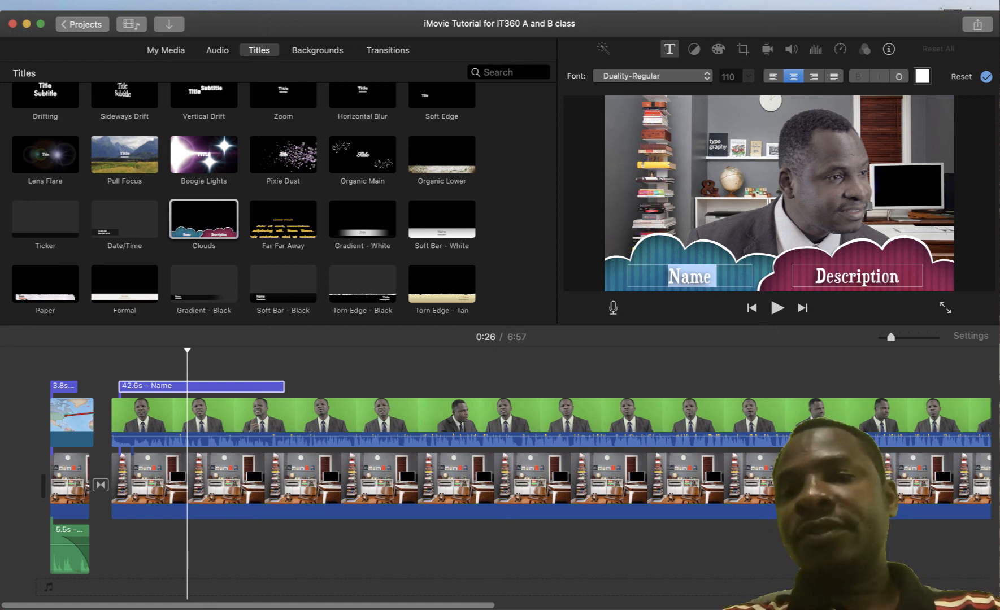
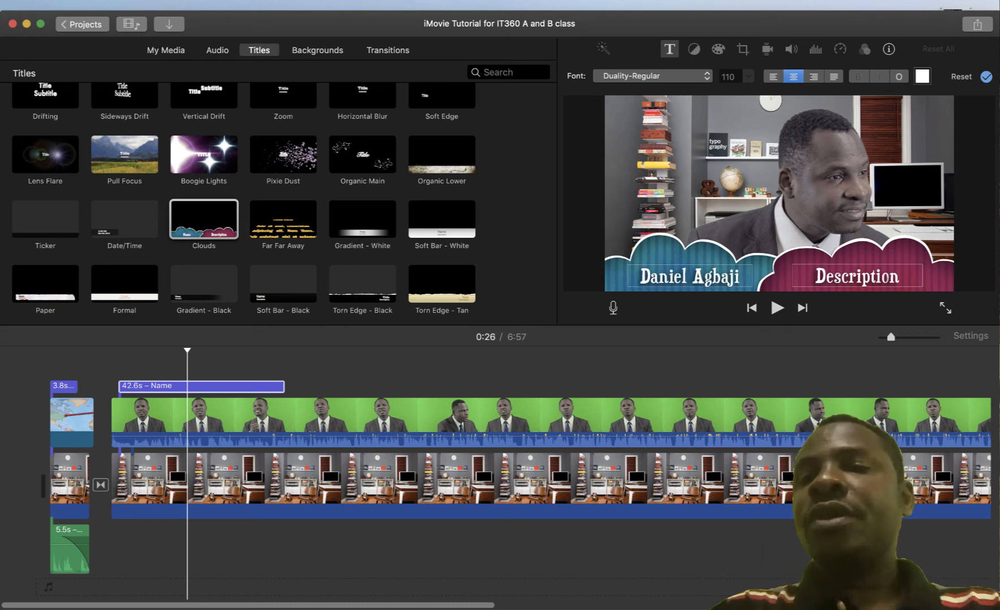
Enter the presenter's name and the description 'Smartly using of the Smartphones' in the title
{"action": "key", "text": "Tab"}
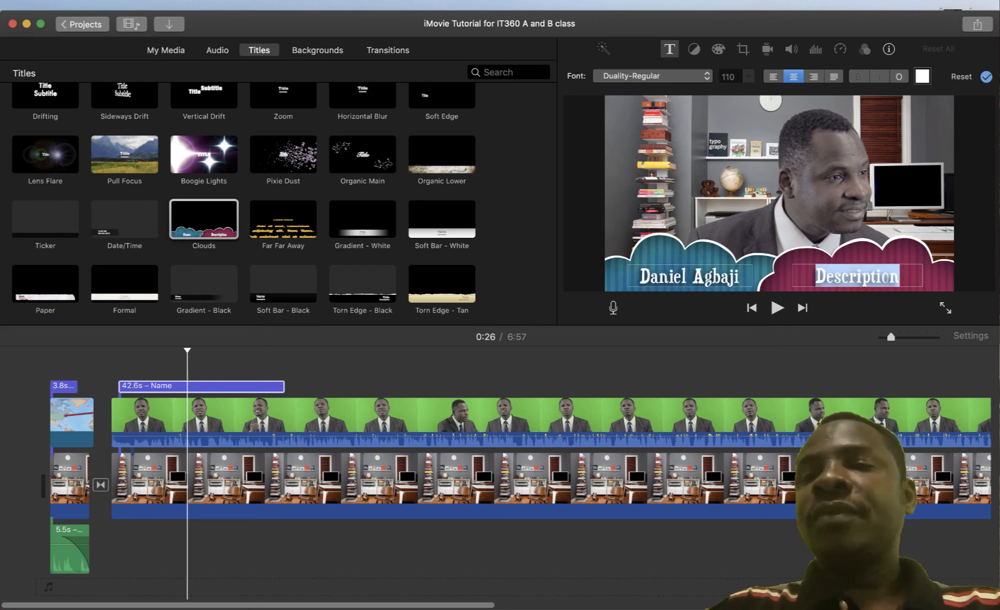
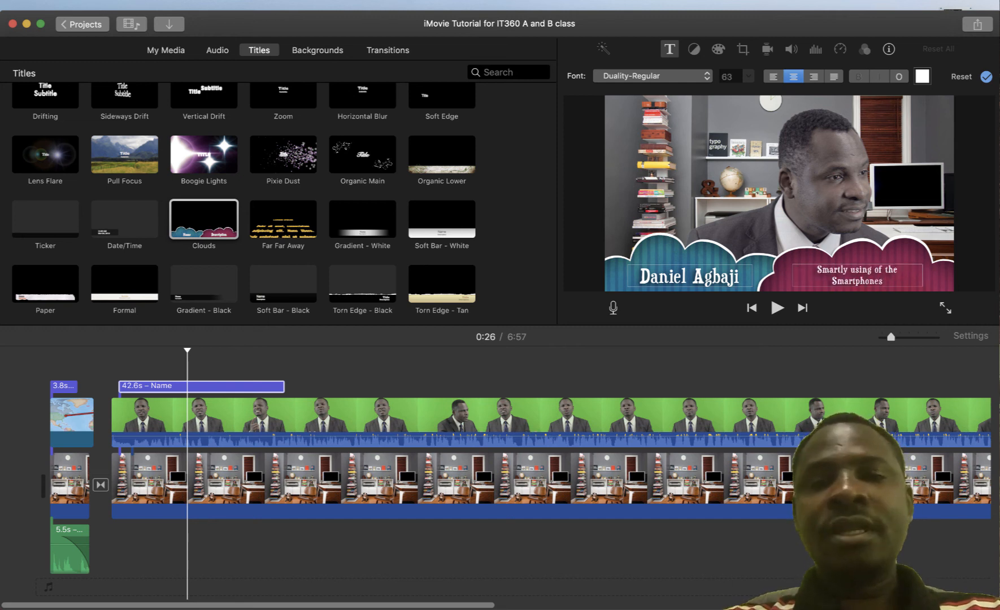
{"action": "left_click", "coordinate": [627, 367]}
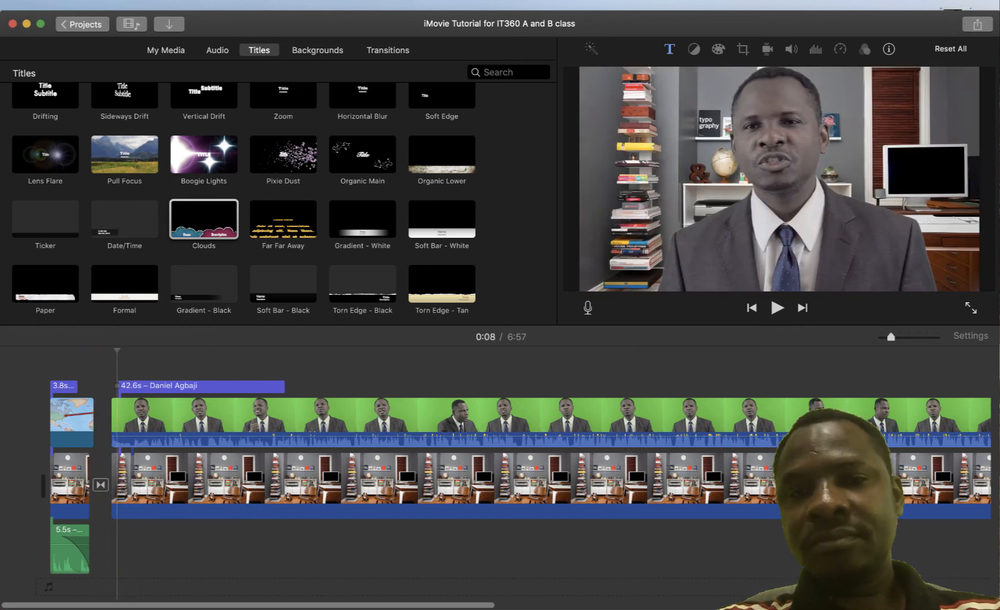
Check the title in playback, then zoom out and move the playhead to the movie's end
{"action": "key", "text": "space"}
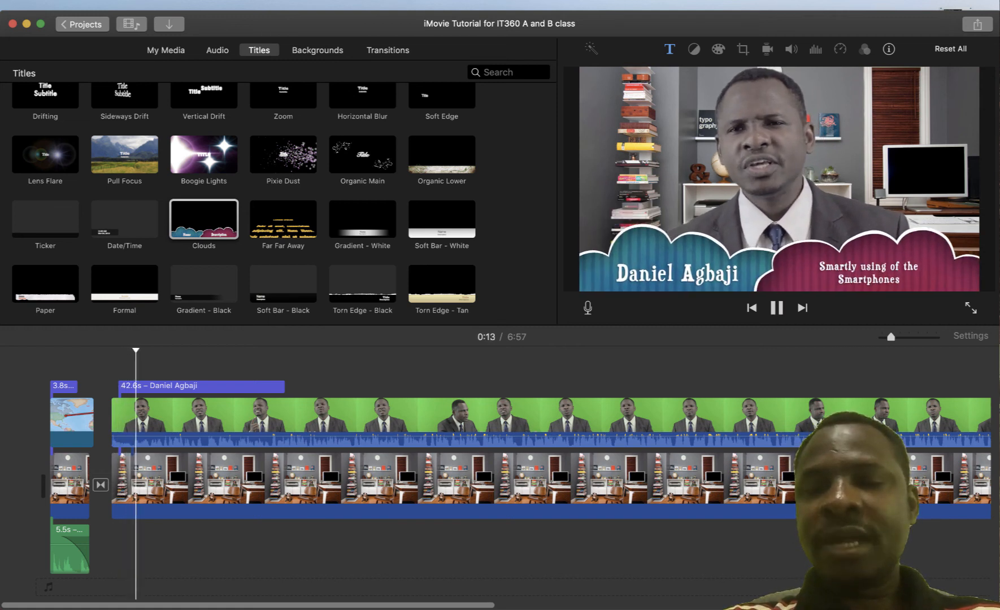
{"action": "key", "text": "space"}
{"action": "scroll", "coordinate": [573, 475], "scroll_direction": "right", "scroll_amount": 8}
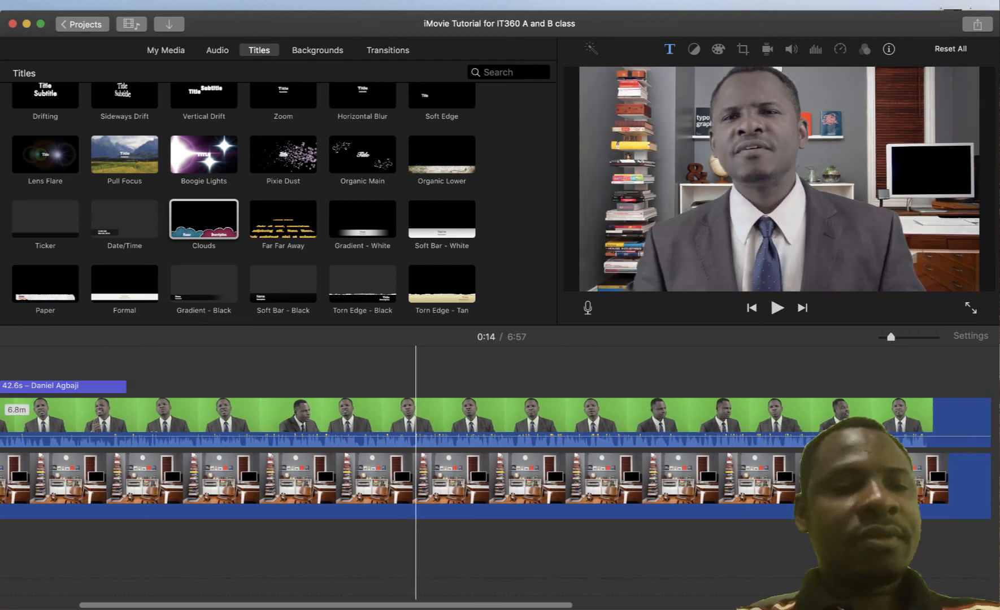
{"action": "scroll", "coordinate": [576, 418], "scroll_direction": "right", "scroll_amount": 3}
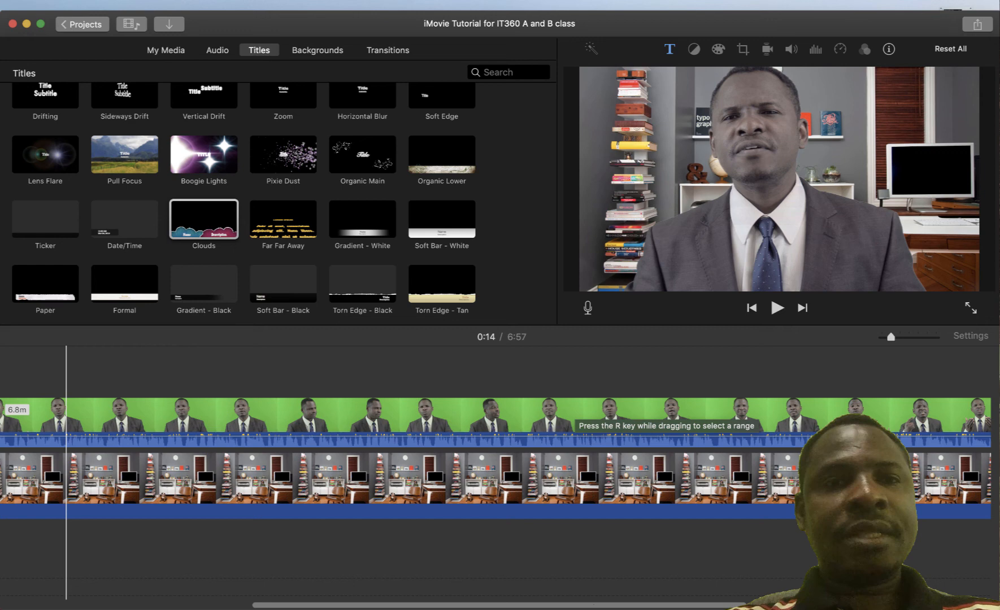
{"action": "key", "text": "super+minus"}
{"action": "left_click", "coordinate": [393, 402]}
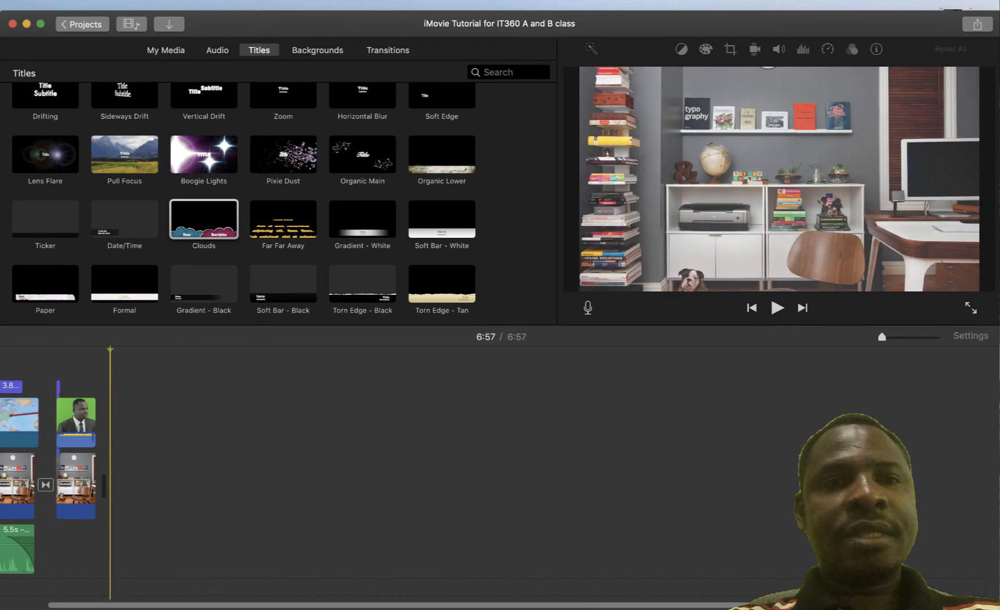
Scroll the Titles browser to find and skim the Scrolling Credits style
{"action": "scroll", "coordinate": [243, 203], "scroll_direction": "down", "scroll_amount": 1}
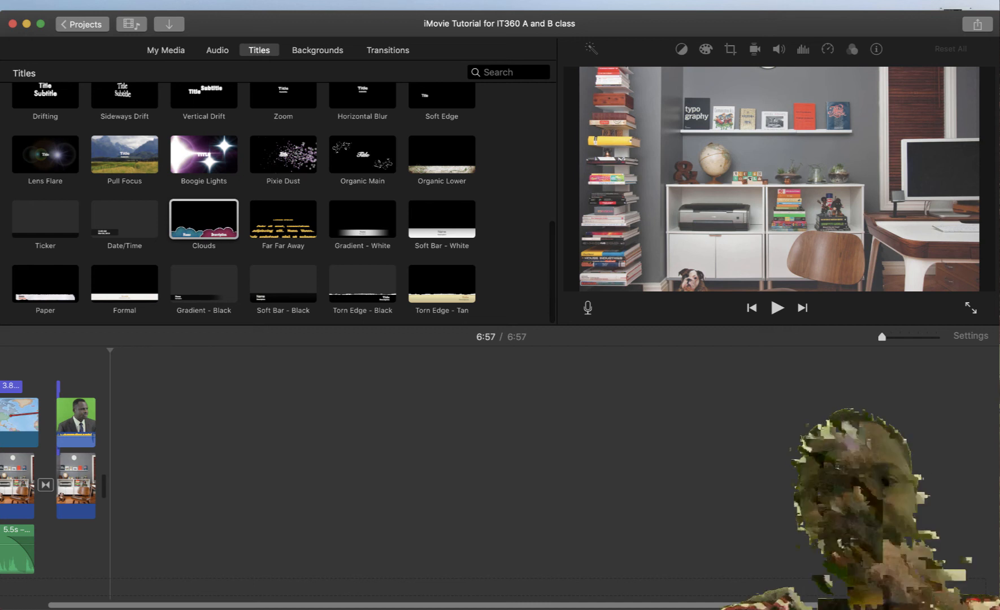
{"action": "scroll", "coordinate": [244, 192], "scroll_direction": "down", "scroll_amount": 1}
{"action": "scroll", "coordinate": [244, 192], "scroll_direction": "up", "scroll_amount": 5}
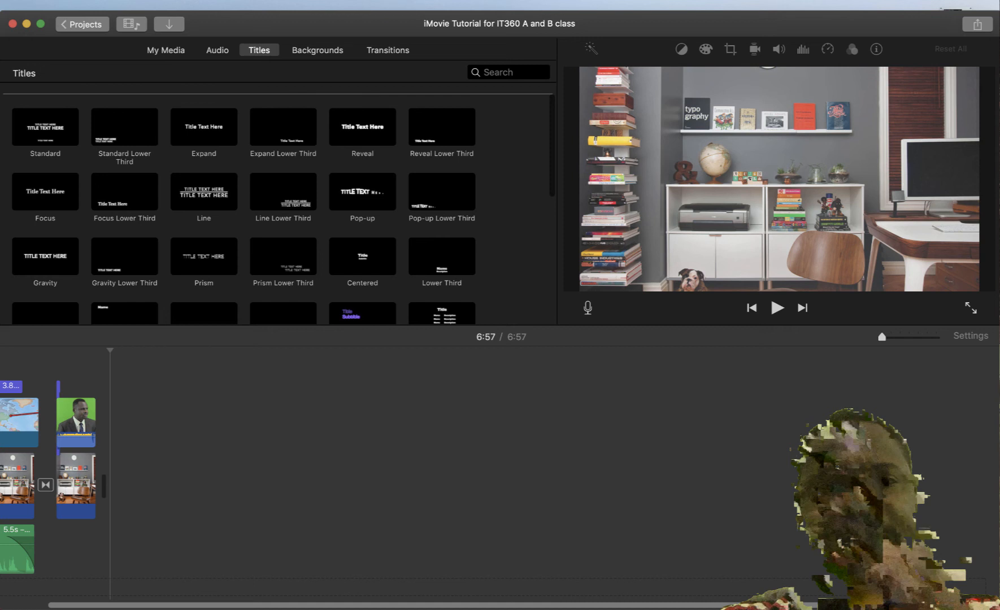
{"action": "scroll", "coordinate": [204, 244], "scroll_direction": "down", "scroll_amount": 5}
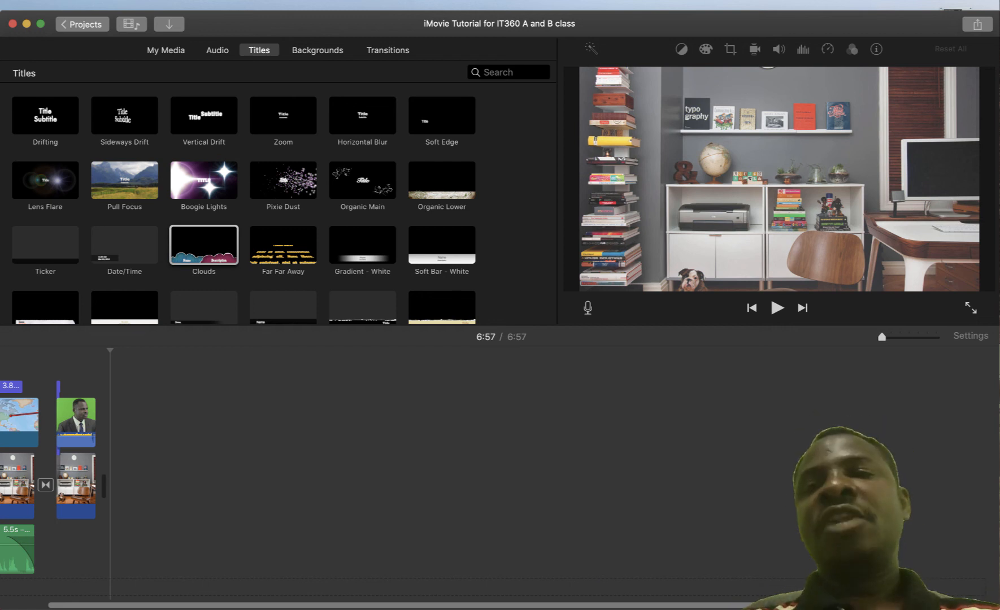
{"action": "scroll", "coordinate": [452, 237], "scroll_direction": "up", "scroll_amount": 5}
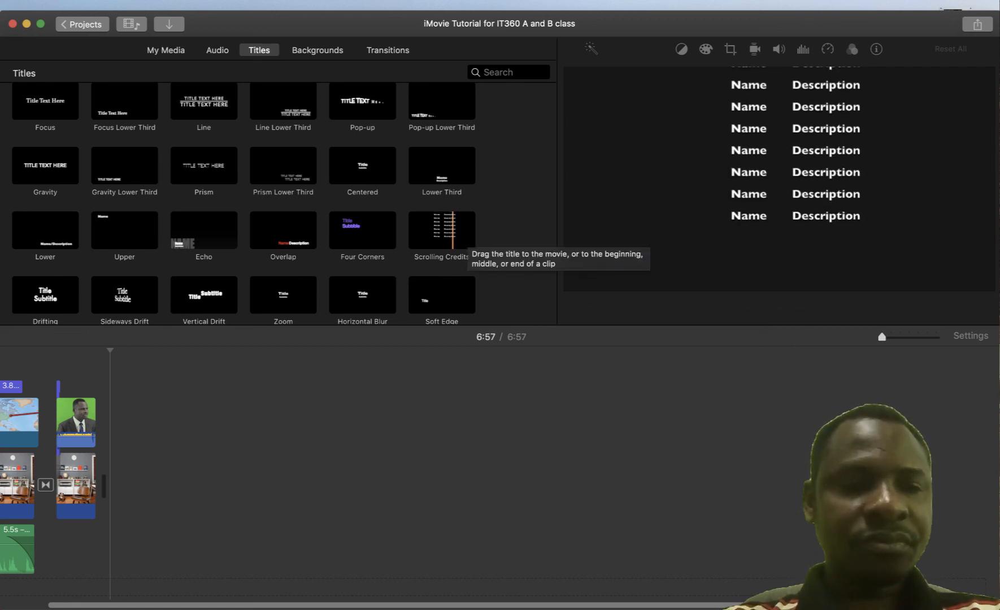
Add Scrolling Credits after the last clip and retype its 'Title' heading as 'Credit'
{"action": "left_click_drag", "start_coordinate": [451, 237], "coordinate": [124, 435]}
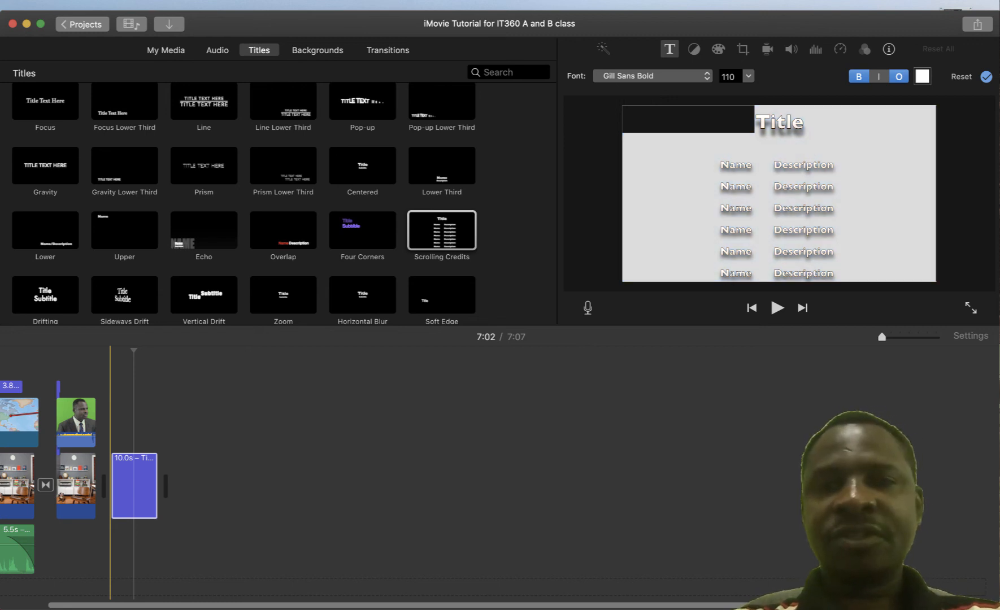
{"action": "left_click_drag", "start_coordinate": [115, 468], "coordinate": [134, 483]}
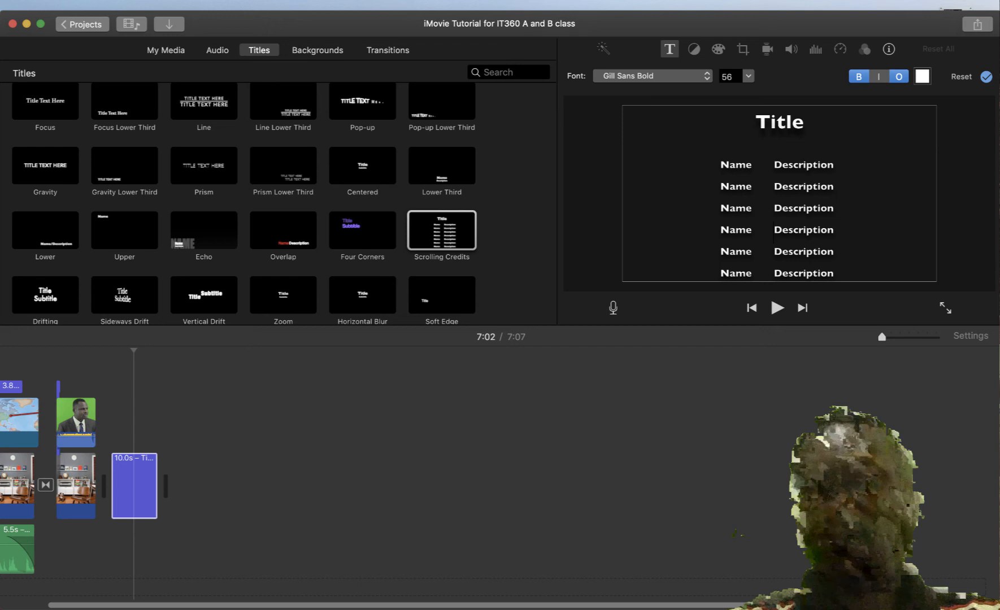
{"action": "double_click", "coordinate": [779, 122]}
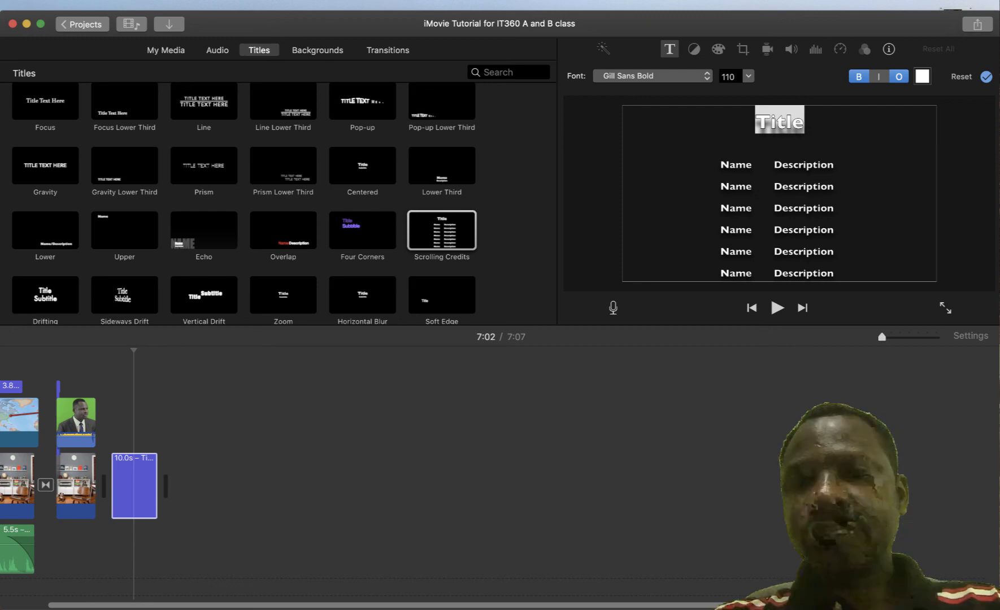
{"action": "type", "text": "IcRED"}
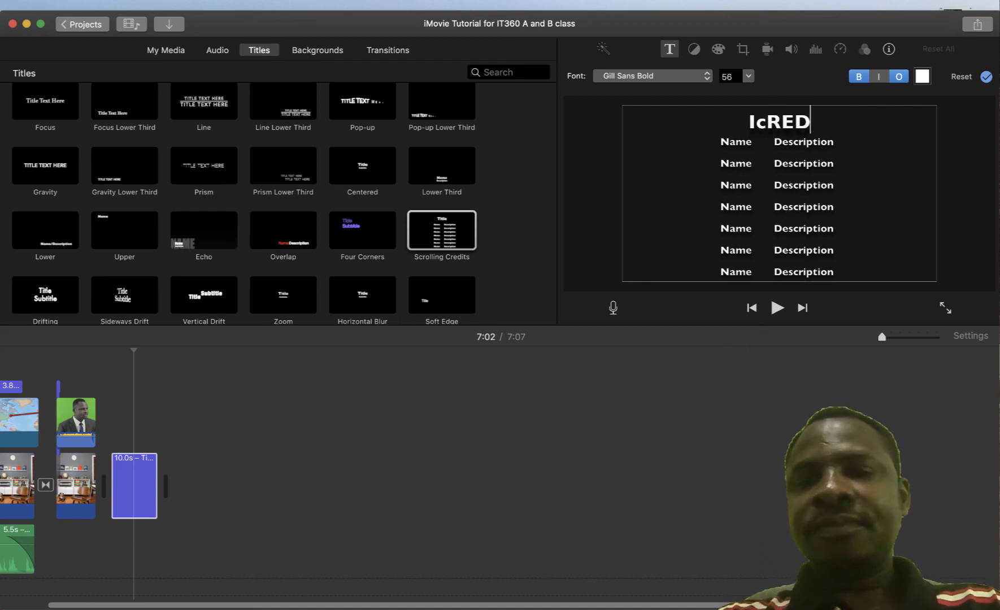
{"action": "key", "text": "super+a"}
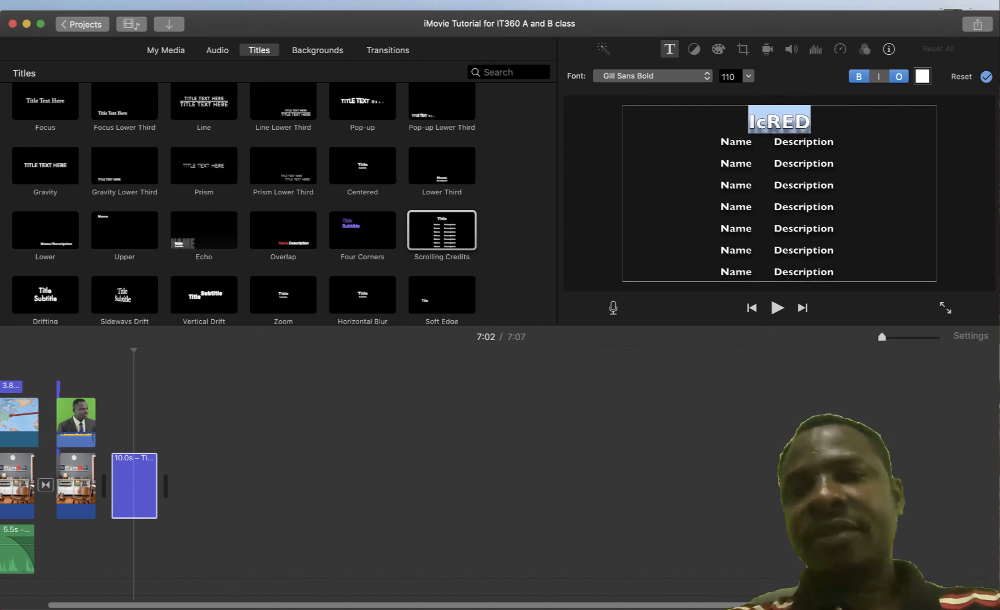
{"action": "type", "text": "CRD"}
{"action": "key", "text": "BackSpace"}
{"action": "key", "text": "BackSpace"}
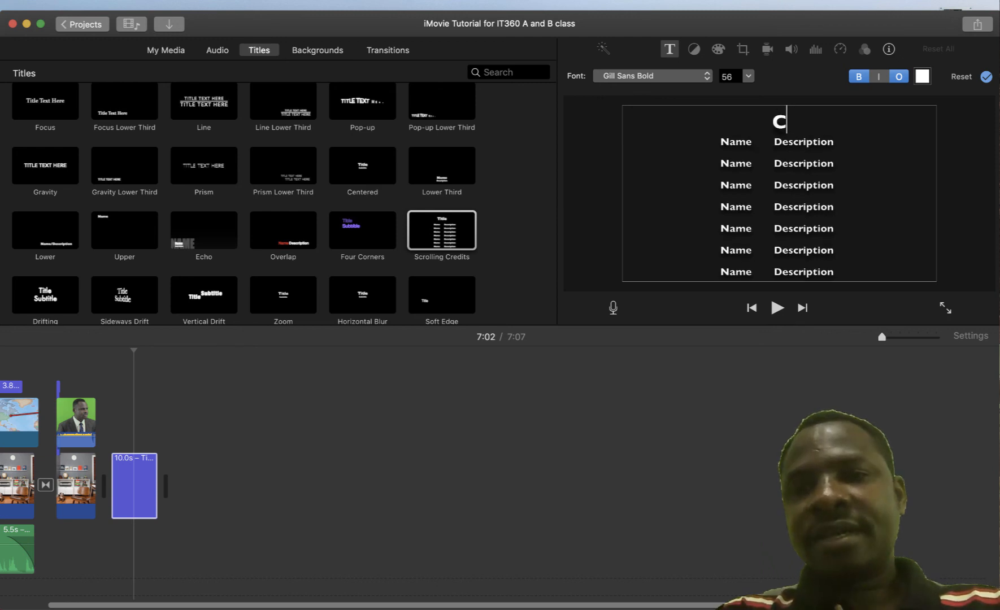
{"action": "type", "text": "redt"}
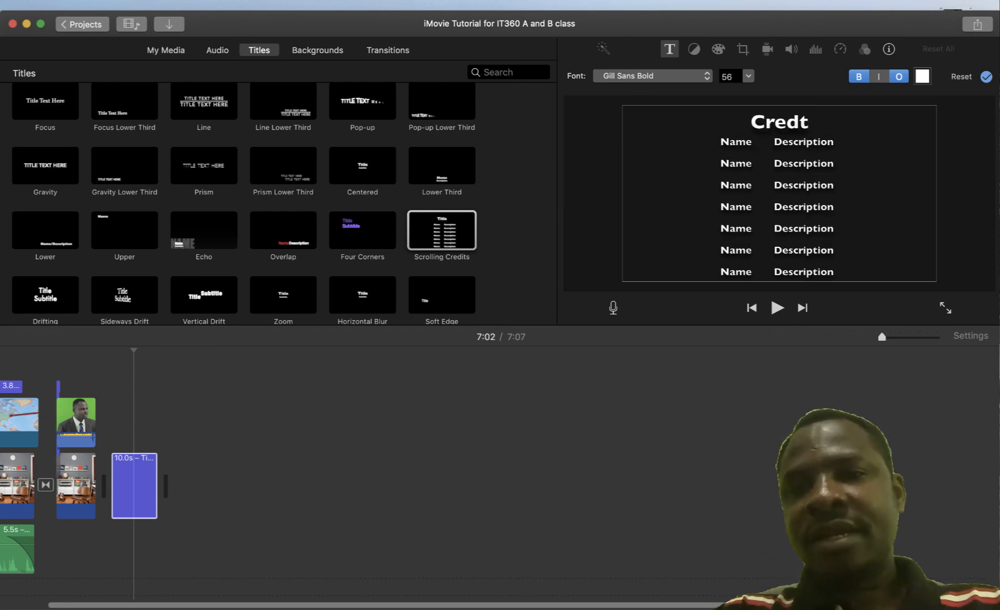
{"action": "key", "text": "BackSpace"}
Finish the 'Credit' heading and fill the first row with the presenter's name and 'Presenter'
{"action": "type", "text": "it"}
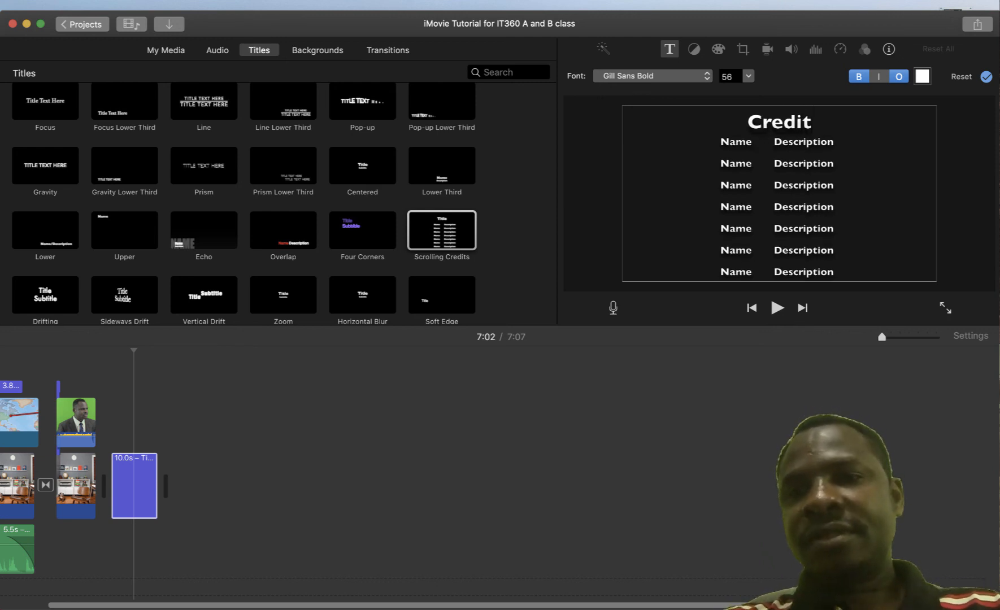
{"action": "double_click", "coordinate": [735, 142]}
{"action": "type", "text": "Dane"}
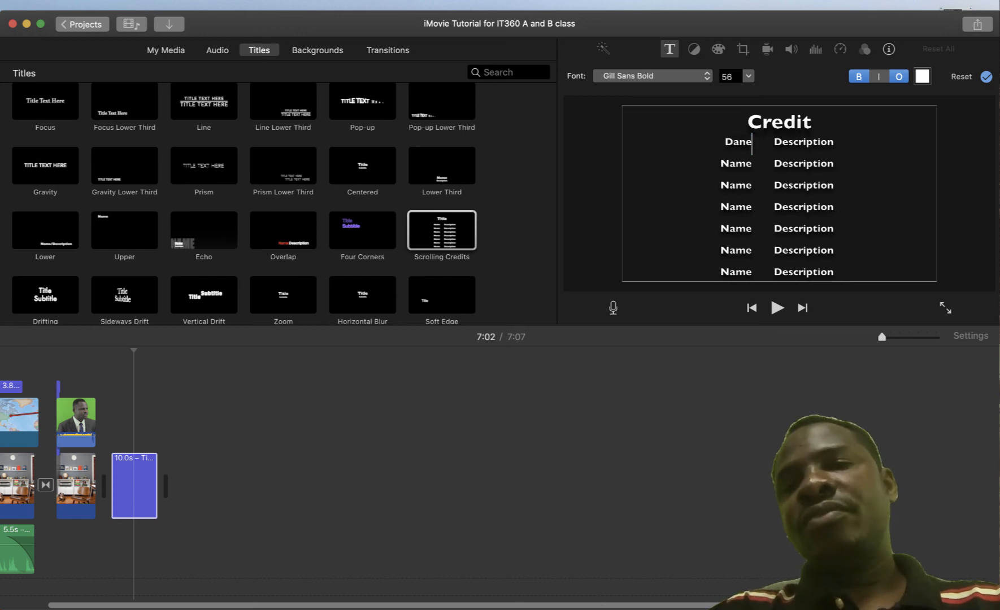
{"action": "key", "text": "BackSpace"}
{"action": "type", "text": "iel A"}
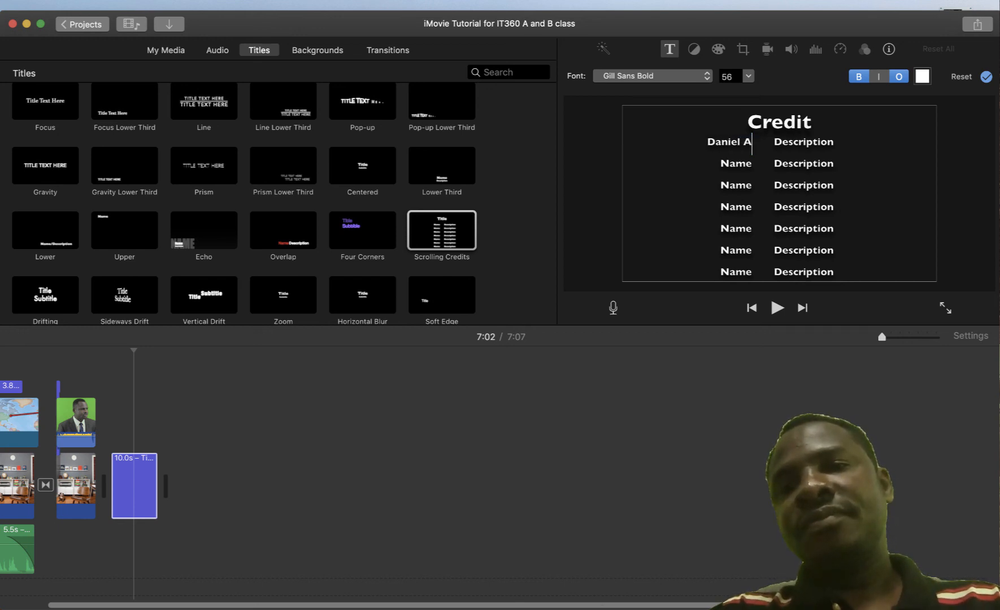
{"action": "type", "text": "gbaji"}
{"action": "key", "text": "Tab"}
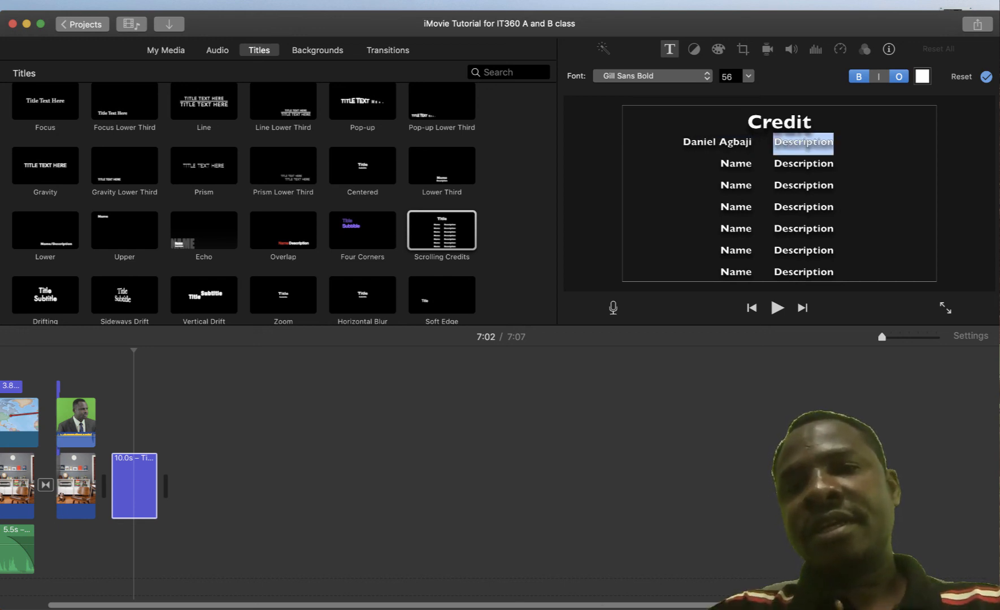
{"action": "type", "text": "Pre"}
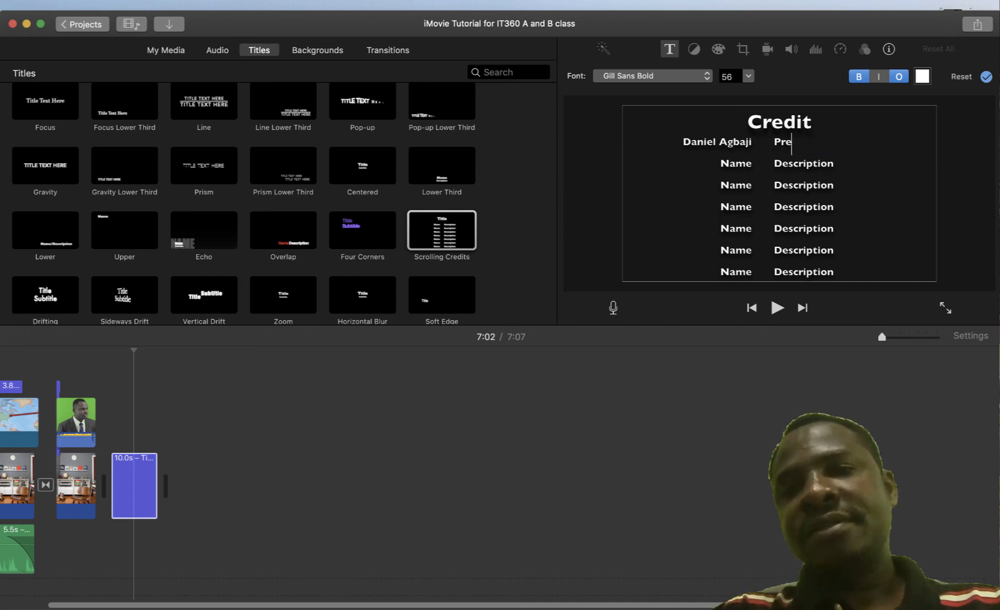
{"action": "type", "text": "senter"}
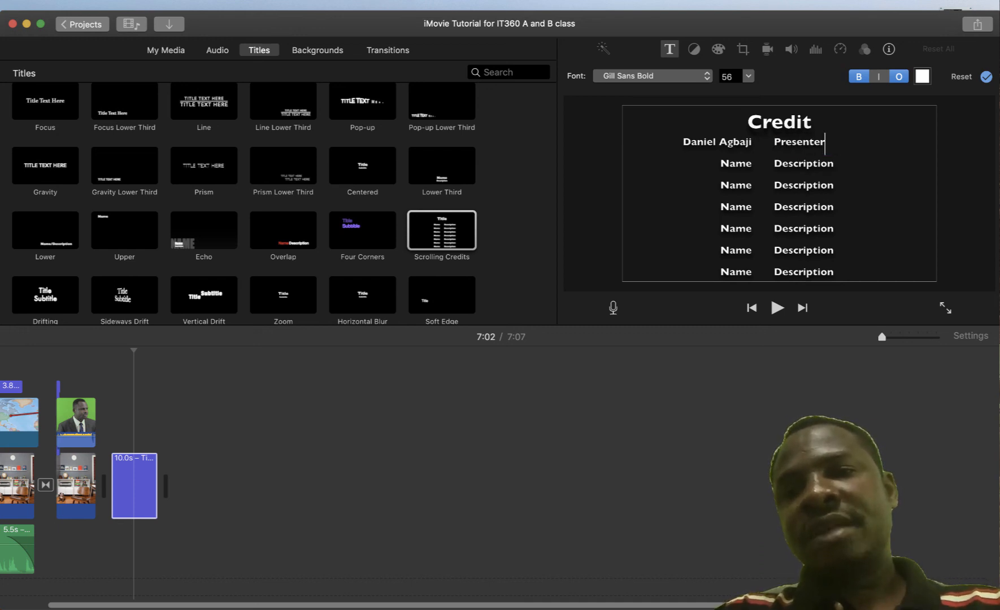
Fill the second credit row with the presenter's name and the role 'Technician'
{"action": "key", "text": "Tab"}
{"action": "type", "text": "Daneil"}
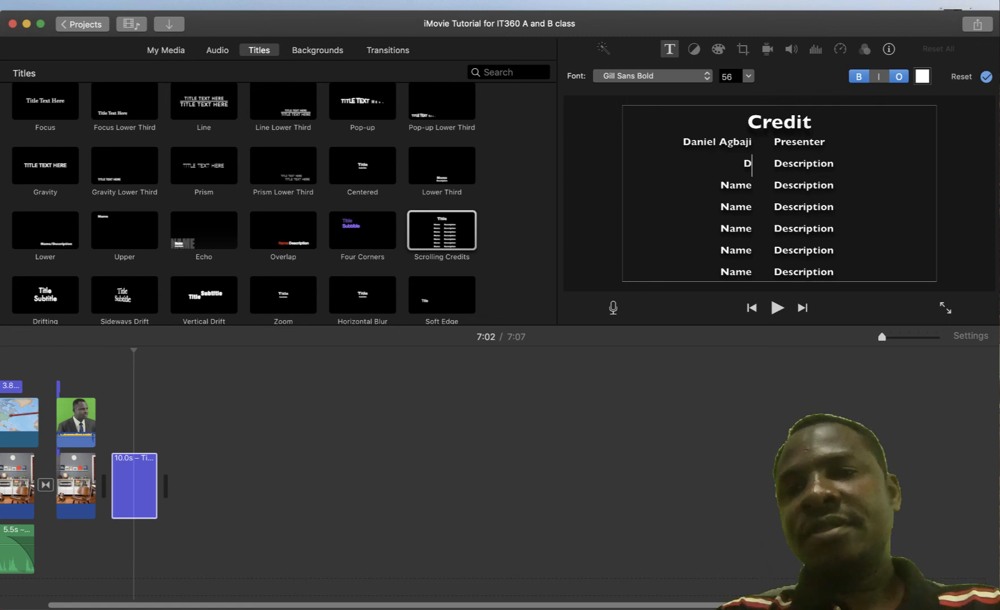
{"action": "key", "text": "BackSpace"}
{"action": "key", "text": "BackSpace"}
{"action": "key", "text": "BackSpace"}
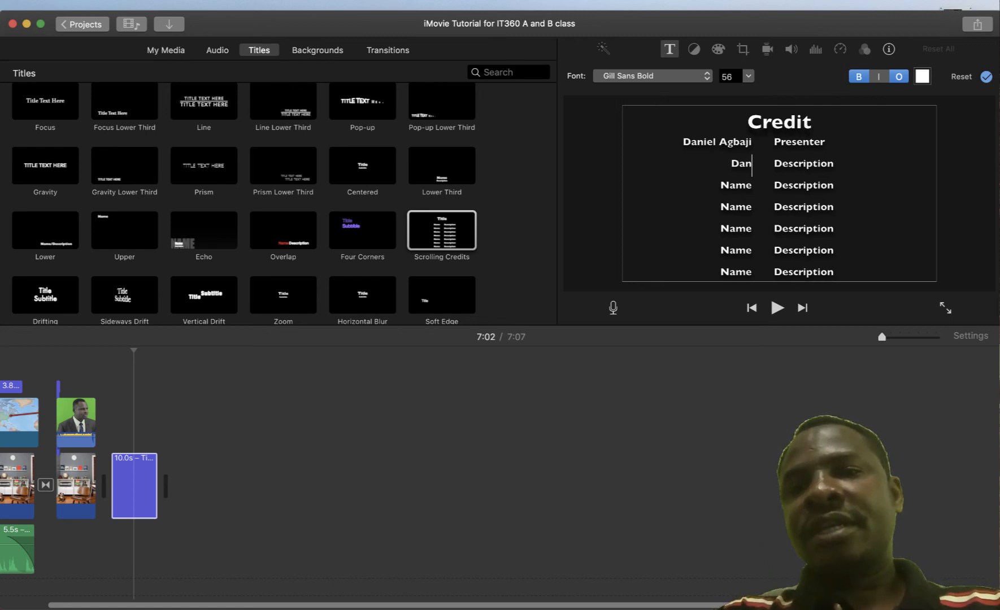
{"action": "type", "text": "iel Agbaji"}
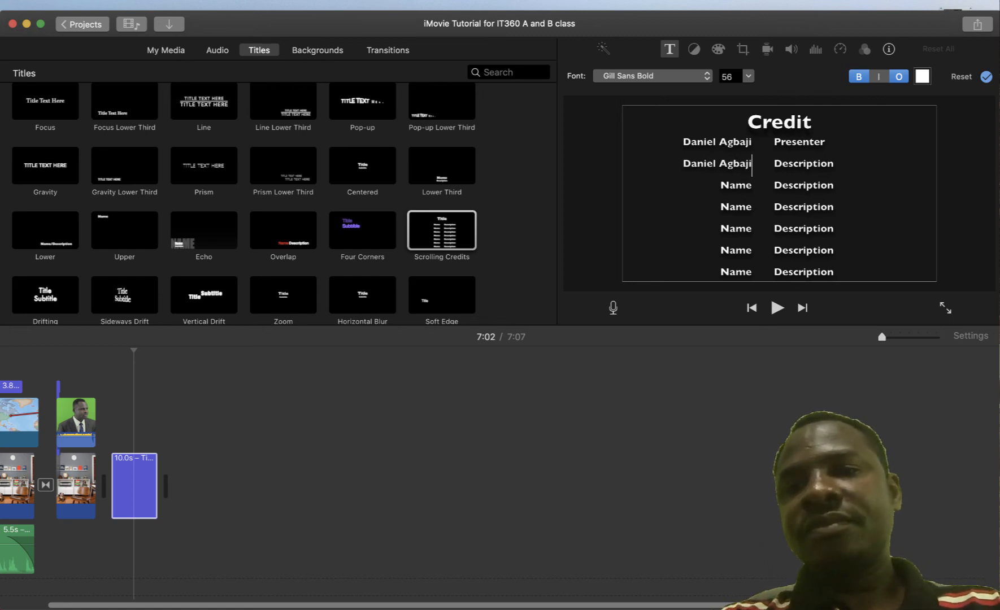
{"action": "key", "text": "Tab"}
{"action": "type", "text": "Teac"}
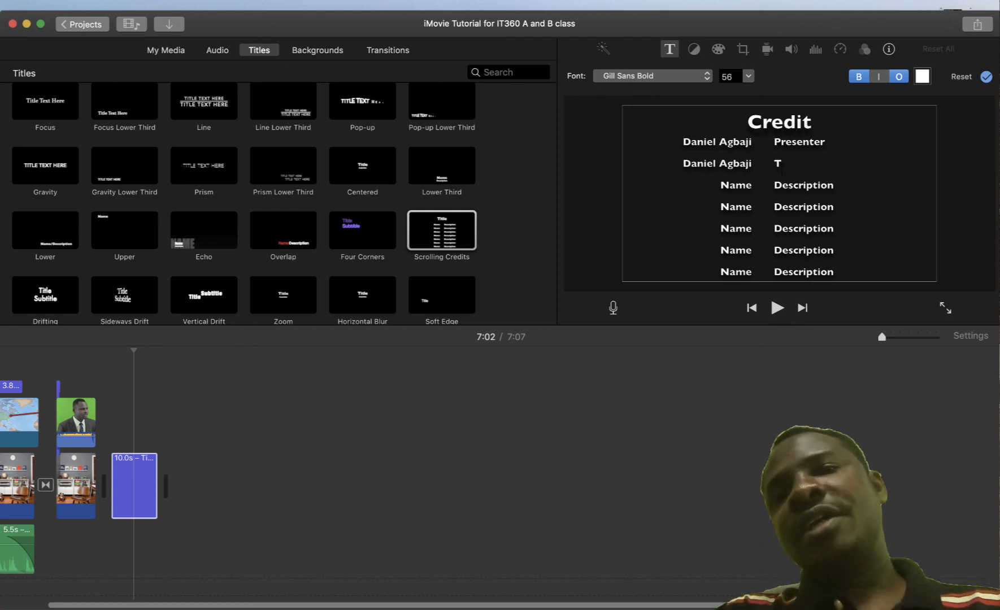
{"action": "key", "text": "BackSpace"}
{"action": "type", "text": "chni"}
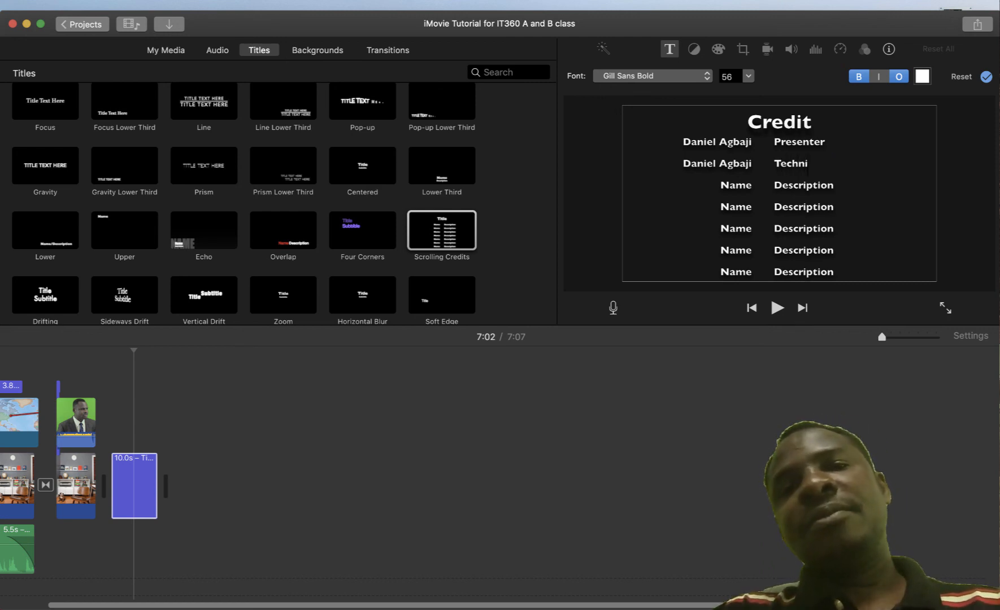
{"action": "type", "text": "cian"}
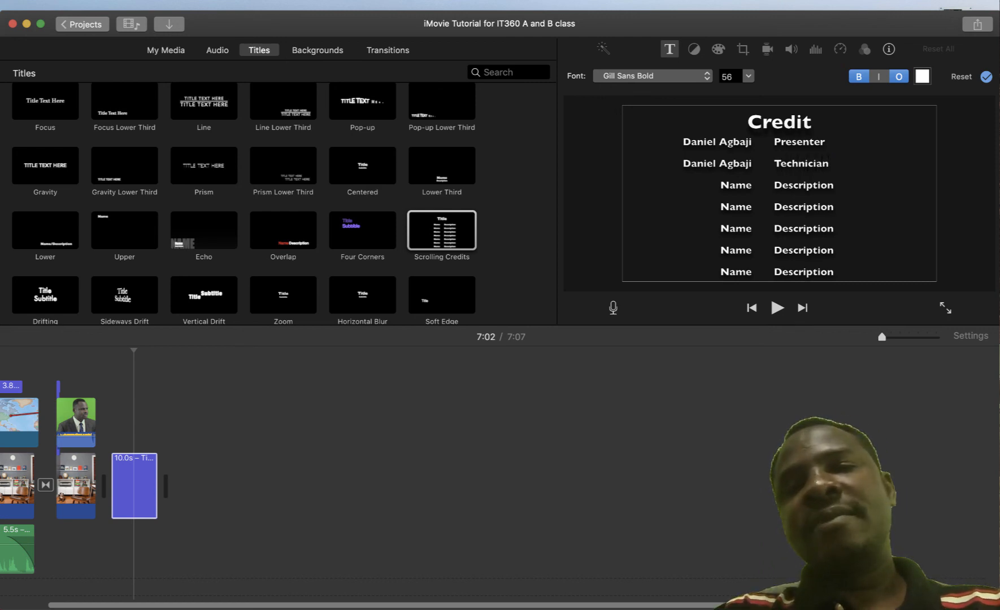
Fill the third credit row with the instructor's name and the role 'Instructor'
{"action": "key", "text": "Tab"}
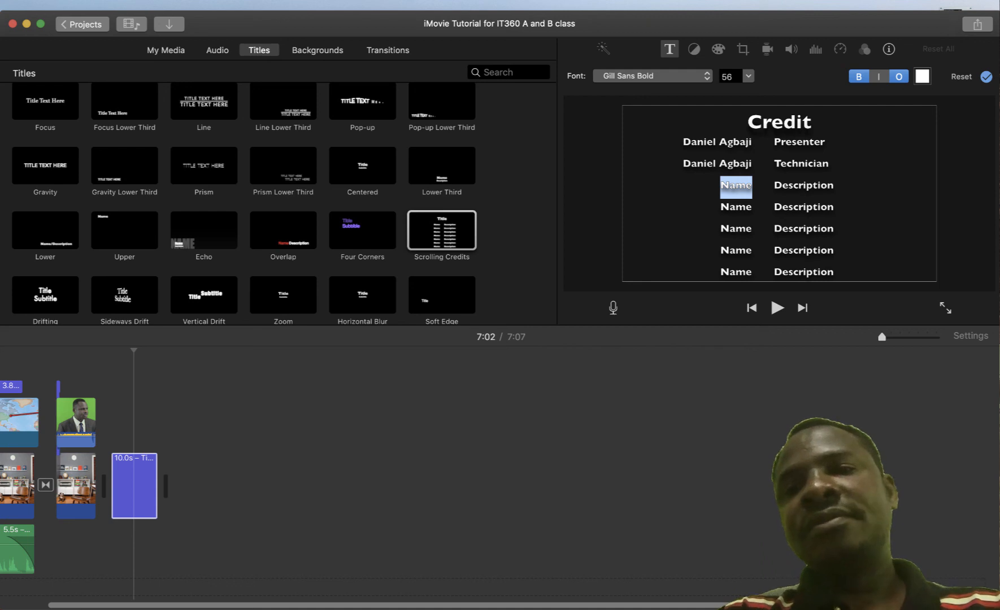
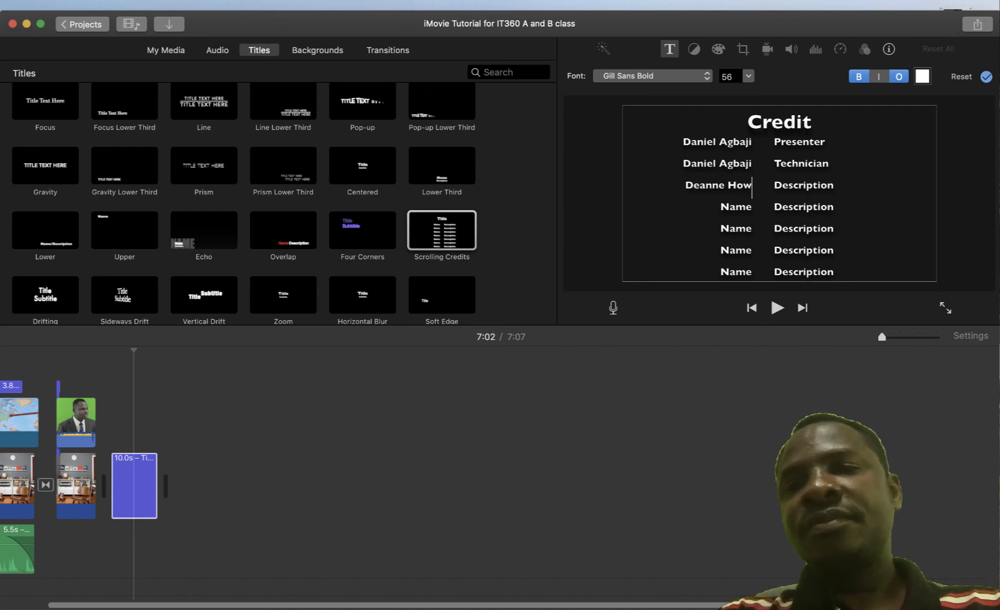
{"action": "type", "text": "ll"}
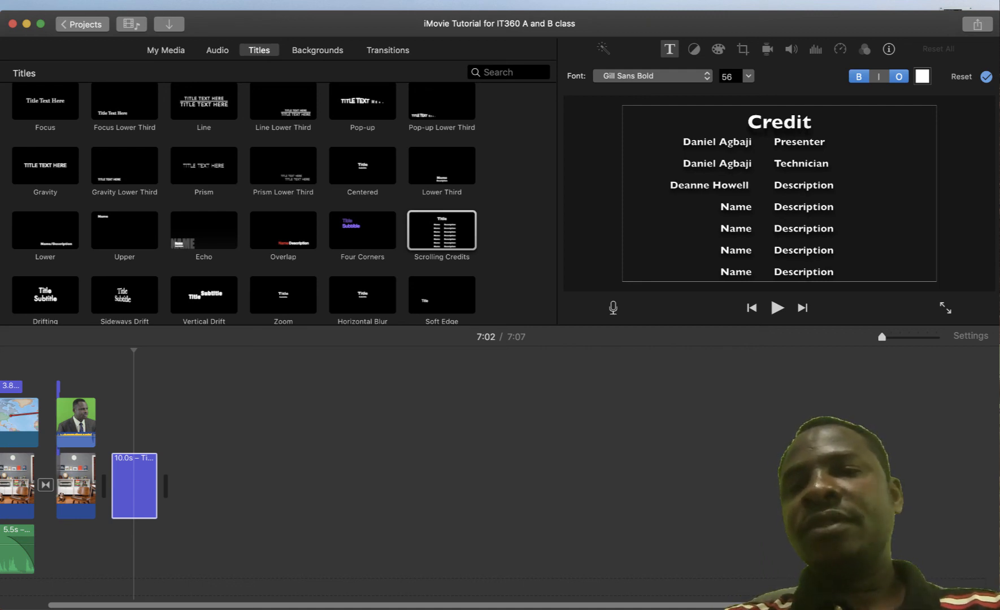
{"action": "key", "text": "Tab"}
{"action": "type", "text": "Instructor"}
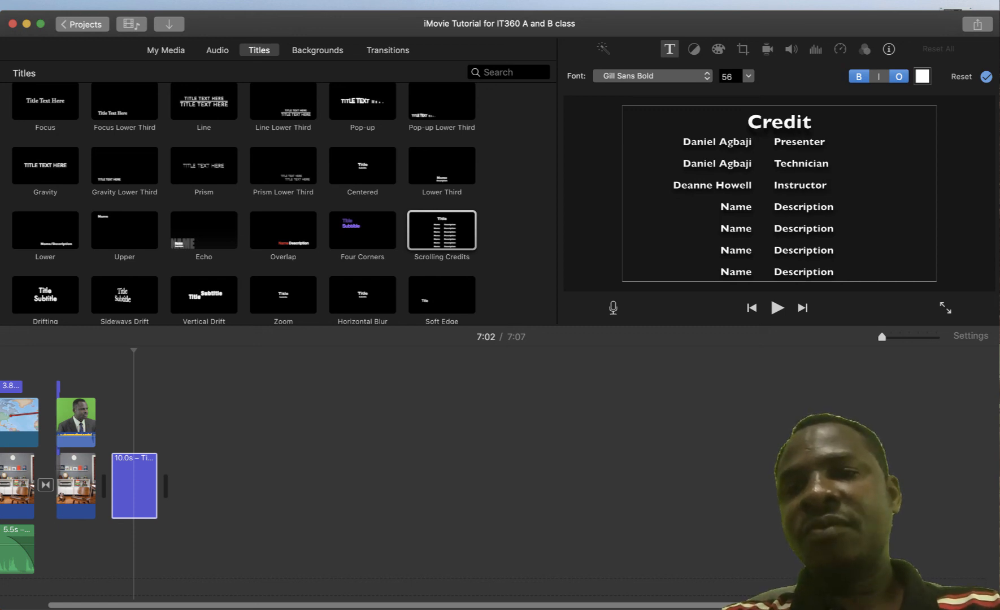
Delete the leftover Name/Description placeholder rows from the credits
{"action": "mouse_move", "coordinate": [720, 207]}
{"action": "left_mouse_down"}
{"action": "mouse_move", "coordinate": [836, 252]}
{"action": "mouse_move", "coordinate": [833, 272]}
{"action": "mouse_move", "coordinate": [801, 272]}
{"action": "mouse_move", "coordinate": [720, 227]}
{"action": "left_mouse_up"}
{"action": "key", "text": "BackSpace"}
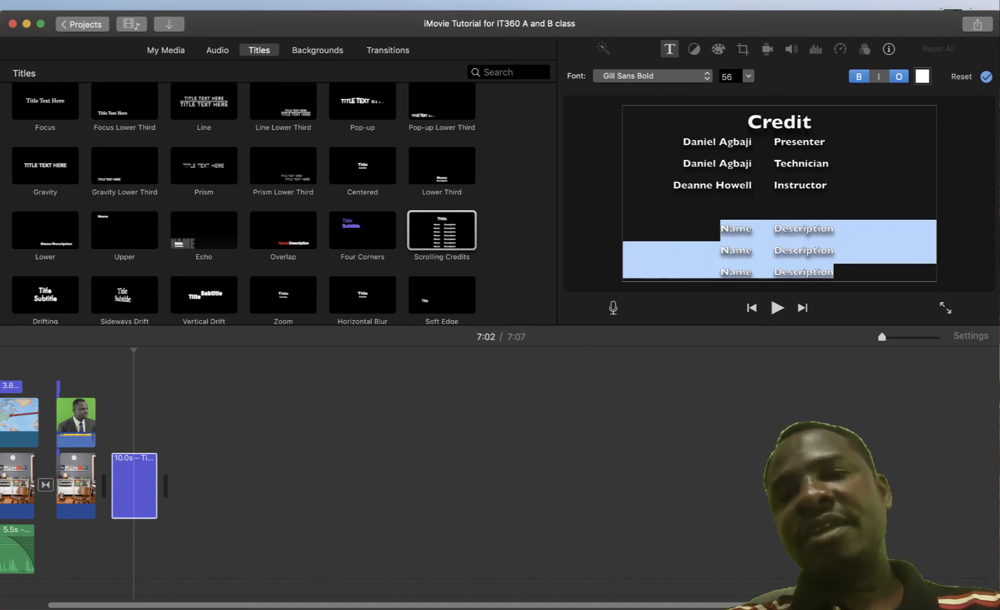
{"action": "key", "text": "BackSpace"}
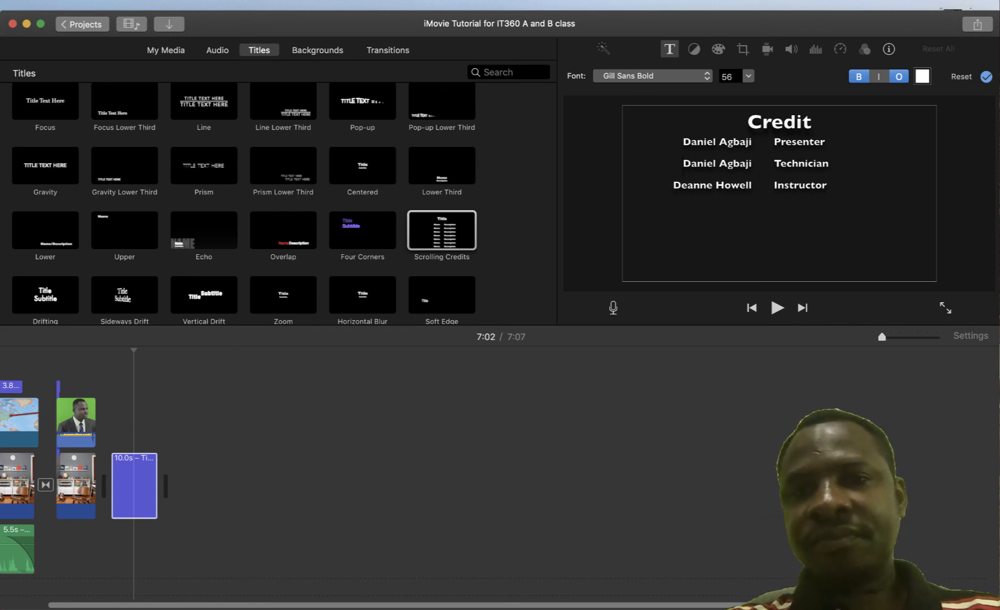
Align the three credit rows so names and roles line up in columns
{"action": "key", "text": "BackSpace"}
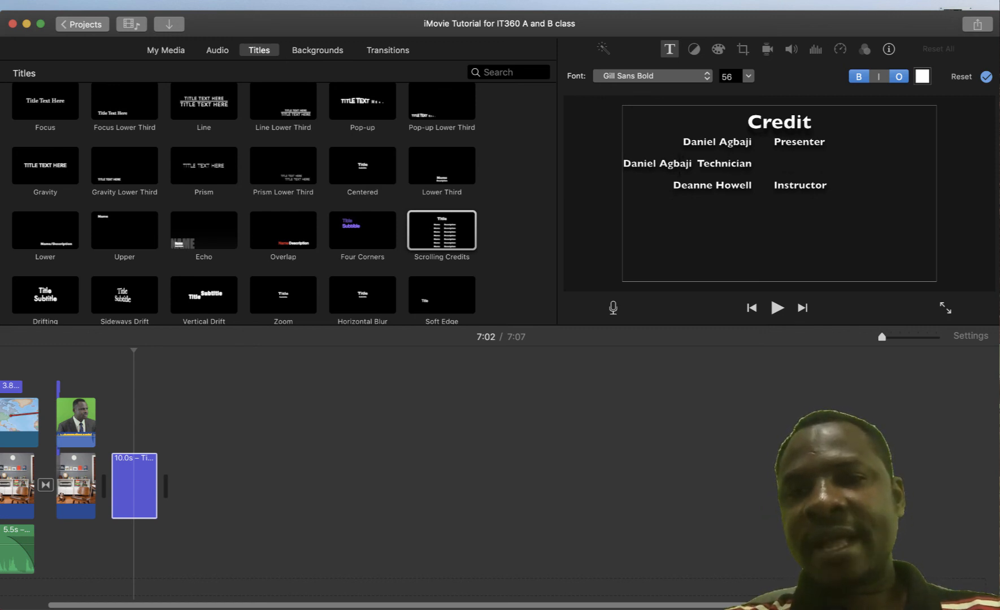
{"action": "type", "text": "."}
{"action": "key", "text": "super+z"}
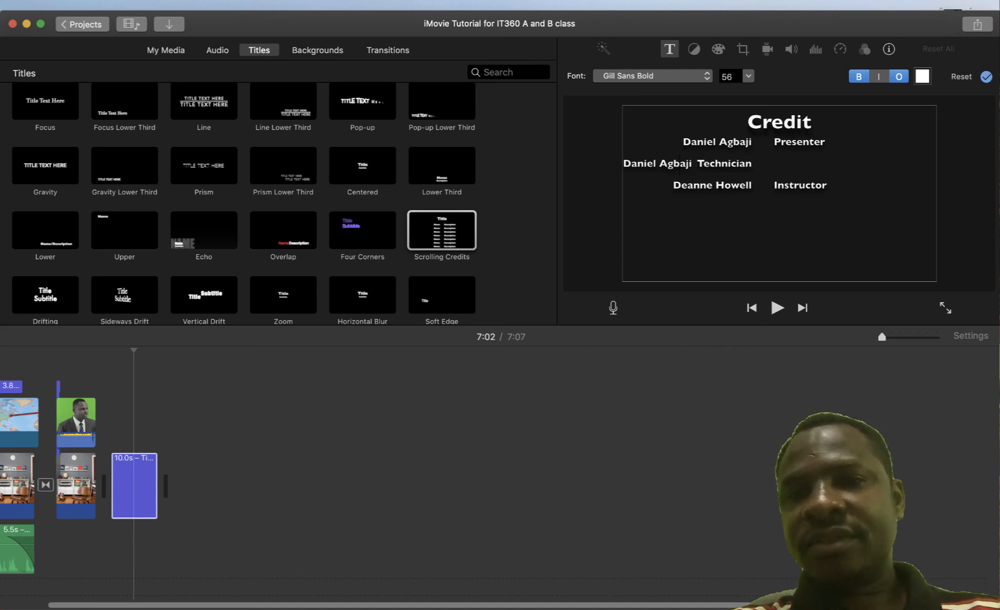
{"action": "left_click", "coordinate": [623, 165]}
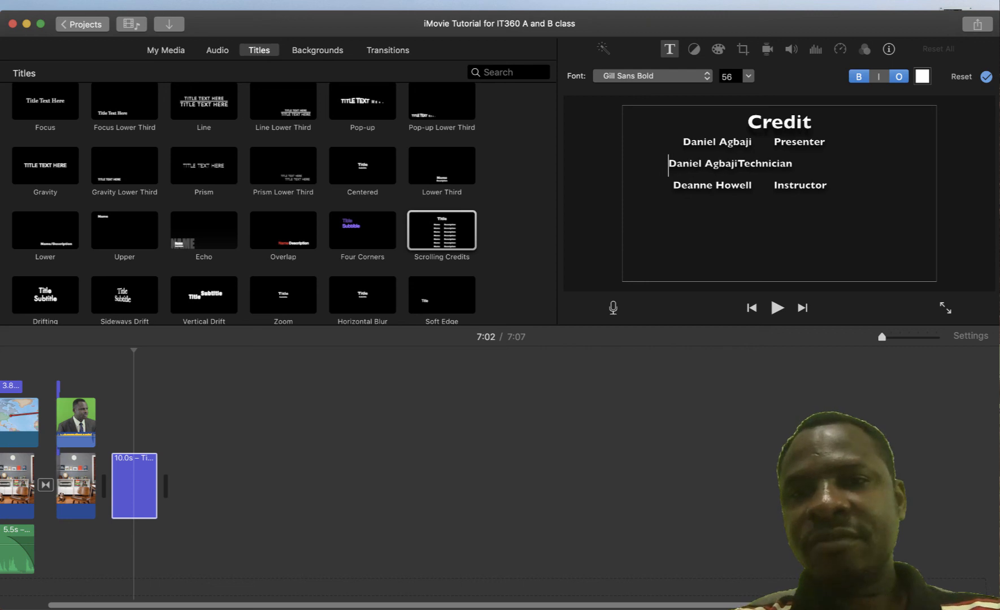
{"action": "key", "text": "BackSpace"}
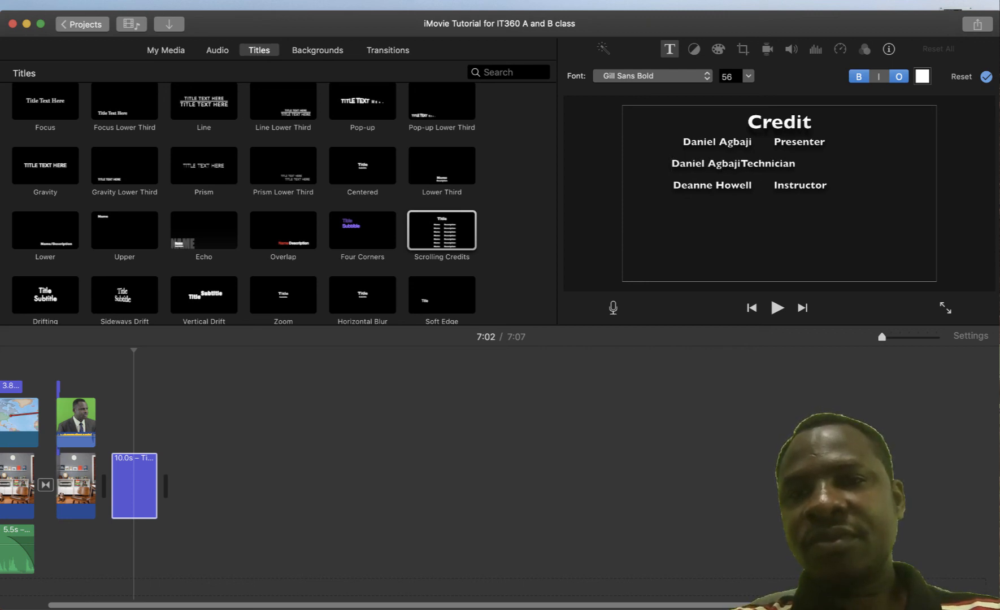
{"action": "key", "text": "shift+Up"}
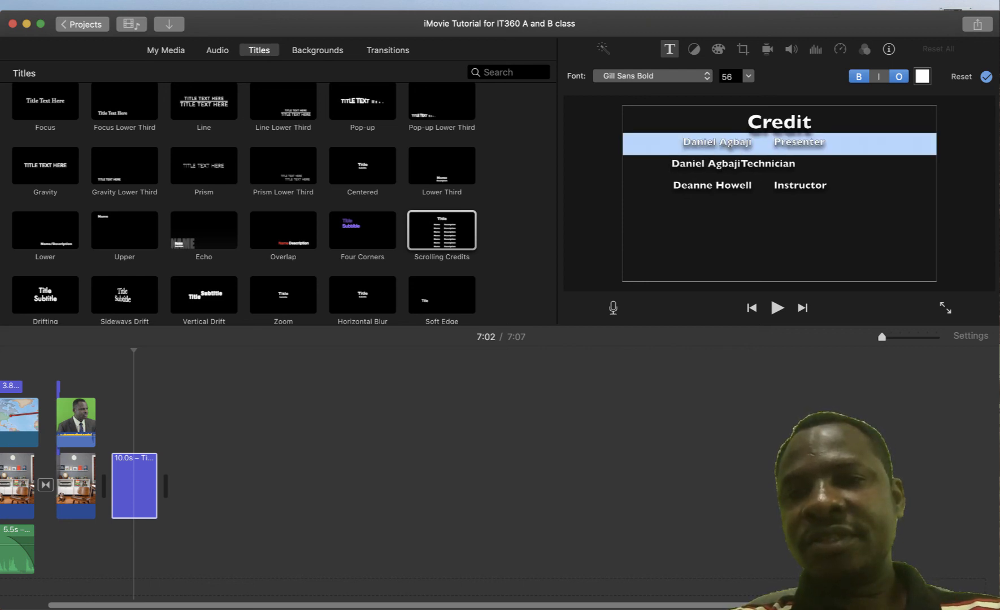
{"action": "left_click", "coordinate": [682, 142]}
{"action": "key", "text": "BackSpace"}
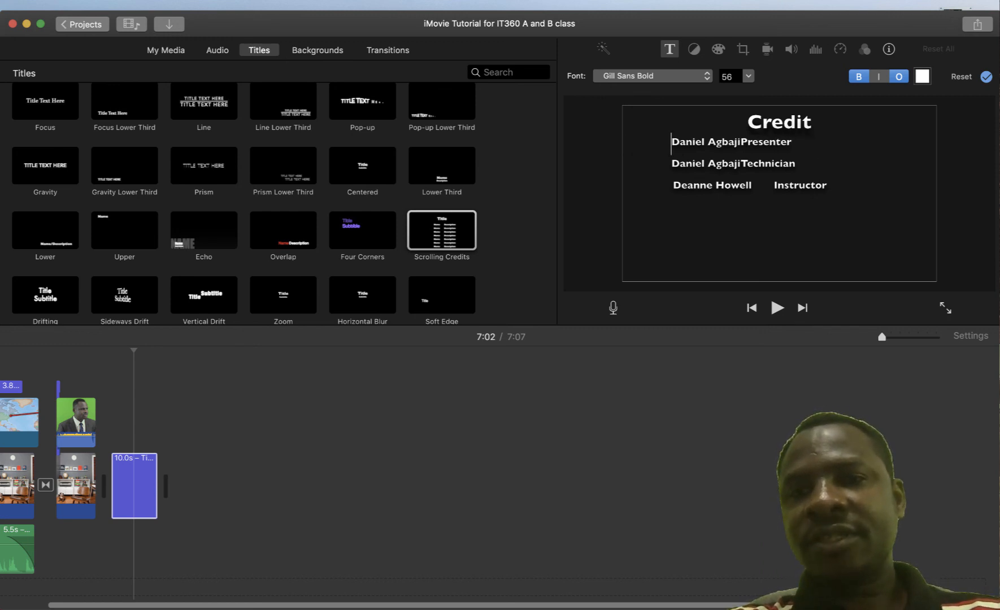
{"action": "left_click", "coordinate": [740, 141]}
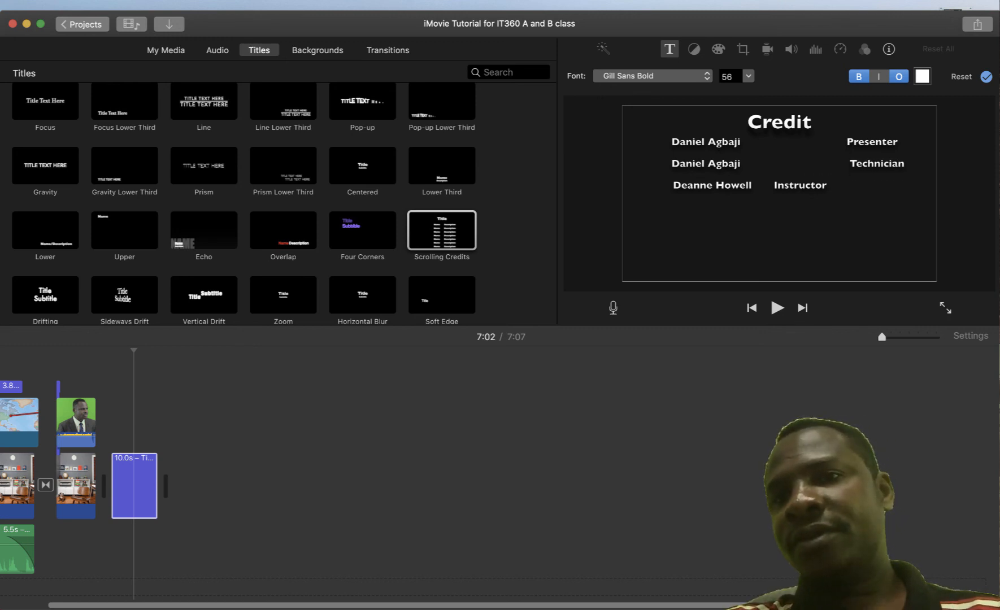
{"action": "key", "text": "BackSpace"}
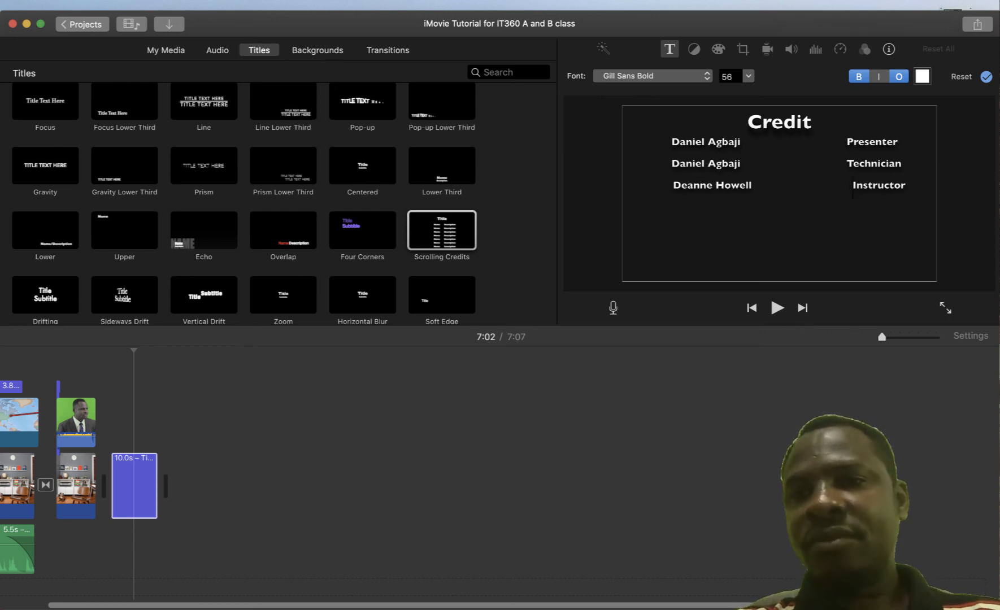
Paste a copy of the three credit lines on a new line below them
{"action": "left_click_drag", "start_coordinate": [905, 186], "coordinate": [662, 142]}
{"action": "key", "text": "super+c"}
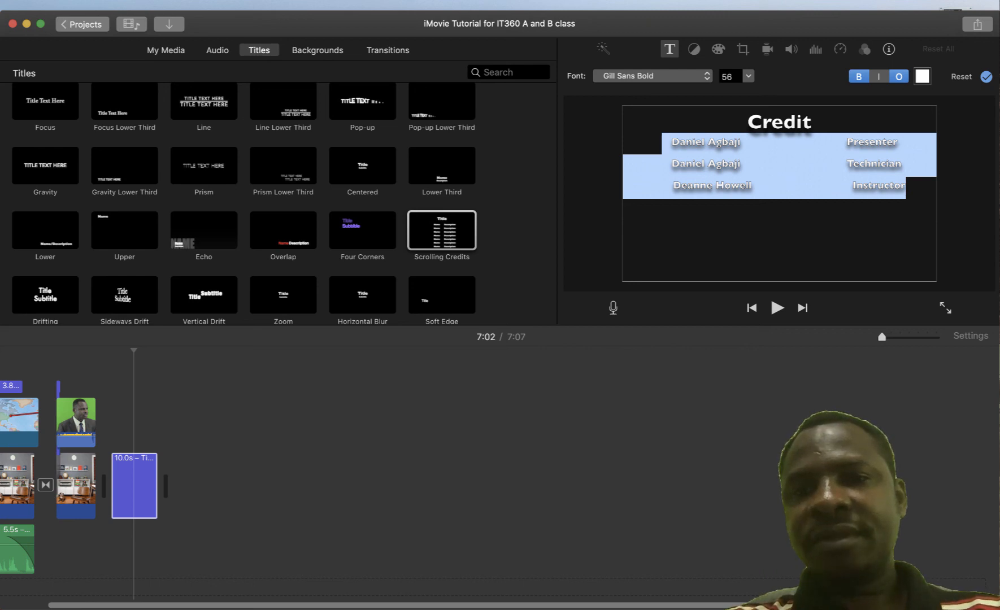
{"action": "left_click", "coordinate": [662, 143]}
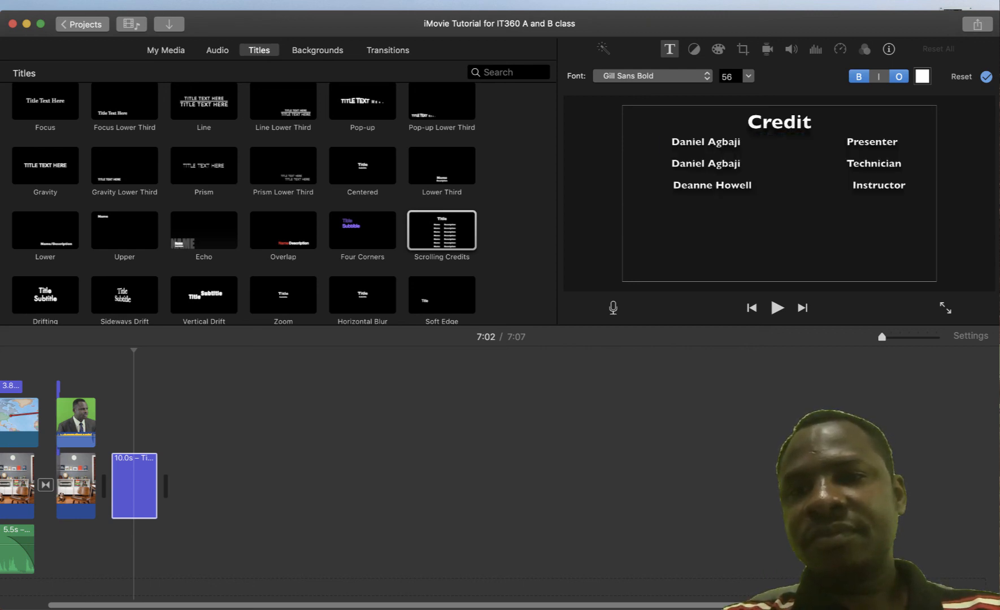
{"action": "key", "text": "Return"}
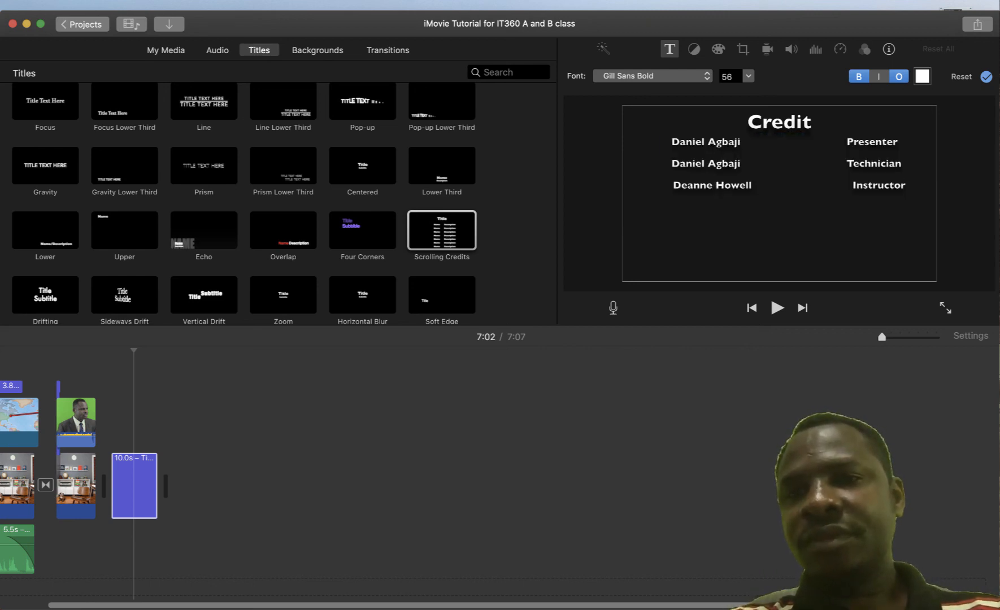
{"action": "key", "text": "super+v"}
Realign the pasted rows so all six names and roles line up in columns
{"action": "left_click", "coordinate": [640, 210]}
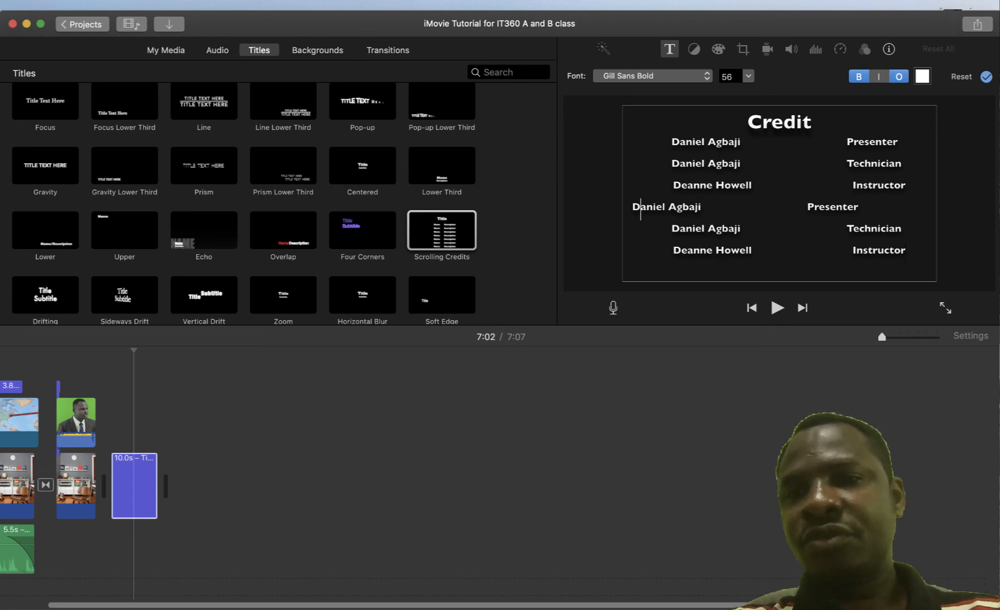
{"action": "key", "text": "Left"}
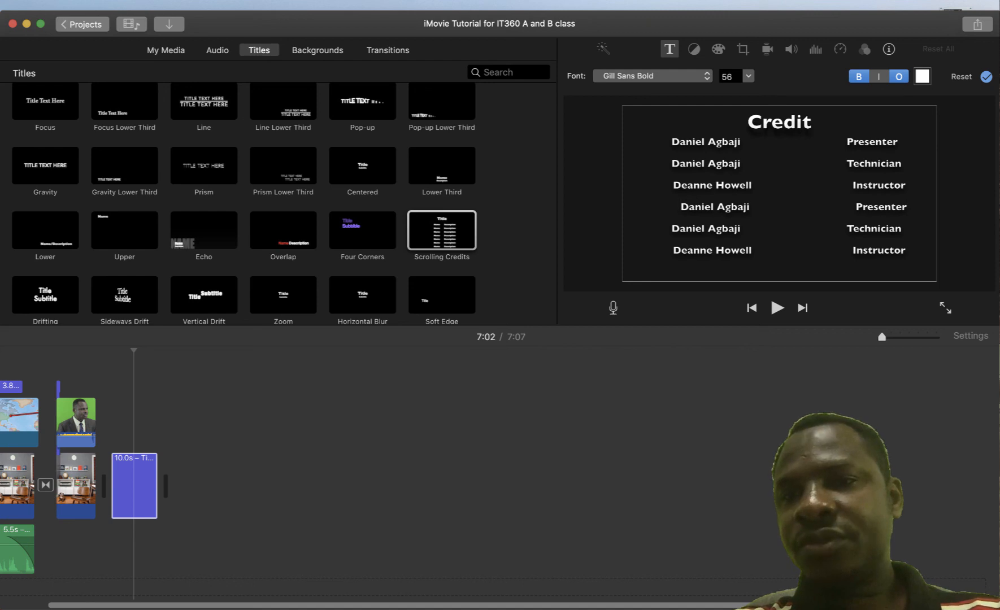
{"action": "key", "text": "BackSpace"}
{"action": "key", "text": "BackSpace"}
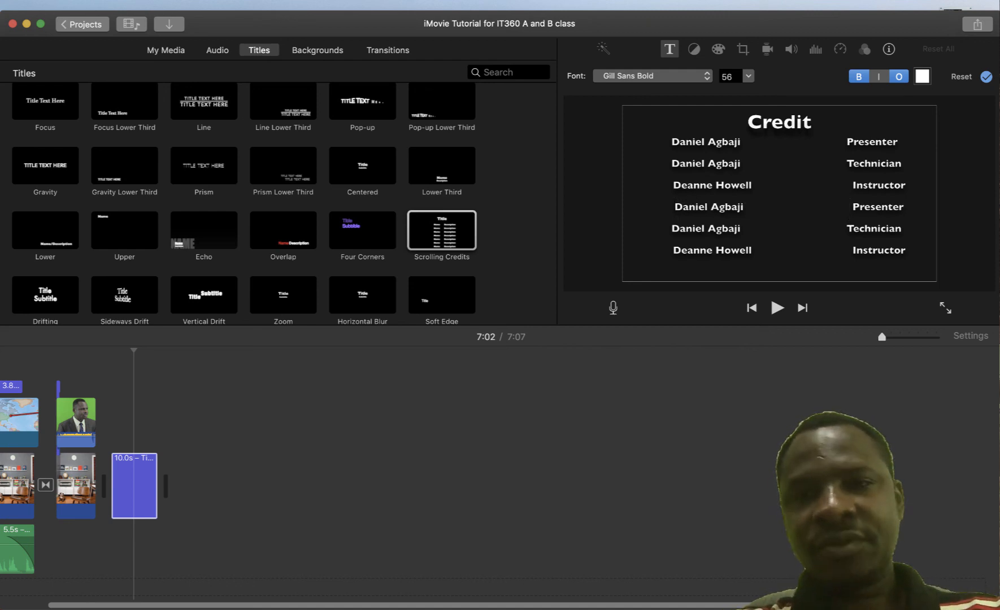
{"action": "left_click", "coordinate": [847, 228]}
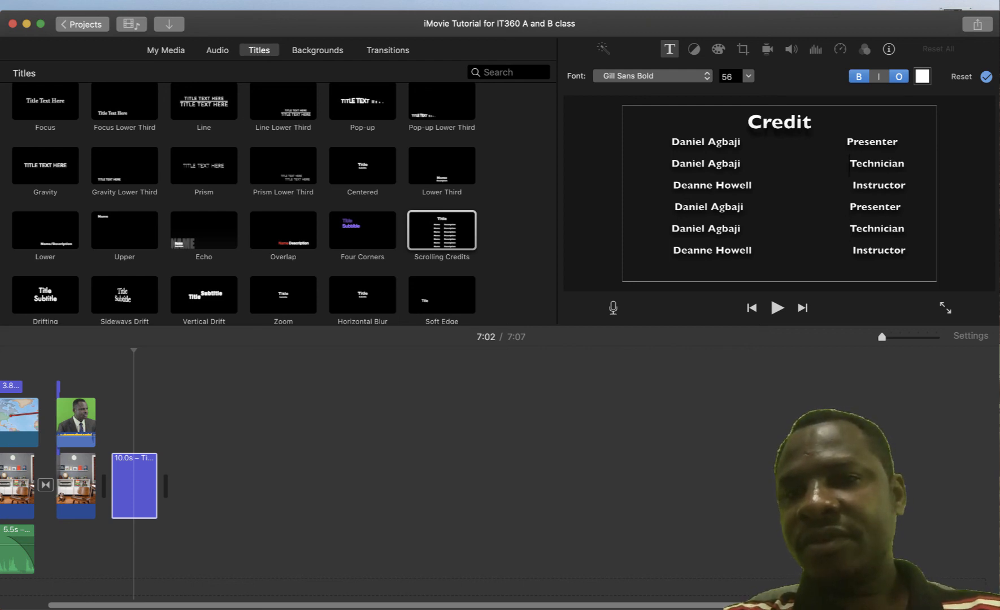
{"action": "key", "text": "Return"}
{"action": "key", "text": "BackSpace"}
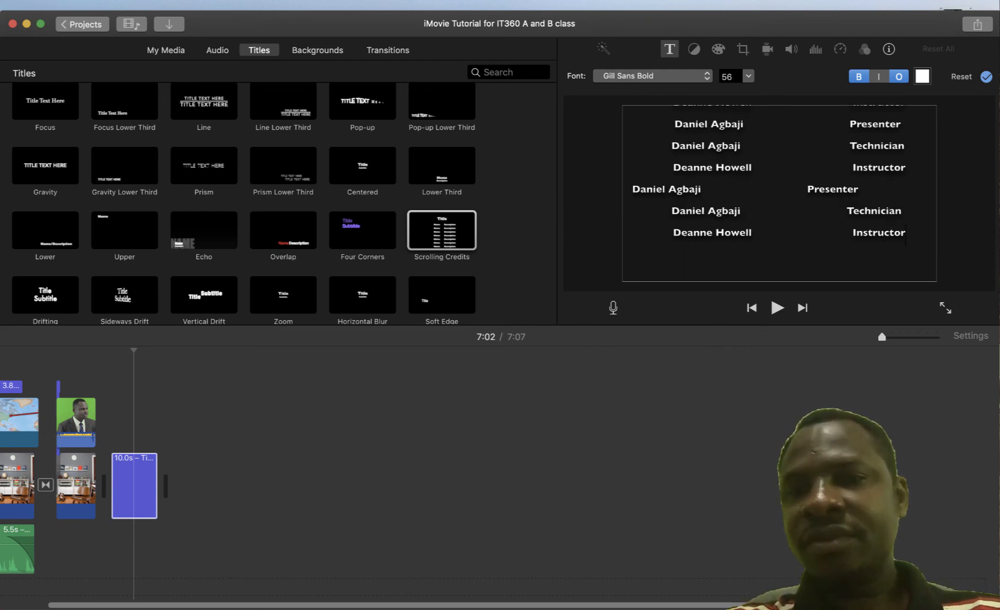
{"action": "left_click", "coordinate": [632, 189]}
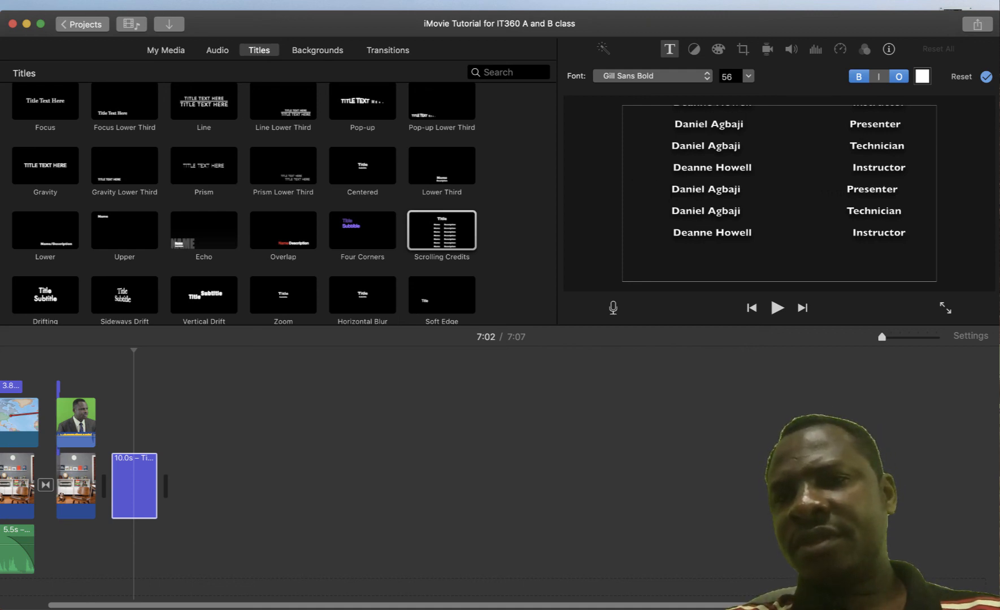
{"action": "key", "text": "BackSpace"}
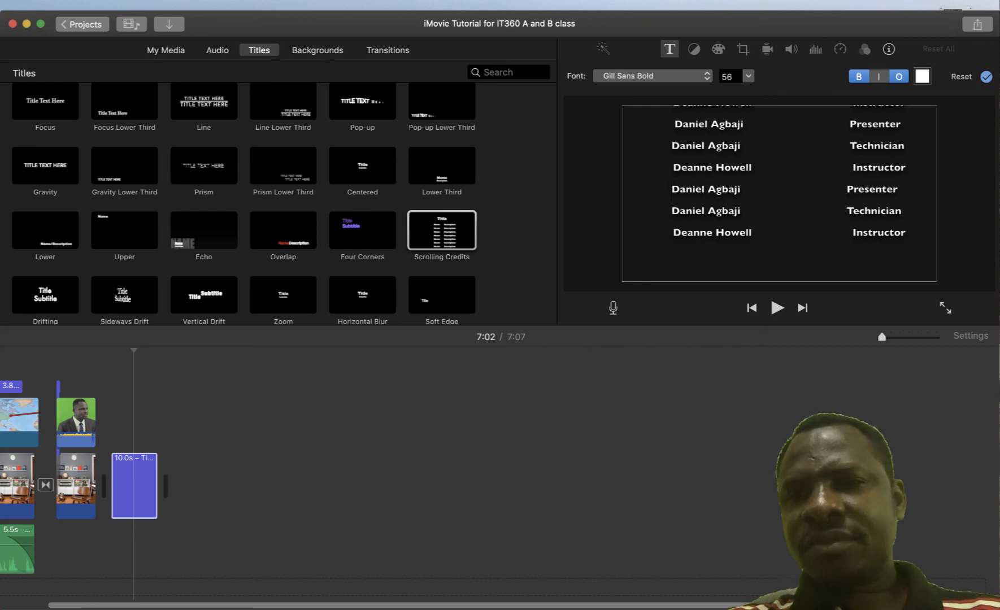
{"action": "left_click", "coordinate": [843, 189]}
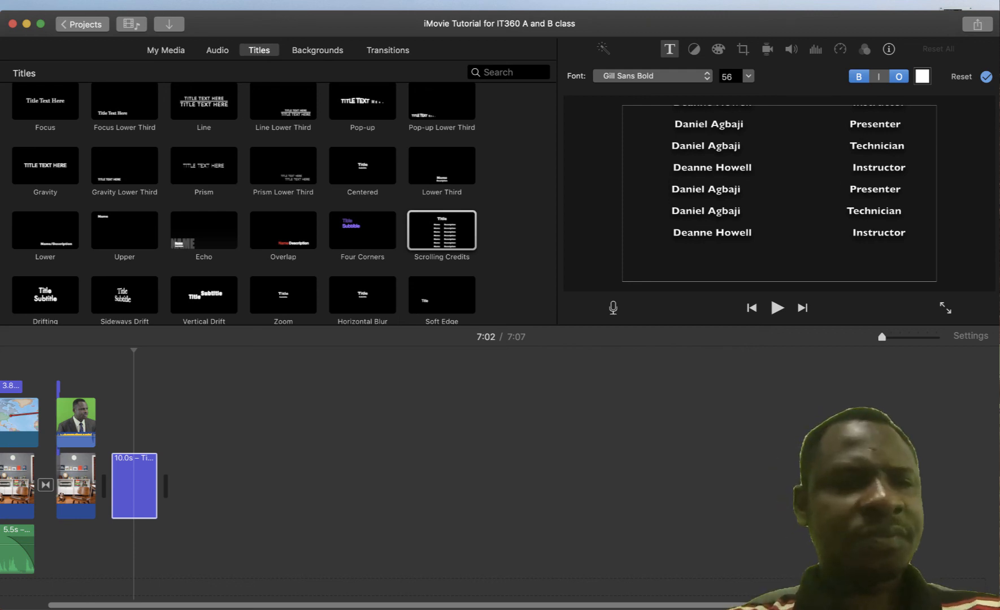
{"action": "left_click", "coordinate": [846, 211]}
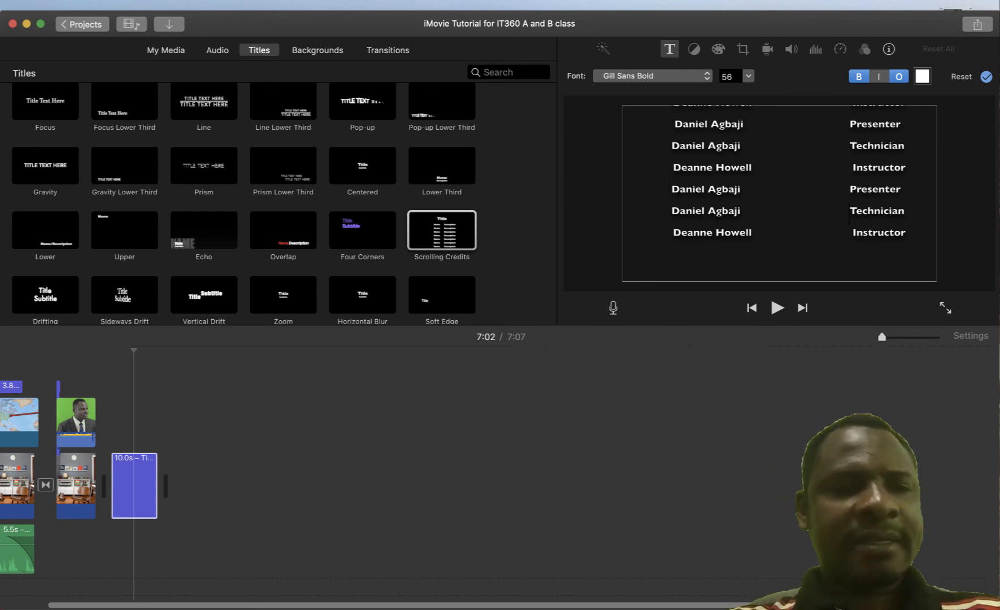
{"action": "left_click", "coordinate": [846, 145]}
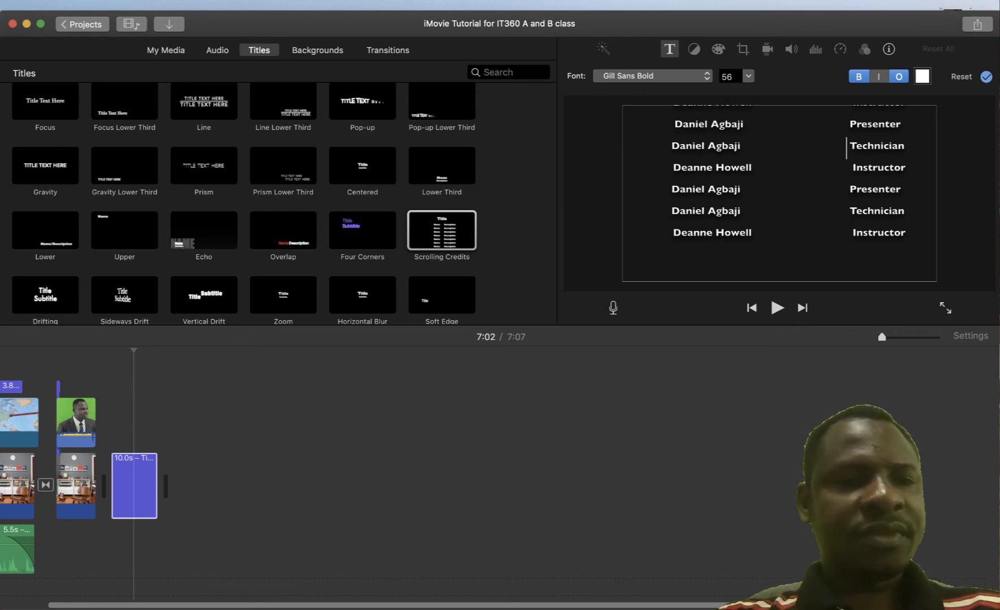
Play the movie from 0:00 through the credits, then return to the opening map title
{"action": "scroll", "coordinate": [103, 474], "scroll_direction": "left", "scroll_amount": 2}
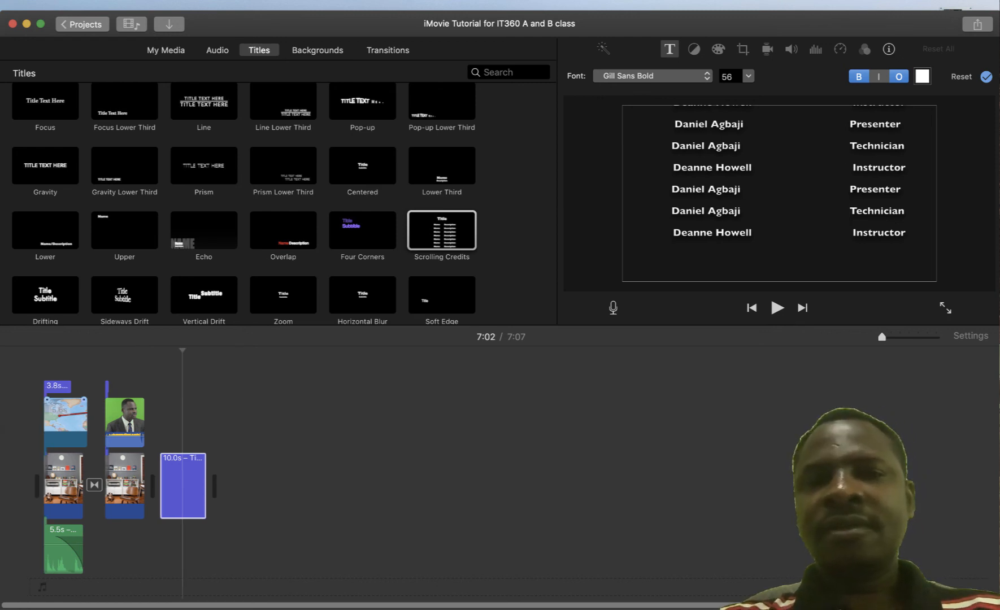
{"action": "left_click", "coordinate": [50, 362]}
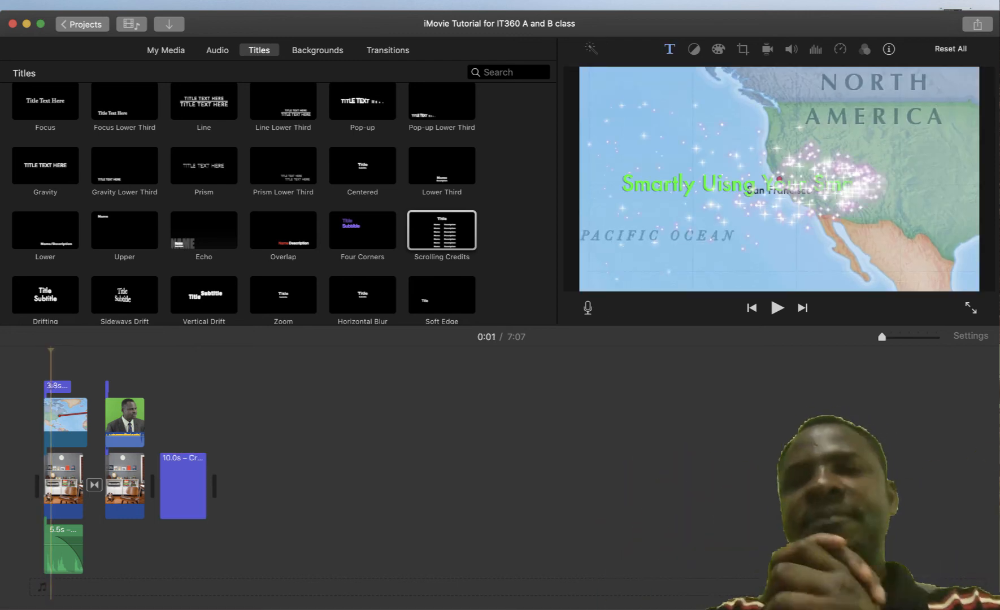
{"action": "left_click", "coordinate": [42, 385]}
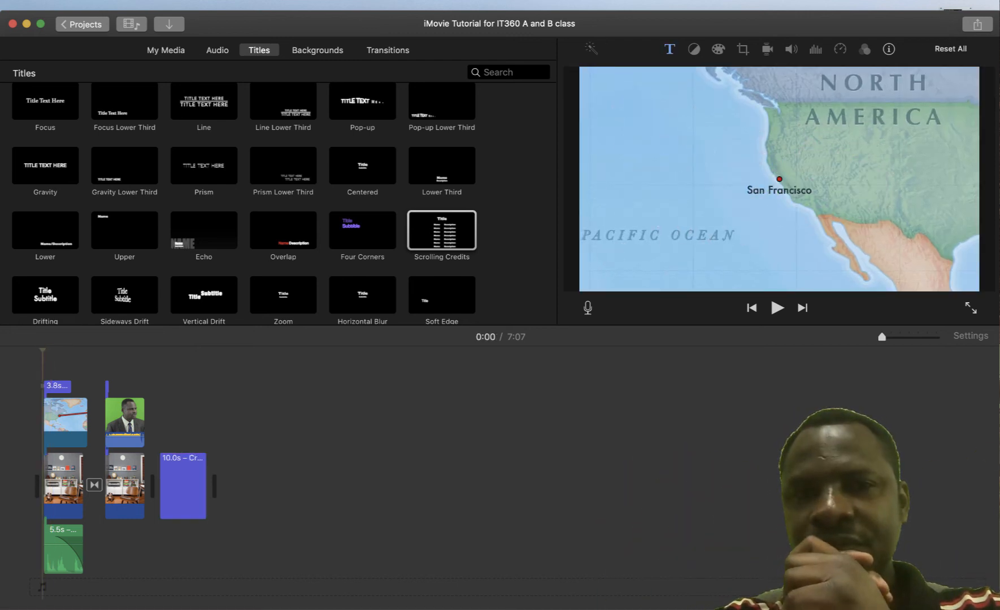
{"action": "key", "text": "space"}
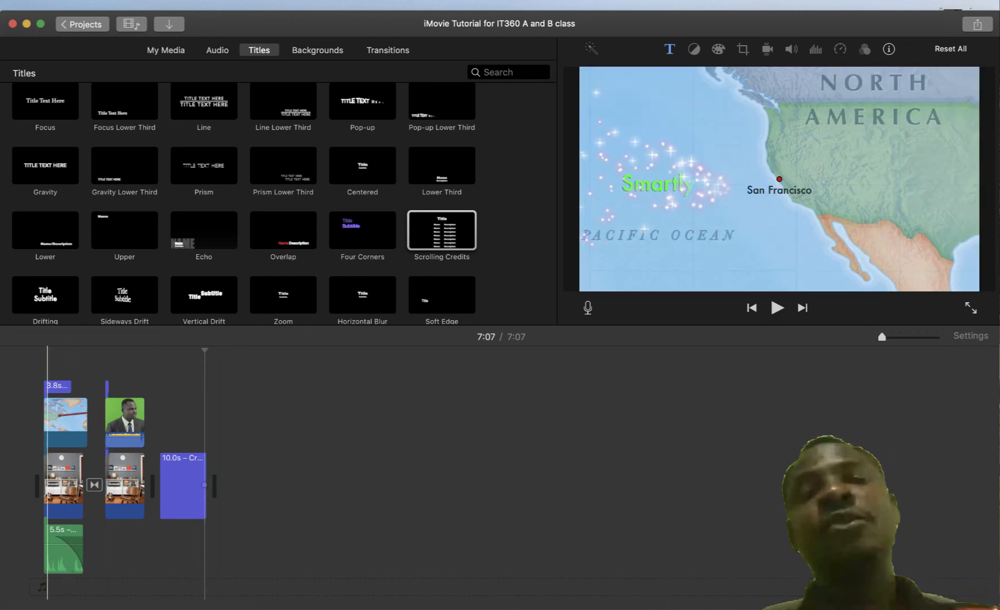
{"action": "left_click", "coordinate": [47, 386]}
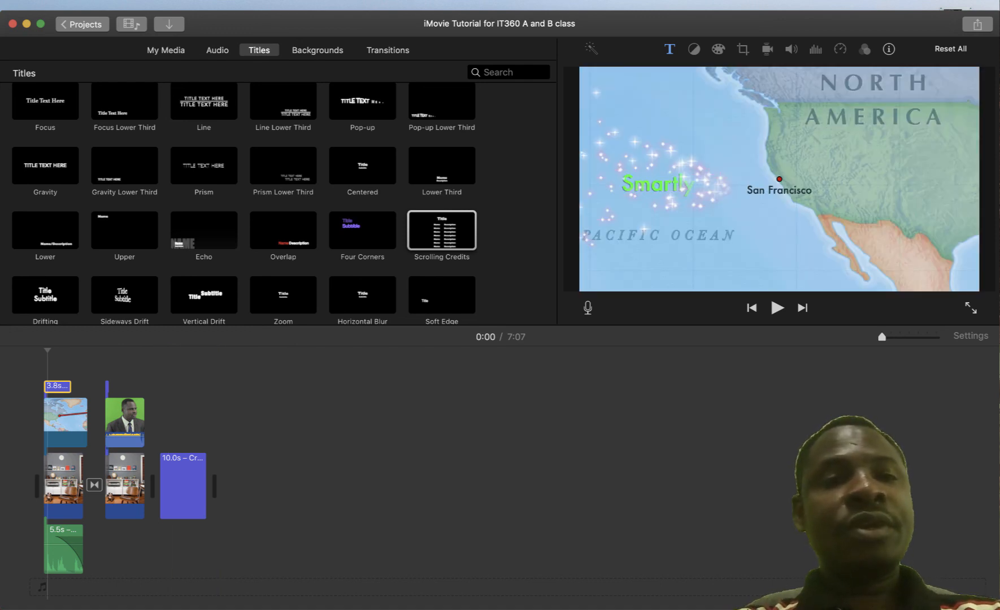
Reopen the 'iMovie Tutorial for IT360 A and B class' project, select the opening map clip, and show Share options
{"action": "left_click", "coordinate": [82, 24]}
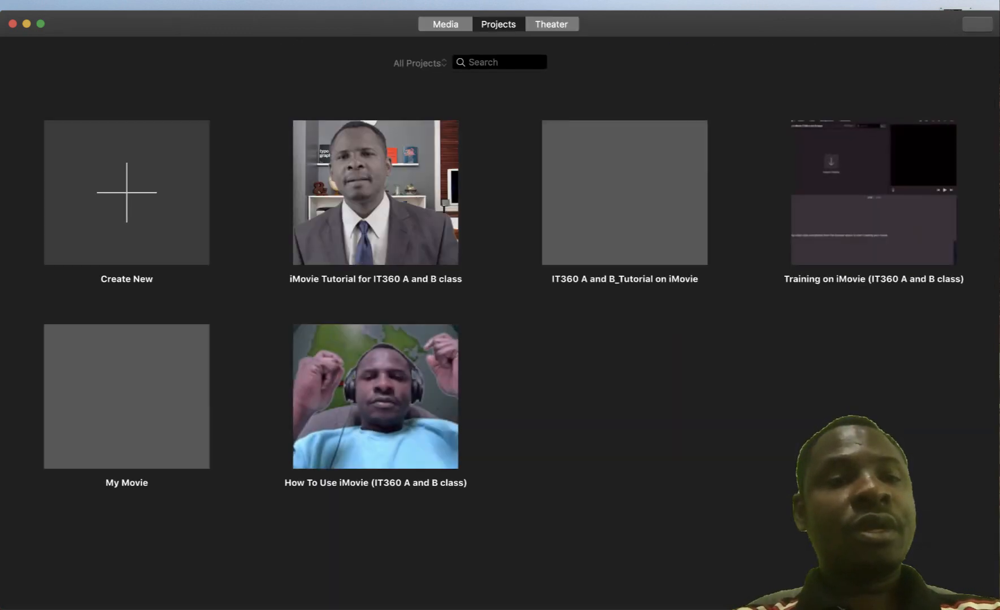
{"action": "left_click", "coordinate": [375, 192]}
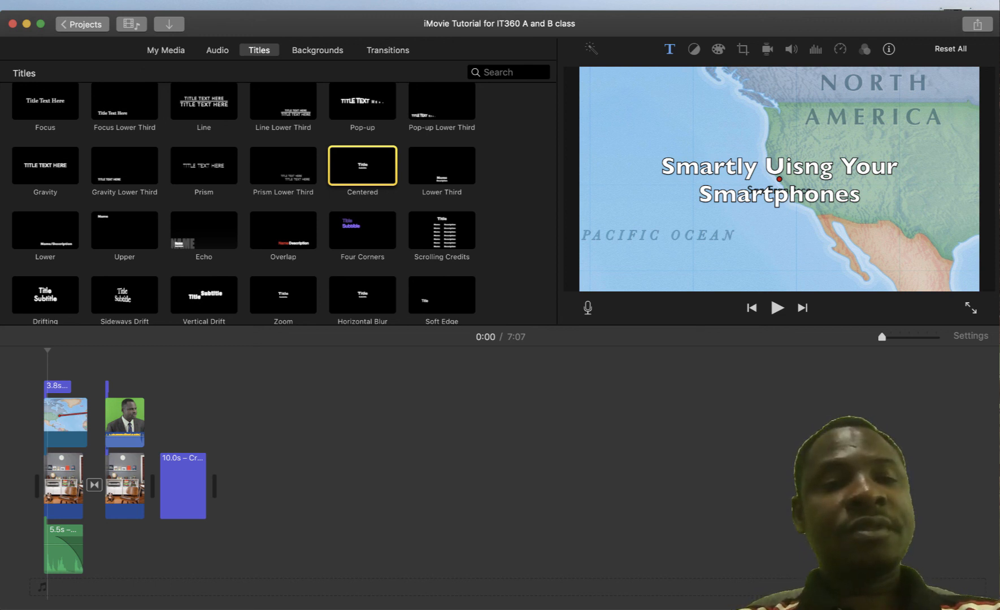
{"action": "key", "text": "super+1"}
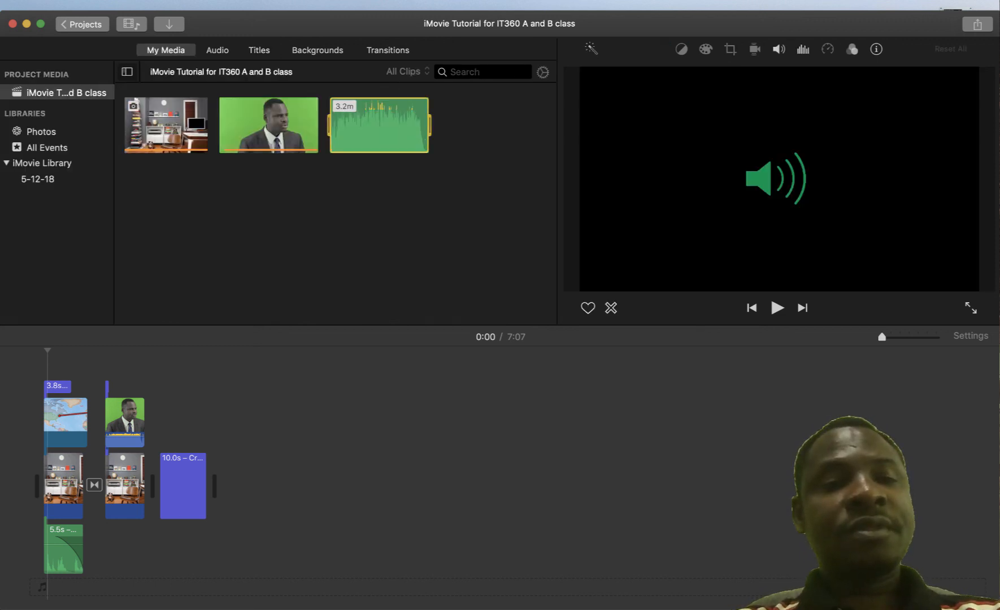
{"action": "left_click", "coordinate": [198, 125]}
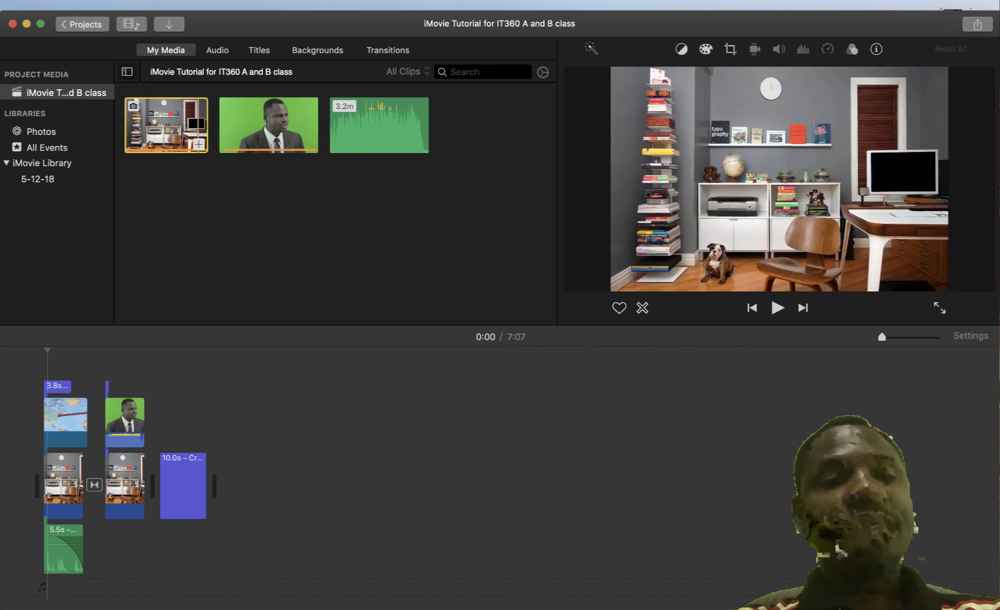
{"action": "left_click", "coordinate": [59, 421]}
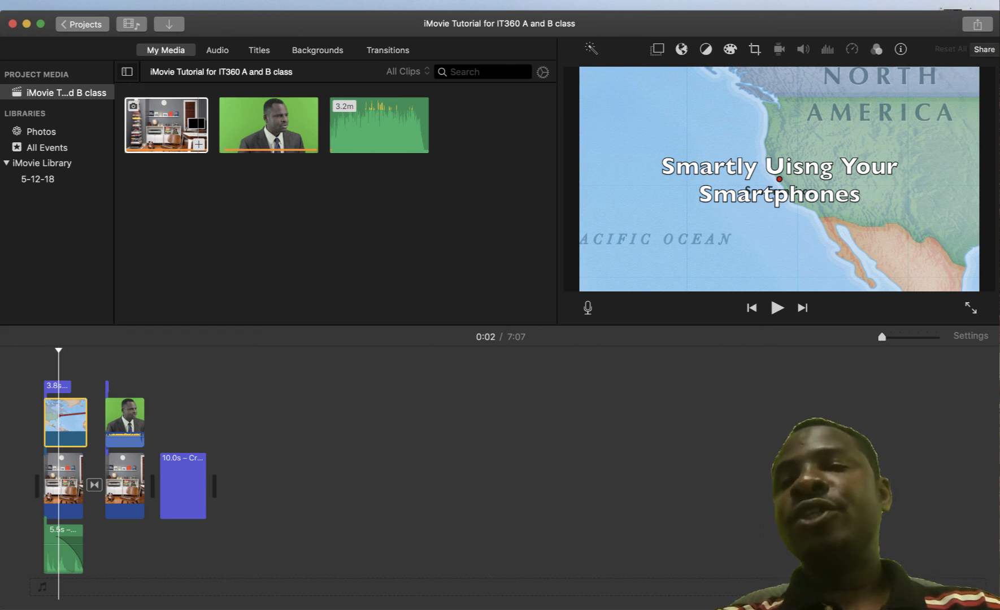
{"action": "left_click", "coordinate": [977, 24]}
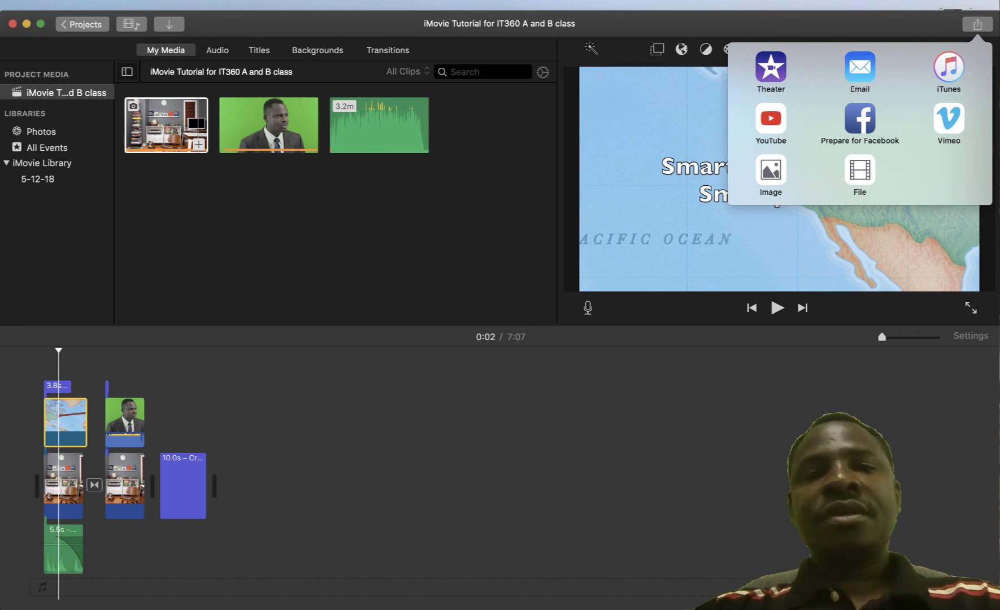
Share the 7:07 movie as a 1080p High-quality File, saved into 'Trainging Folder iMovie Project'
{"action": "left_click", "coordinate": [859, 170]}
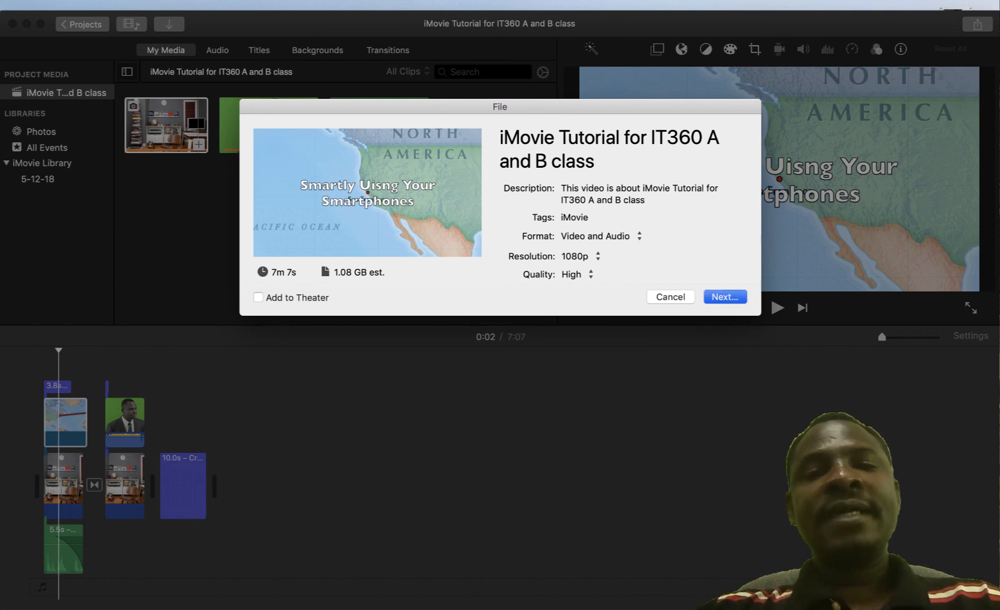
{"action": "key", "text": "Return"}
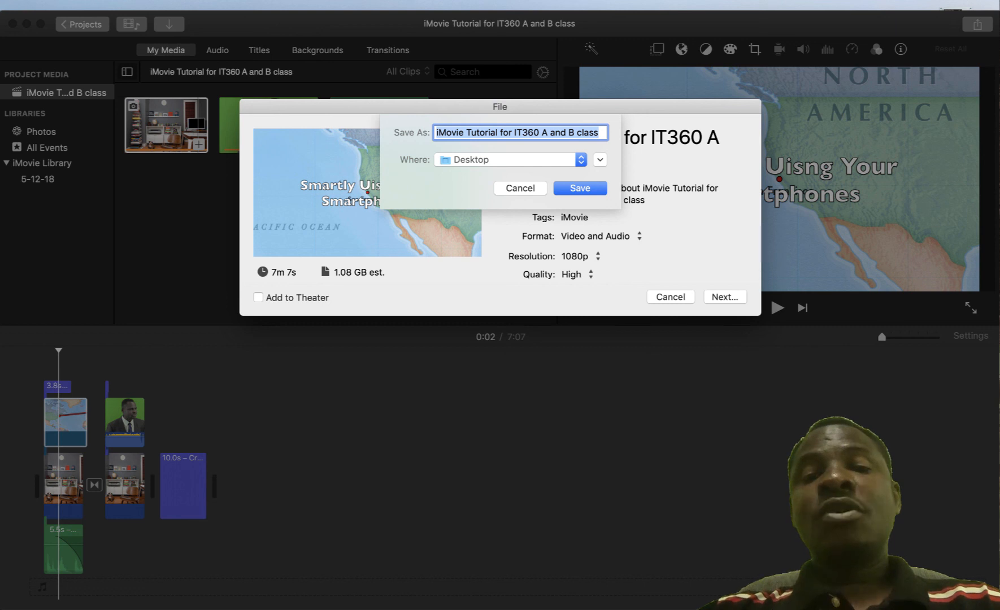
{"action": "left_click", "coordinate": [581, 159]}
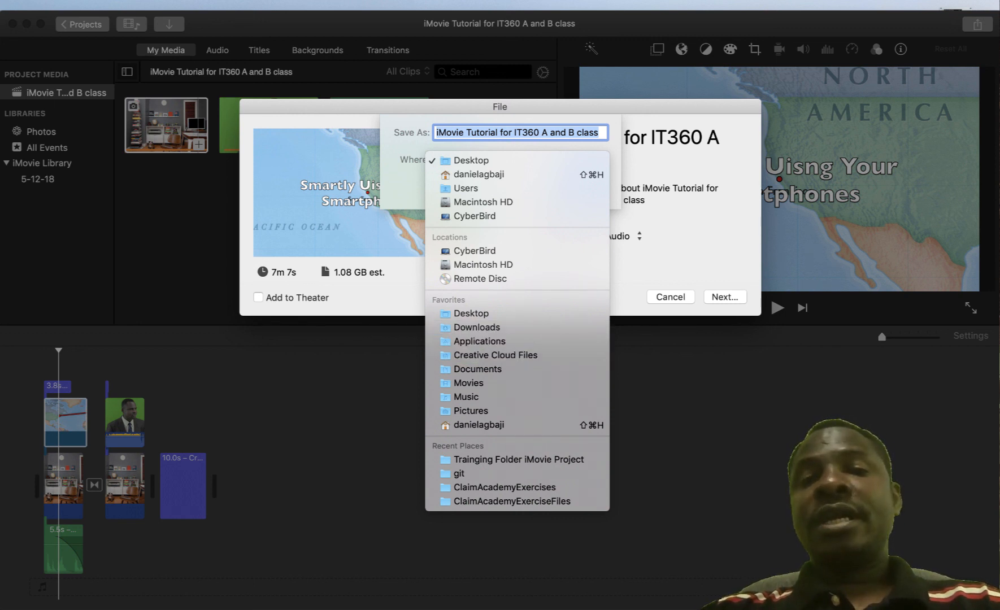
{"action": "left_click", "coordinate": [471, 313]}
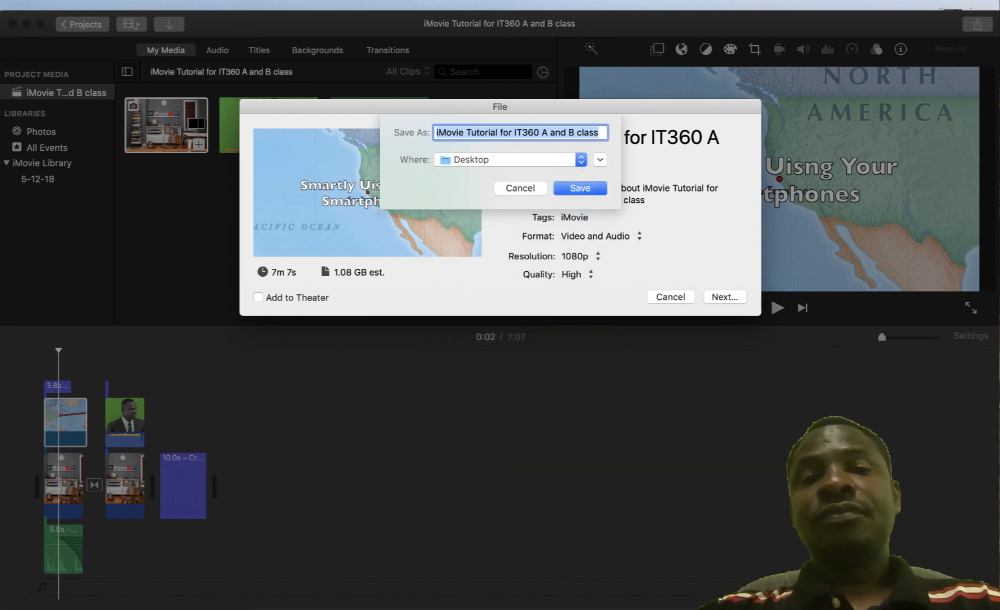
{"action": "left_click", "coordinate": [600, 159]}
{"action": "double_click", "coordinate": [408, 199]}
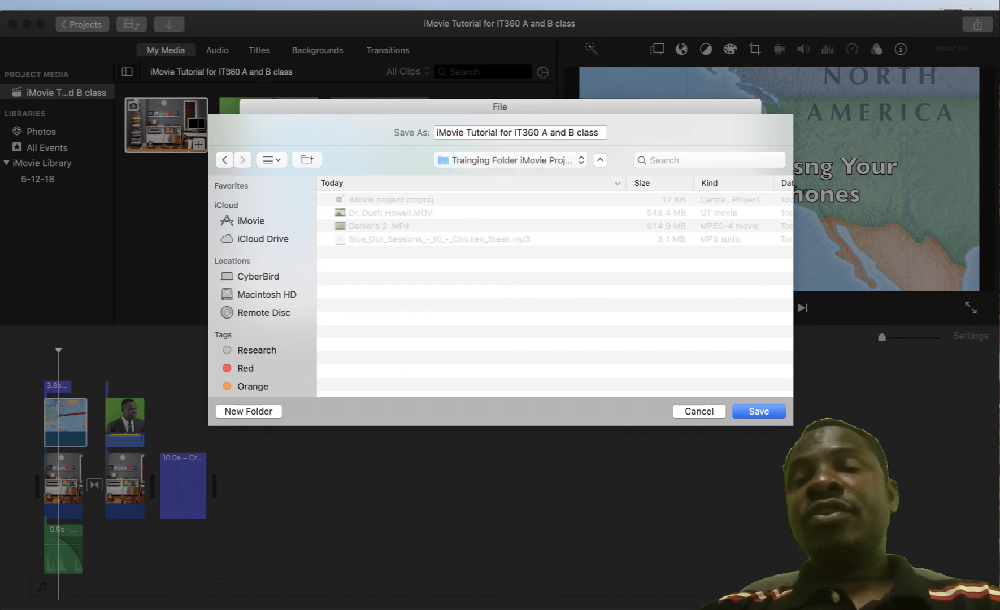
{"action": "left_click", "coordinate": [742, 411]}
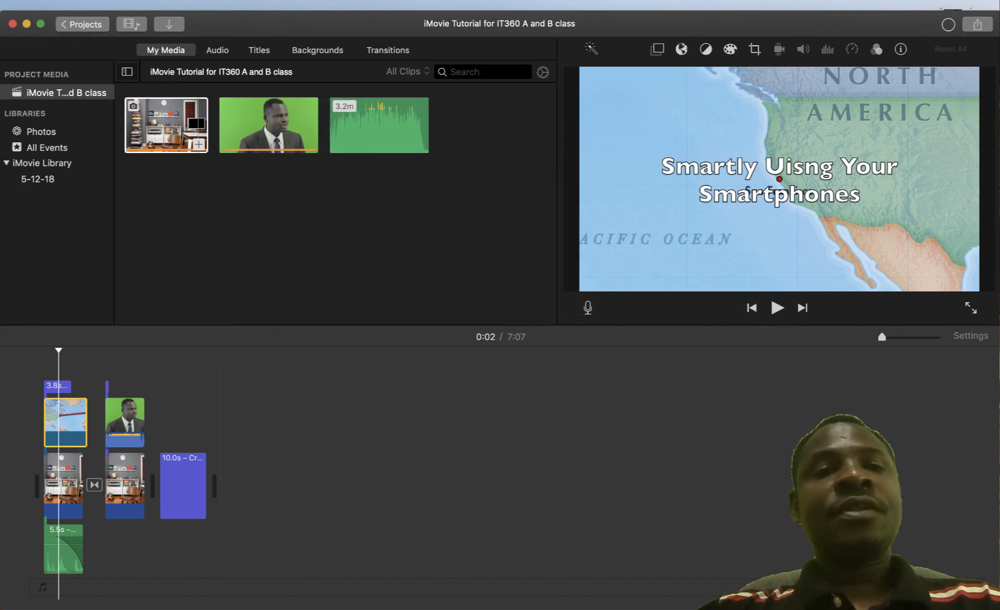
Open the Trainging Folder iMovie Project folder in Finder and select the in-progress .mp4 export
{"action": "mouse_move", "coordinate": [433, 587]}
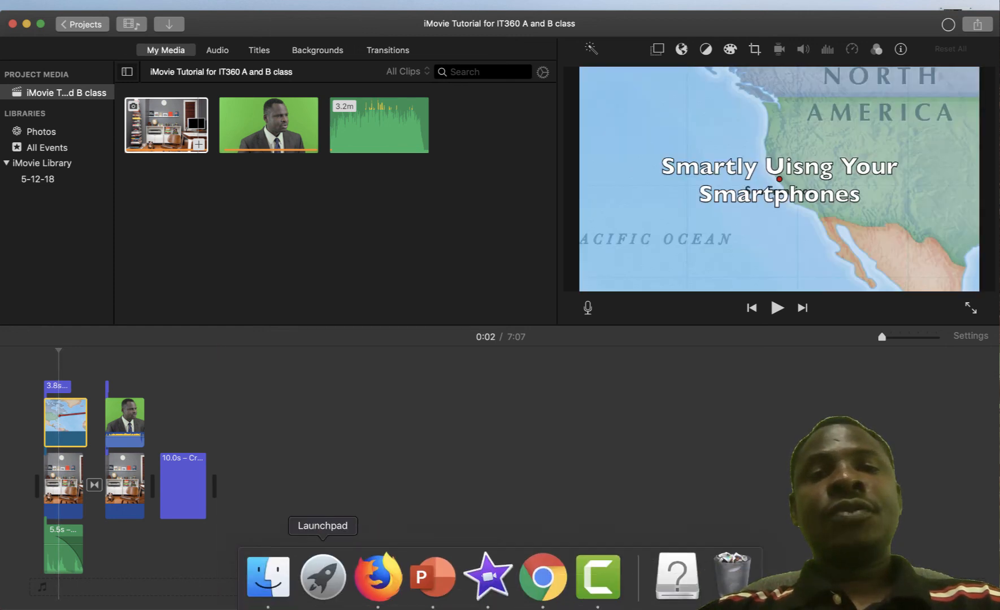
{"action": "left_click", "coordinate": [268, 576]}
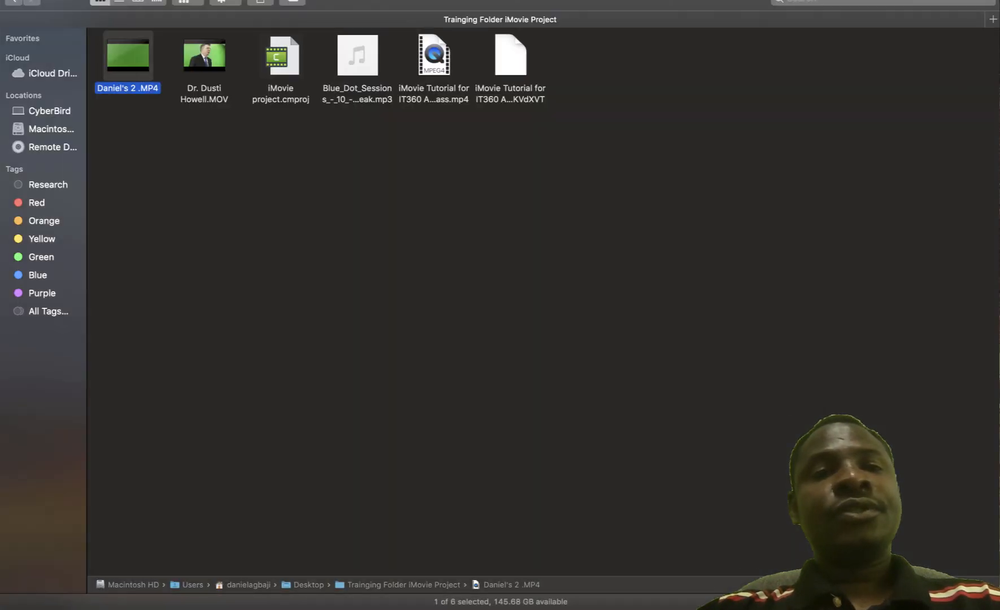
{"action": "key", "text": "Escape"}
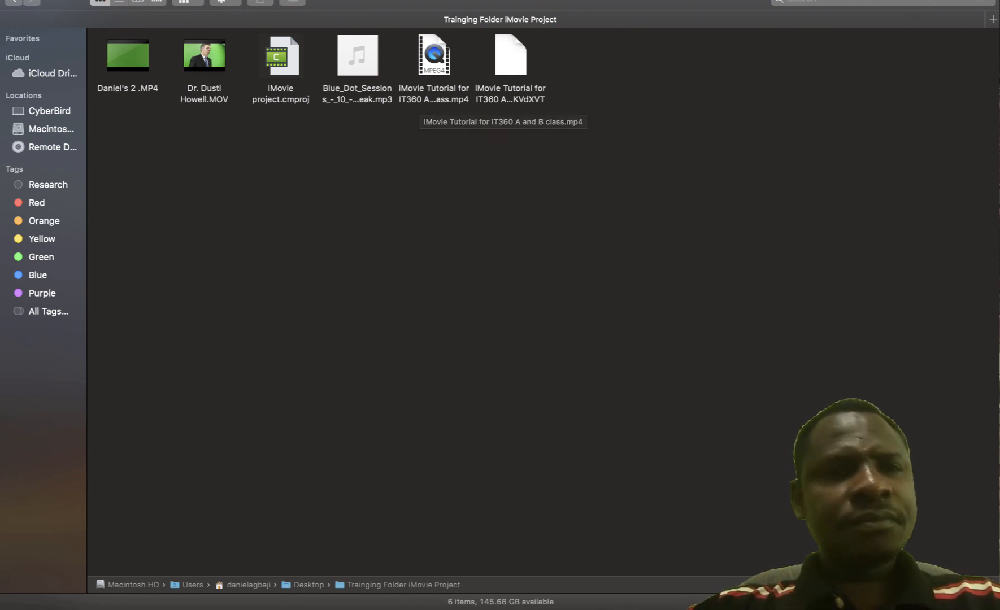
{"action": "right_click", "coordinate": [397, 140]}
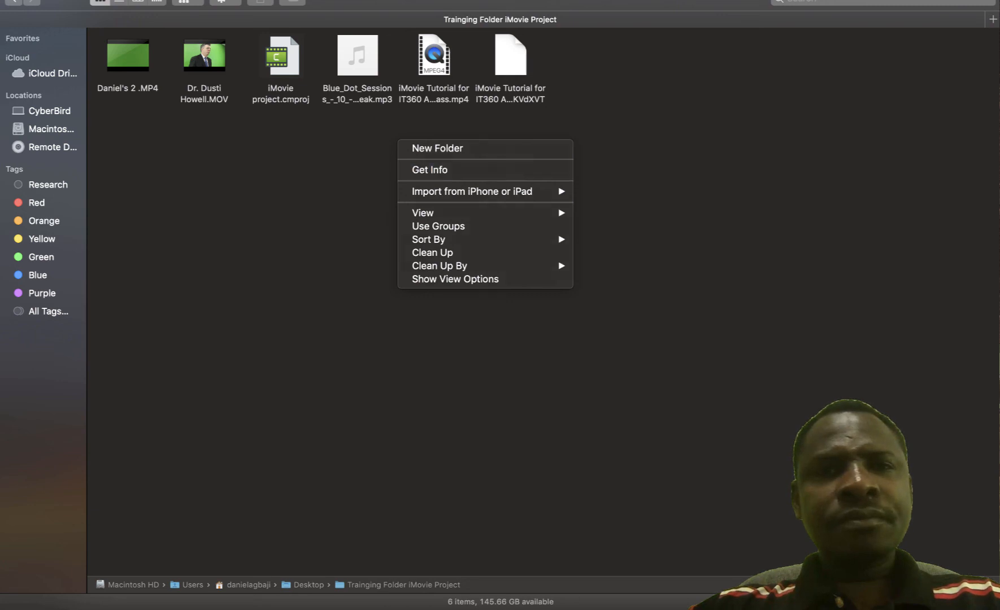
{"action": "key", "text": "Escape"}
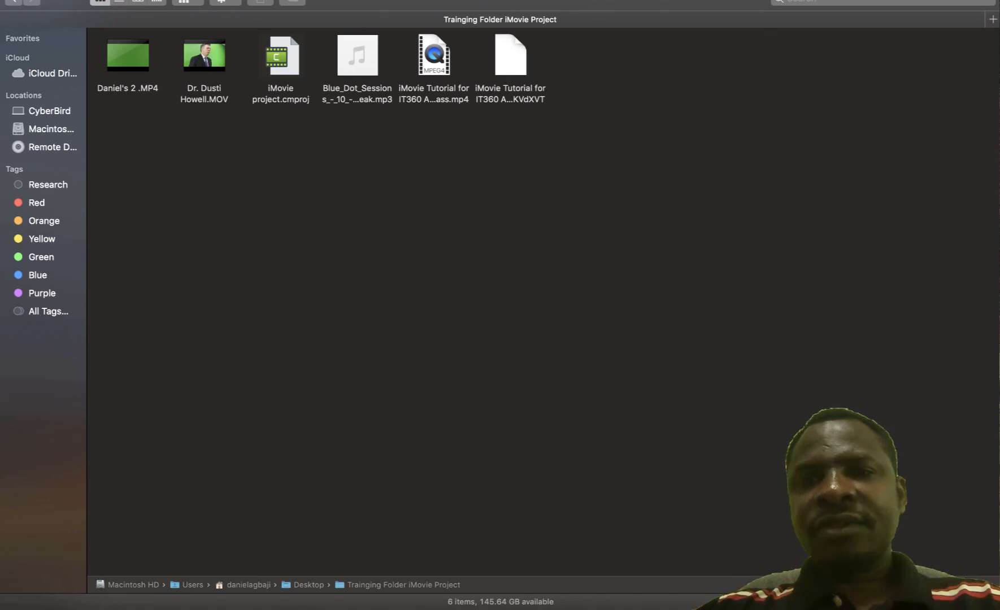
{"action": "left_click", "coordinate": [510, 56]}
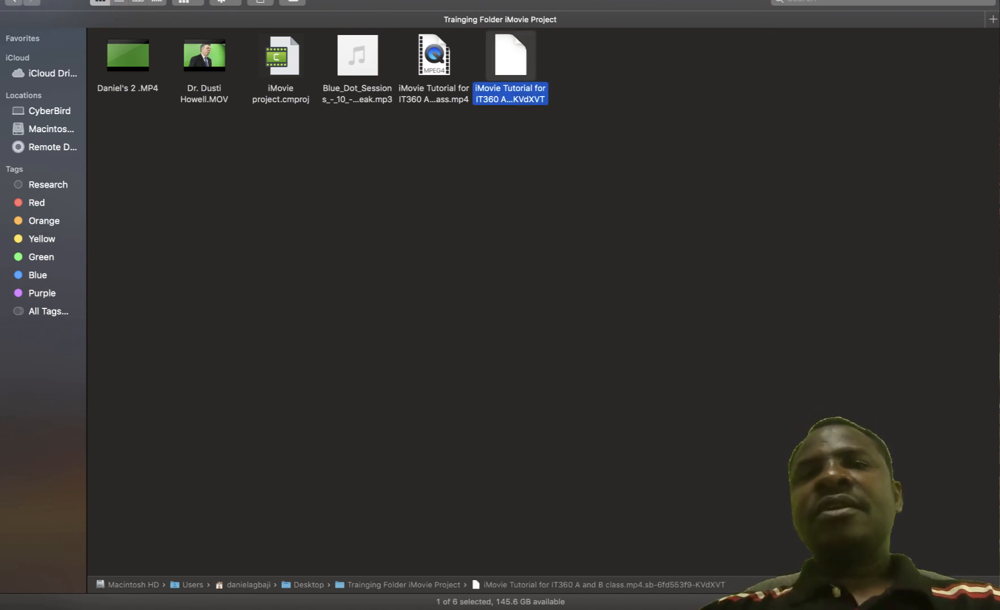
Switch between iMovie and Finder to watch the export's progress
{"action": "mouse_move", "coordinate": [542, 582]}
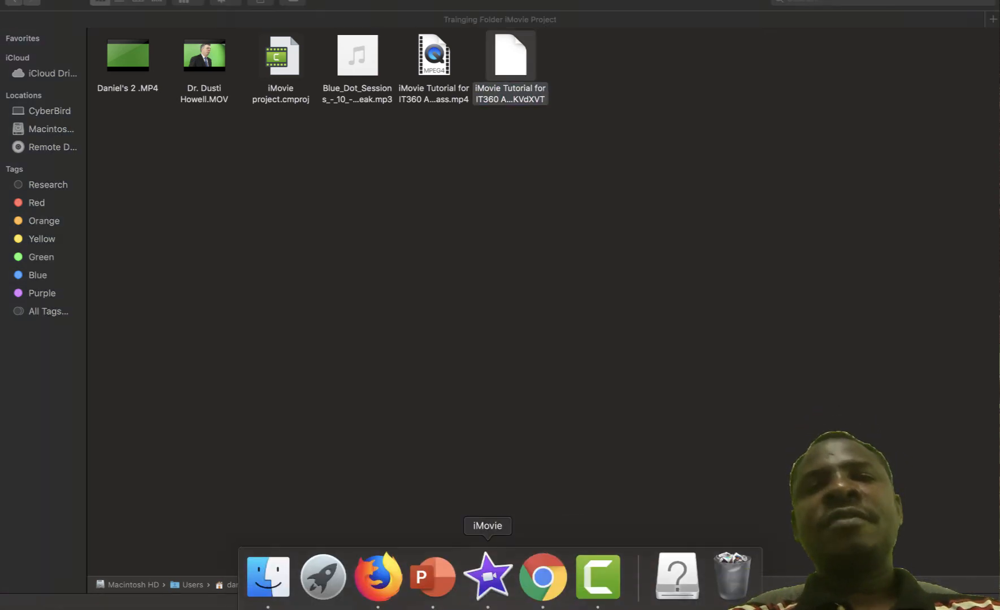
{"action": "left_click", "coordinate": [488, 576]}
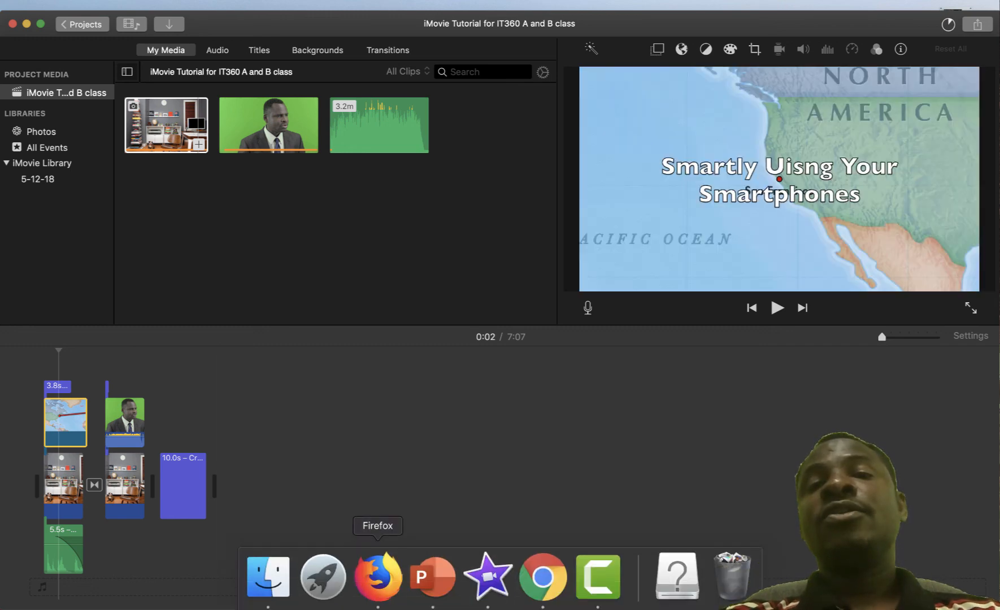
{"action": "left_click", "coordinate": [268, 587]}
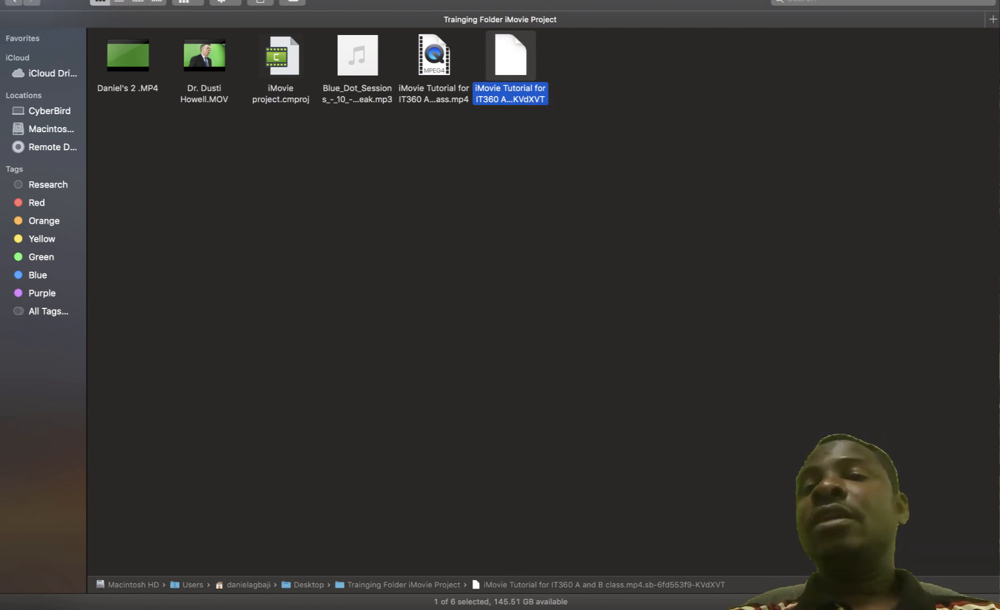
{"action": "mouse_move", "coordinate": [433, 605]}
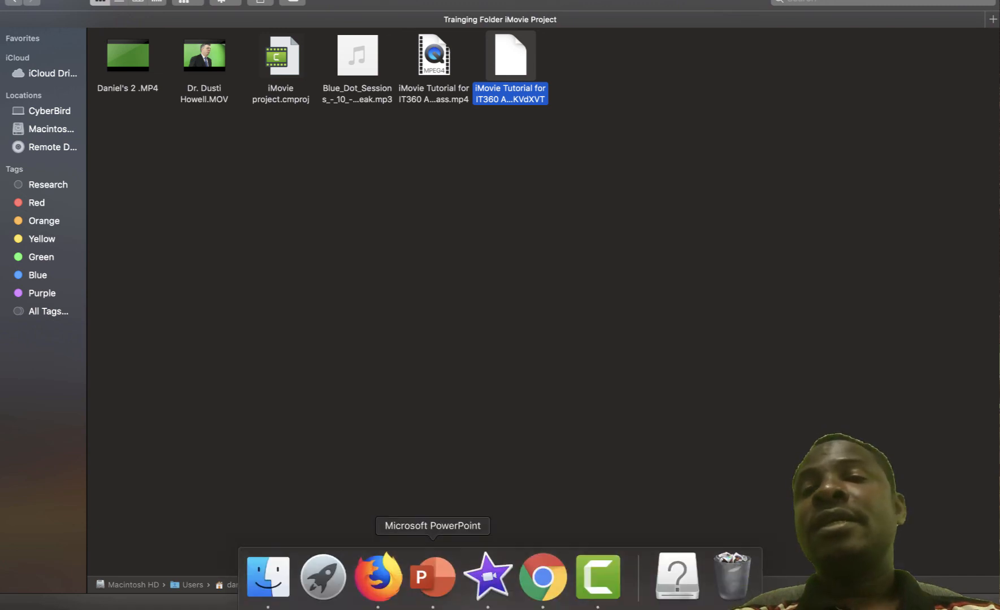
{"action": "left_click", "coordinate": [488, 576]}
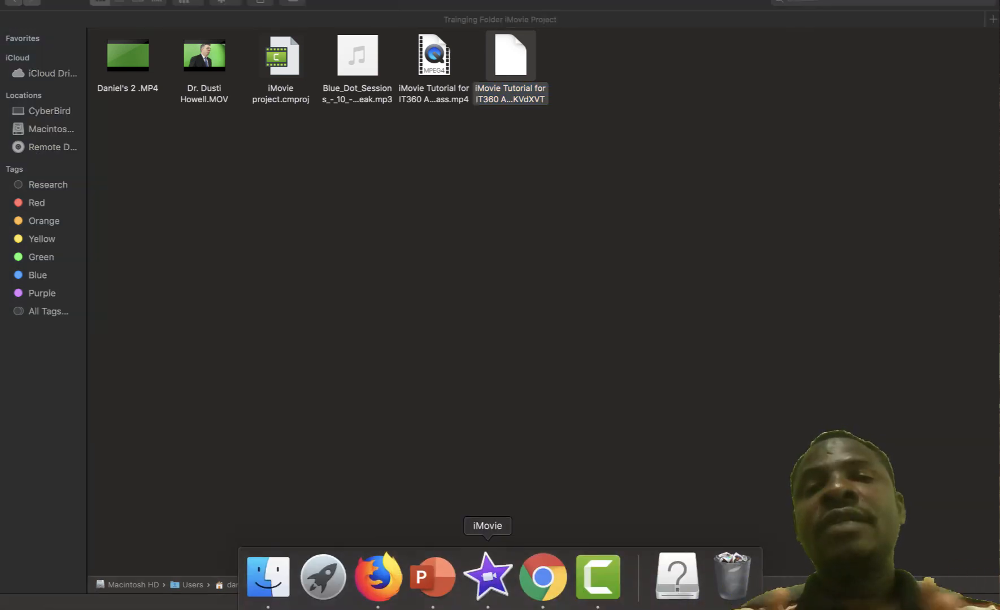